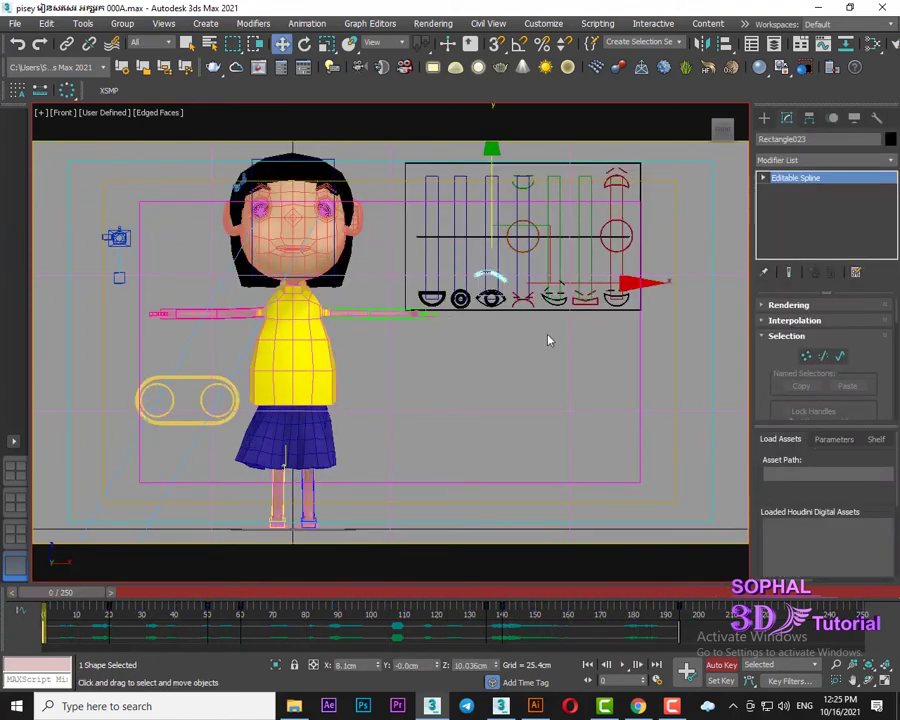
Select the left forearm CAT control, Base HumanLForearm, in the Front viewport
middle_click_drag(428, 300, 425, 293)
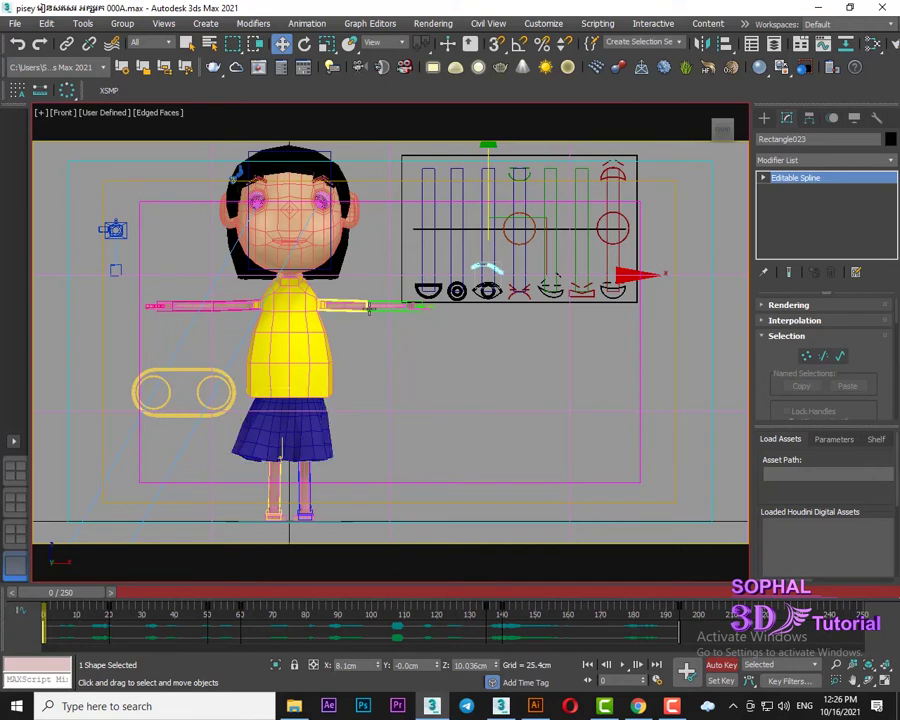
left_click(371, 309)
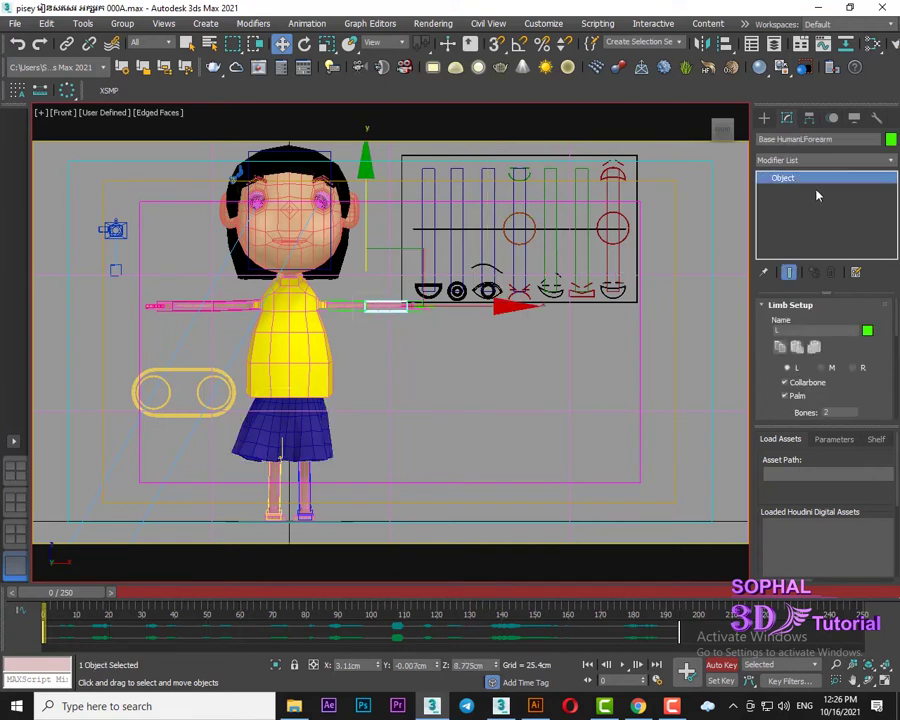
Add an Absolute layer in the Motion panel's Layer Manager and switch the rig to animation mode
left_click(833, 122)
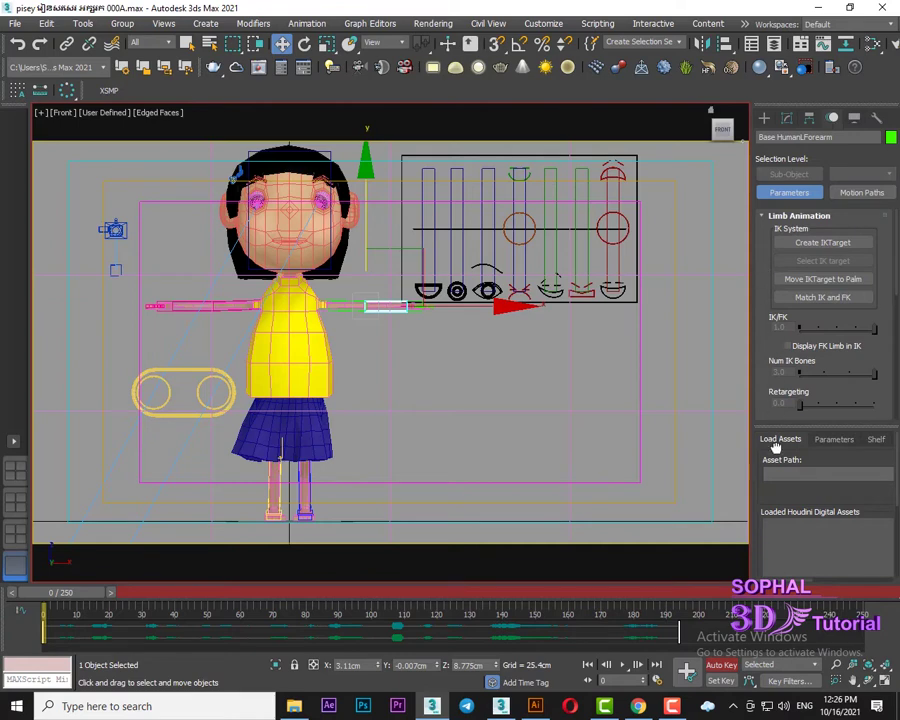
left_click_drag(776, 448, 752, 238)
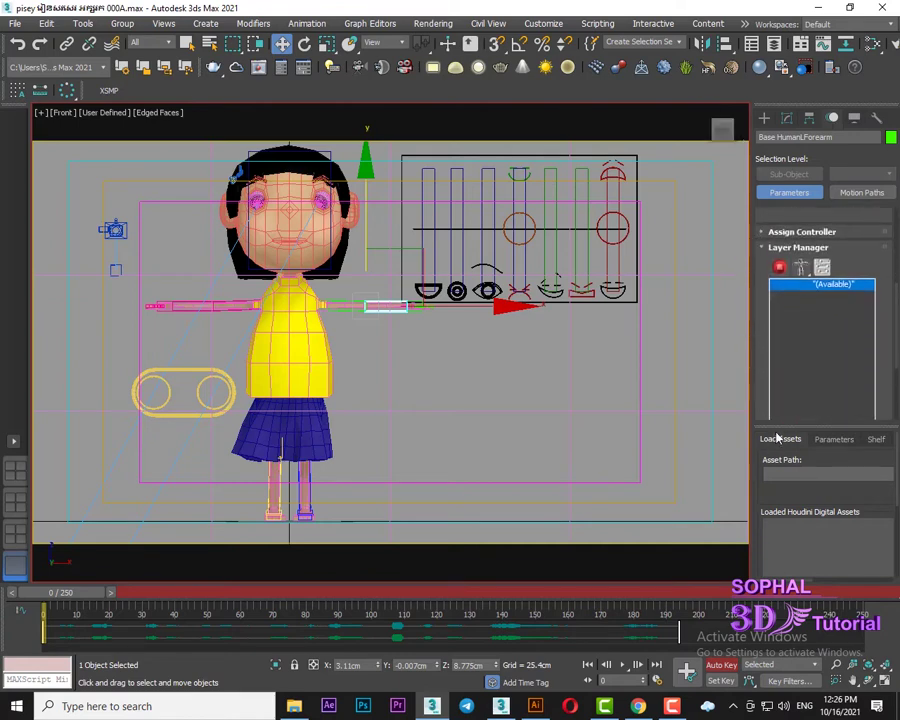
left_click_drag(771, 422, 781, 527)
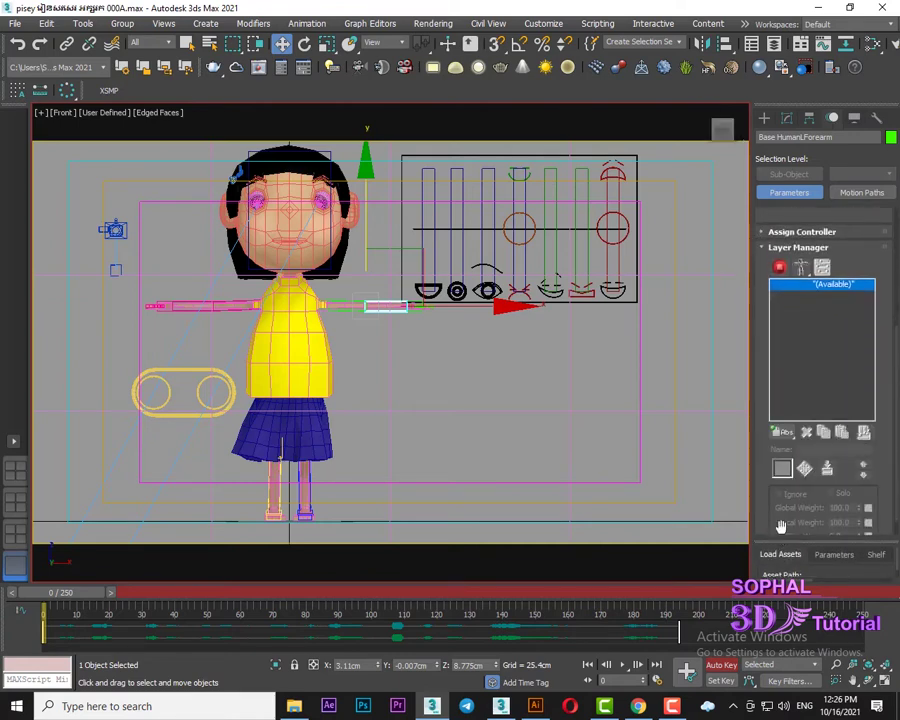
left_click(782, 434)
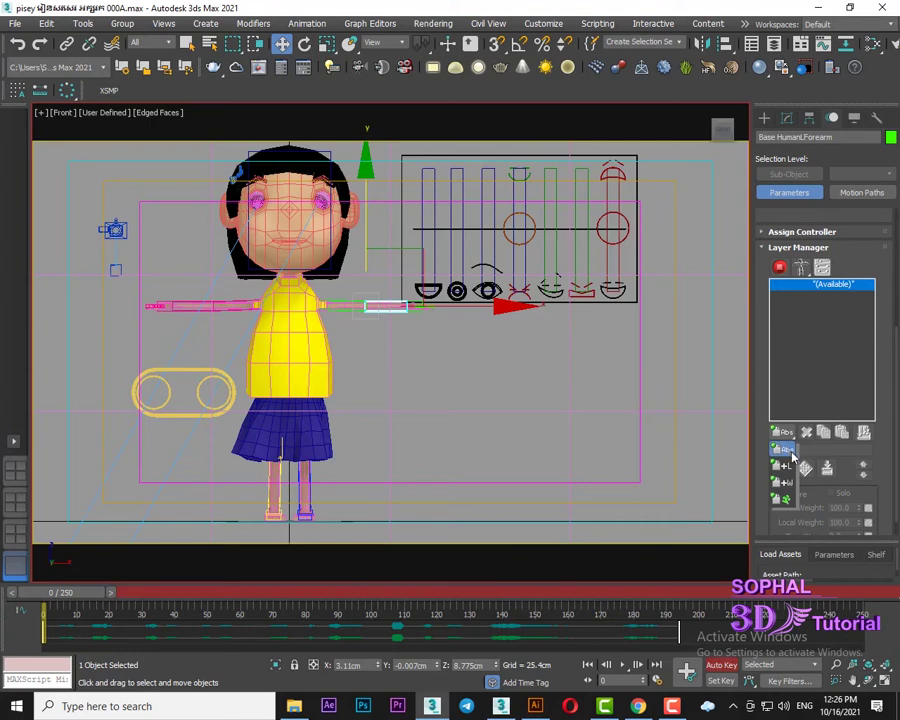
left_click(783, 450)
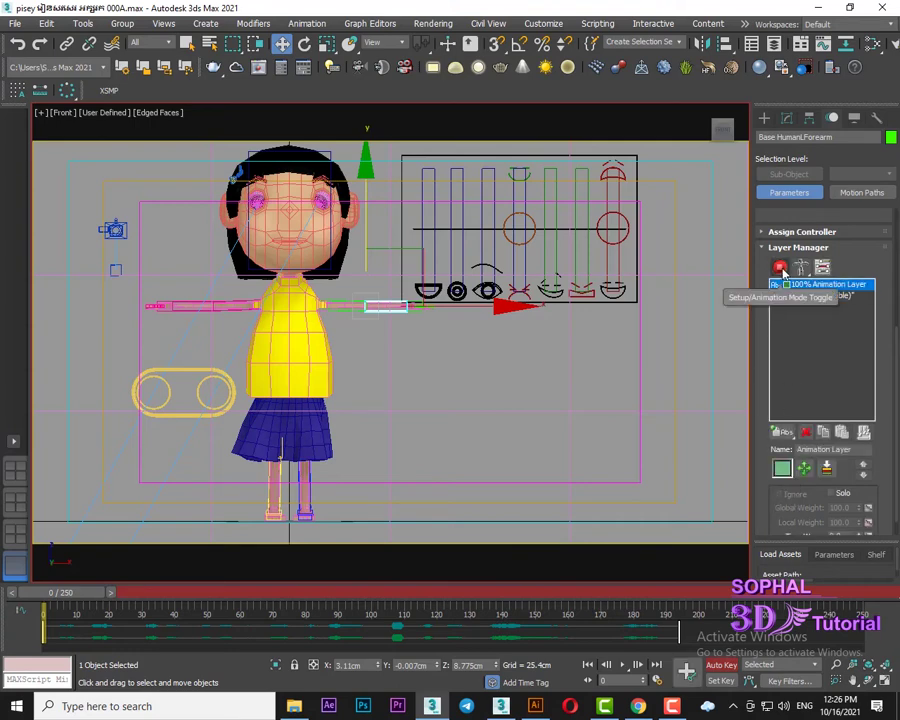
left_click(780, 267)
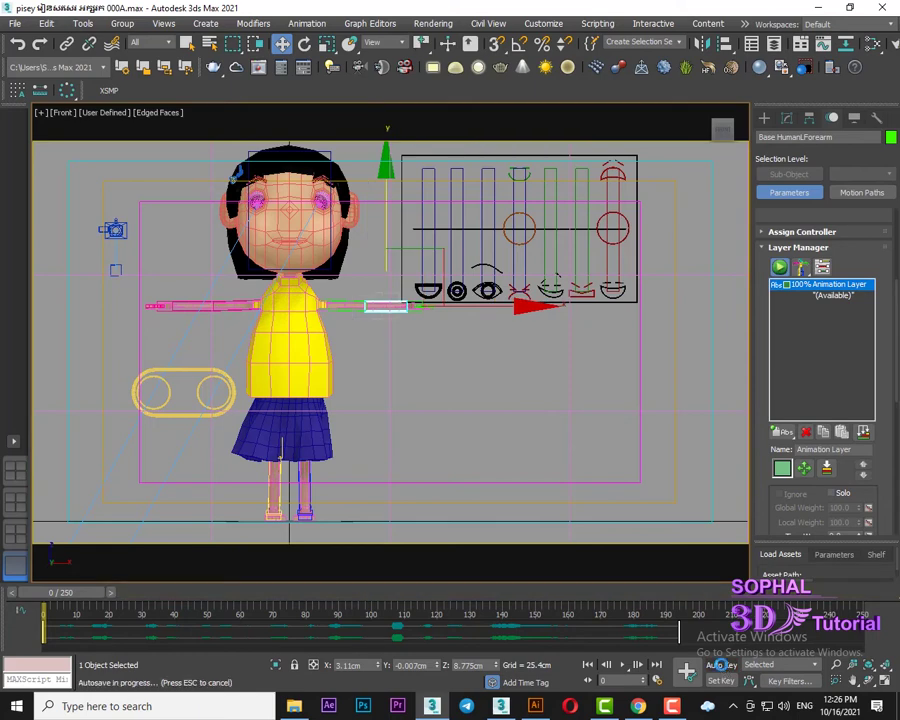
Enable Auto Key, play back the existing 250-frame animation, then stop at frame 0
left_click(722, 666)
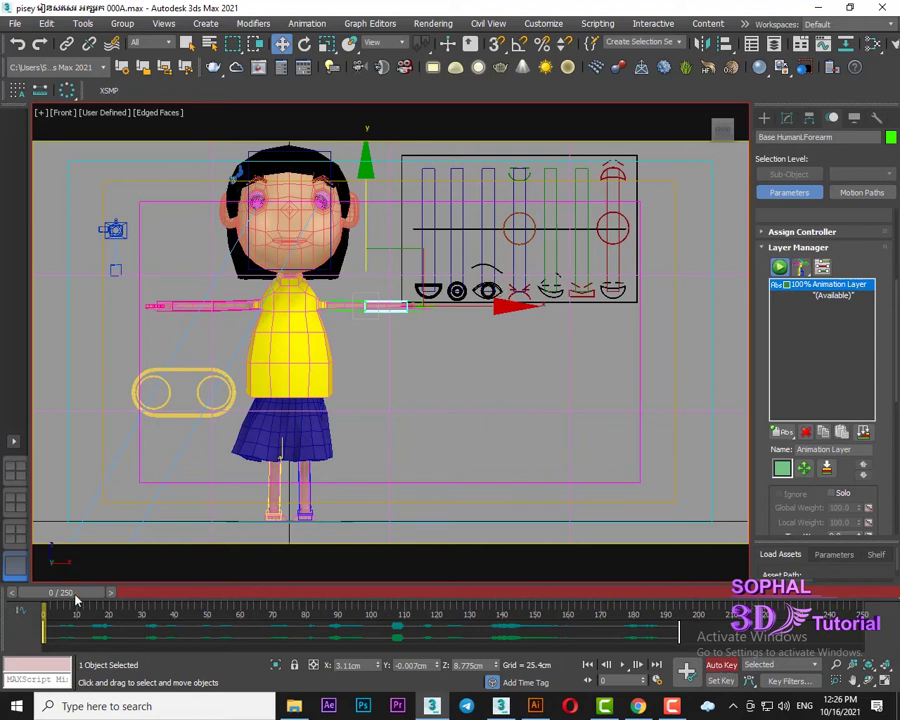
middle_click_drag(387, 402, 407, 379)
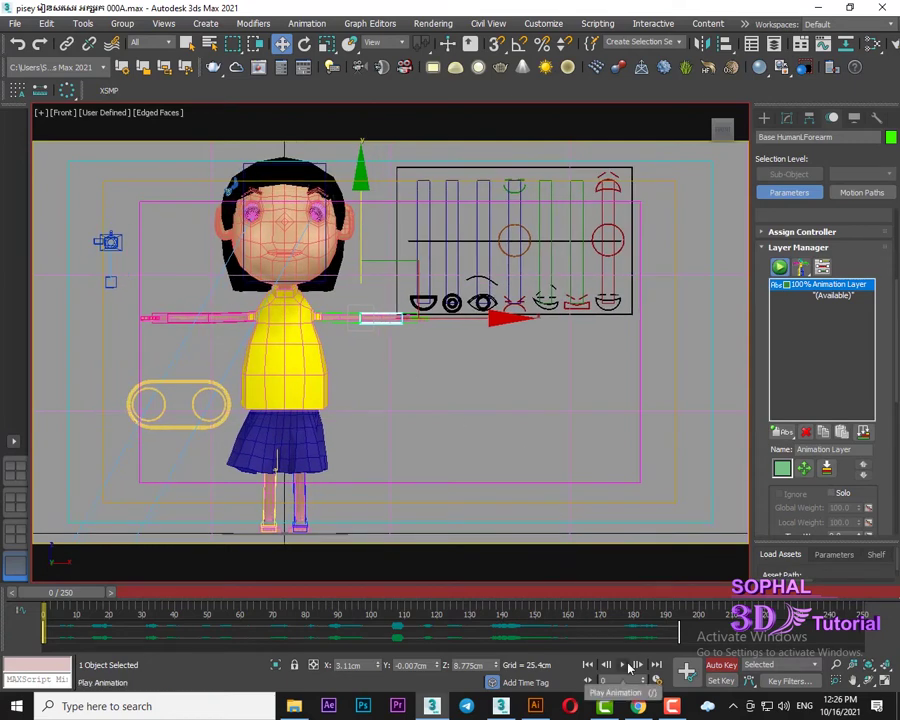
left_click(630, 666)
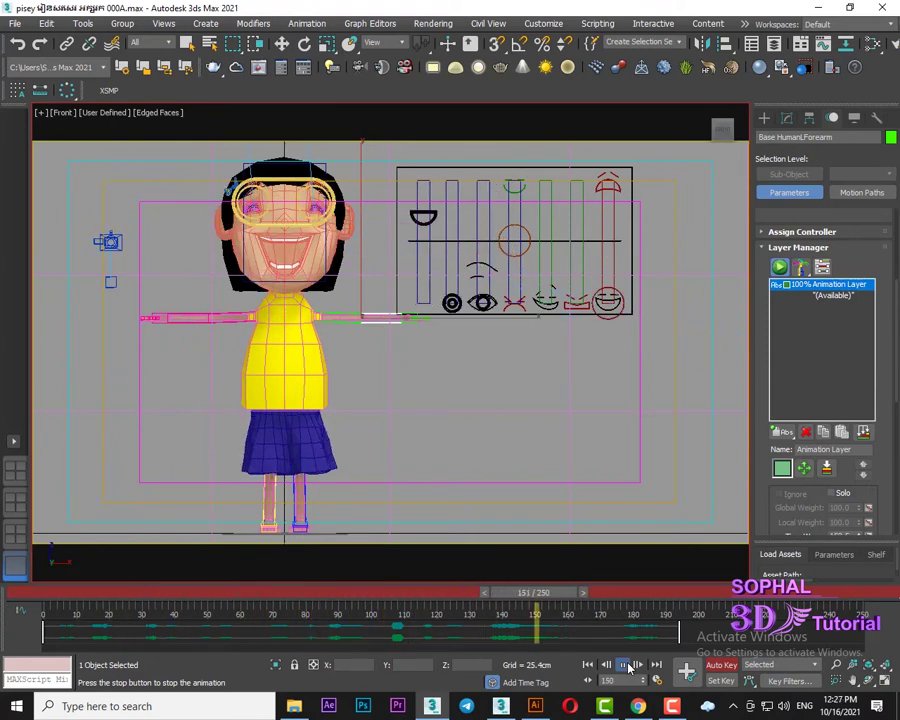
left_click(630, 665)
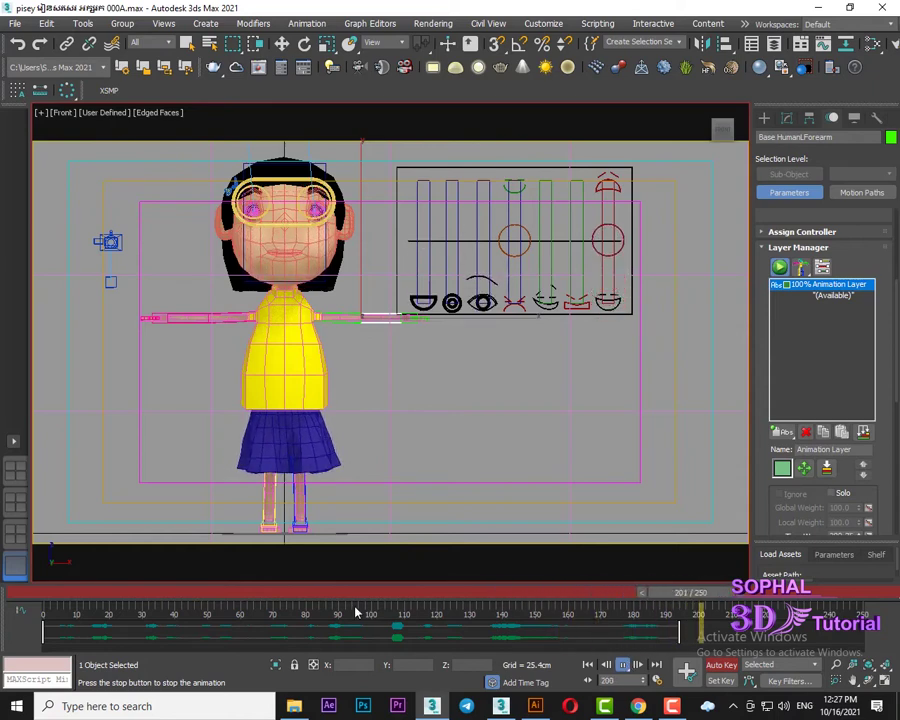
key("Home")
Drag the left palm control down to lower the arm, then rotate it in Local coordinates
key("w")
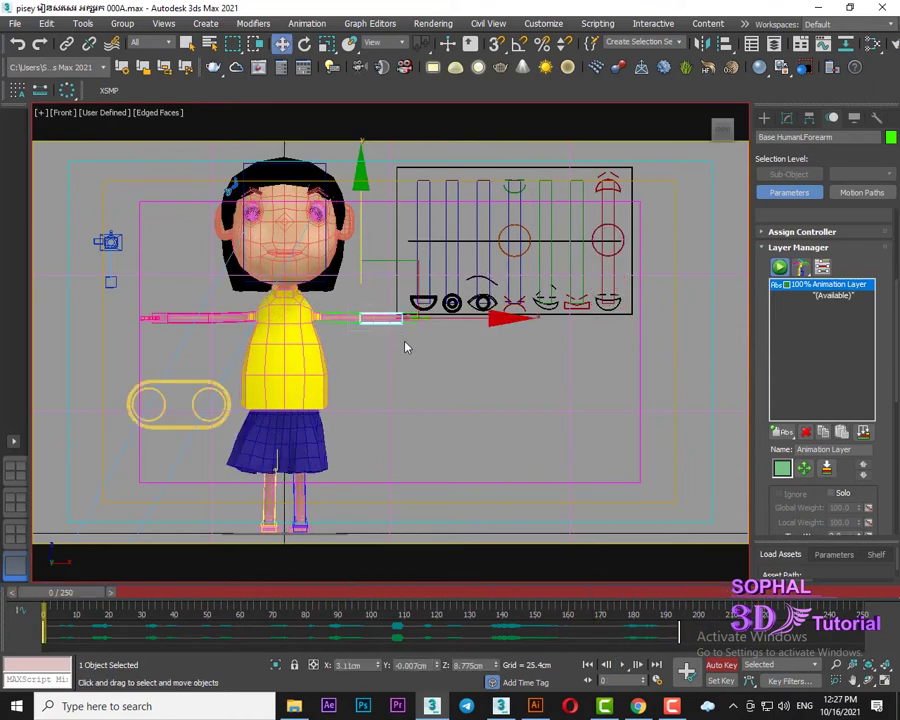
left_click(409, 318)
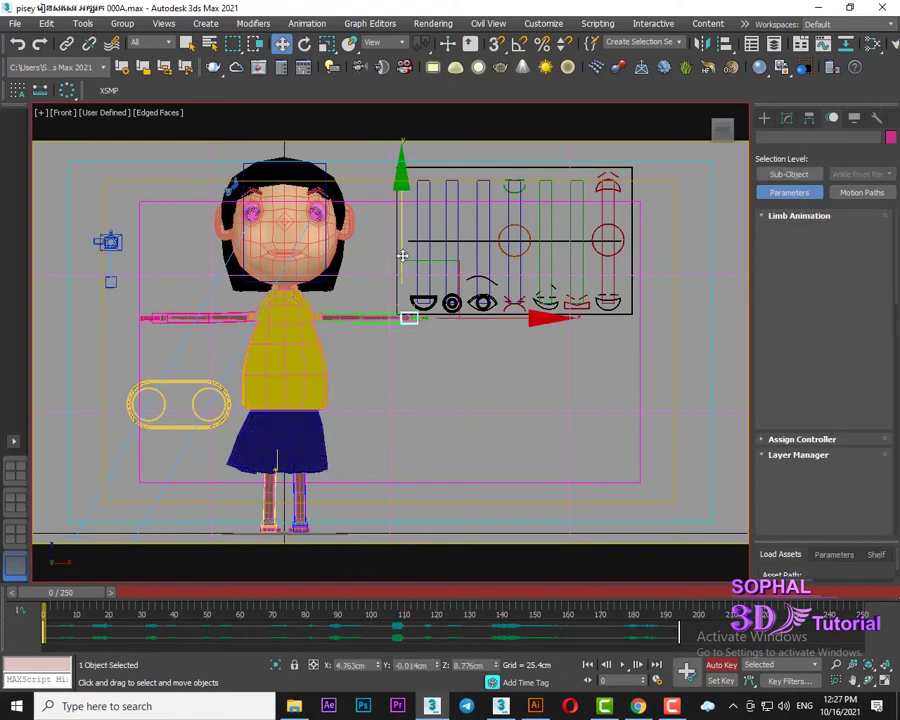
left_click_drag(420, 290, 439, 428)
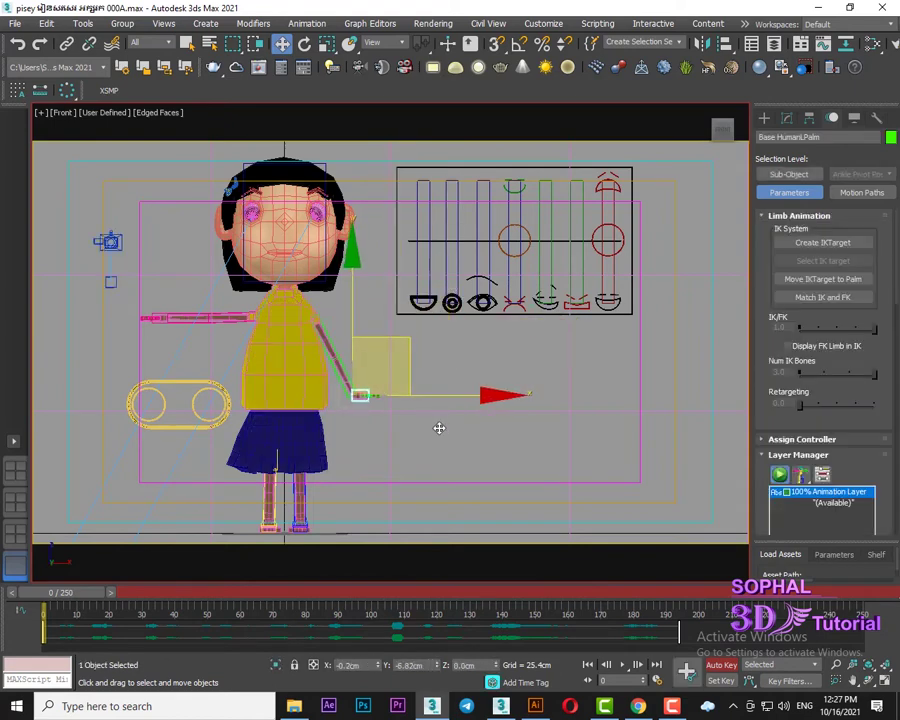
left_click(304, 44)
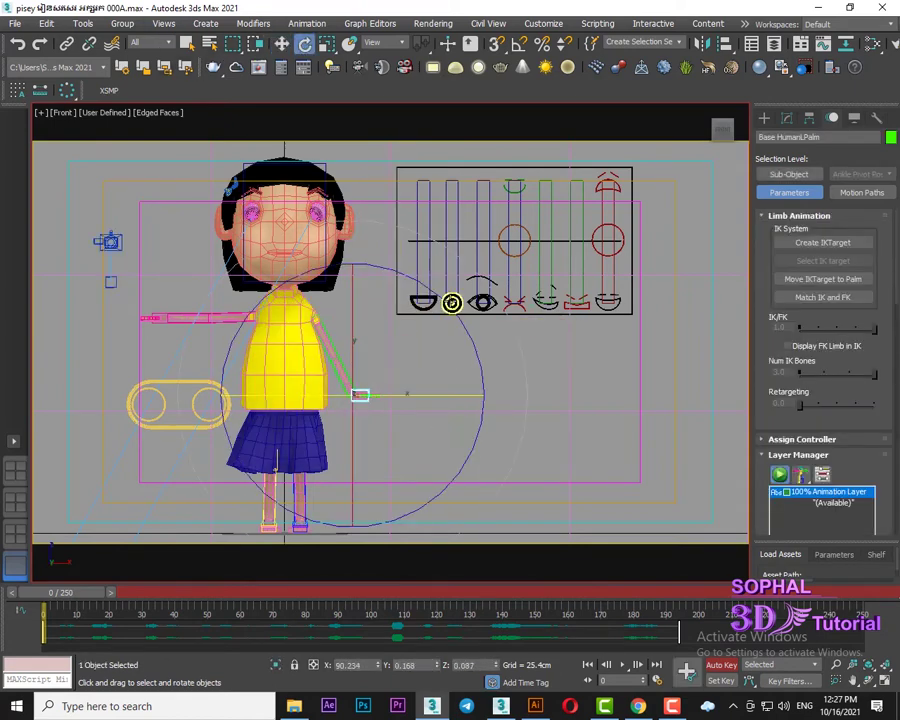
left_click(381, 45)
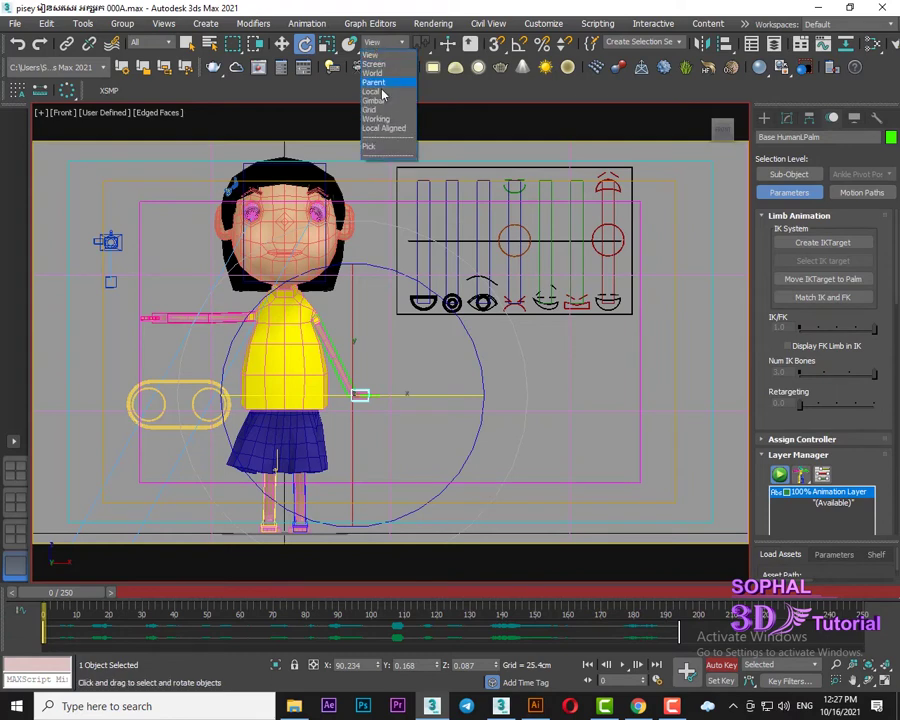
left_click(379, 92)
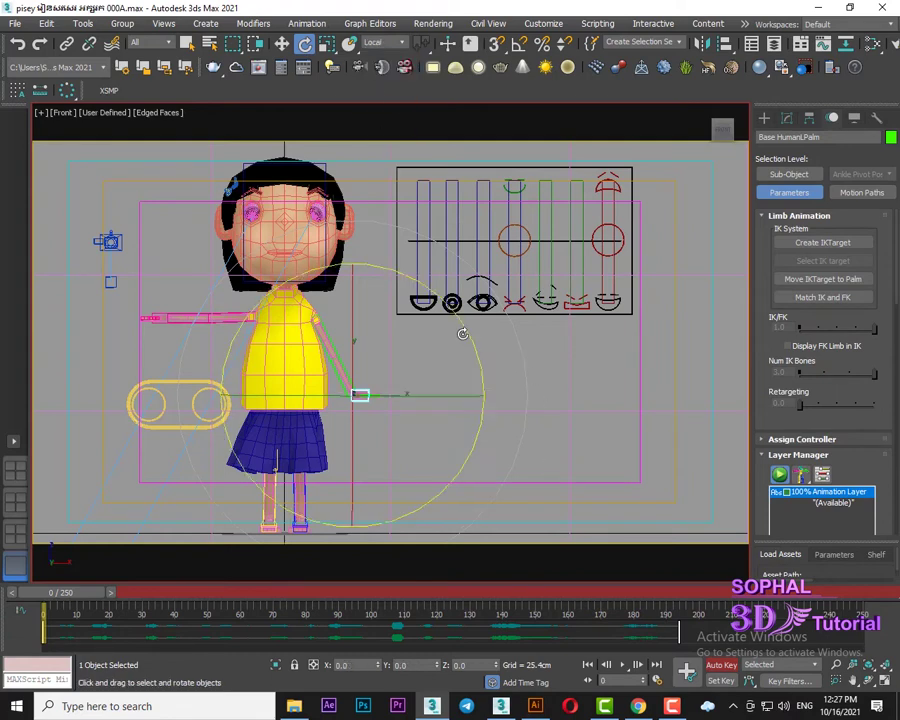
mouse_move(462, 331)
left_mouse_down()
mouse_move(479, 389)
mouse_move(474, 472)
left_mouse_up()
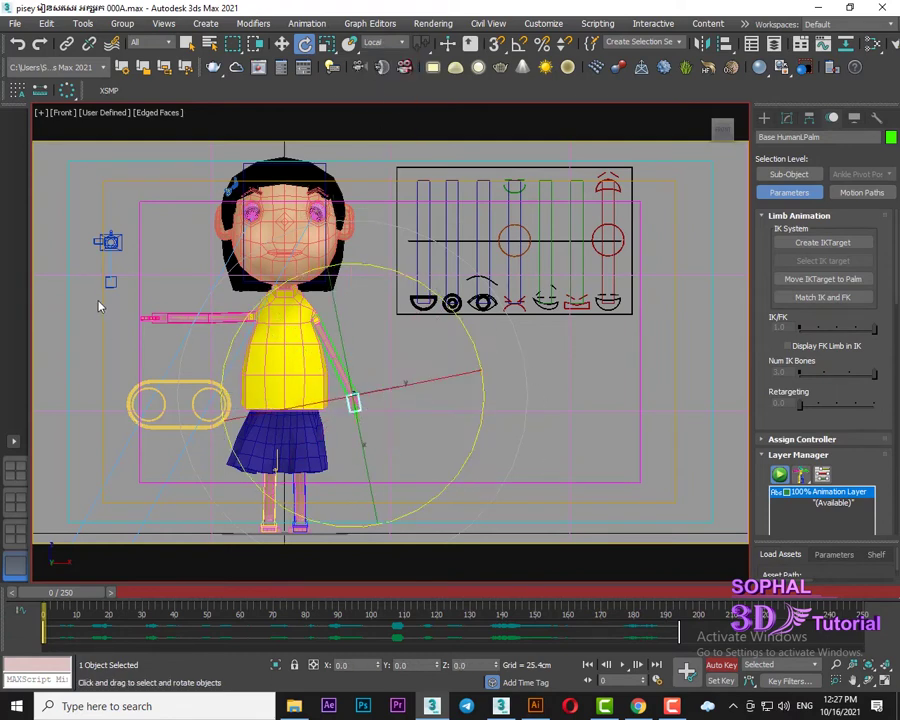
left_click(100, 306)
Lower the right palm control onto the yellow oval and swing the hand down-left
left_click(185, 318)
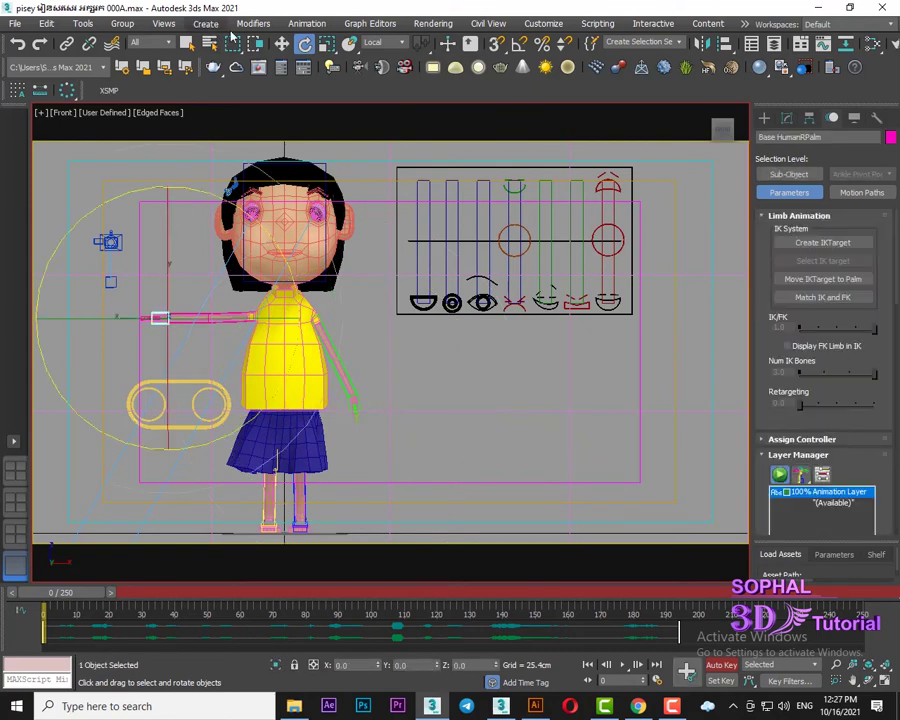
key("w")
mouse_move(221, 283)
middle_mouse_down()
mouse_move(208, 287)
mouse_move(298, 267)
middle_mouse_up()
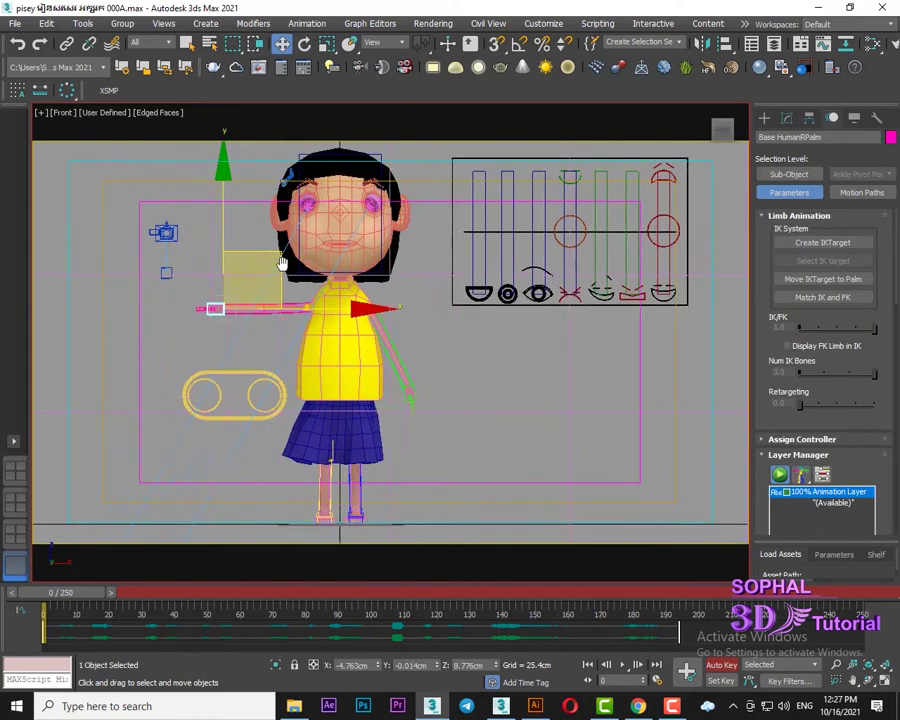
left_click_drag(254, 329, 287, 400)
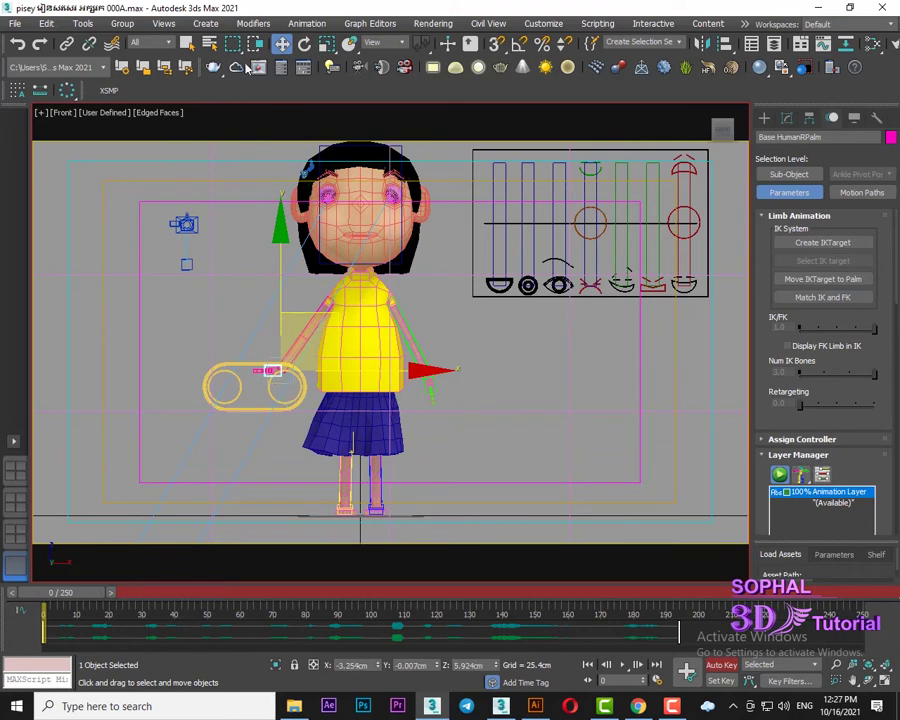
key("e")
scroll(376, 324, "up", 2)
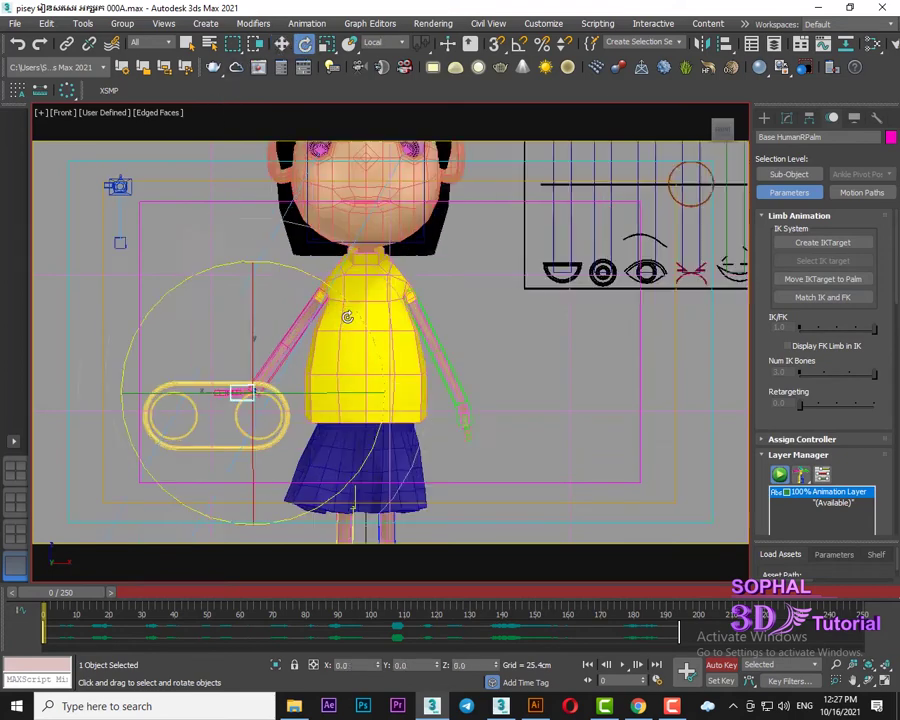
scroll(376, 324, "up", 2)
scroll(376, 324, "up", 1)
mouse_move(376, 324)
left_mouse_down()
mouse_move(335, 220)
mouse_move(341, 245)
left_mouse_up()
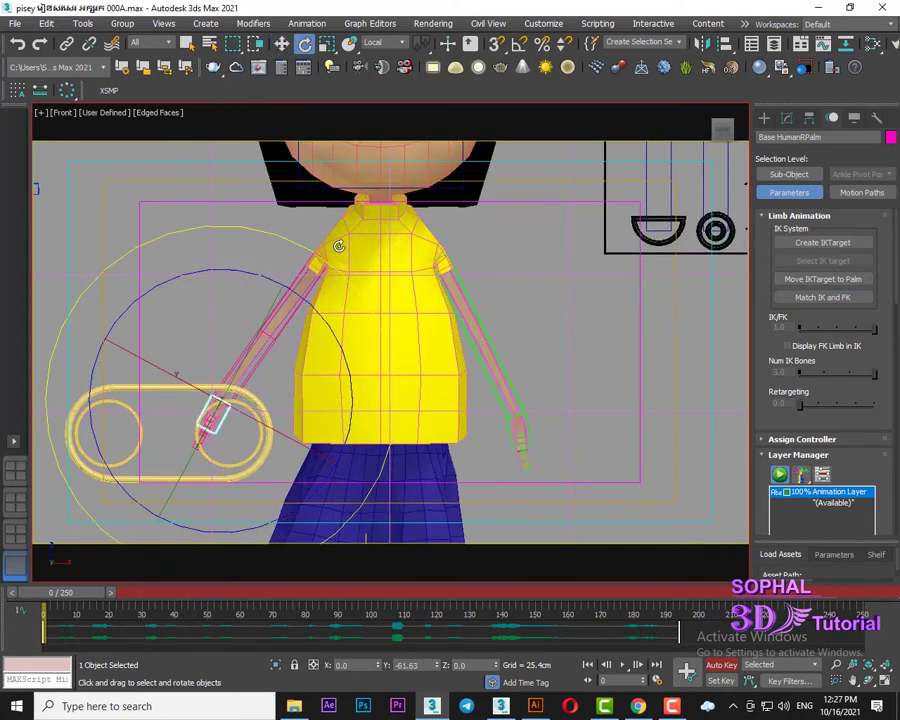
Nudge the right hand down-right onto the oval and tilt the palm about 10 degrees
left_click(281, 44)
middle_click_drag(250, 360, 296, 344)
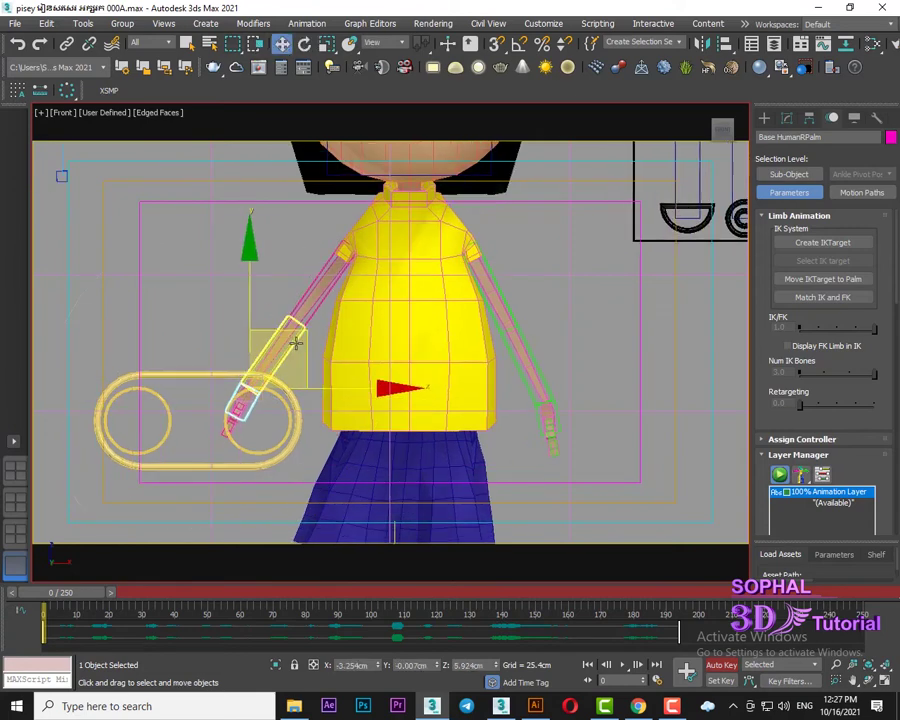
mouse_move(296, 344)
left_mouse_down()
mouse_move(336, 379)
mouse_move(319, 392)
mouse_move(340, 366)
mouse_move(307, 401)
left_mouse_up()
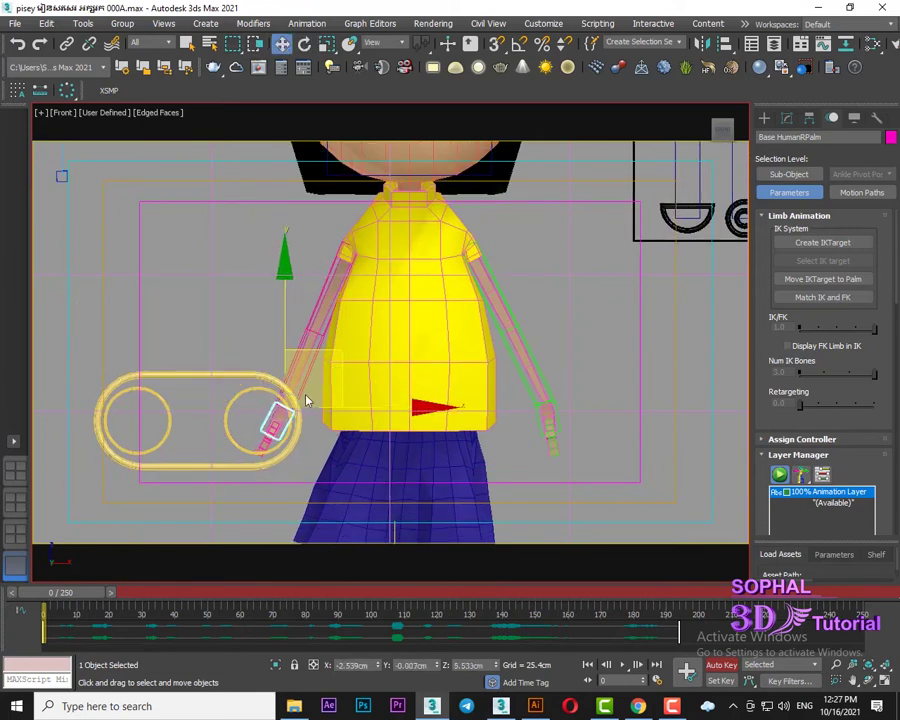
left_click(304, 44)
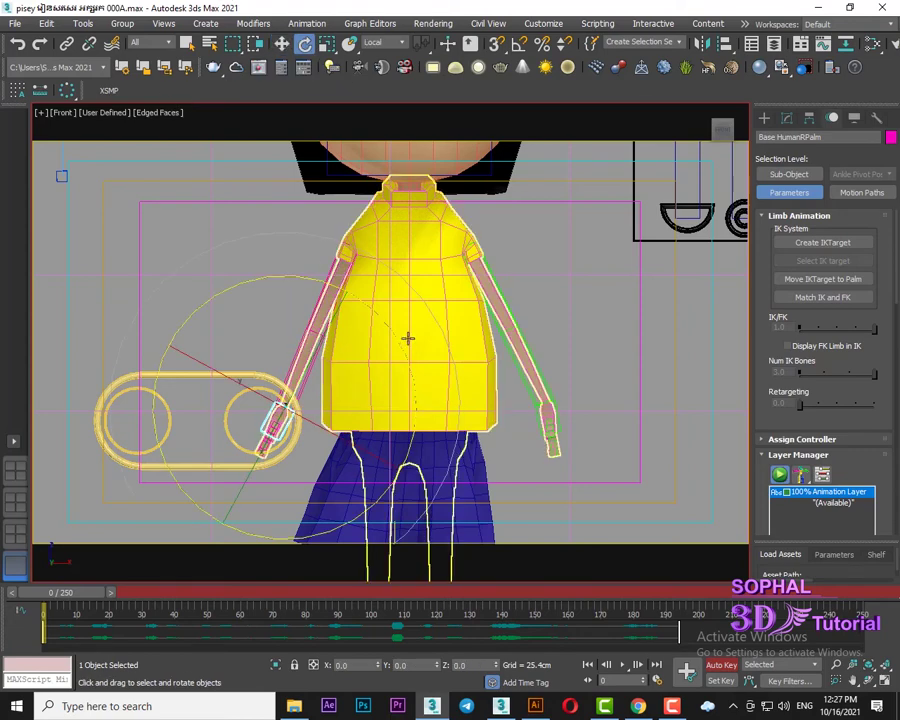
mouse_move(402, 350)
left_mouse_down()
mouse_move(397, 338)
mouse_move(385, 341)
left_mouse_up()
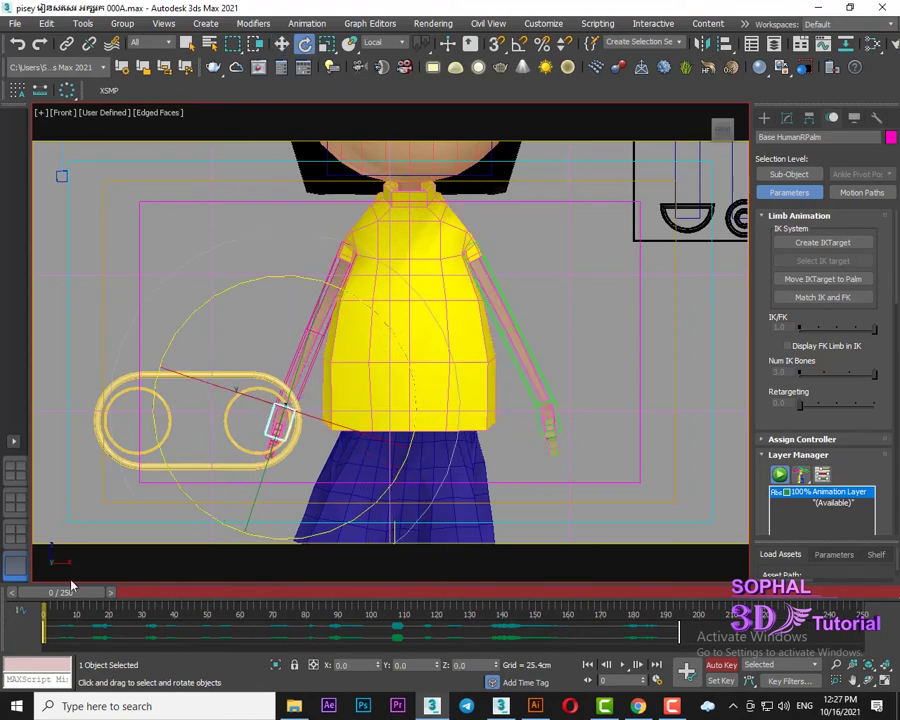
mouse_move(70, 595)
left_mouse_down()
mouse_move(124, 596)
mouse_move(74, 596)
mouse_move(84, 594)
mouse_move(58, 605)
left_mouse_up()
scroll(380, 318, "down", 2)
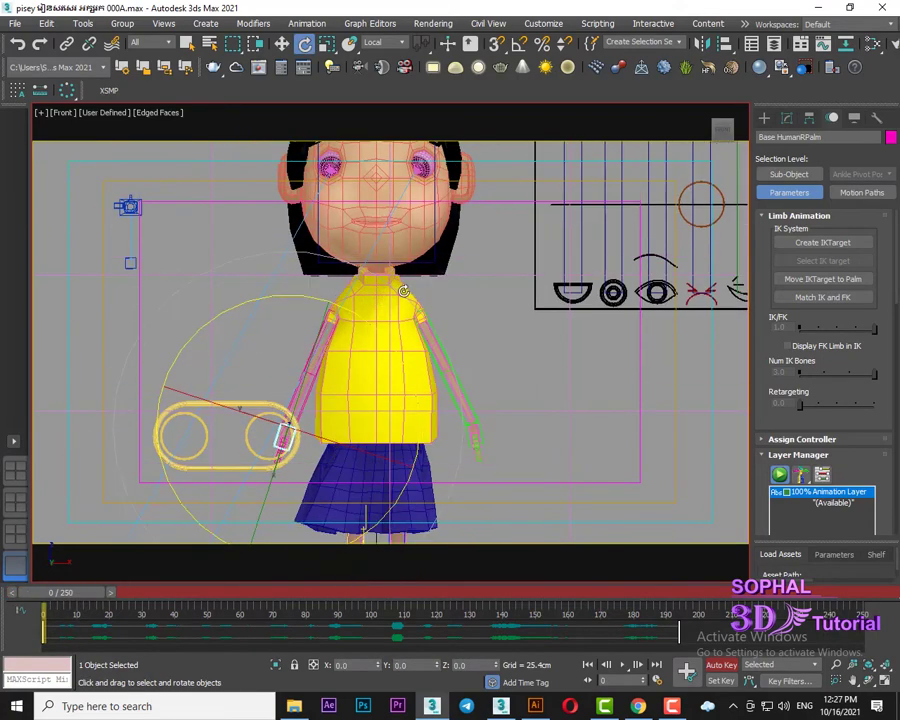
scroll(374, 334, "up", 1)
scroll(366, 240, "down", 3)
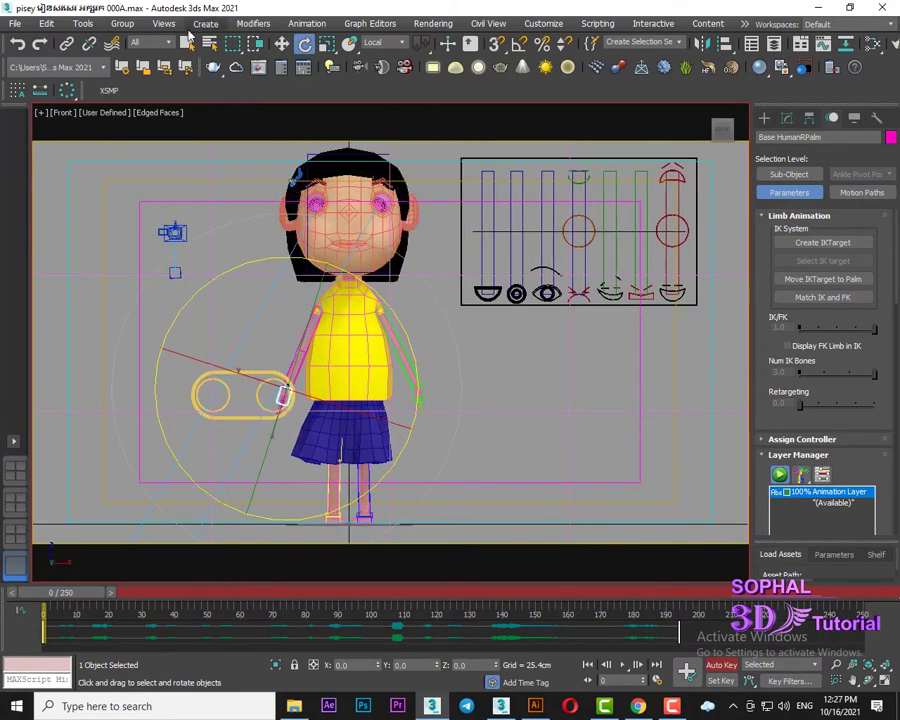
left_click(282, 43)
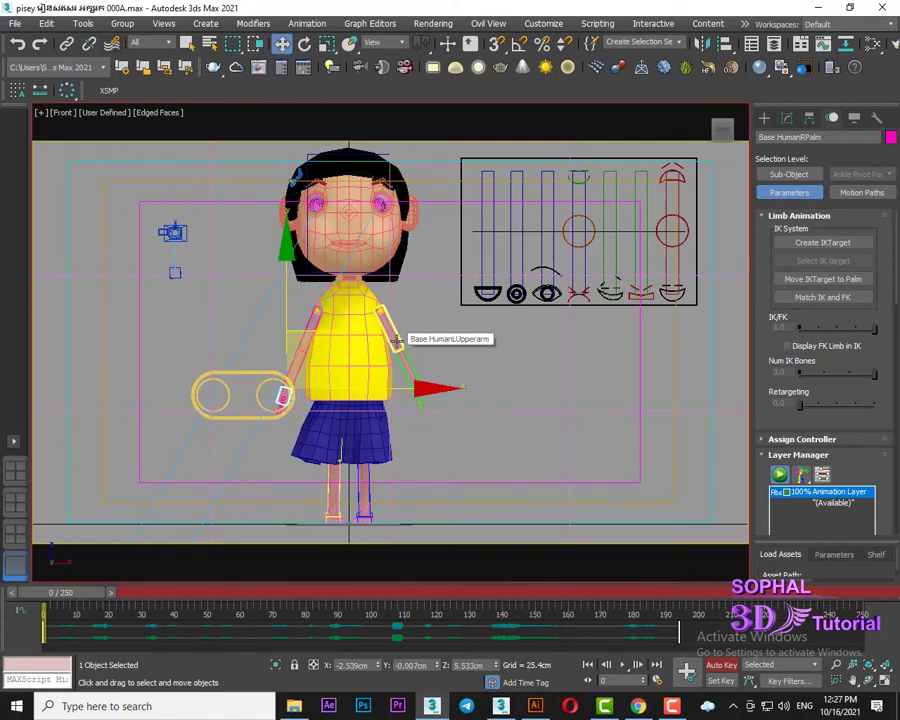
Set the selection filter to CAT Bone and test-select the torso and arm bones
left_click(397, 341)
left_click(335, 318)
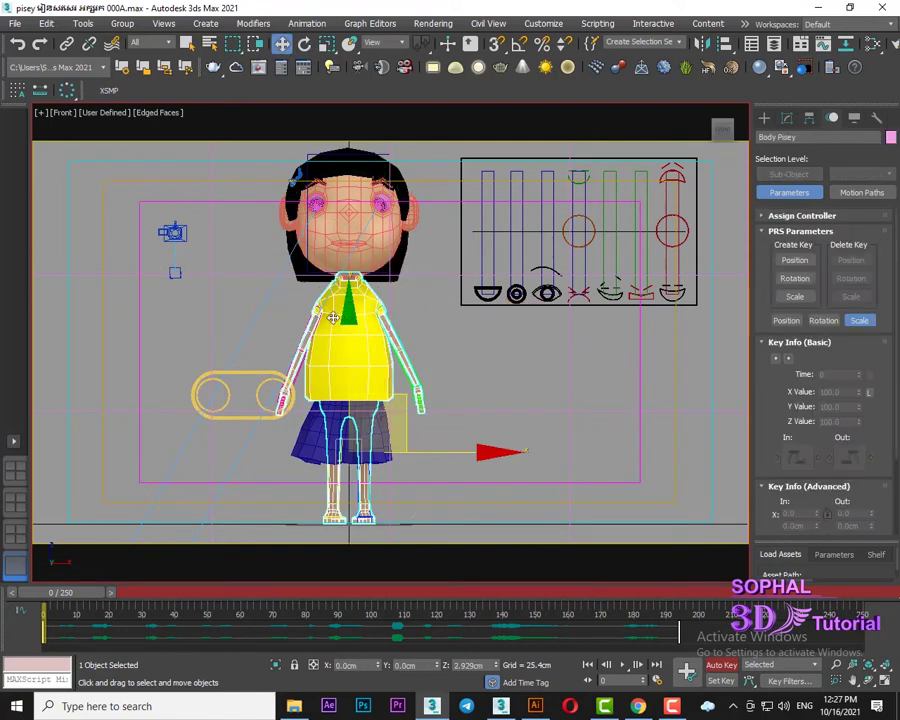
left_click(150, 42)
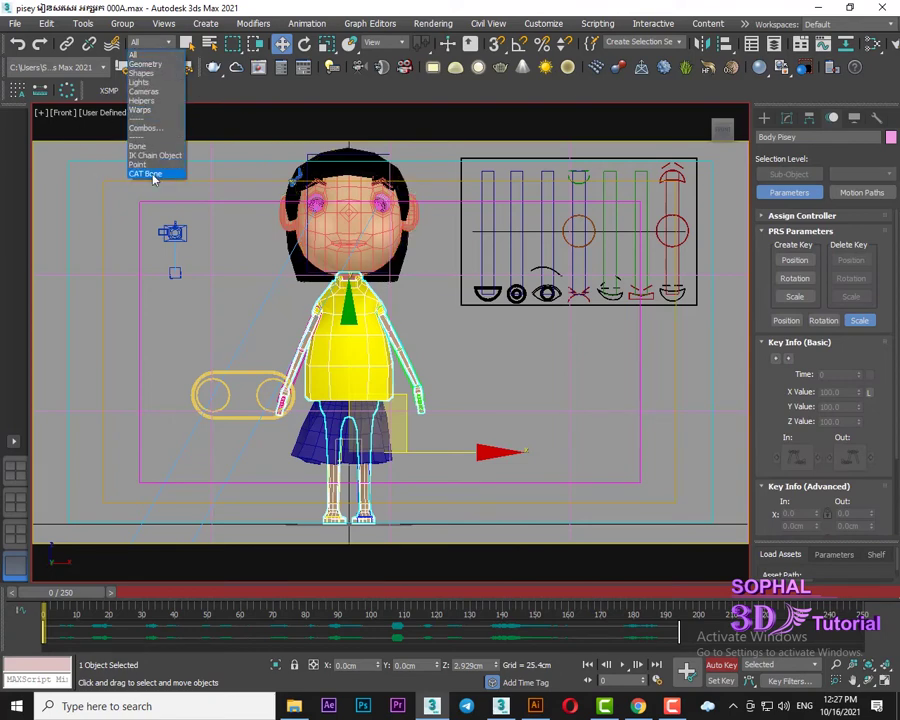
left_click(145, 174)
left_click_drag(502, 400, 251, 345)
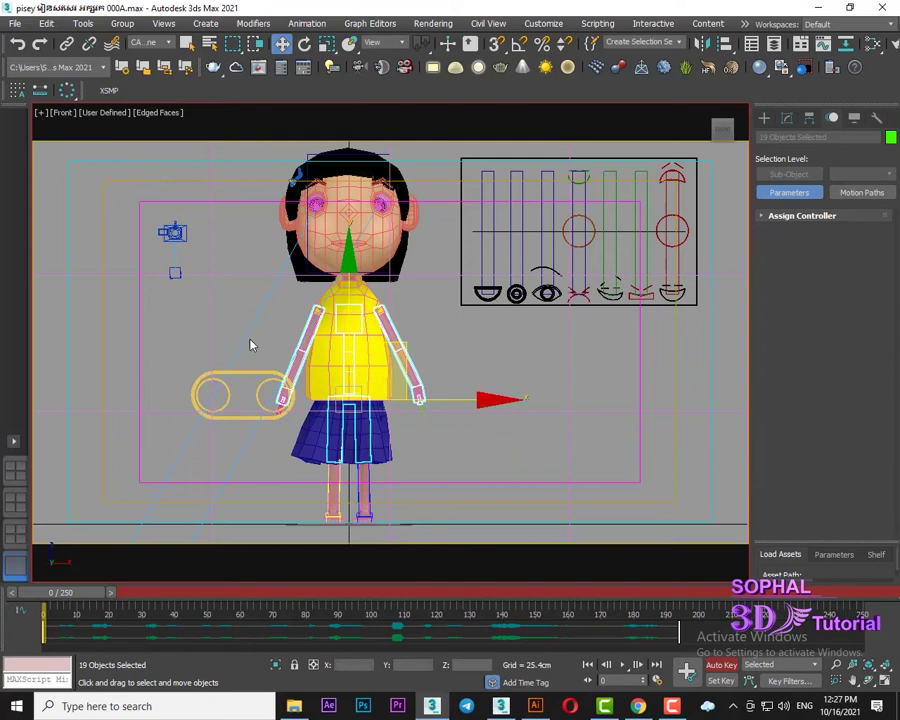
left_click(437, 465)
Try rotating the ribcage bone, then cancel the rotation with a right-click
left_click(348, 300)
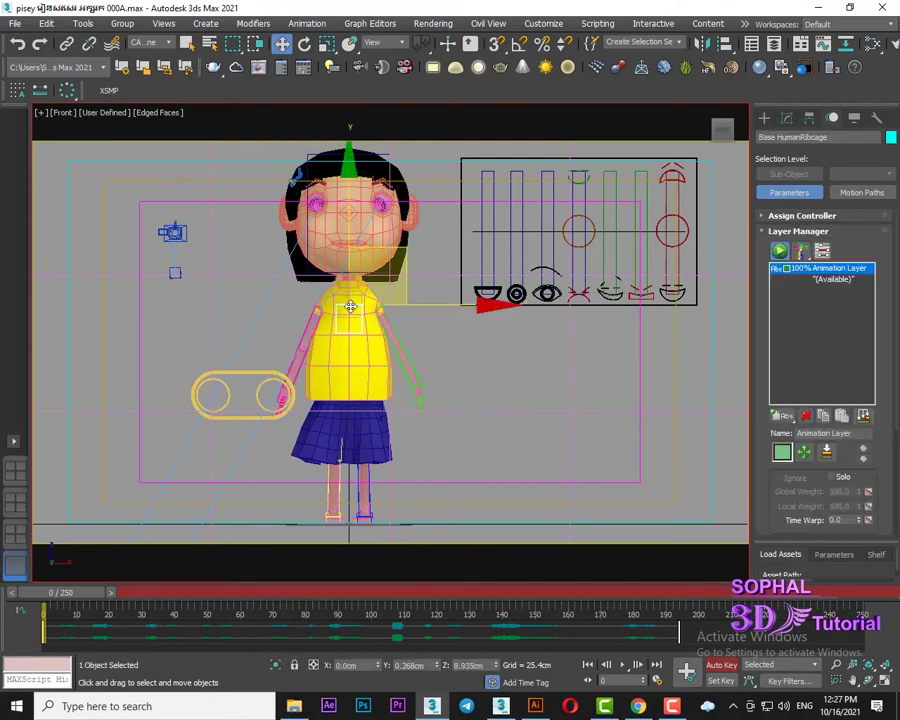
scroll(351, 304, "up", 5)
scroll(362, 308, "down", 1)
scroll(366, 311, "down", 4)
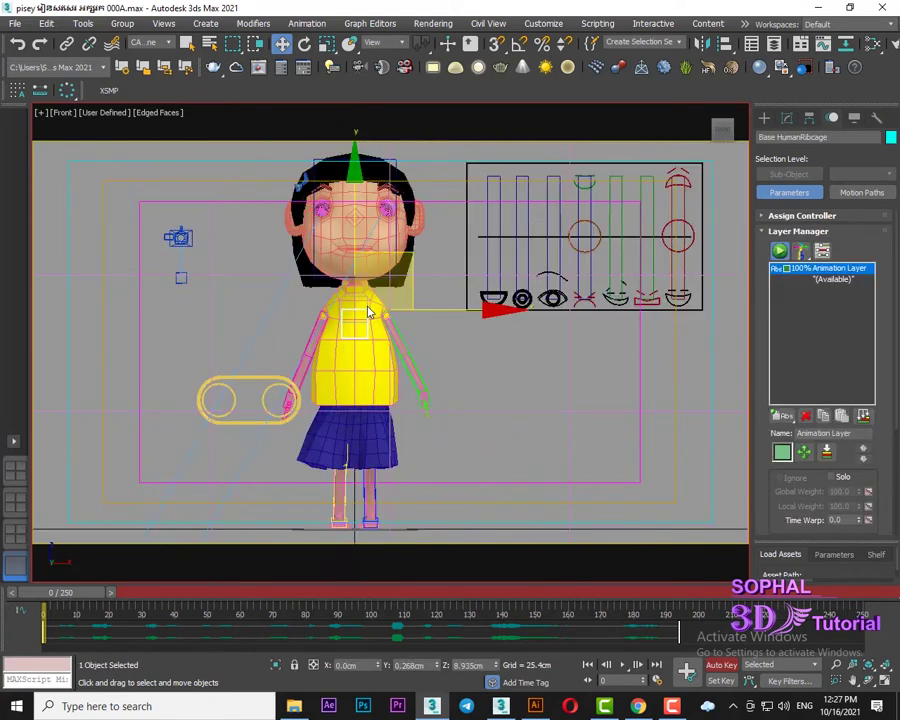
left_click(305, 43)
mouse_move(476, 260)
left_mouse_down()
mouse_move(449, 214)
mouse_move(481, 267)
left_mouse_up()
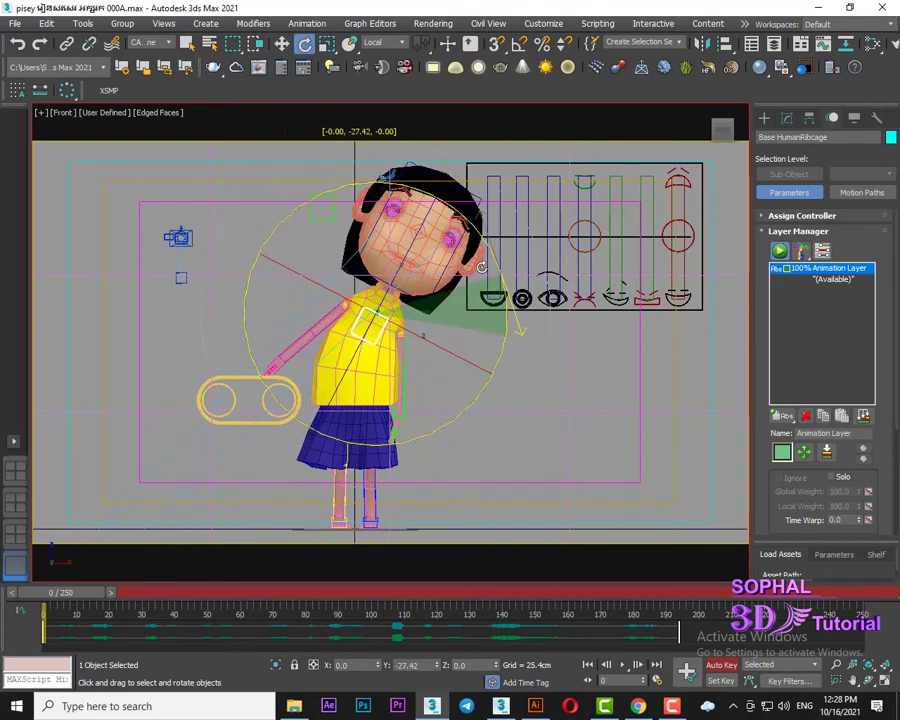
right_click(481, 267)
Reset the selection filter to All, select the body root, then restrict picking to CAT Bone again
left_click(140, 42)
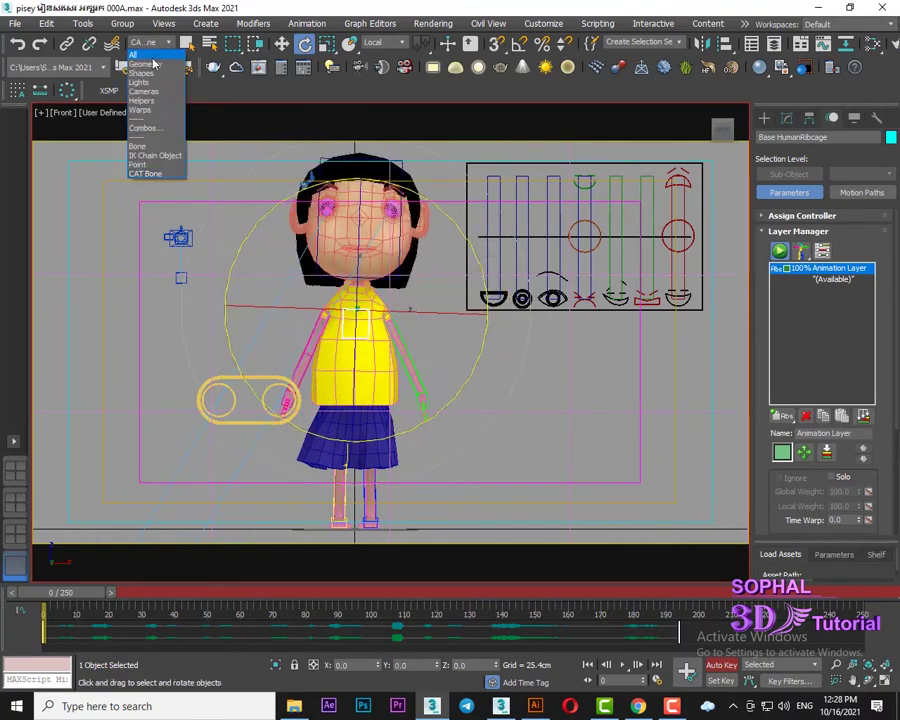
left_click(148, 55)
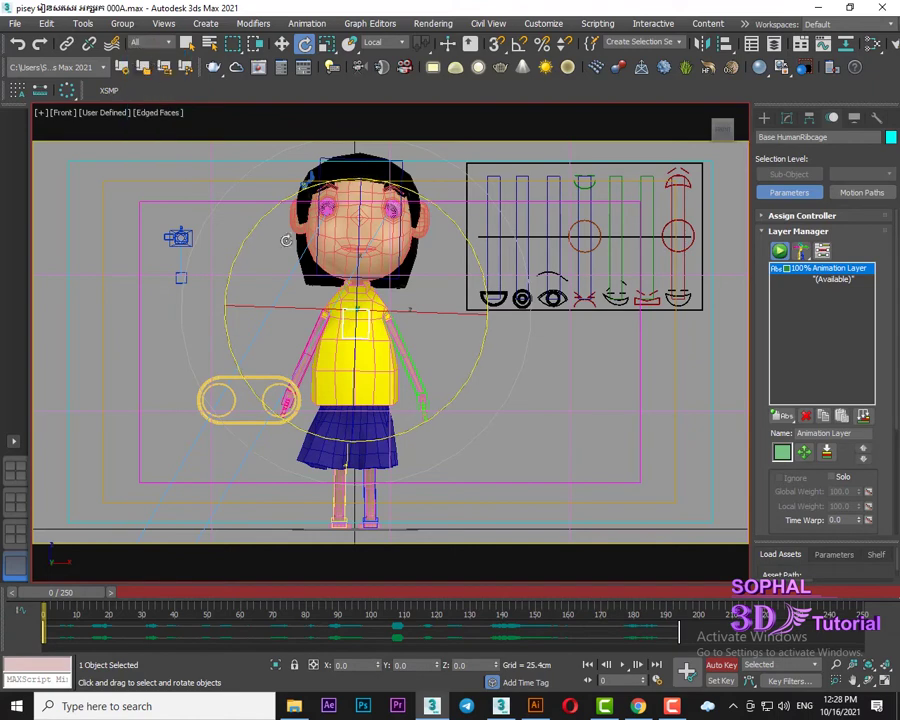
left_click(281, 45)
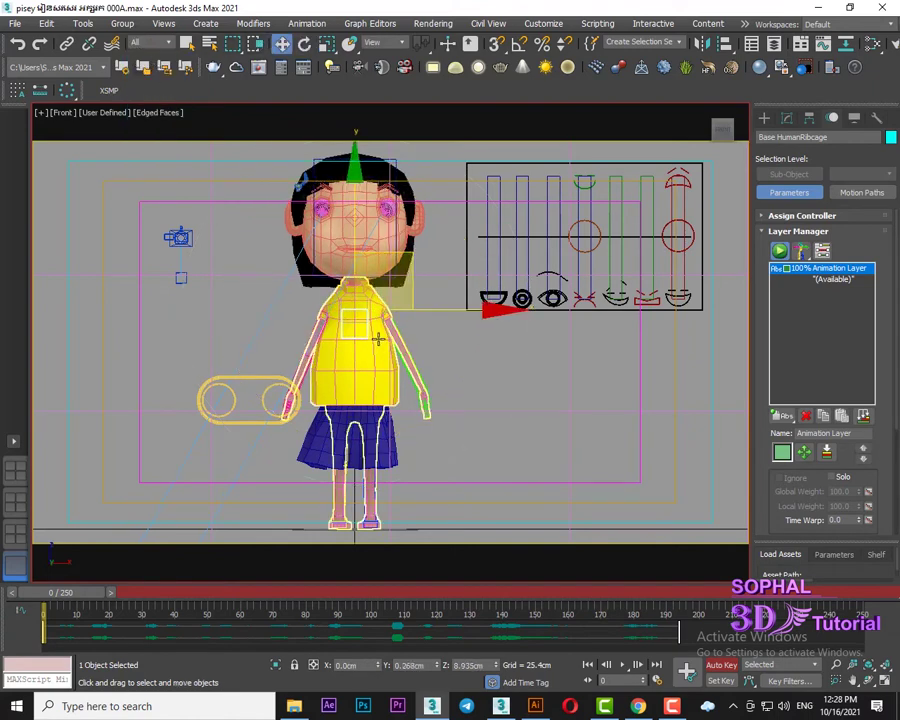
left_click(390, 435)
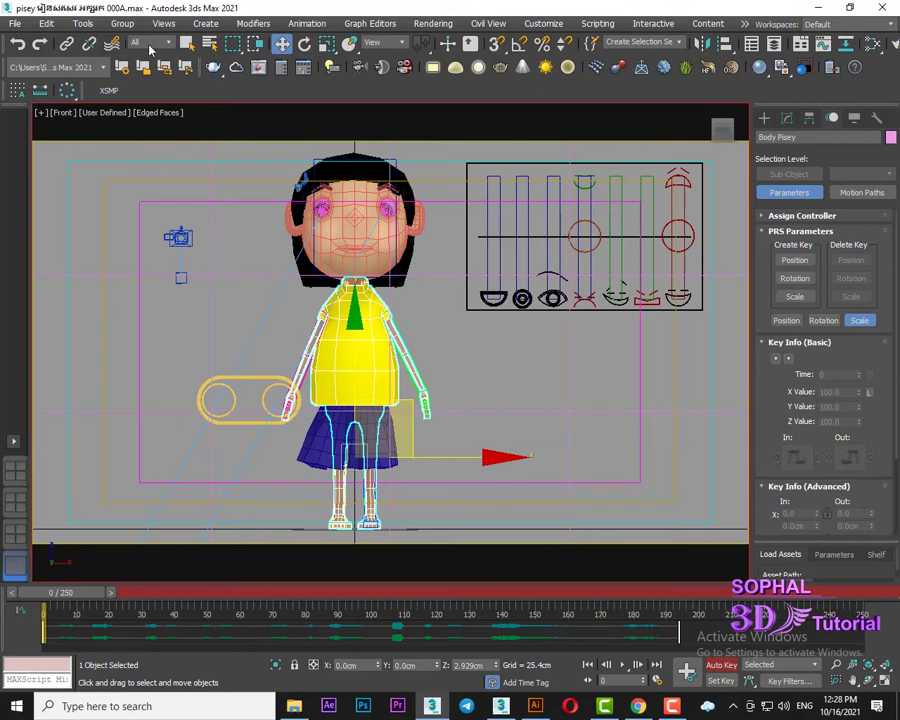
left_click(149, 44)
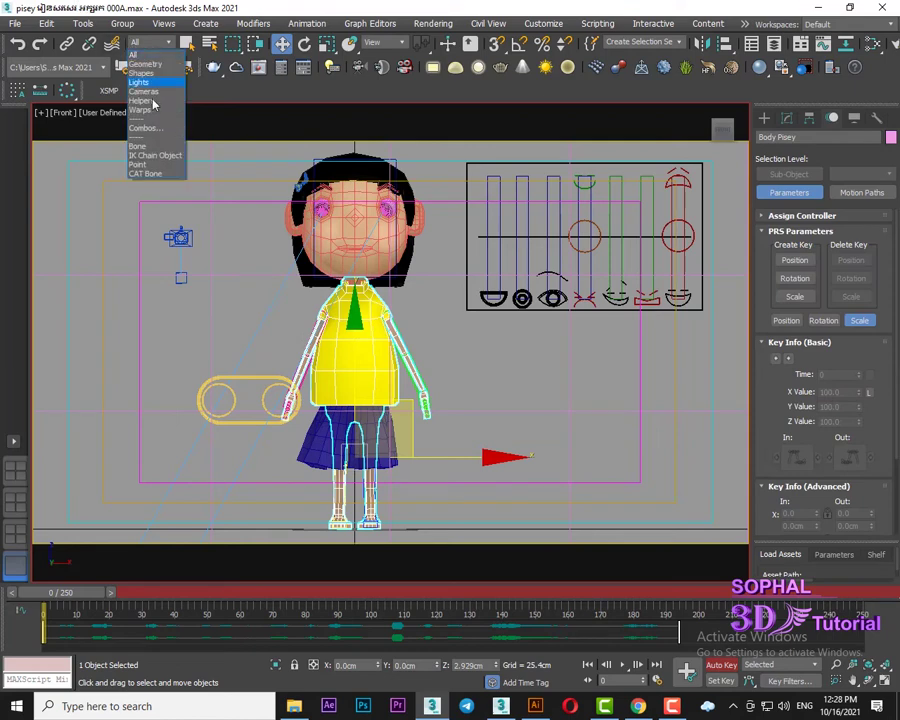
left_click(155, 174)
Select the ribcage bone and recentre the character in the Front view
left_click(355, 302)
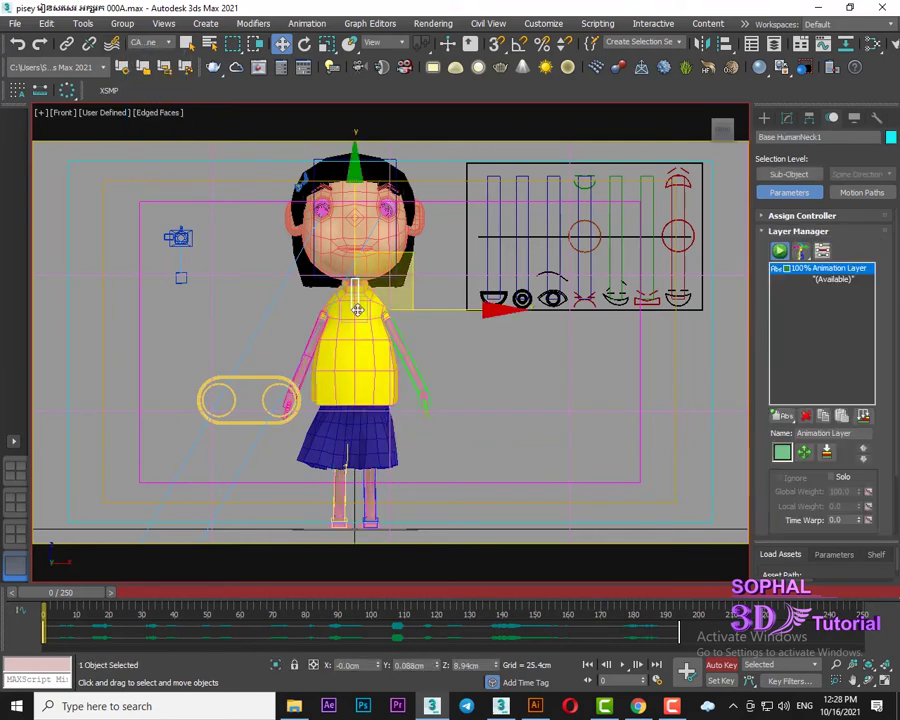
left_click(434, 343)
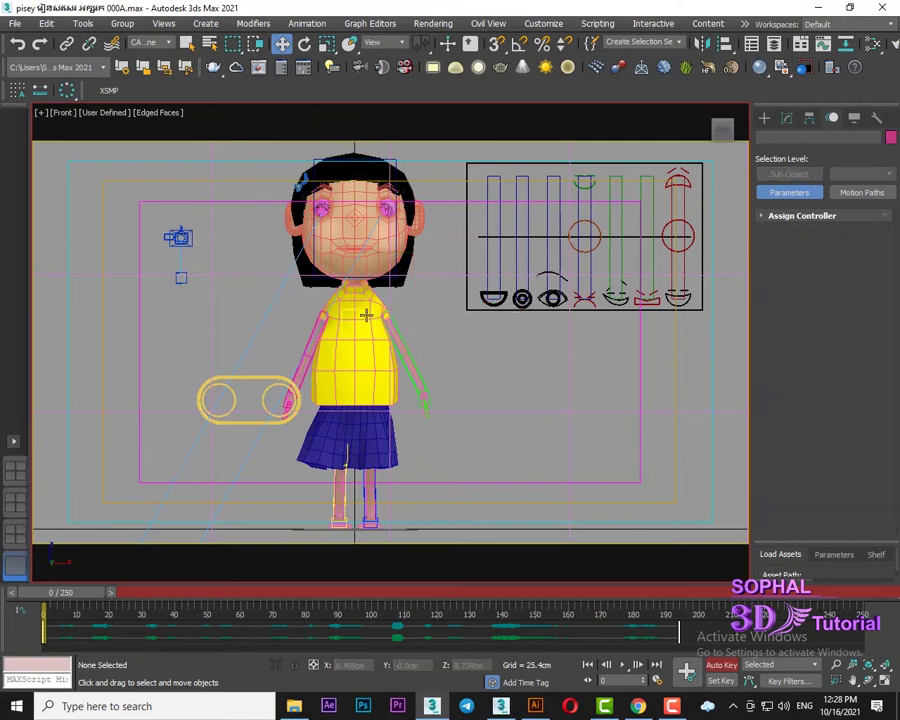
left_click(366, 311)
scroll(366, 311, "up", 5)
scroll(363, 300, "down", 5)
middle_click_drag(363, 300, 343, 312)
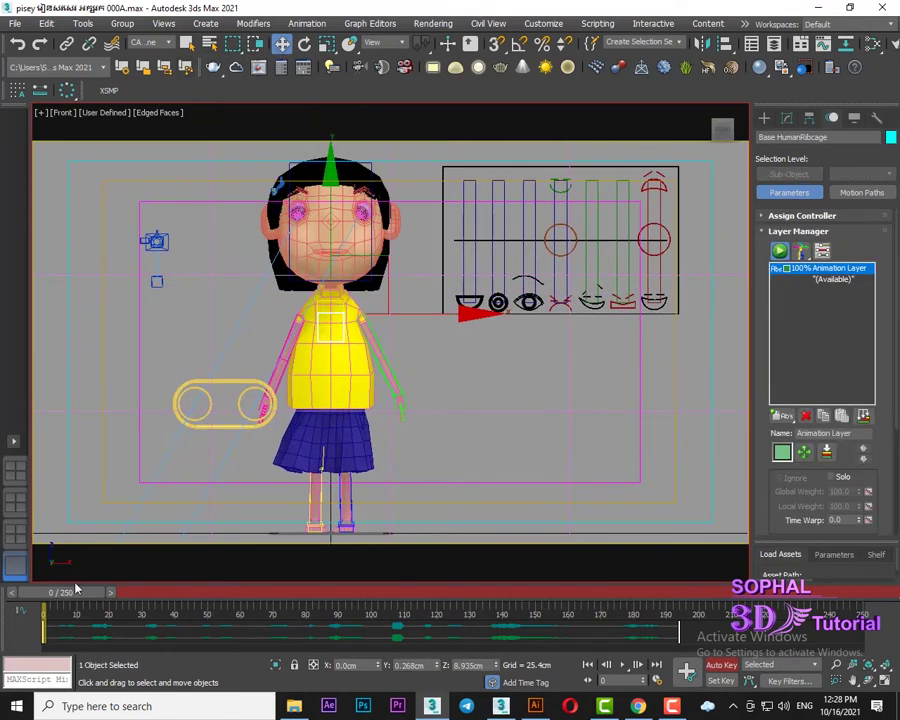
At frame 10, rotate the ribcage to lean the torso and head to her right
left_click_drag(77, 597, 109, 597)
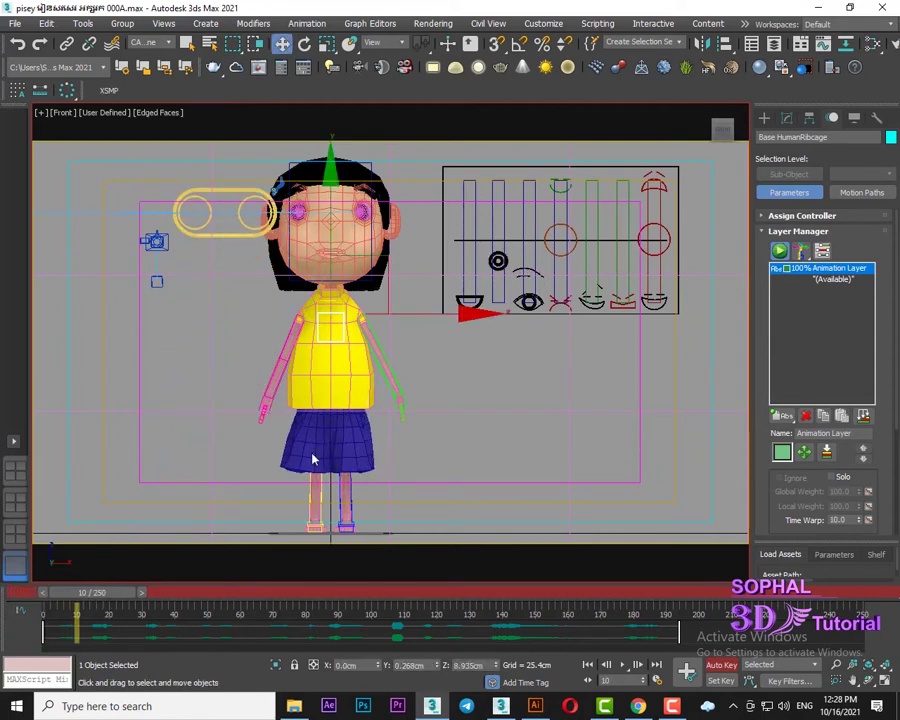
left_click(304, 45)
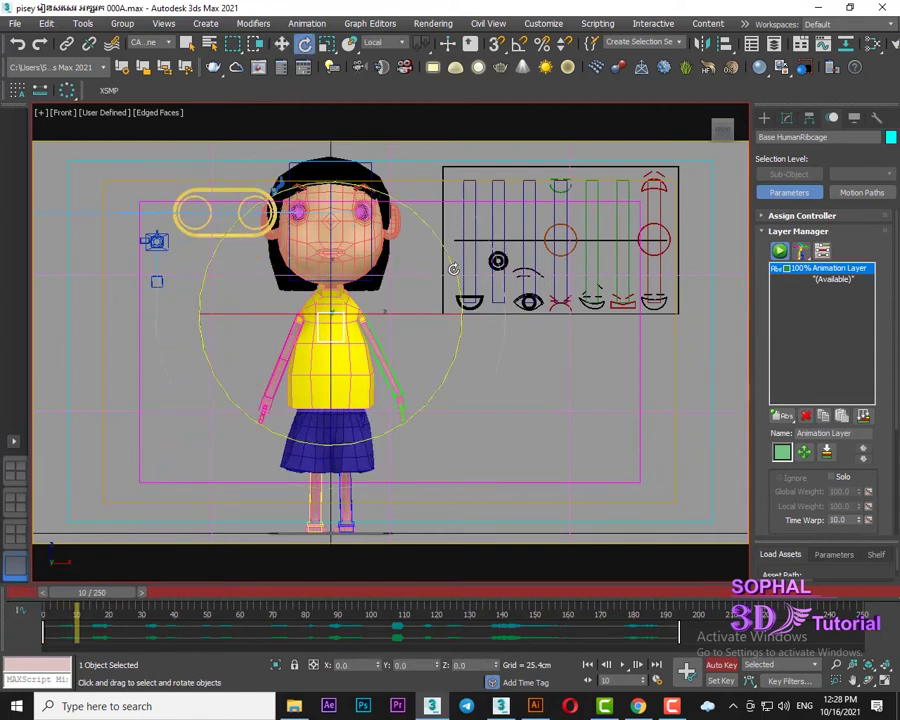
left_click_drag(453, 268, 615, 178)
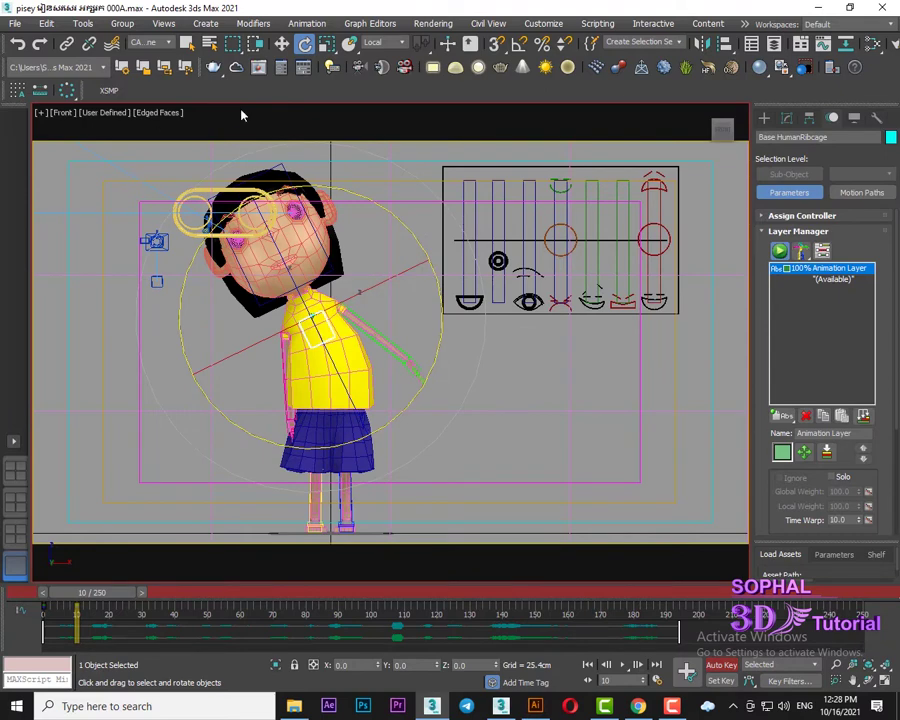
Pull the right palm inward and swing the right arm about 22 degrees
left_click(281, 45)
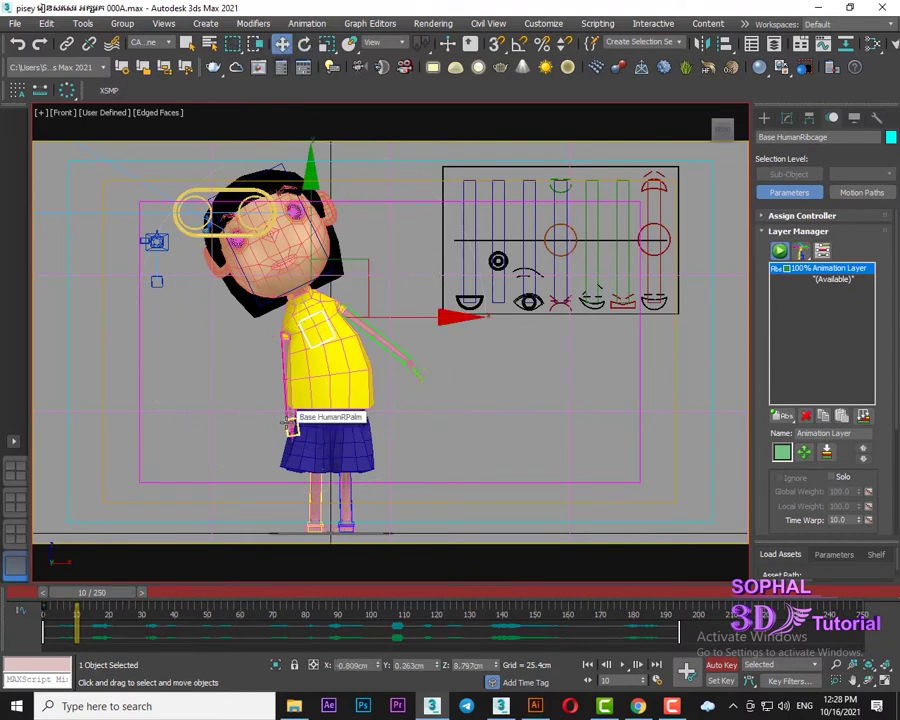
left_click(291, 424)
left_click_drag(353, 375, 321, 373)
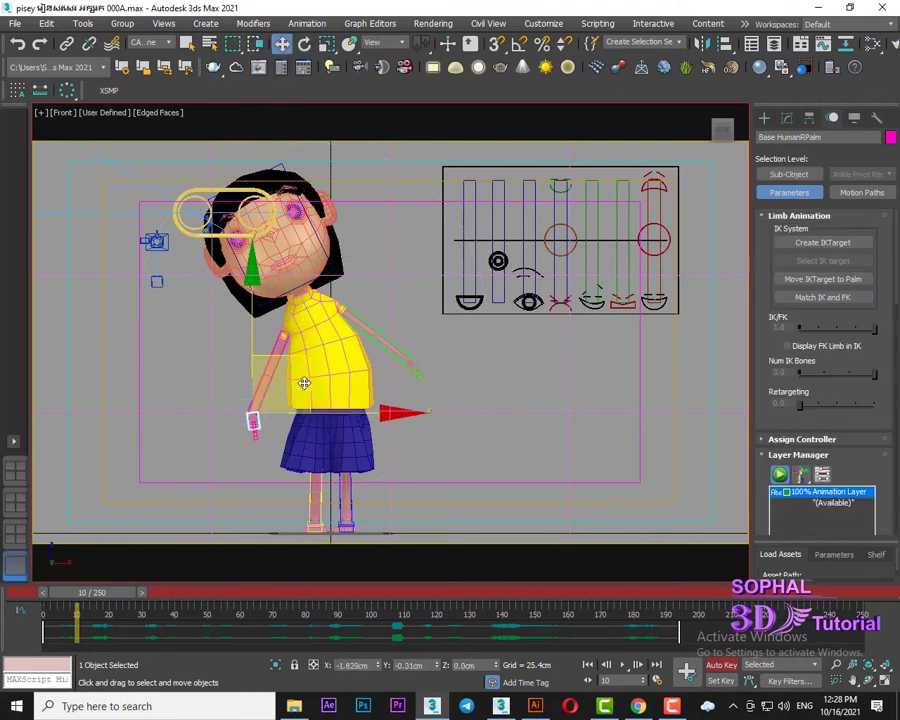
left_click(305, 44)
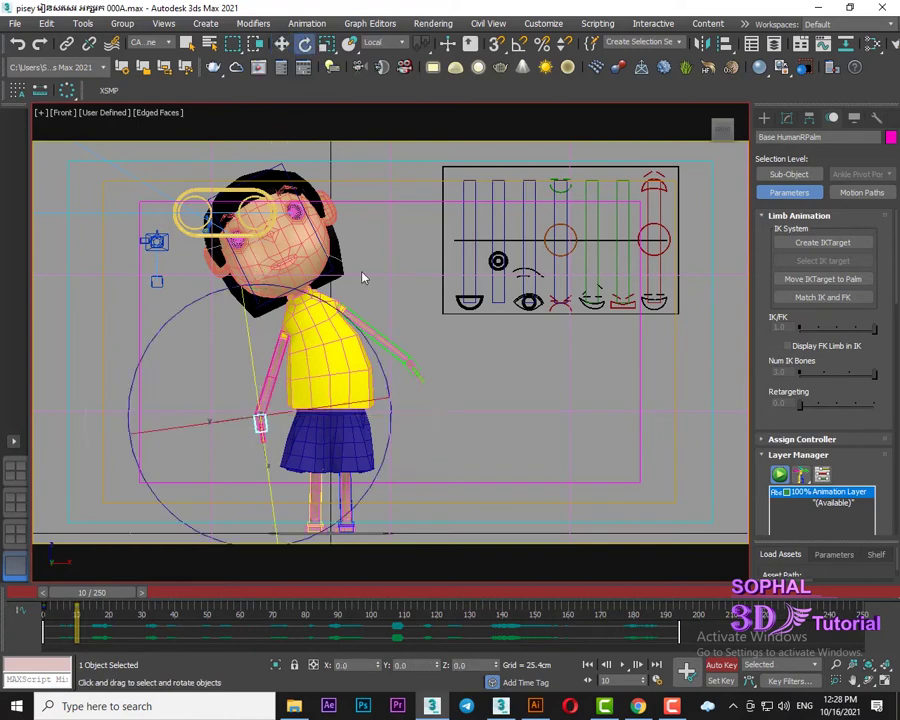
left_click_drag(398, 400, 389, 375)
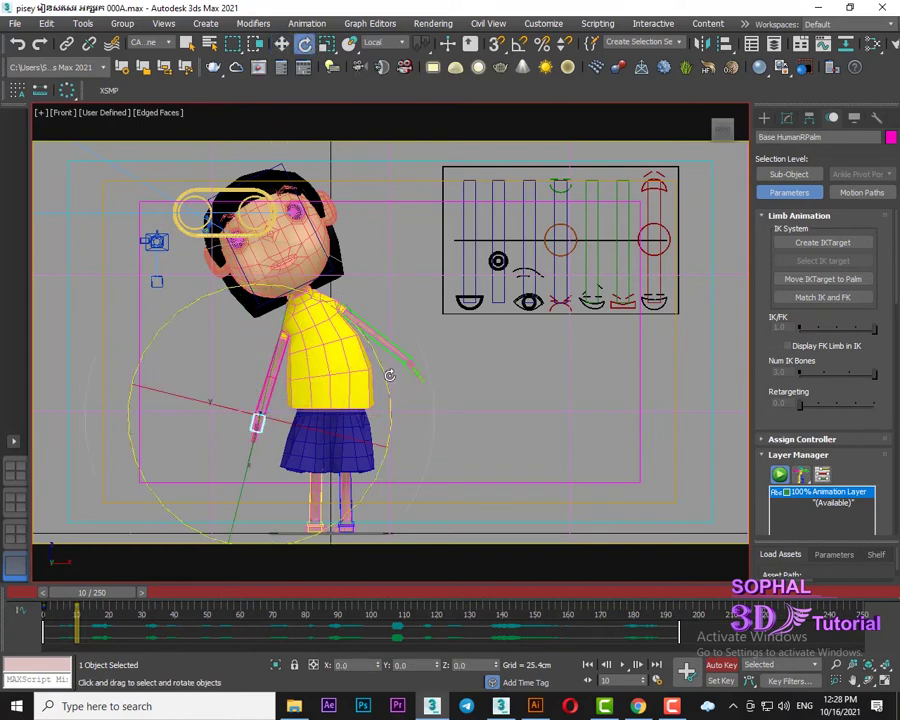
Raise the left palm up beside her head and tilt it into a wave
left_click(282, 44)
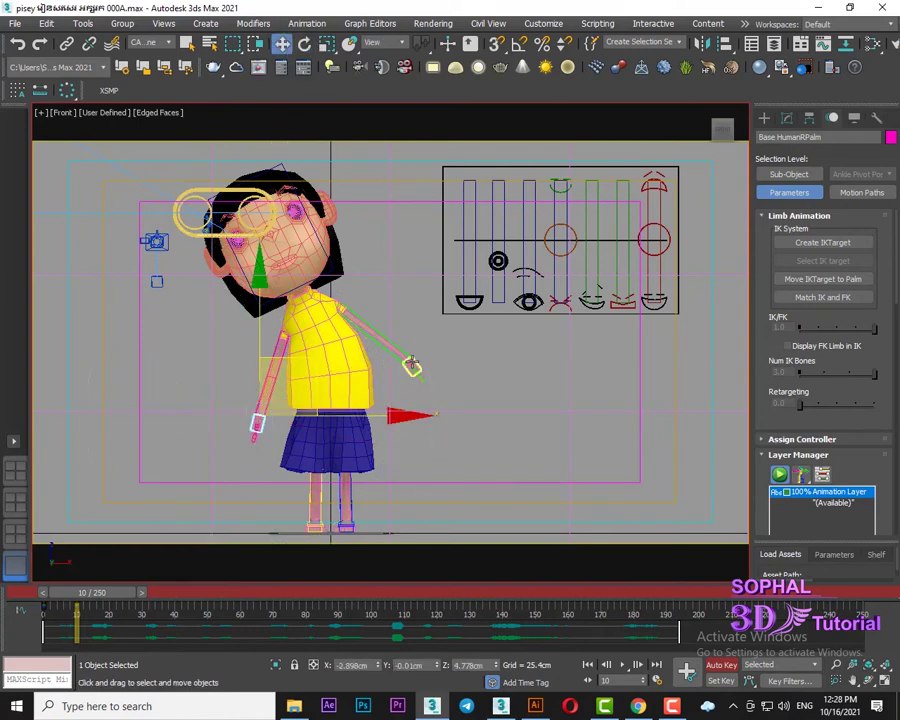
left_click(411, 365)
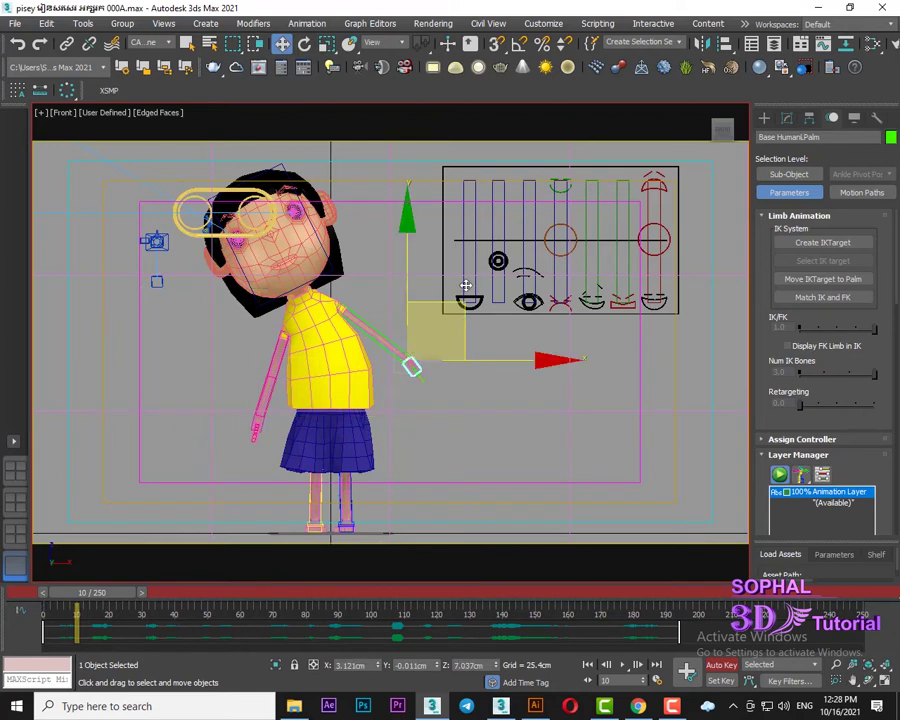
left_click_drag(465, 286, 476, 176)
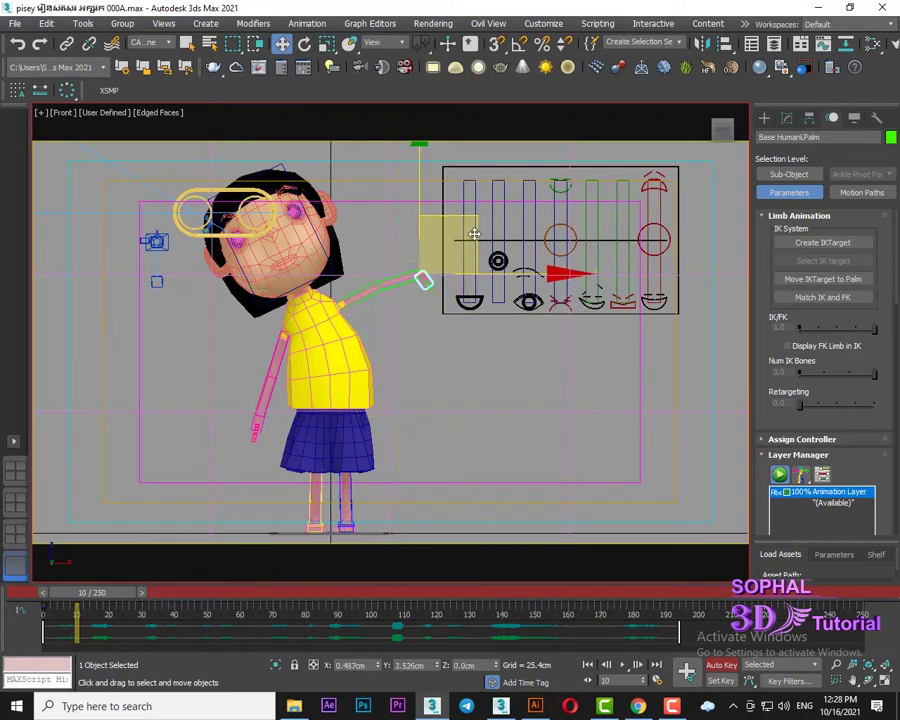
left_click(308, 43)
left_click_drag(522, 178, 496, 151)
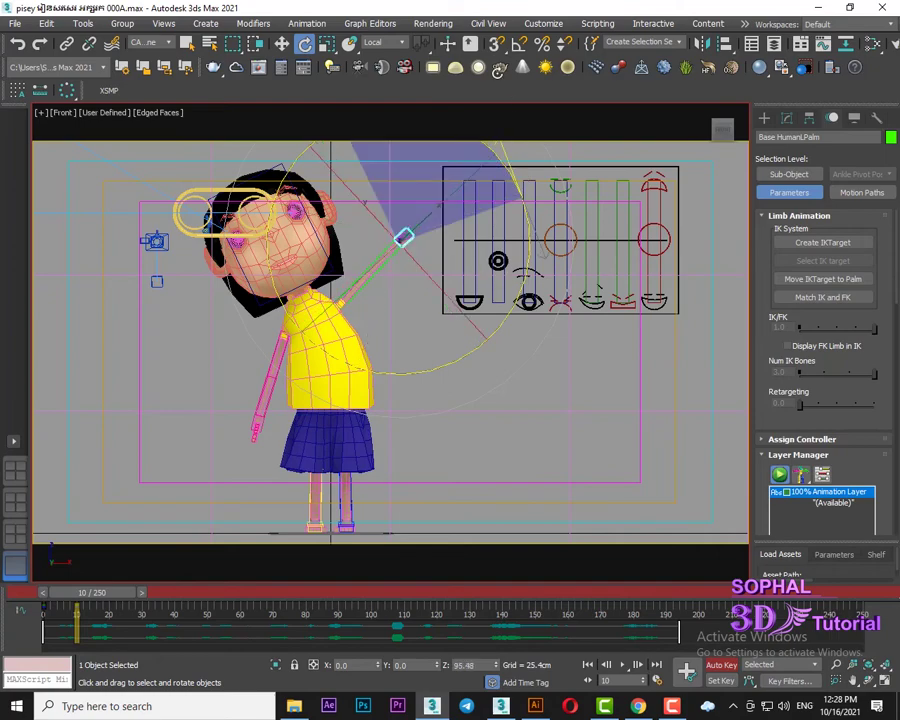
Rotate the left palm slightly, viewed close up in the Perspective viewport
left_click(886, 680)
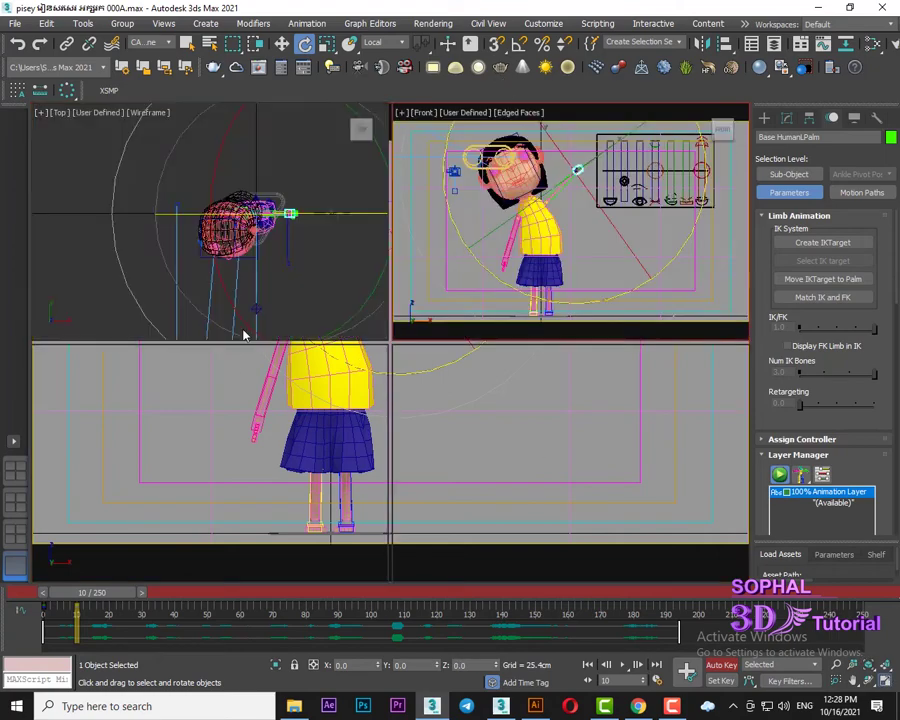
scroll(260, 430, "down", 2)
scroll(270, 408, "down", 2)
mouse_move(270, 408)
left_mouse_down()
mouse_move(252, 410)
mouse_move(243, 425)
left_mouse_up()
left_click(868, 680)
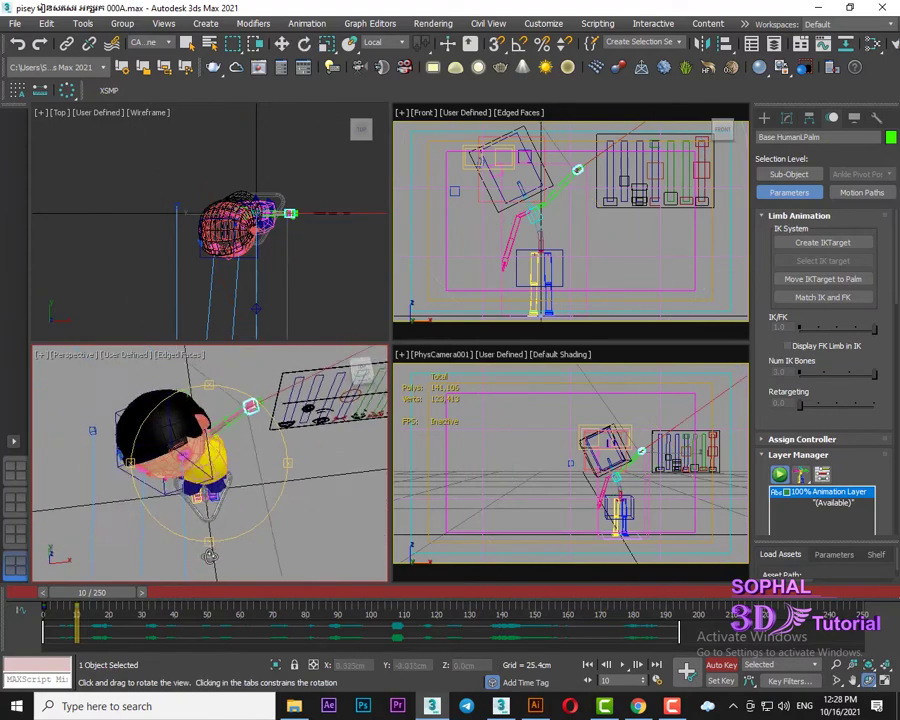
scroll(243, 423, "up", 2)
scroll(245, 425, "up", 2)
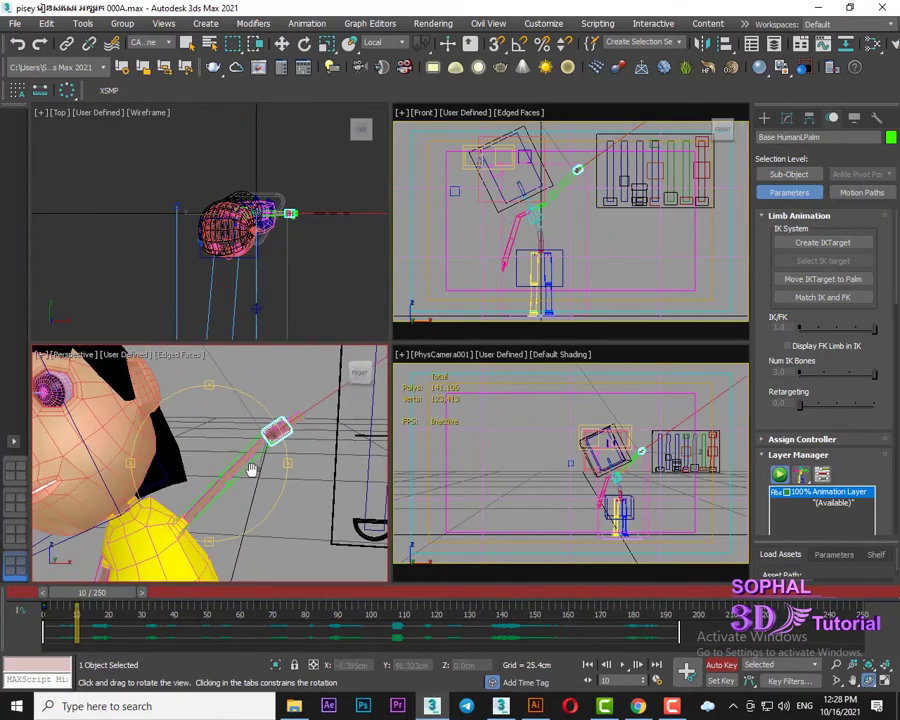
scroll(248, 428, "up", 2)
middle_click_drag(250, 480, 252, 433)
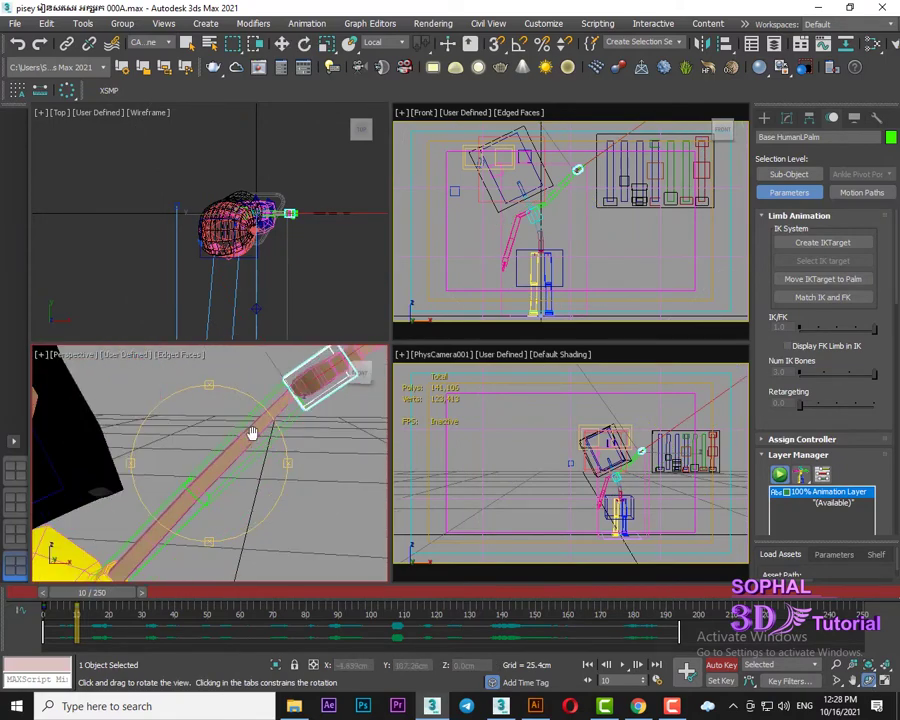
left_click(304, 43)
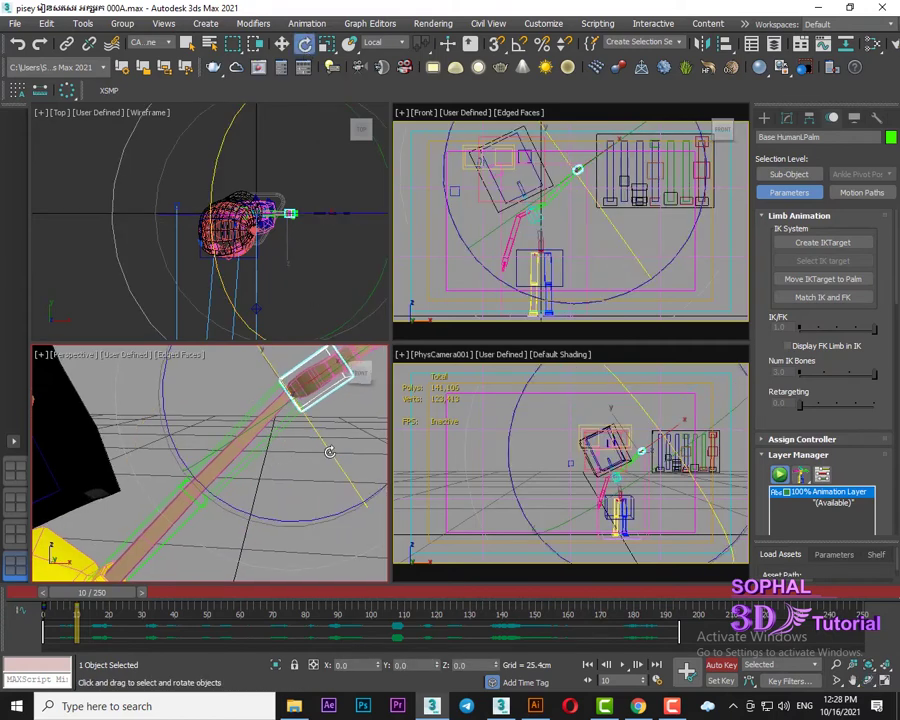
mouse_move(330, 452)
left_mouse_down()
mouse_move(332, 469)
mouse_move(346, 471)
left_mouse_up()
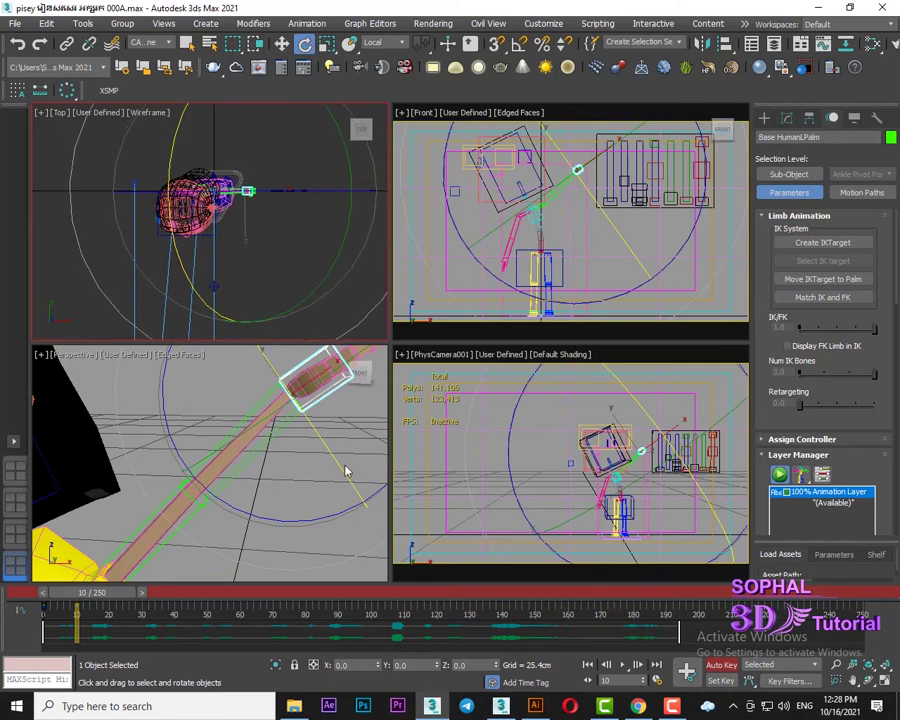
Turn the left hand further and drag it down-left to bend the arm at the elbow
middle_click_drag(346, 471, 300, 400)
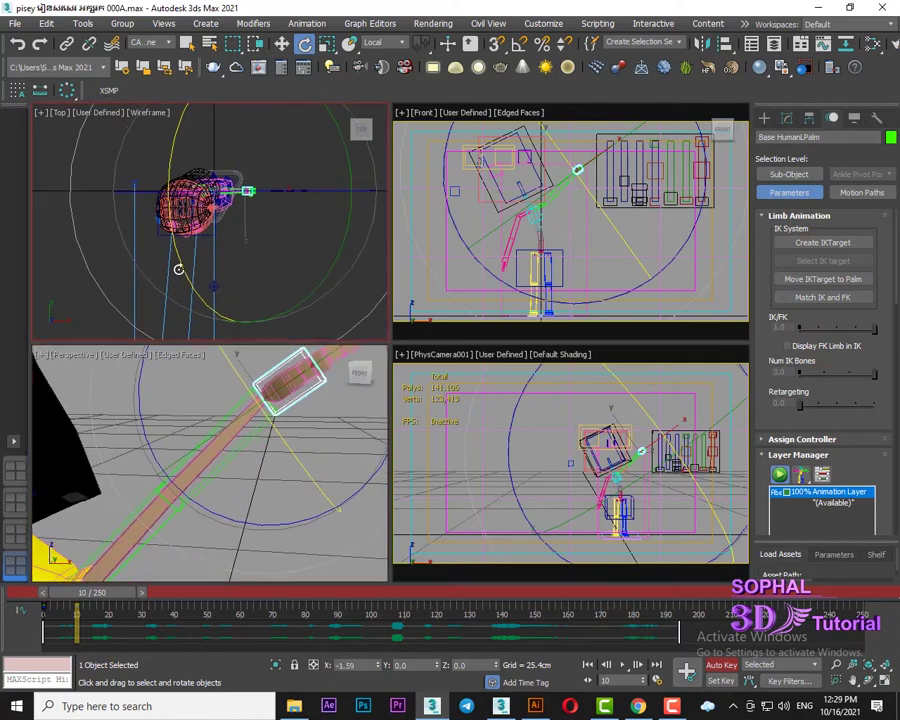
left_click_drag(178, 270, 164, 249)
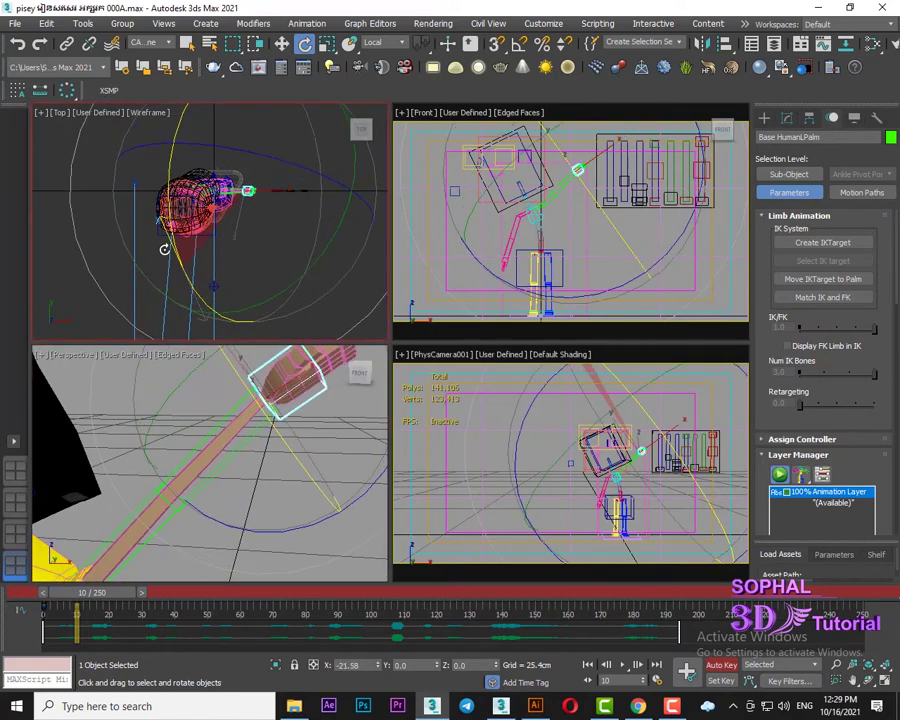
mouse_move(194, 456)
middle_mouse_down()
mouse_move(164, 499)
mouse_move(223, 455)
middle_mouse_up()
middle_click_drag(200, 434, 206, 468, "alt")
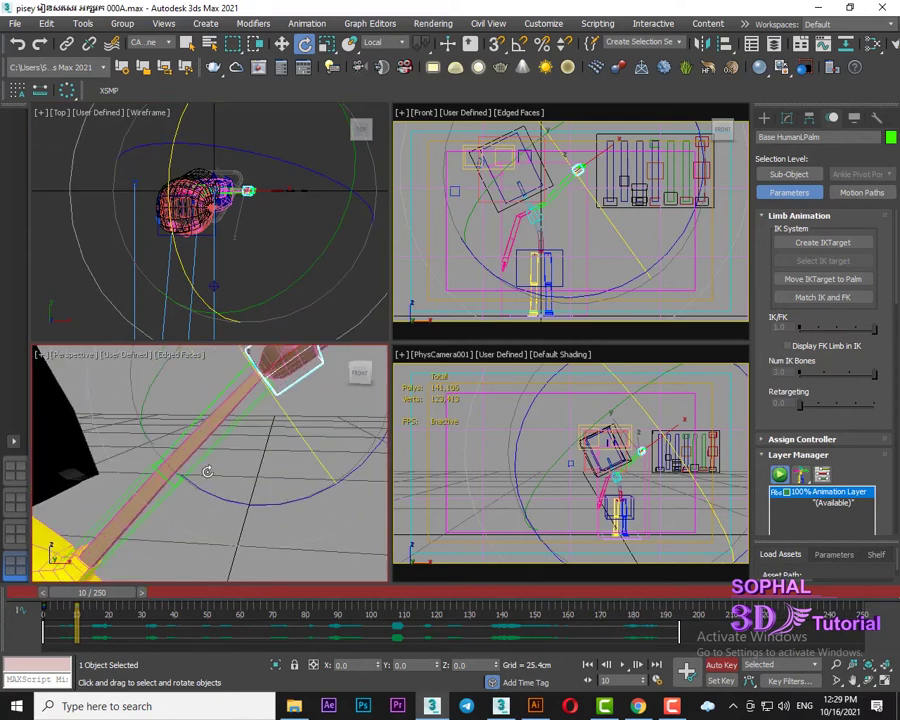
left_click(283, 44)
scroll(445, 164, "up", 4)
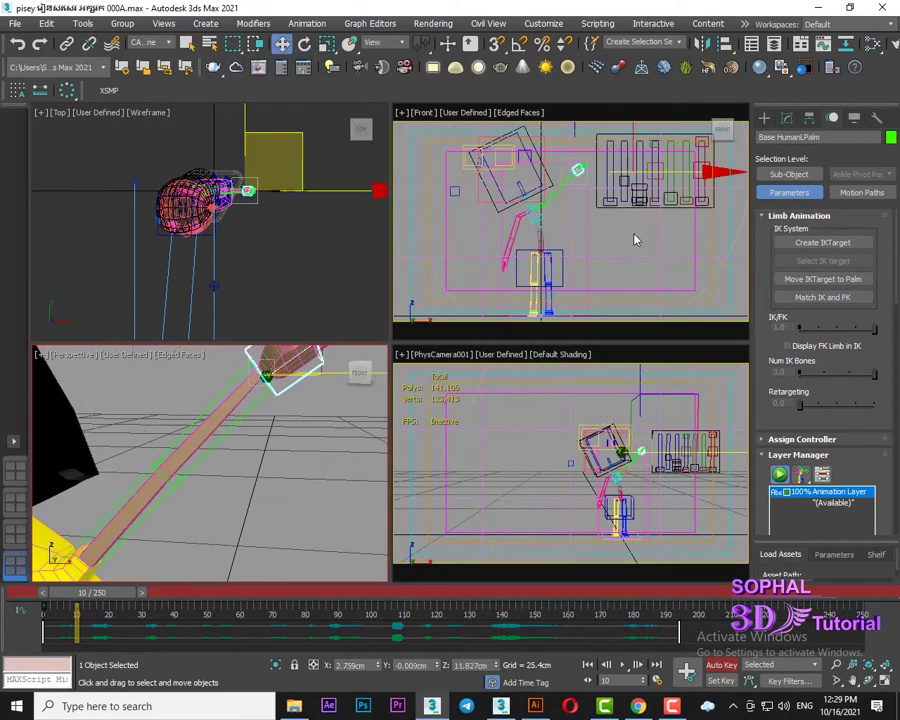
left_click_drag(626, 152, 625, 157)
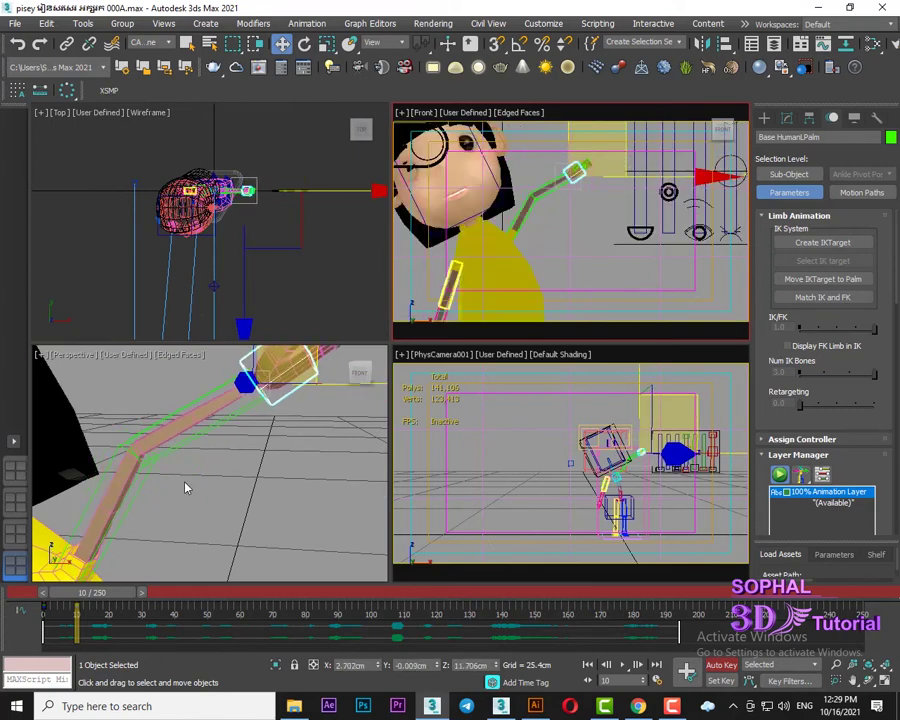
Select the left upper arm bone and rotate it upward toward her head
mouse_move(185, 483)
left_mouse_down()
mouse_move(210, 422)
mouse_move(173, 460)
mouse_move(200, 452)
mouse_move(180, 486)
left_mouse_up()
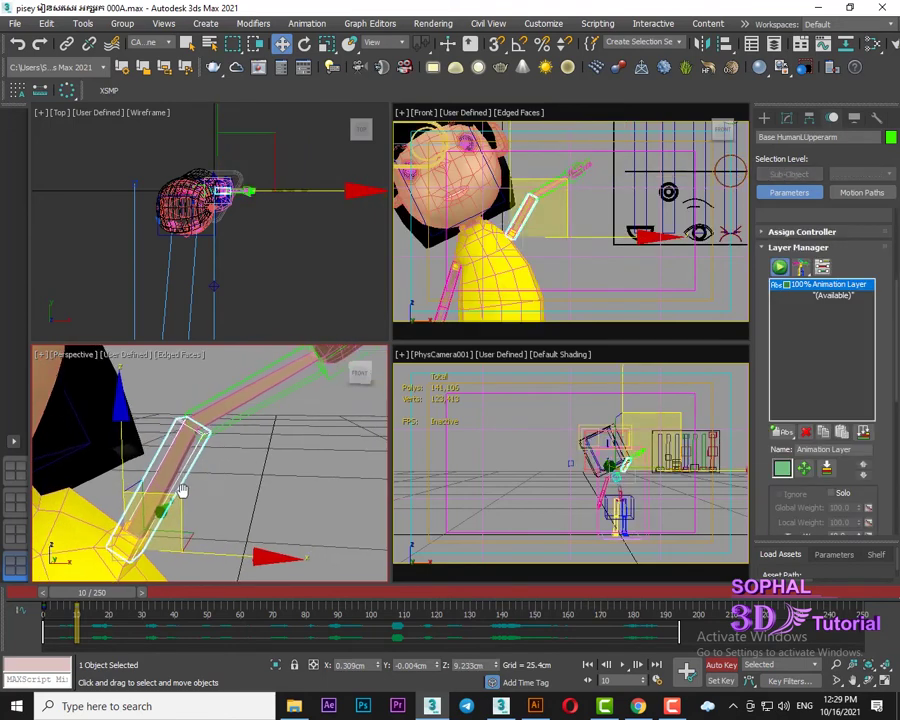
left_click(304, 43)
mouse_move(160, 500)
middle_mouse_down("alt")
mouse_move(146, 539)
mouse_move(167, 518)
middle_mouse_up("alt")
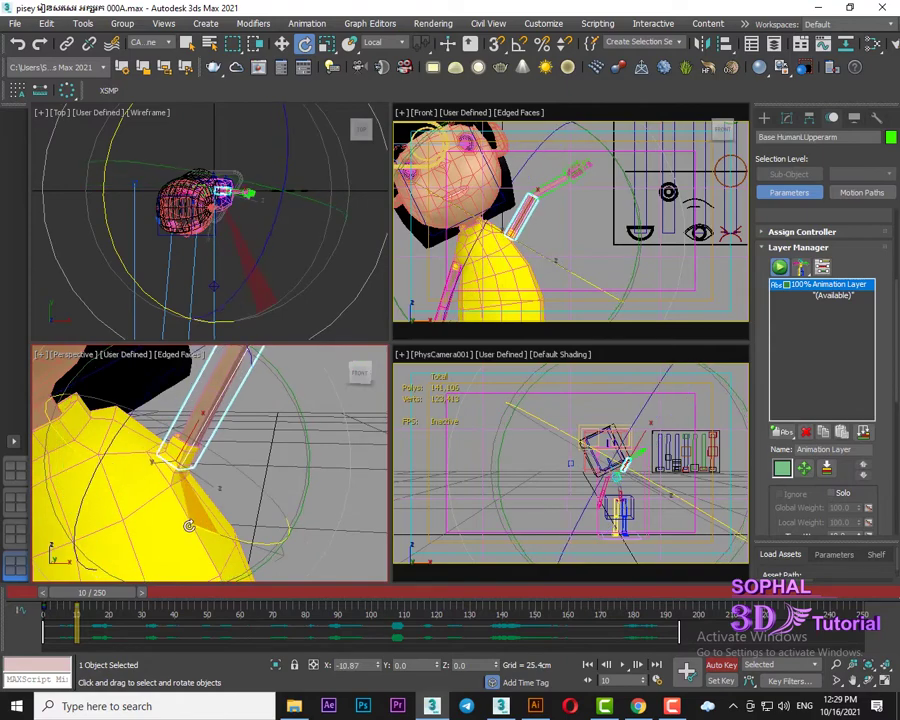
middle_click_drag(245, 468, 224, 470, "alt")
scroll(222, 470, "up", 3)
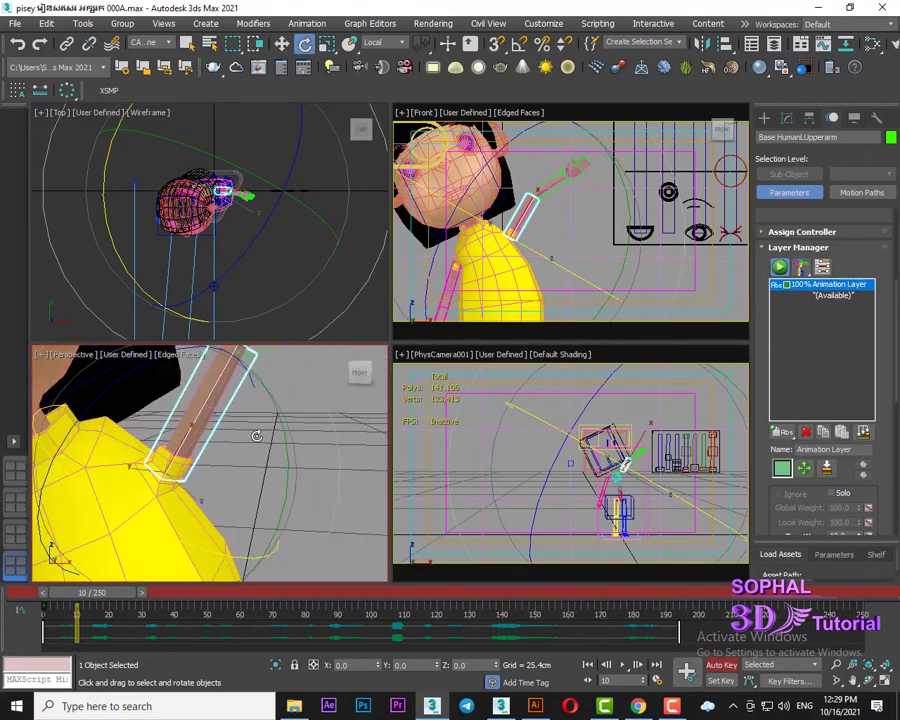
scroll(210, 500, "up", 2)
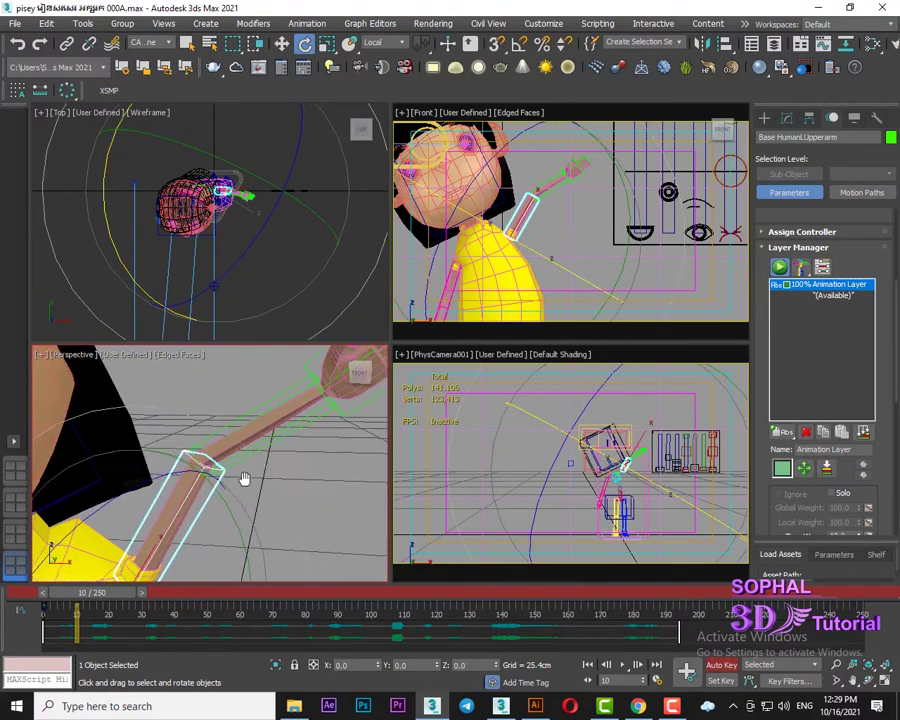
mouse_move(242, 478)
left_mouse_down()
mouse_move(263, 450)
mouse_move(283, 492)
left_mouse_up()
Select the forearm bone, then switch the selection to the palm bone
left_click(201, 493)
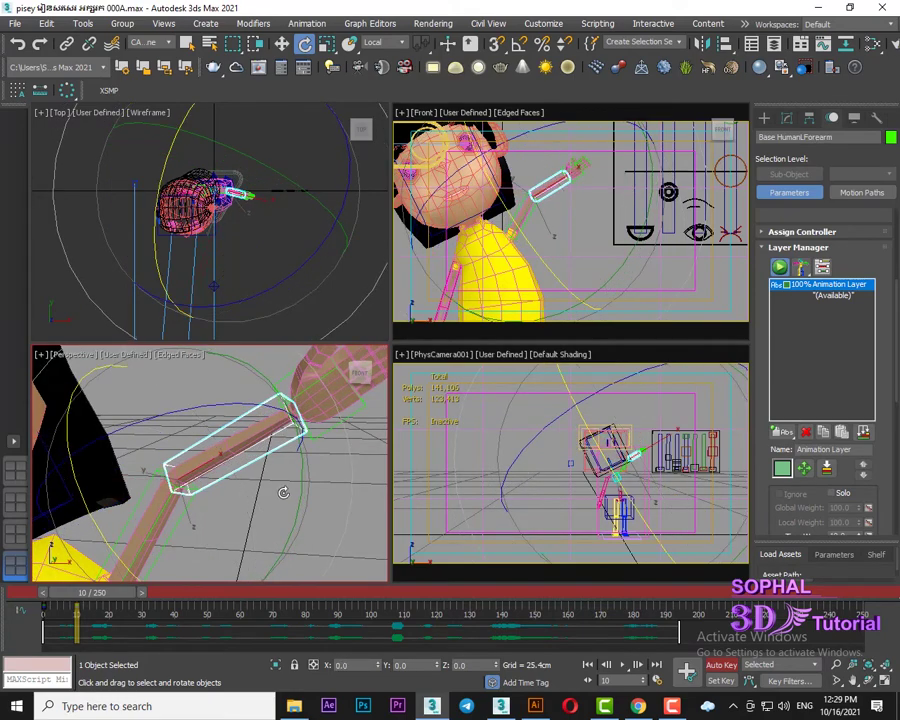
middle_click_drag(283, 492, 305, 483, "alt")
left_click(228, 427)
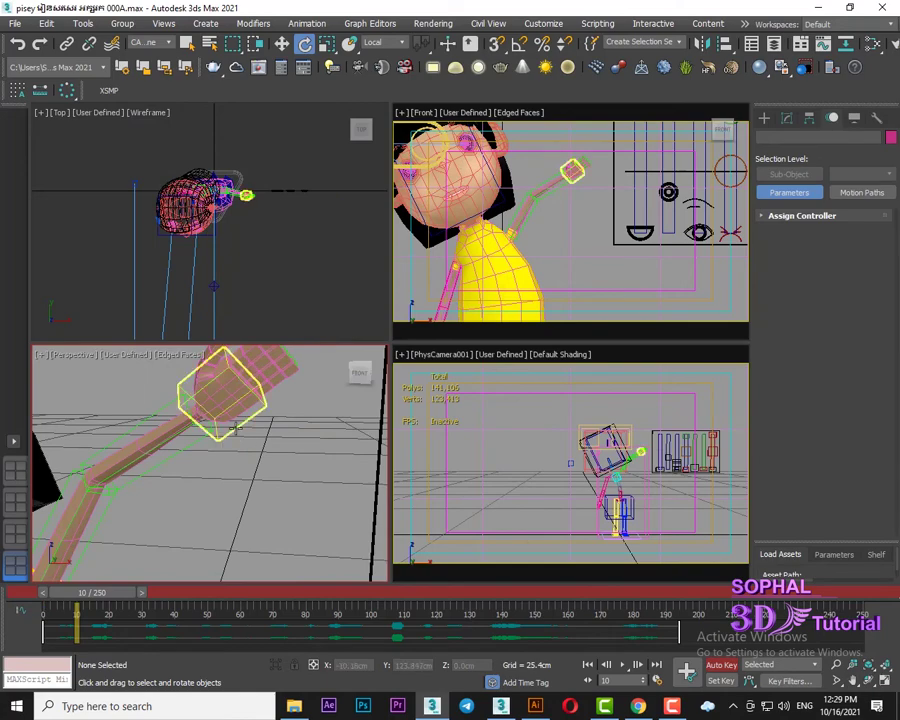
left_click(225, 390)
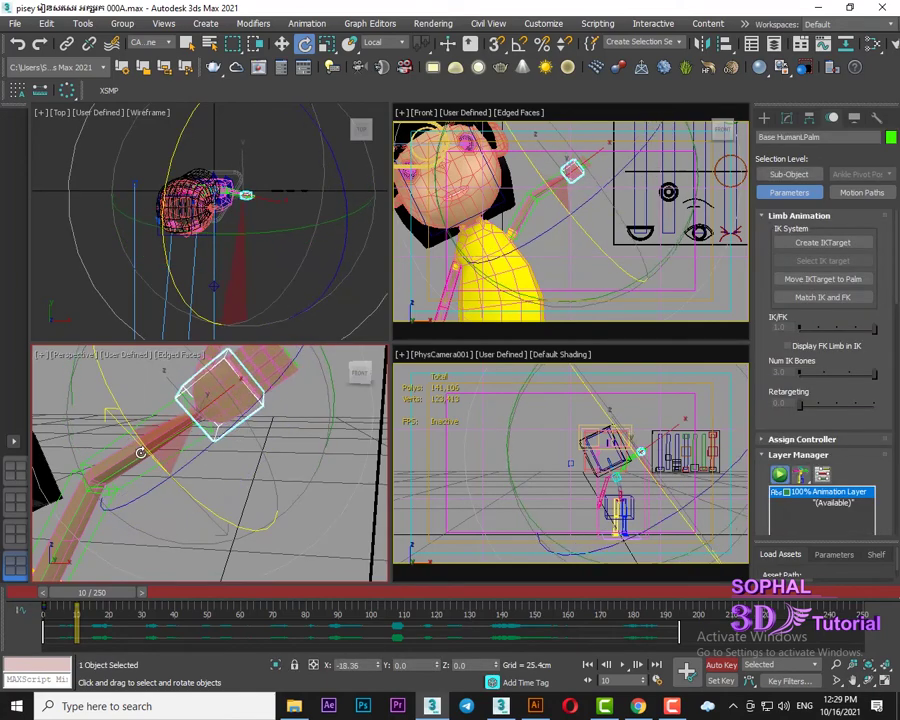
Rotate the left forearm bone to point upward using the Top and Front views
middle_click_drag(130, 443, 134, 482, "alt")
scroll(134, 482, "down", 3)
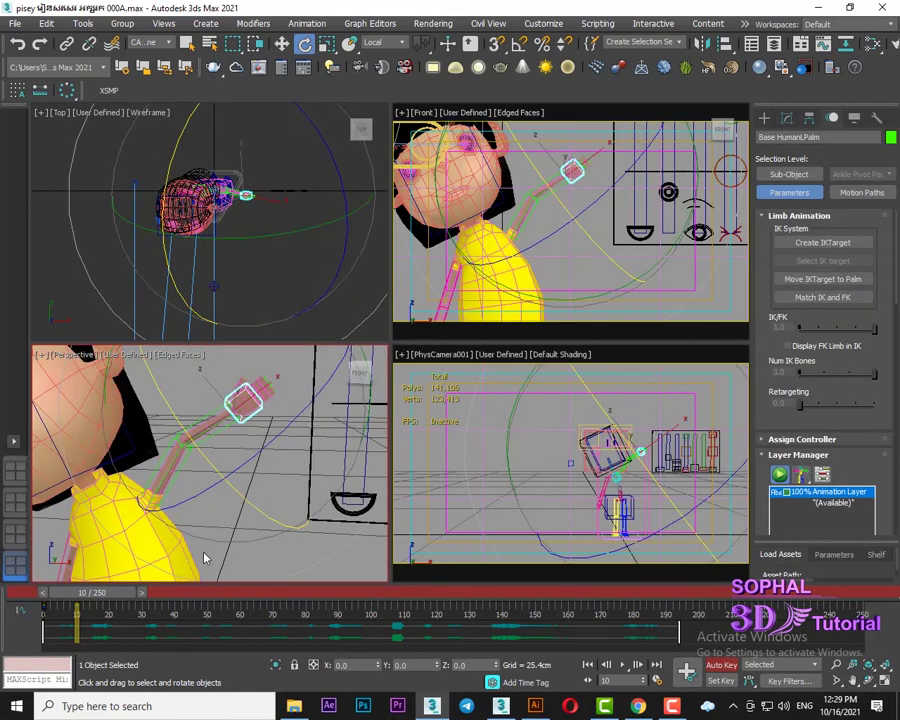
left_click(171, 462)
left_click(210, 437)
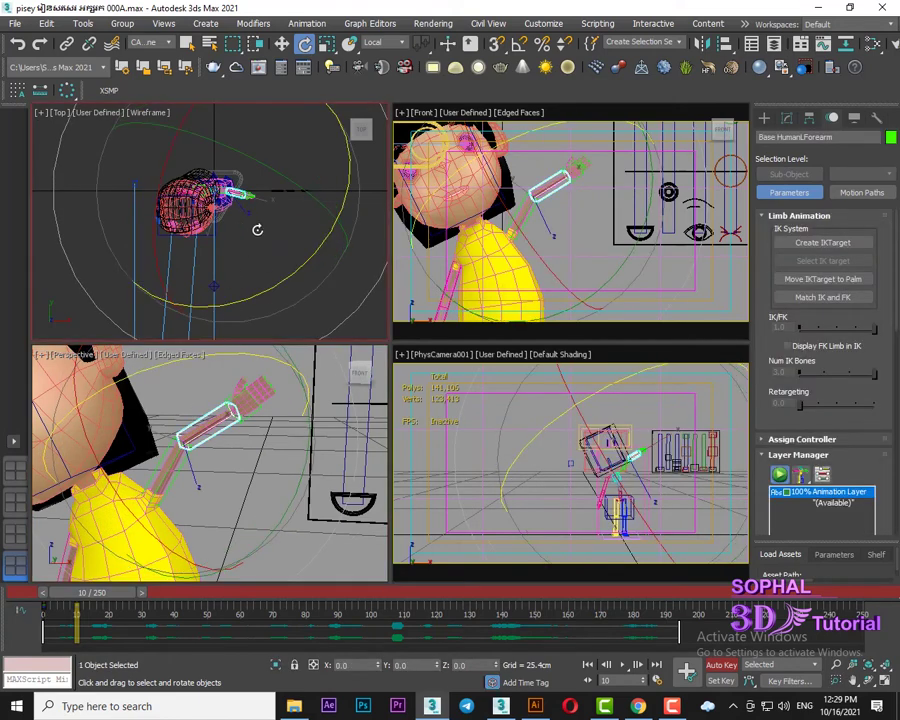
left_click_drag(257, 231, 239, 223)
middle_click_drag(239, 223, 238, 243)
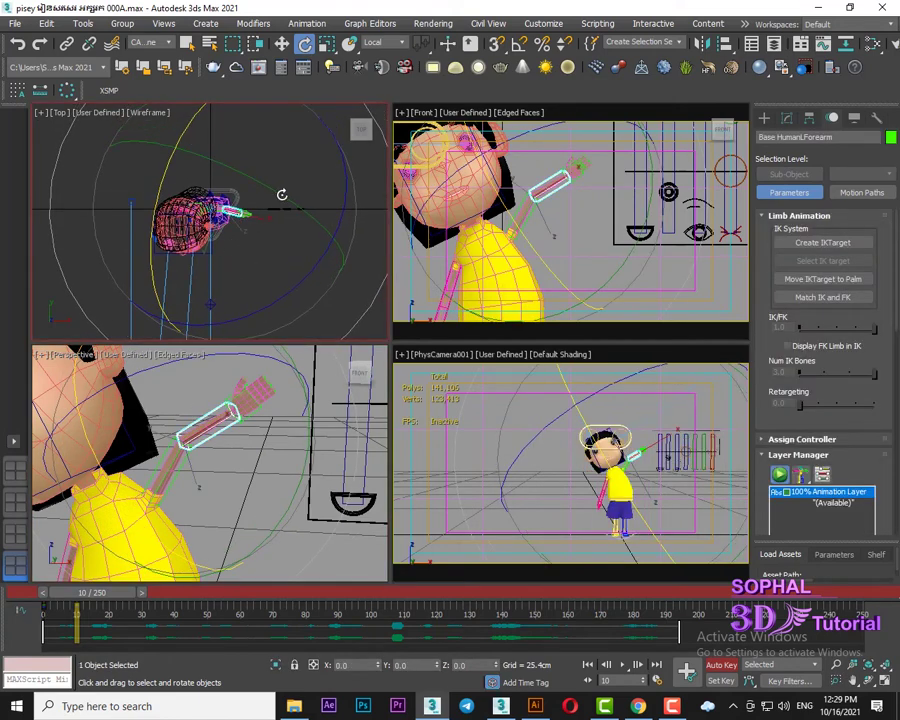
middle_click_drag(574, 220, 538, 184, "alt")
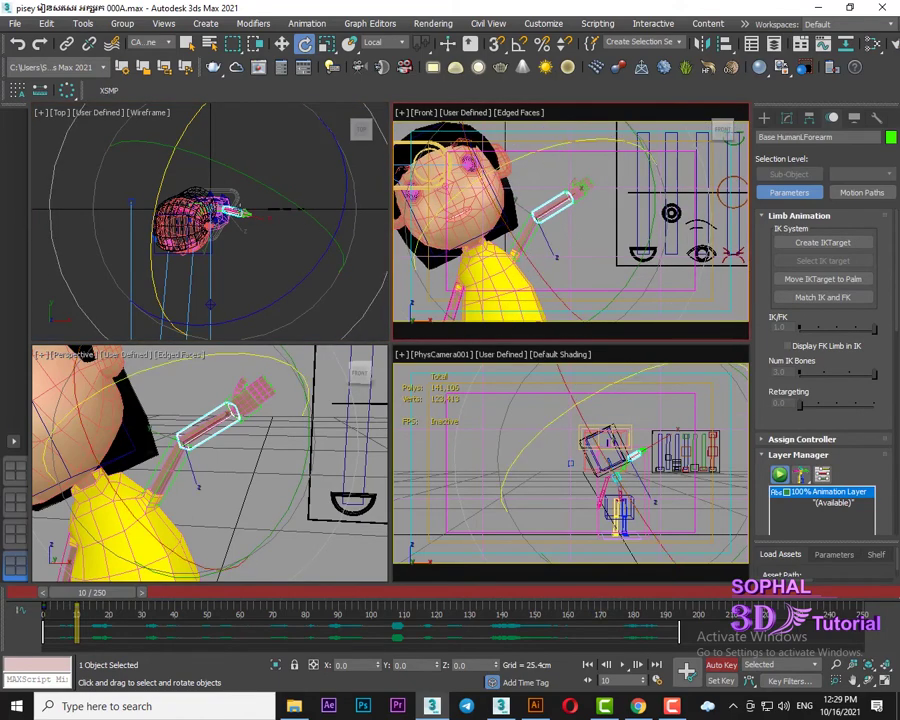
mouse_move(287, 199)
left_mouse_down()
mouse_move(232, 177)
mouse_move(190, 346)
left_mouse_up()
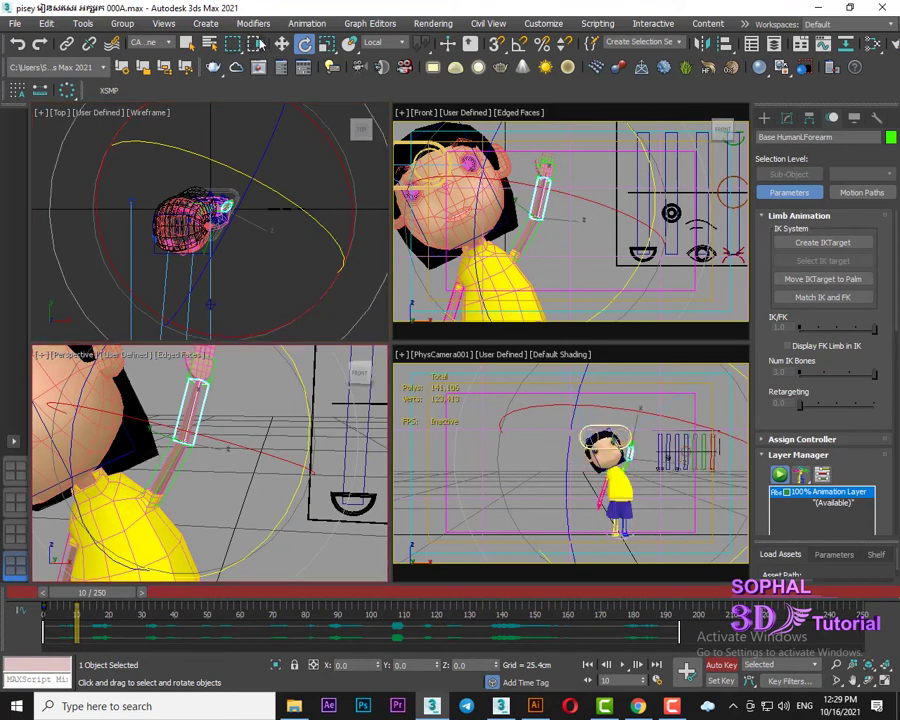
key("w")
middle_click_drag(245, 414, 230, 480, "alt")
scroll(542, 195, "up", 3)
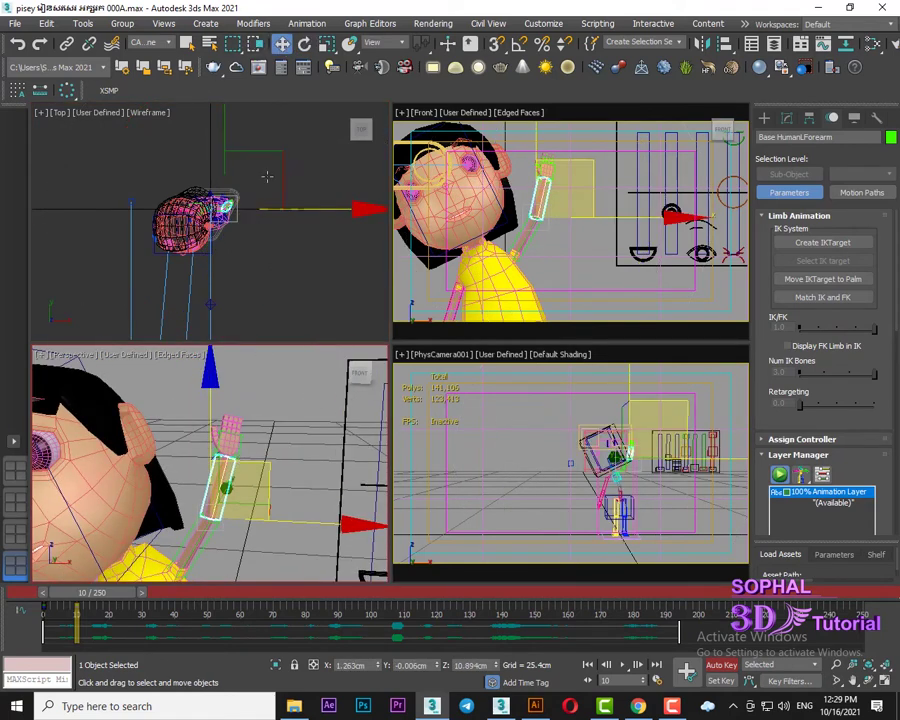
key("e")
Rotate the left palm bone to a waving angle and zoom the viewports out to check
middle_click_drag(585, 191, 580, 224)
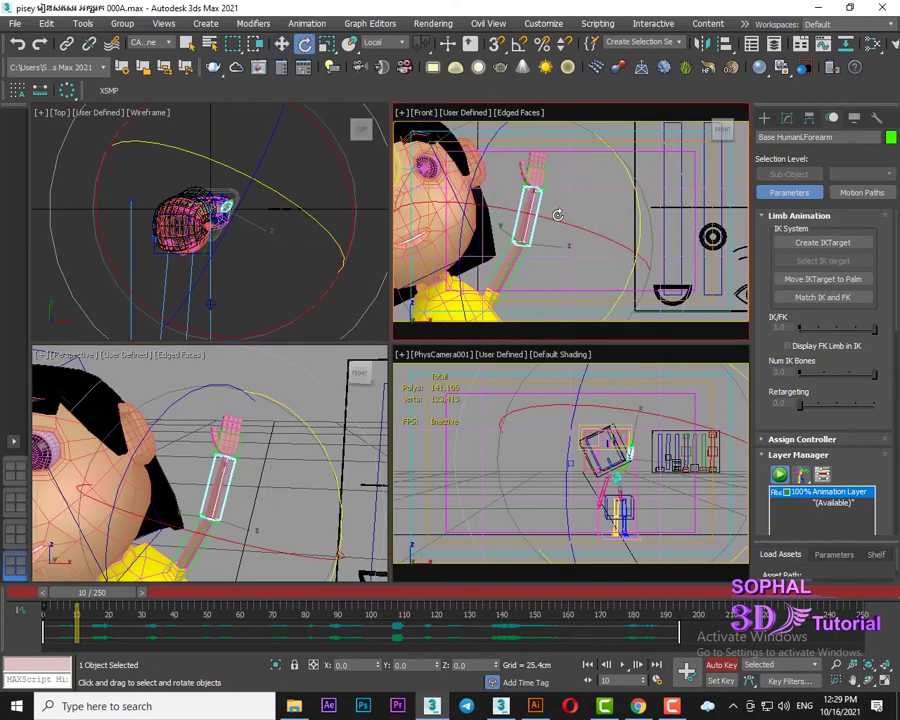
left_click(603, 153)
scroll(554, 234, "up", 3)
left_click(530, 232)
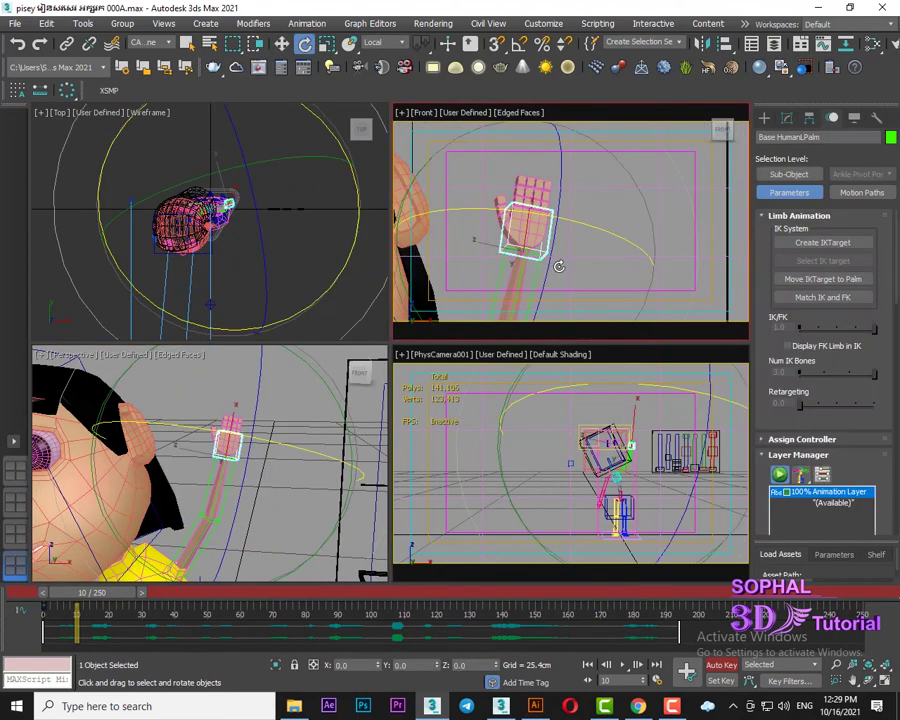
left_click_drag(540, 240, 617, 176)
scroll(225, 455, "down", 3)
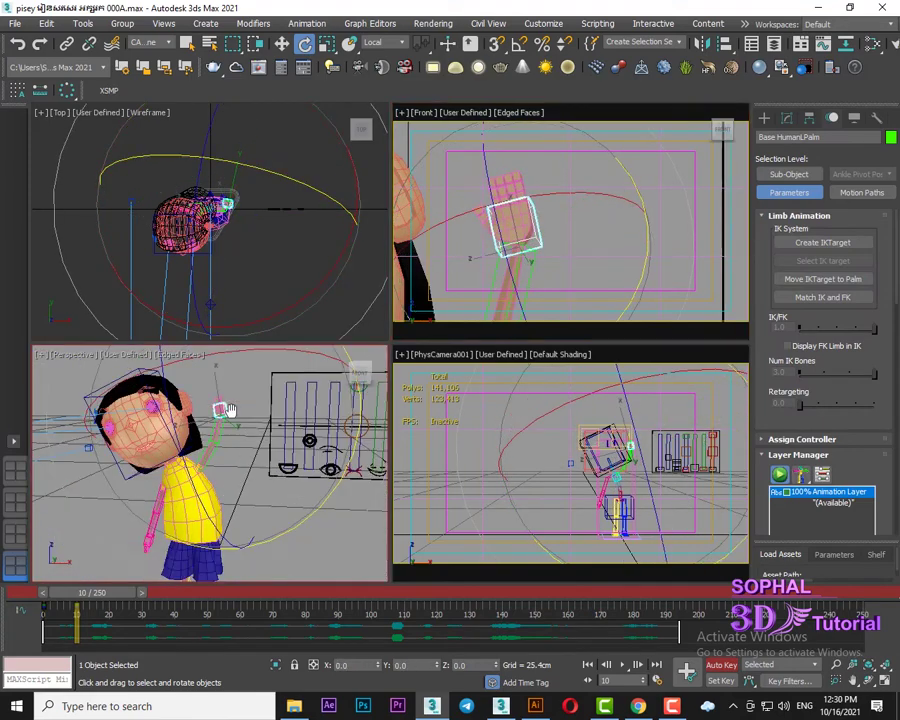
scroll(225, 455, "down", 2)
scroll(540, 212, "down", 3)
scroll(540, 212, "down", 1)
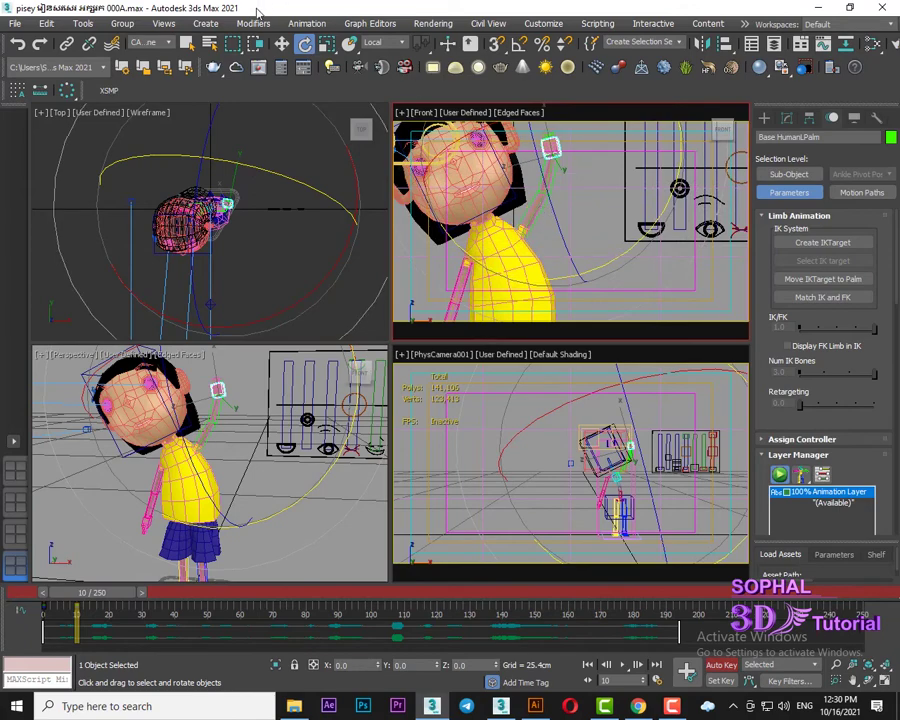
Rewind the timeline to frame 0 and maximize the front viewport
key("w")
scroll(530, 208, "down", 2)
scroll(524, 205, "down", 2)
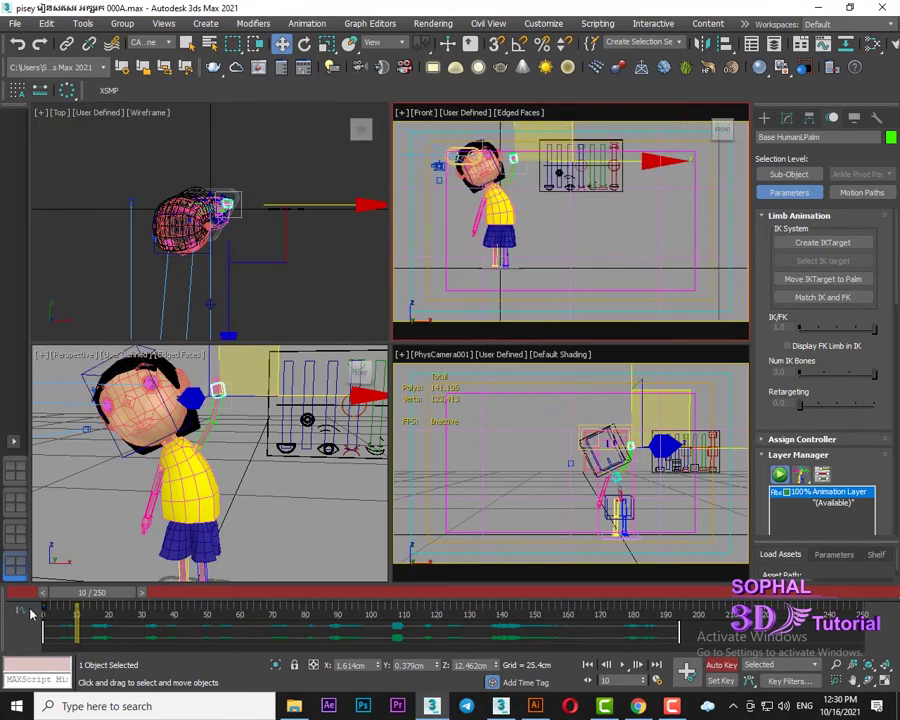
left_click_drag(50, 592, 30, 592)
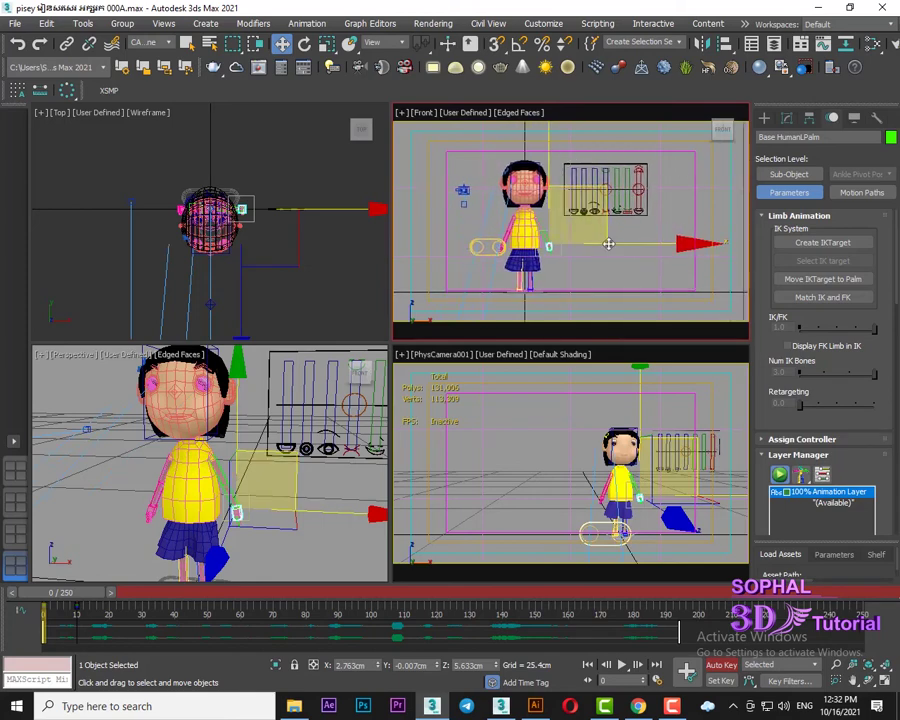
left_click(883, 682)
scroll(524, 320, "up", 2)
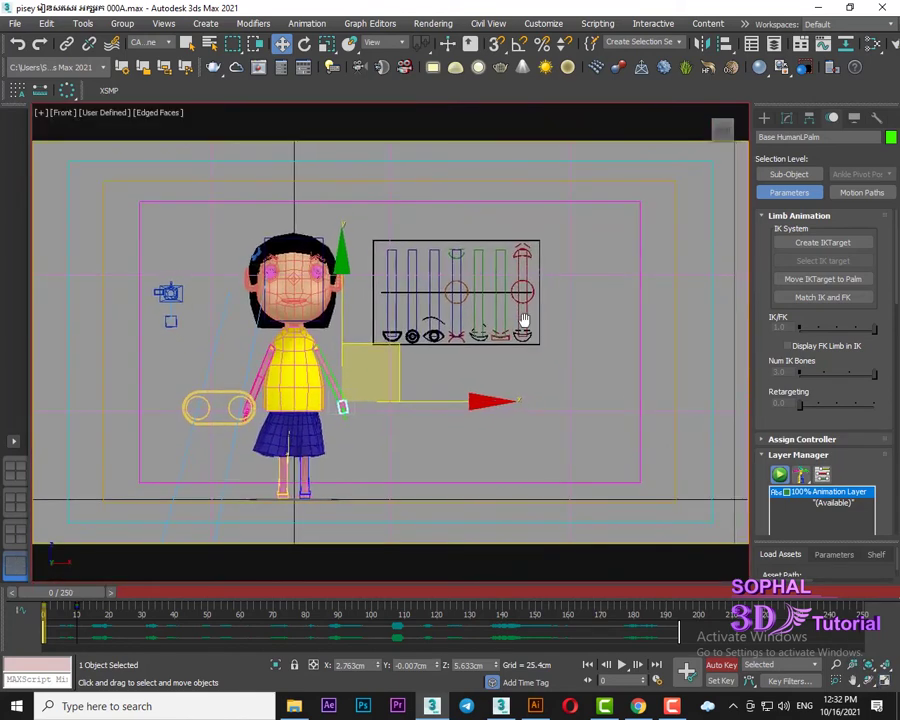
Play the wave from frame 0, stop near frame 45, and select the ribcage
left_click(623, 665)
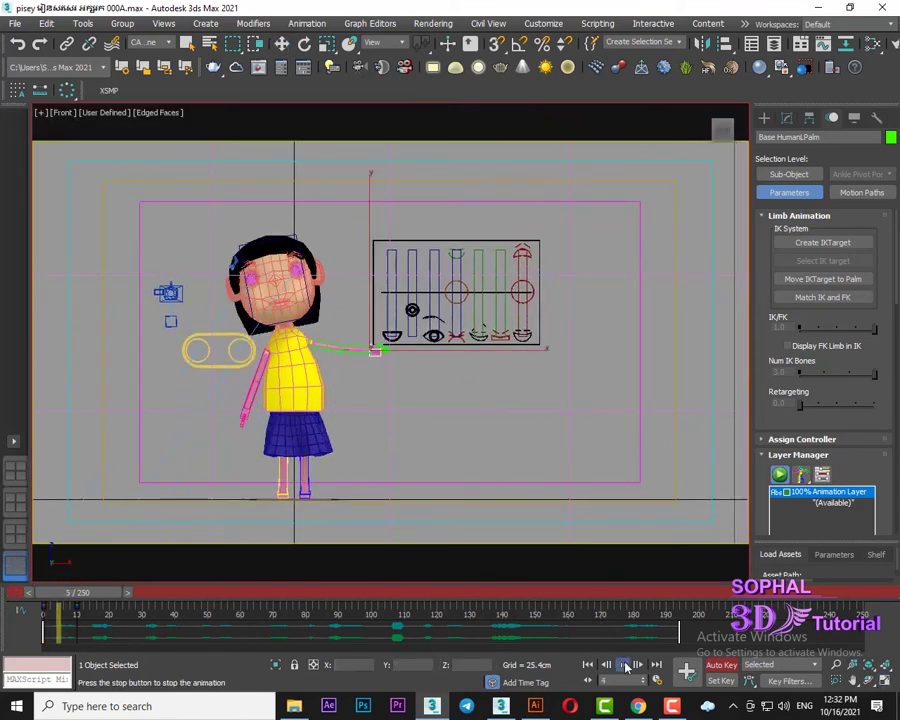
left_click(623, 665)
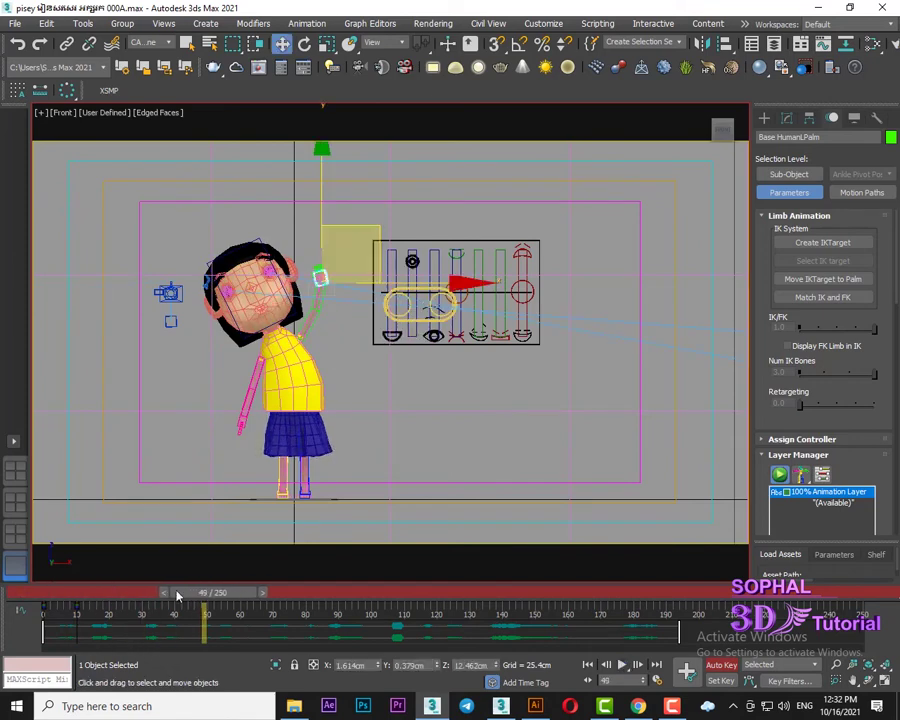
key("Home")
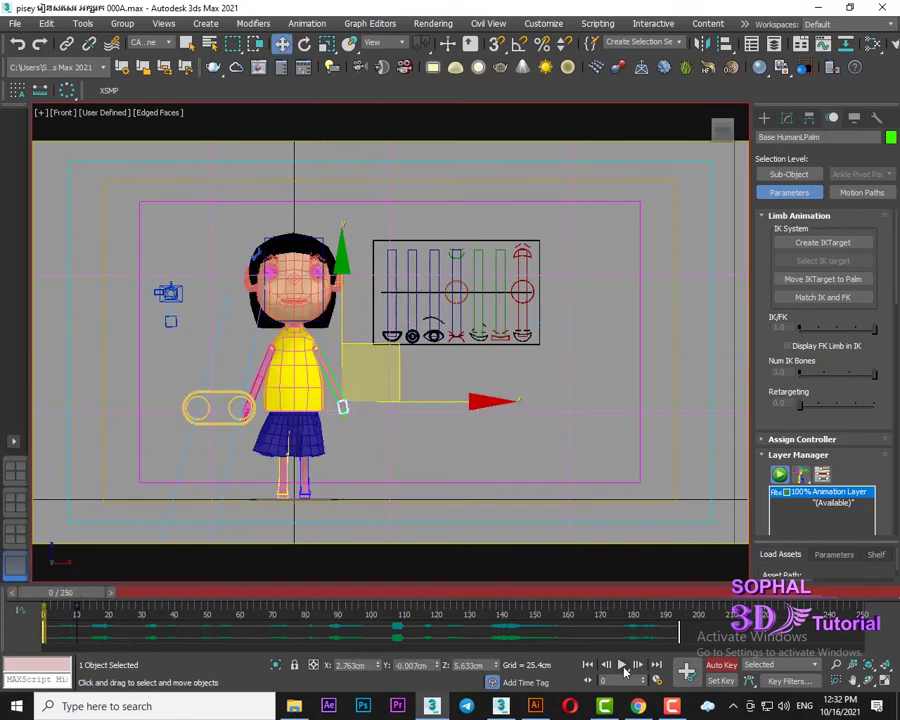
left_click(623, 666)
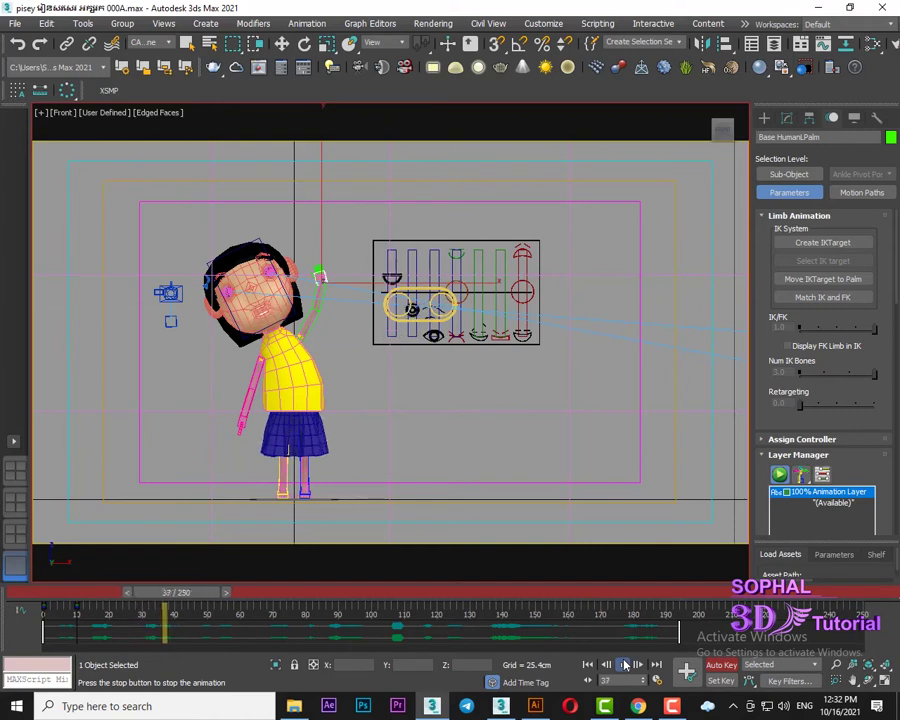
left_click(623, 665)
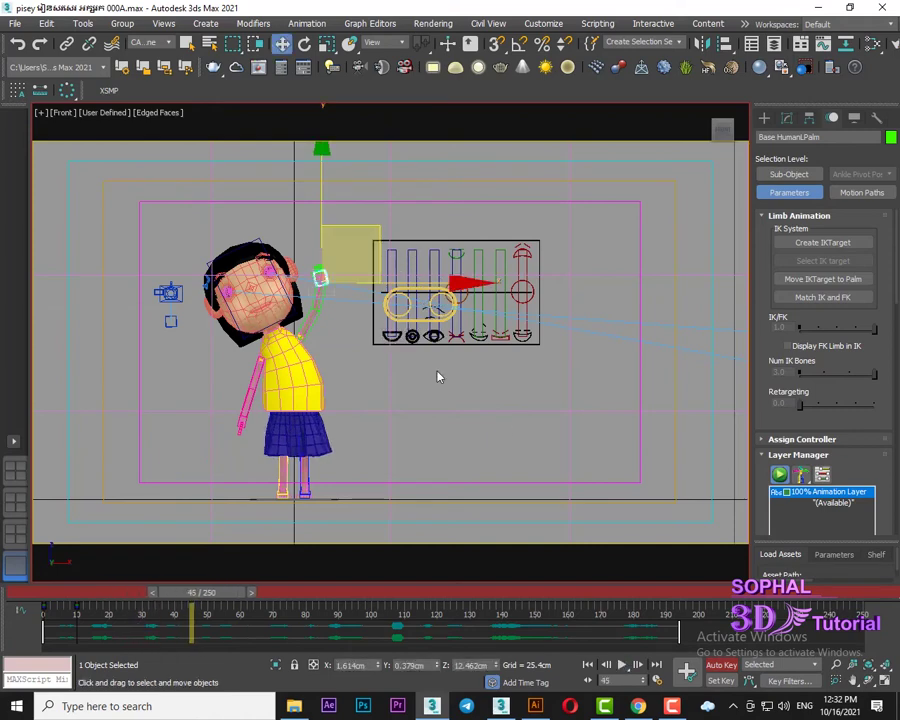
left_click(284, 343)
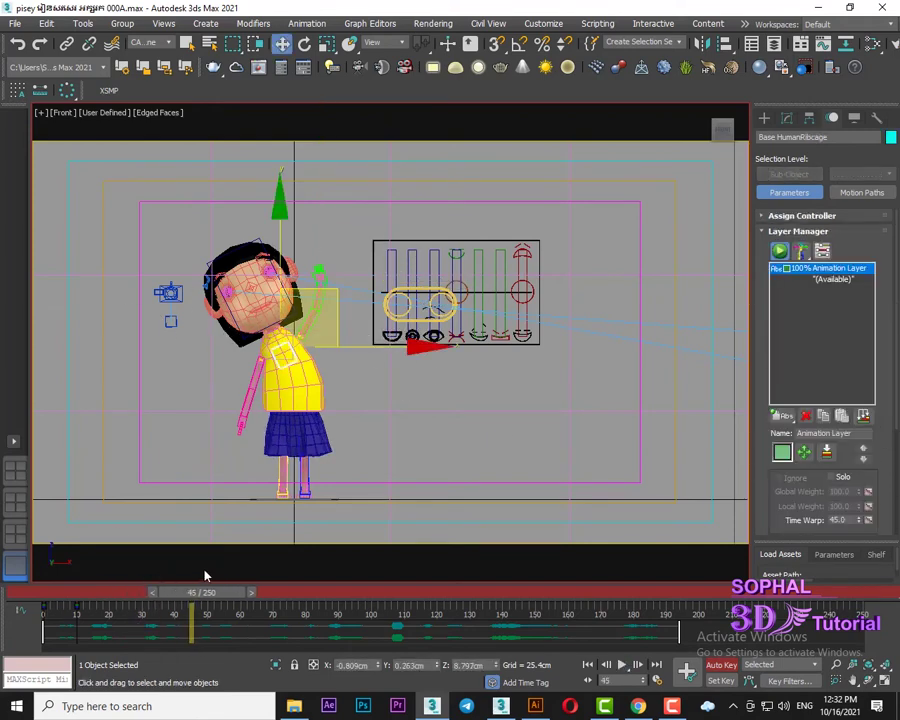
At frame 30, rotate the ribcage so the torso and head lean left
mouse_move(207, 600)
left_mouse_down()
mouse_move(70, 596)
mouse_move(135, 610)
mouse_move(159, 628)
left_mouse_up()
left_click(304, 43)
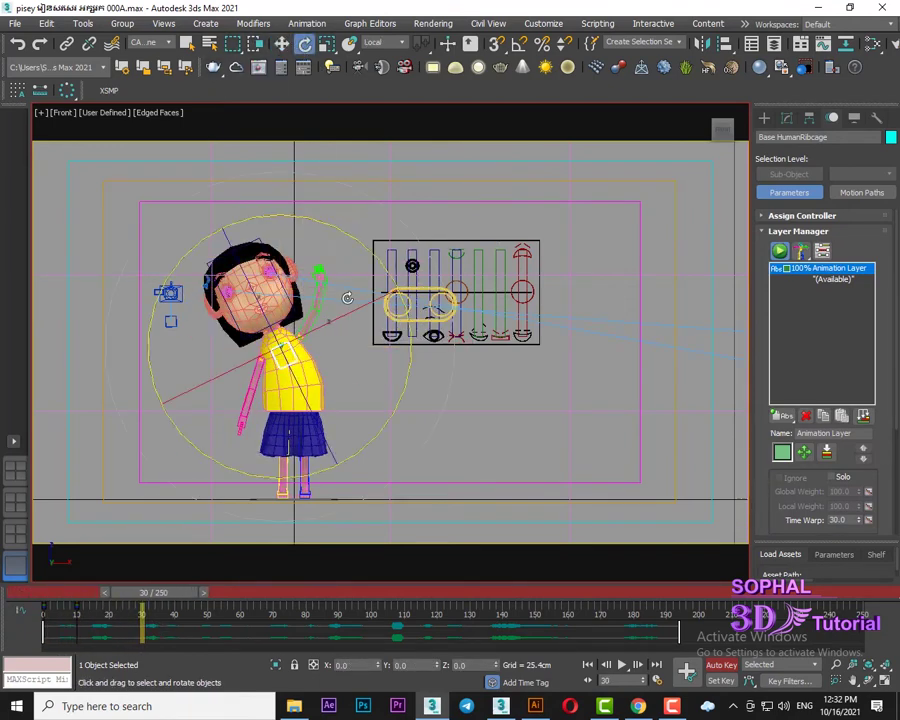
mouse_move(330, 322)
left_mouse_down()
mouse_move(270, 290)
mouse_move(240, 300)
left_mouse_up()
left_click_drag(153, 594, 77, 594)
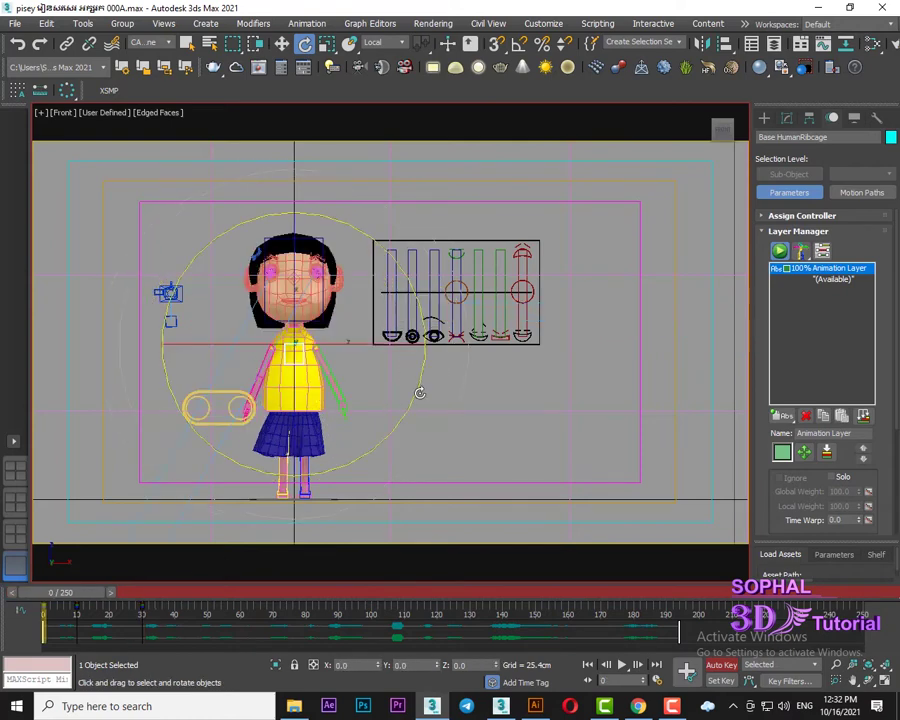
Play back the tilt, then drag the ribcage key from frame 30 to frame 20
left_click(624, 664)
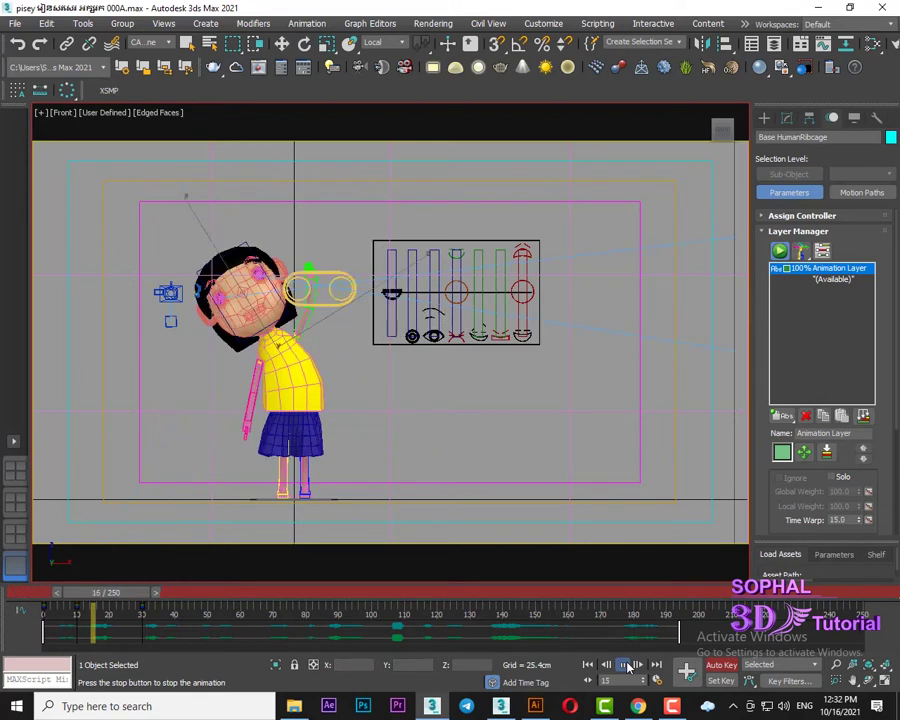
left_click(627, 665)
left_click_drag(205, 604, 143, 602)
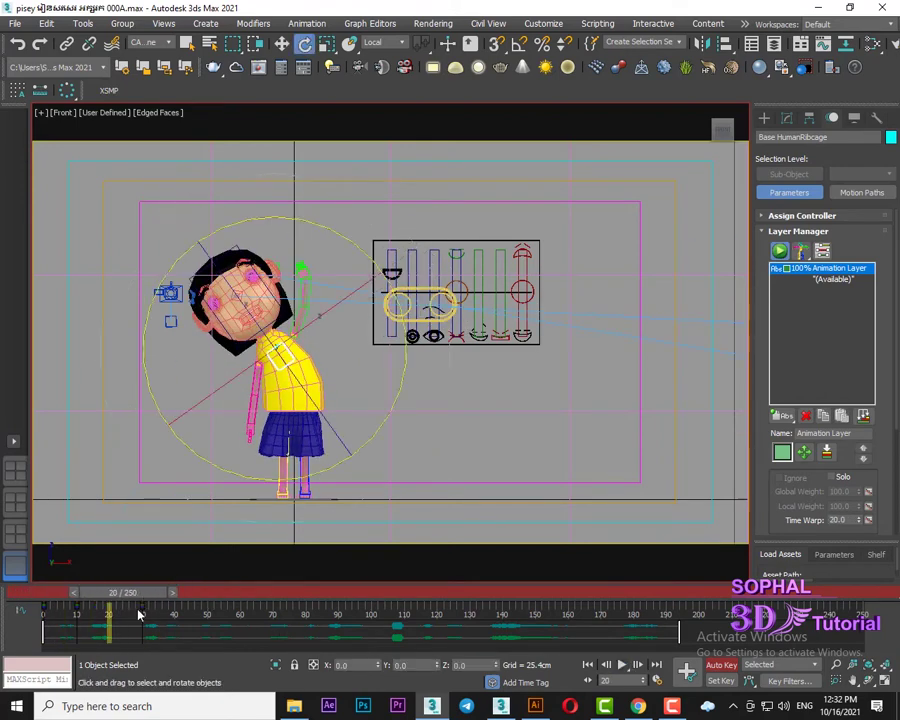
left_click_drag(131, 598, 131, 624)
mouse_move(141, 622)
left_mouse_down()
mouse_move(108, 617)
mouse_move(120, 592)
left_mouse_up()
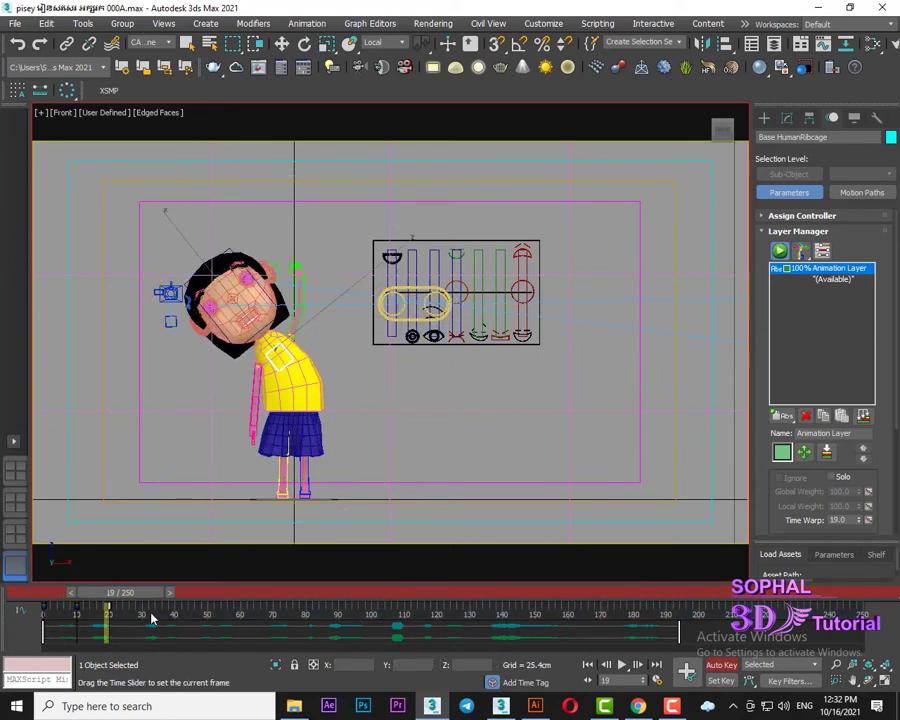
Check the poses at frames 20, 5, 3 and 10, then deselect and play the animation
left_click(170, 592)
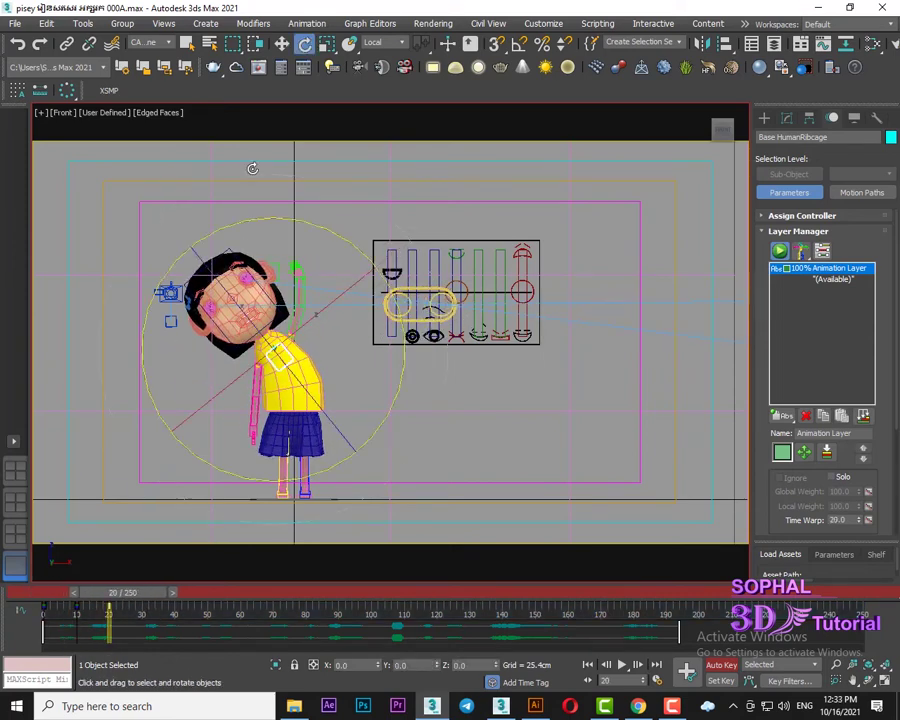
key("w")
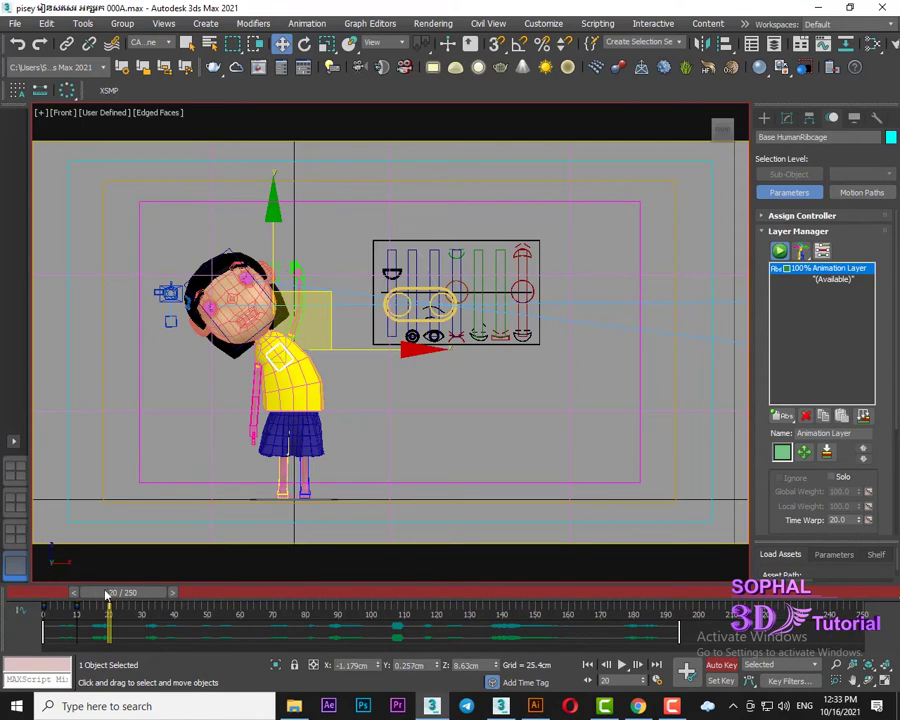
mouse_move(107, 596)
left_mouse_down()
mouse_move(60, 596)
mouse_move(95, 600)
left_mouse_up()
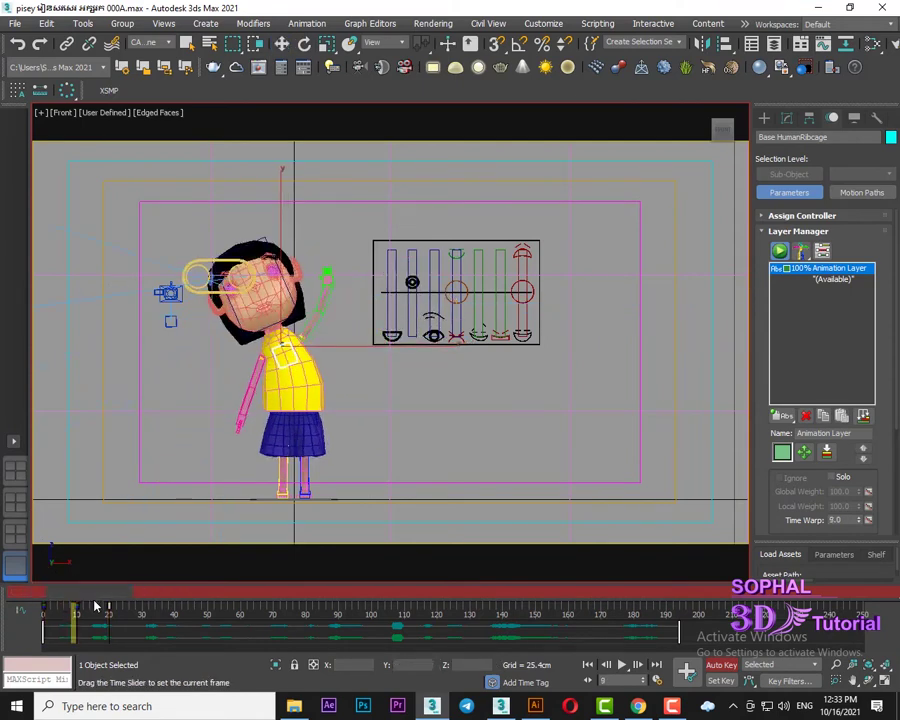
key("w")
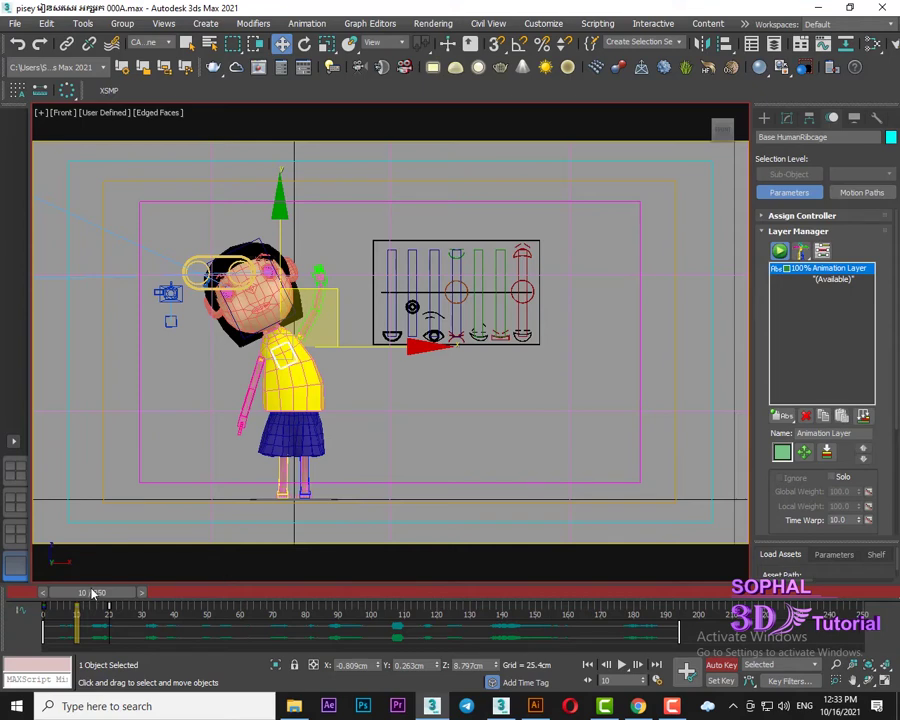
left_click_drag(92, 594, 68, 597)
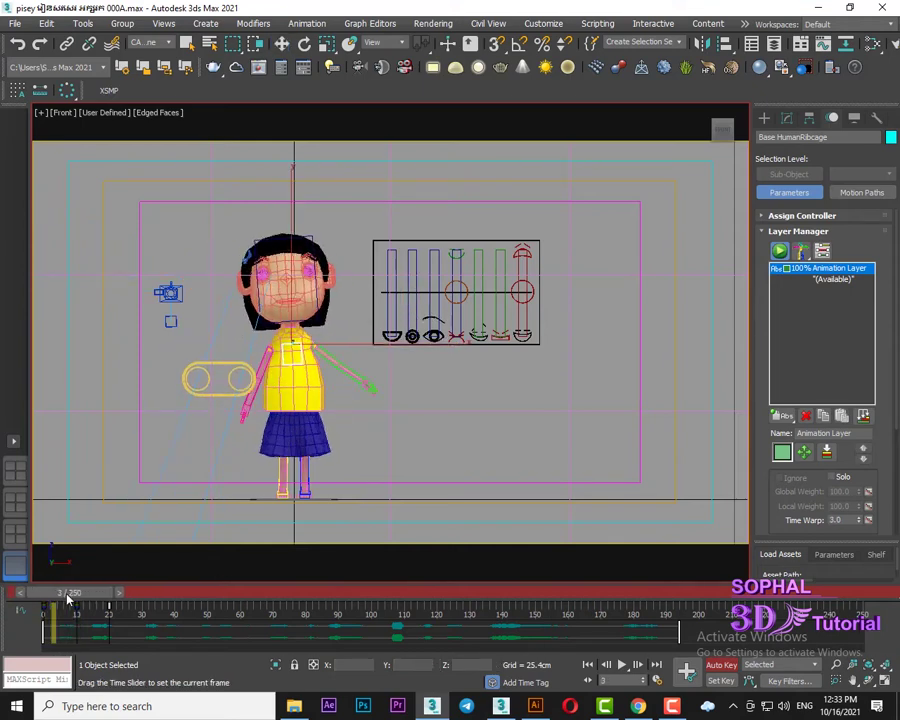
key("w")
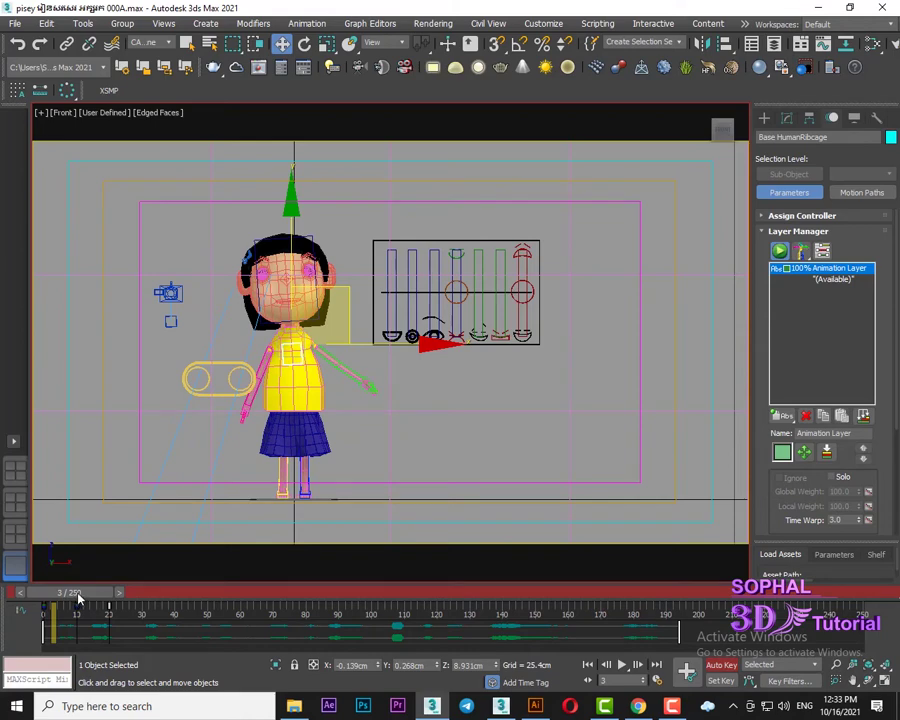
left_click_drag(79, 598, 109, 607)
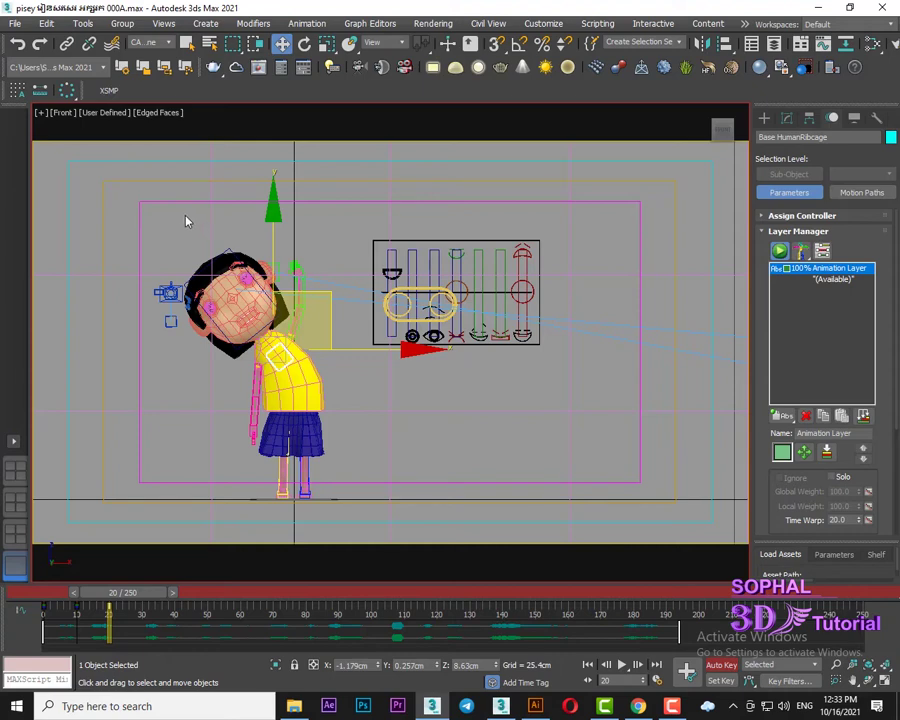
left_click(142, 201)
left_click(621, 664)
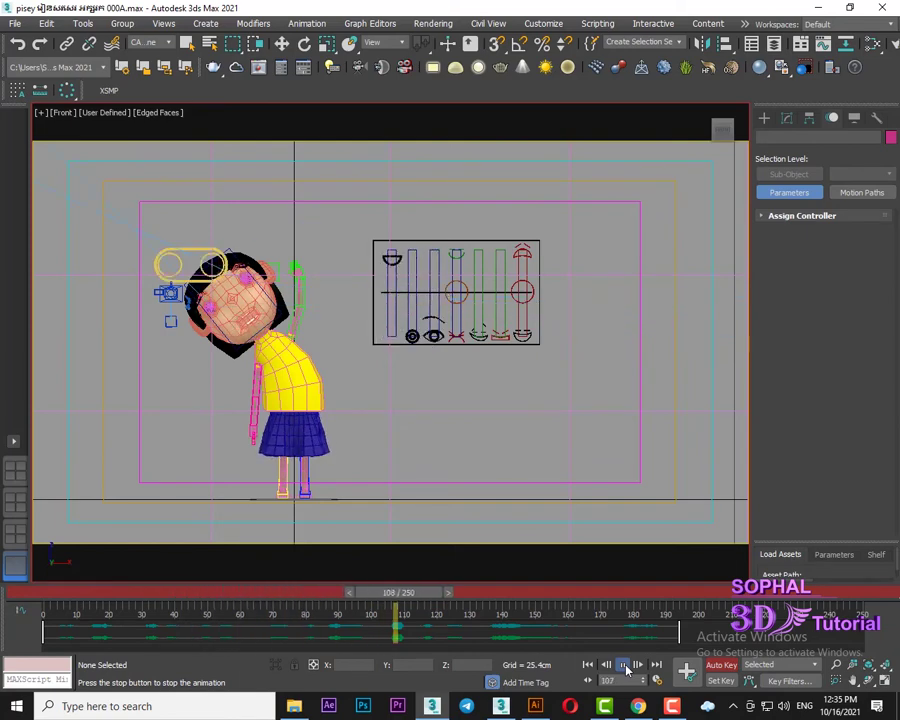
Stop playback and marquee-select the whole character rig around frame 10
left_click(622, 664)
left_click_drag(458, 592, 83, 592)
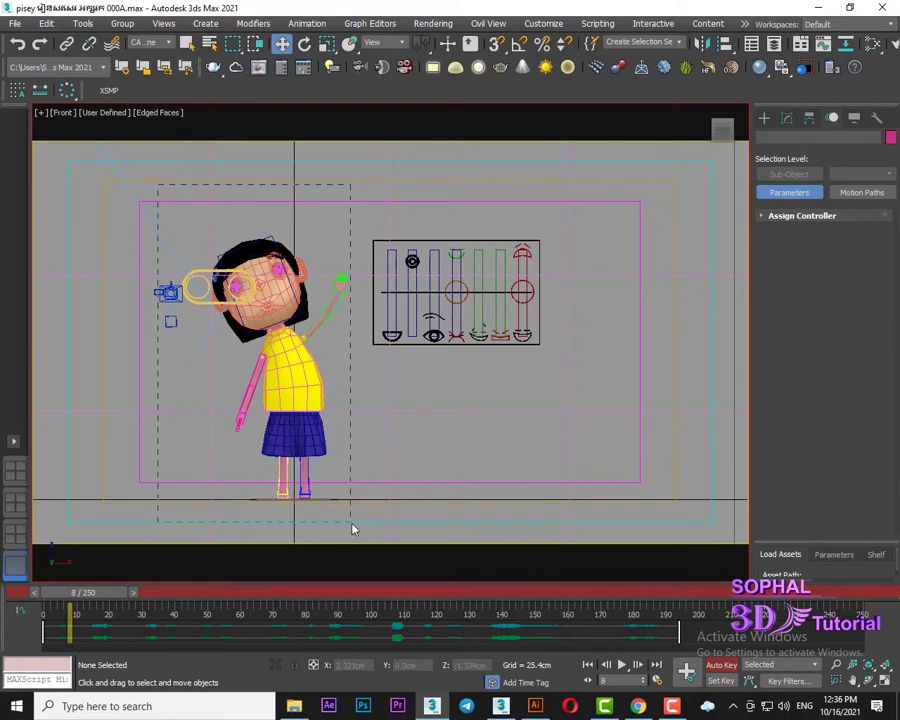
left_click_drag(310, 458, 352, 526)
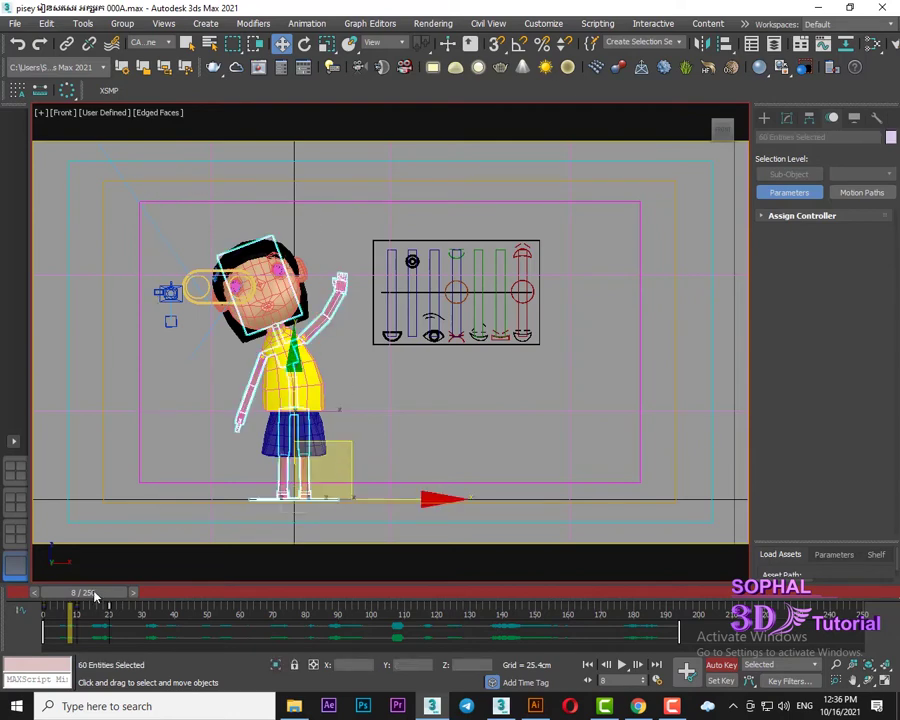
mouse_move(95, 596)
left_mouse_down()
mouse_move(104, 601)
mouse_move(58, 605)
left_mouse_up()
key("w")
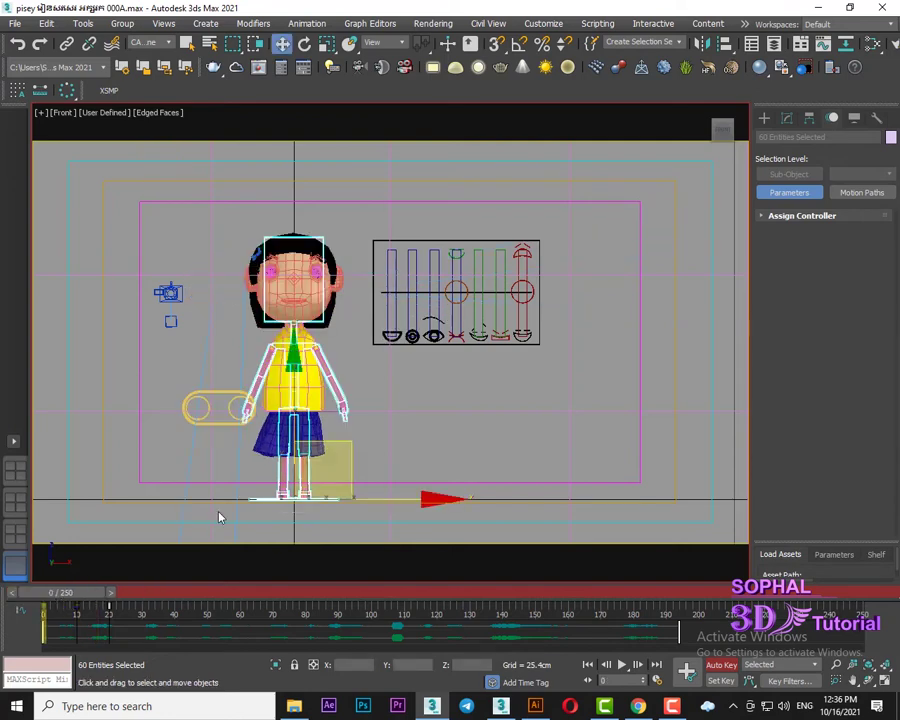
left_click(193, 388)
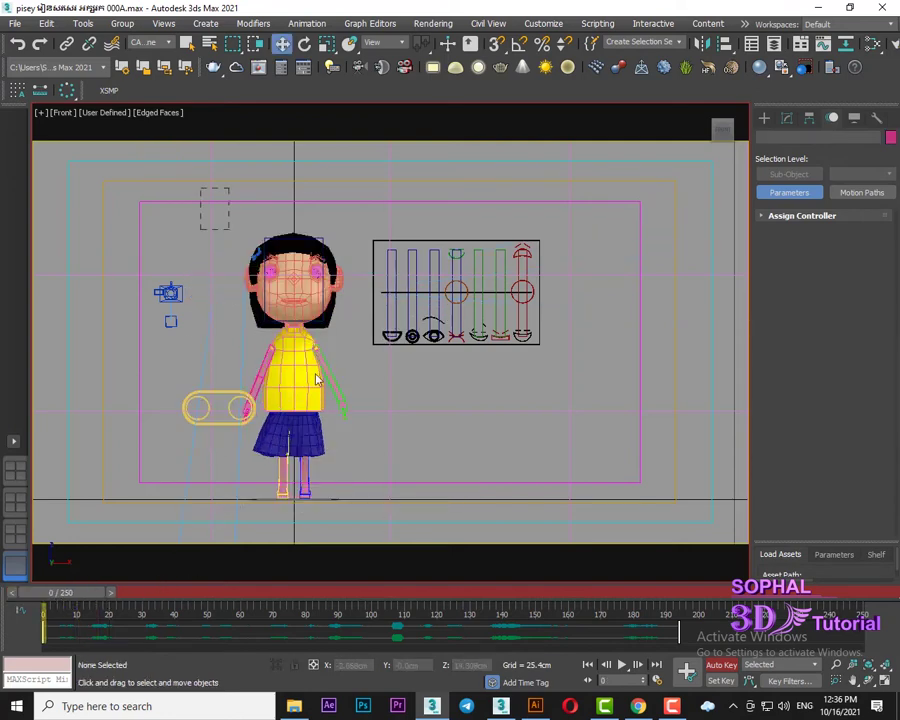
left_click_drag(191, 187, 388, 547)
mouse_move(73, 597)
left_mouse_down()
mouse_move(90, 603)
mouse_move(49, 607)
left_mouse_up()
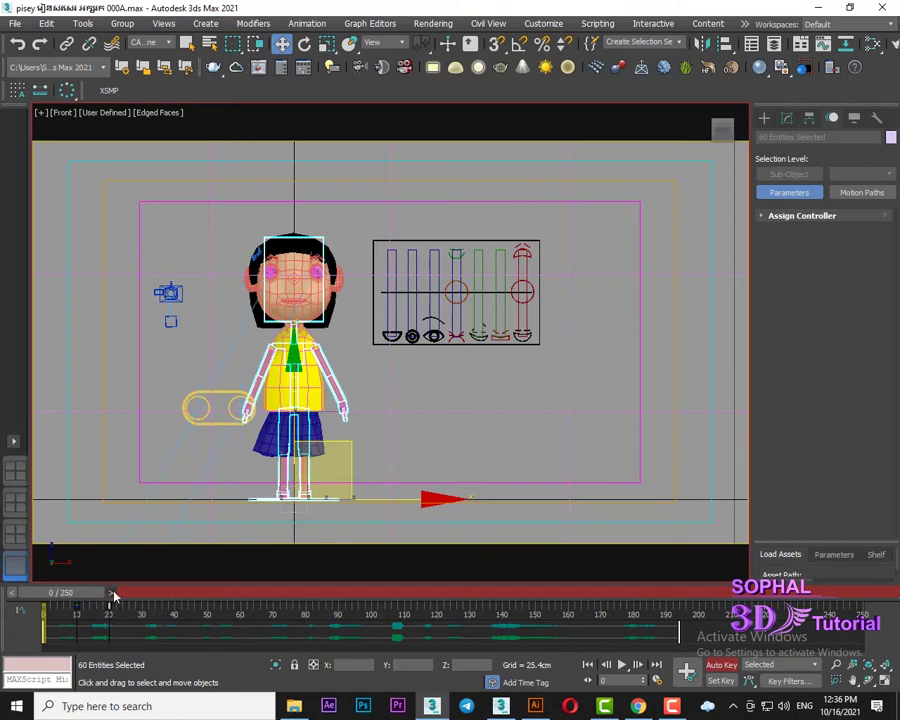
left_click(113, 595)
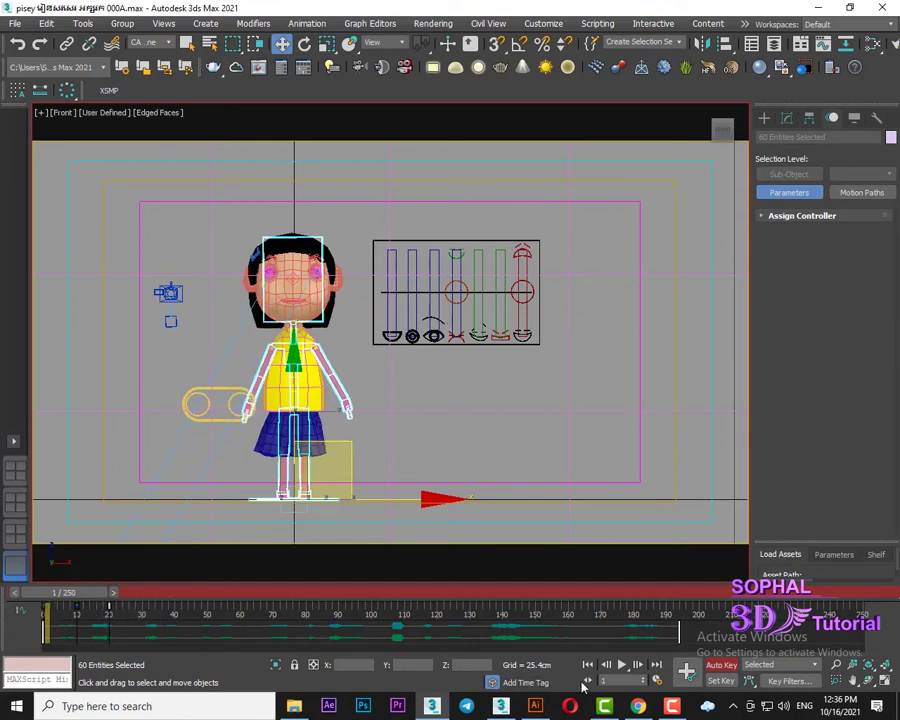
Enable Key Mode Toggle, step through the keys at 10 and 20, then replay
left_click(589, 681)
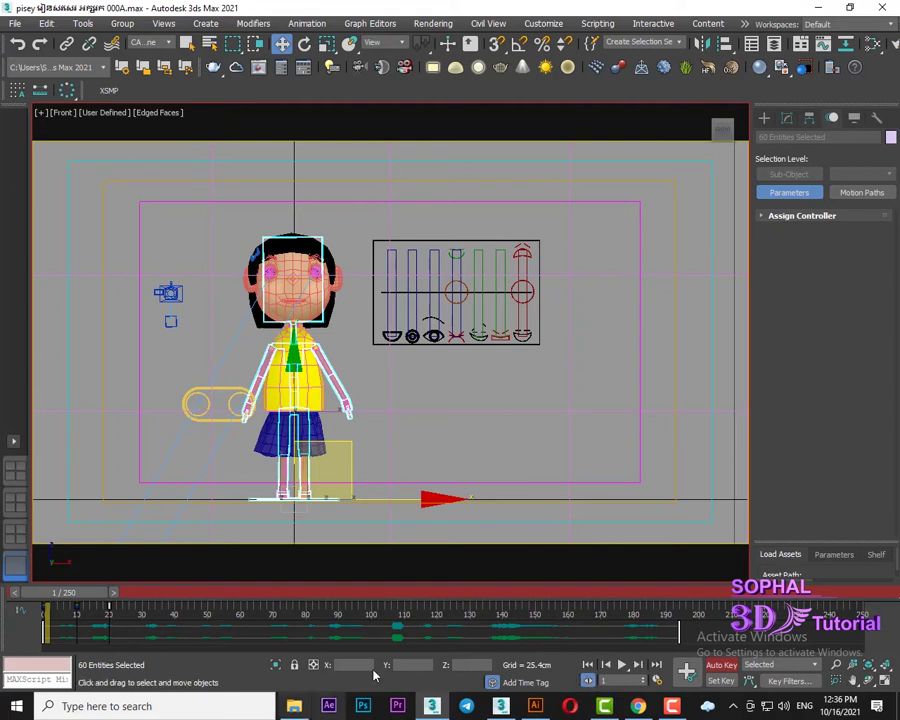
left_click(115, 594)
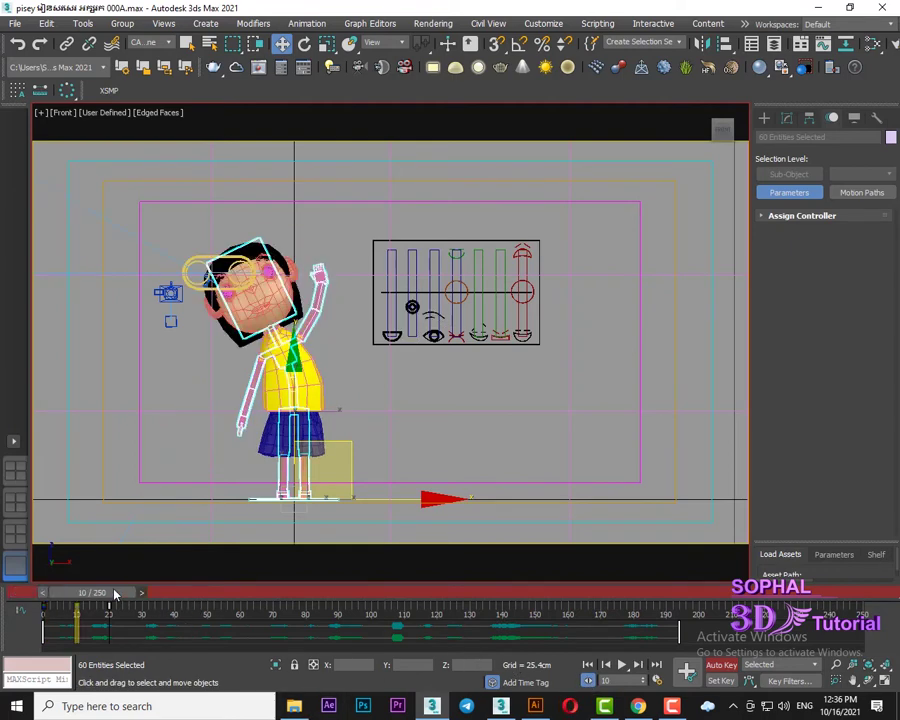
key("period")
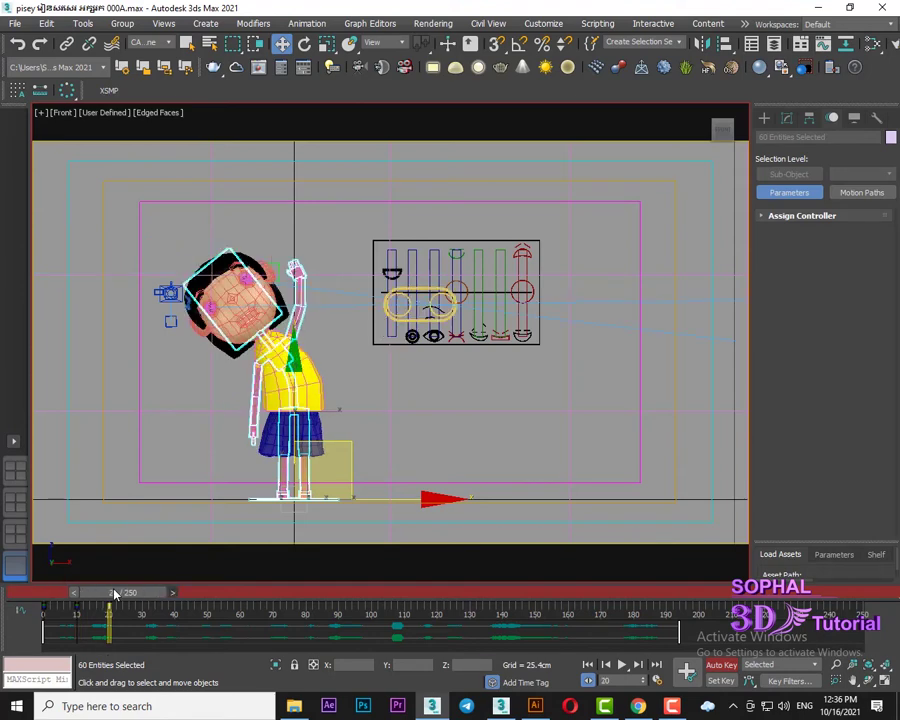
mouse_move(137, 597)
left_mouse_down()
mouse_move(143, 604)
mouse_move(117, 601)
mouse_move(145, 604)
mouse_move(42, 604)
left_mouse_up()
key("w")
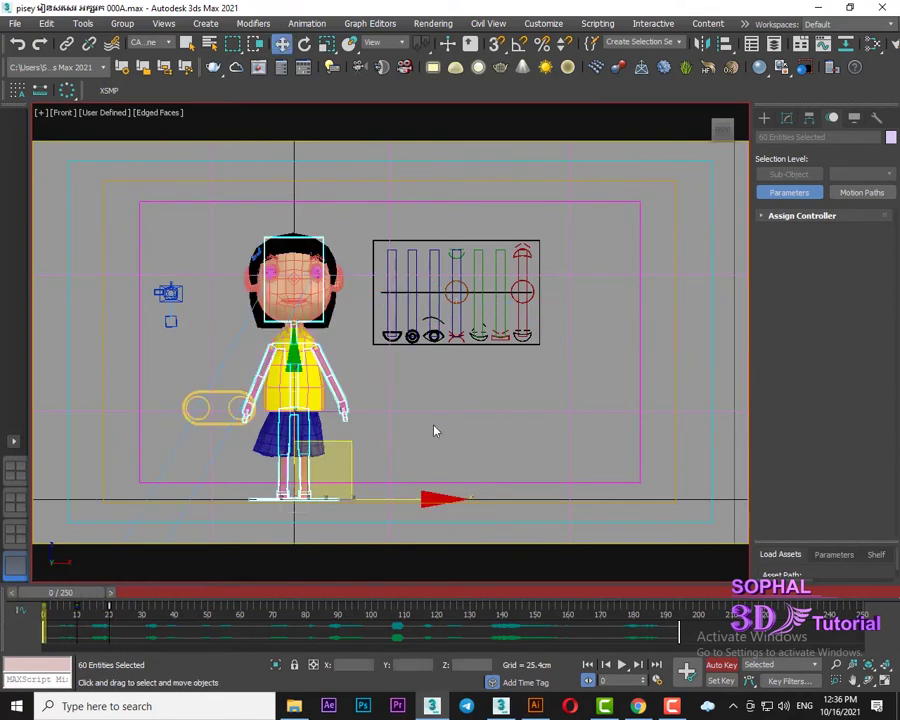
left_click(621, 665)
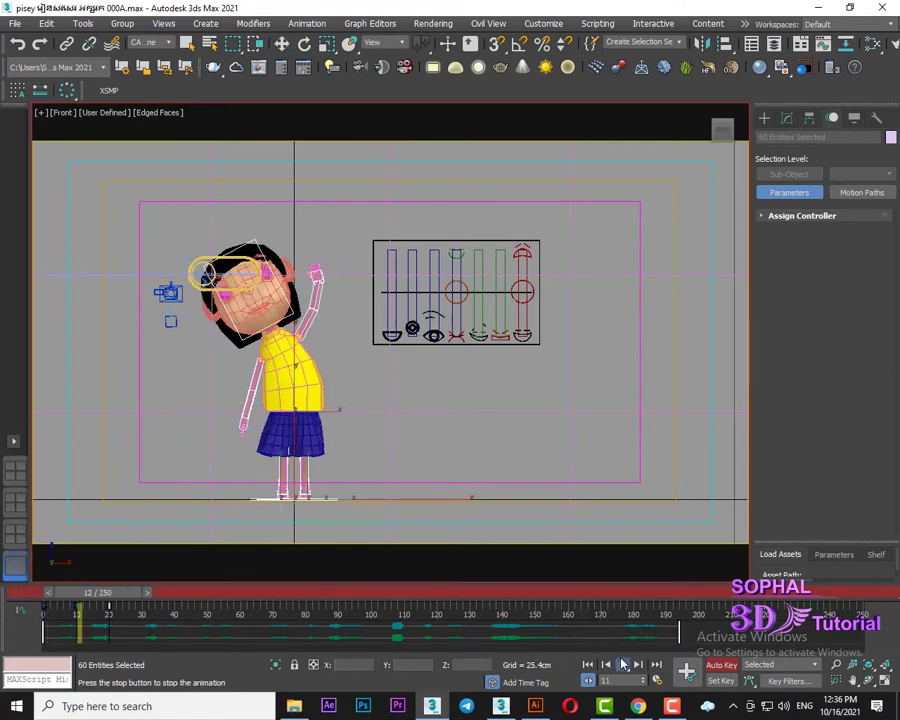
left_click(621, 665)
mouse_move(165, 620)
left_mouse_down()
mouse_move(70, 620)
mouse_move(146, 627)
left_mouse_up()
At frame 30, select and rotate the ribcage, then cancel the rotation
key("w")
left_click(347, 363)
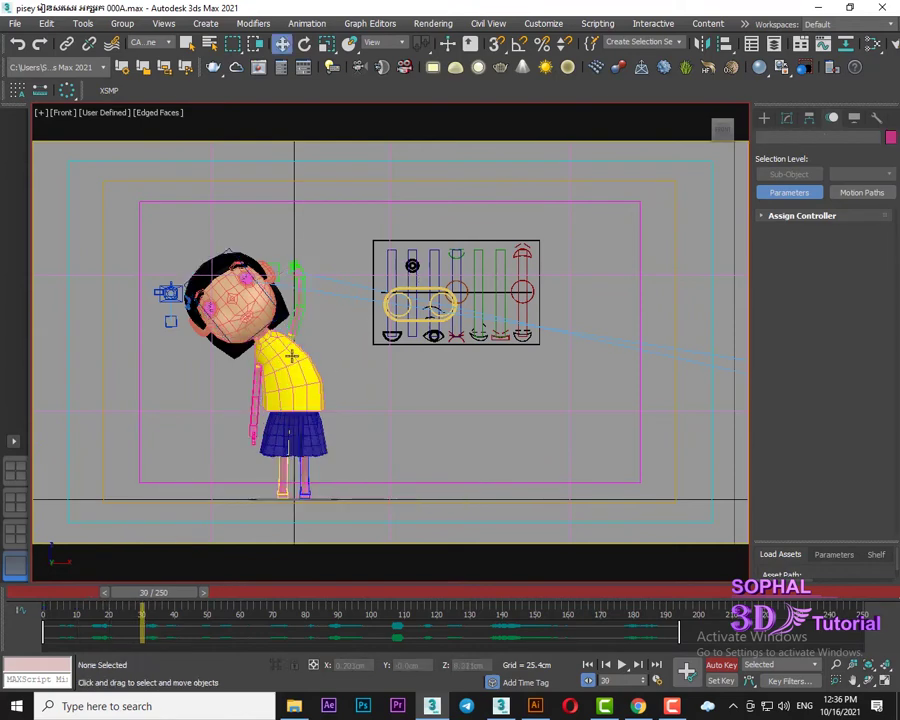
left_click(287, 355)
key("e")
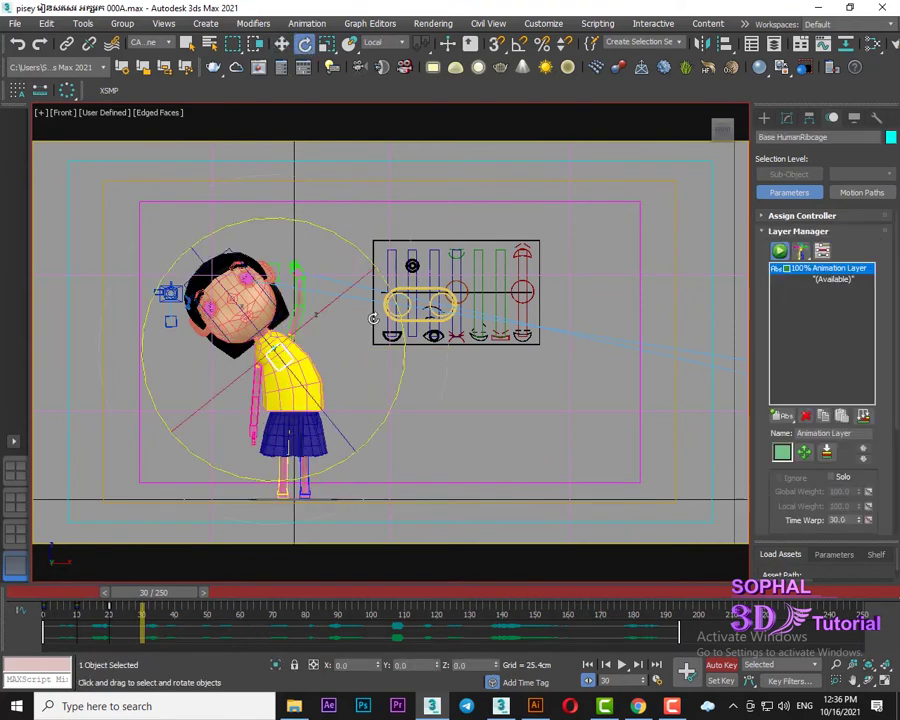
left_click_drag(280, 218, 290, 240)
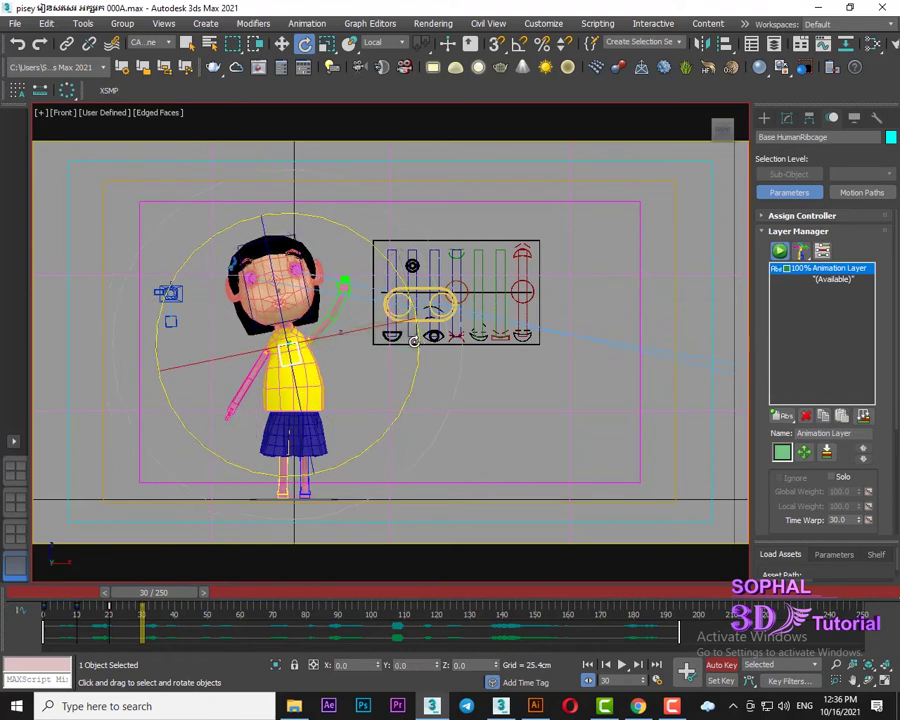
left_click_drag(409, 292, 442, 322)
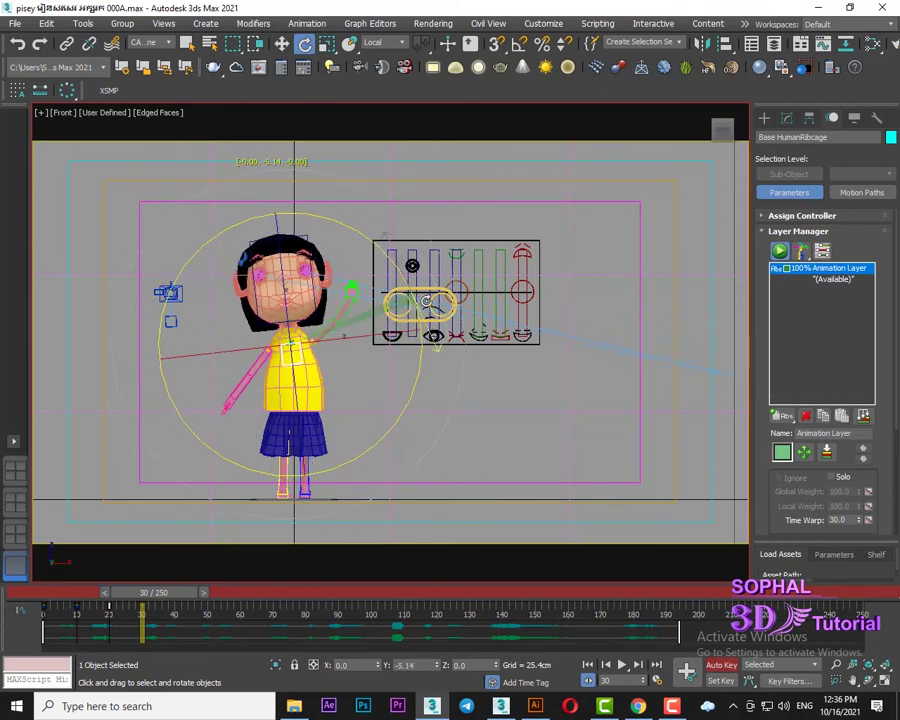
right_click(442, 322)
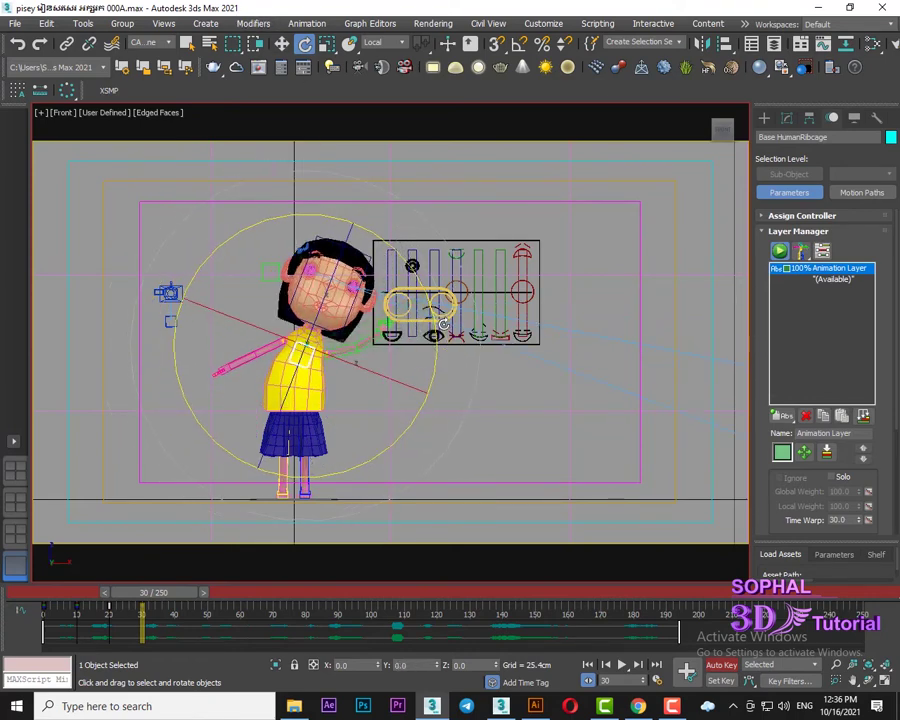
Key the head tilting right at frame 30 and left at frame 20
left_click(413, 158)
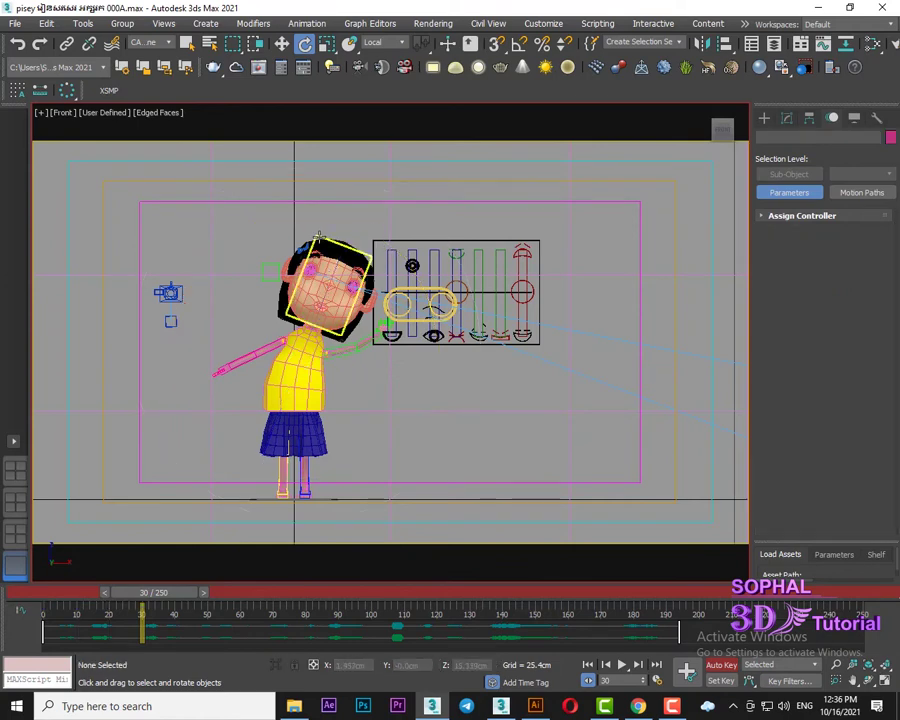
left_click(310, 287)
left_click_drag(305, 175, 452, 263)
left_click_drag(171, 590, 136, 596)
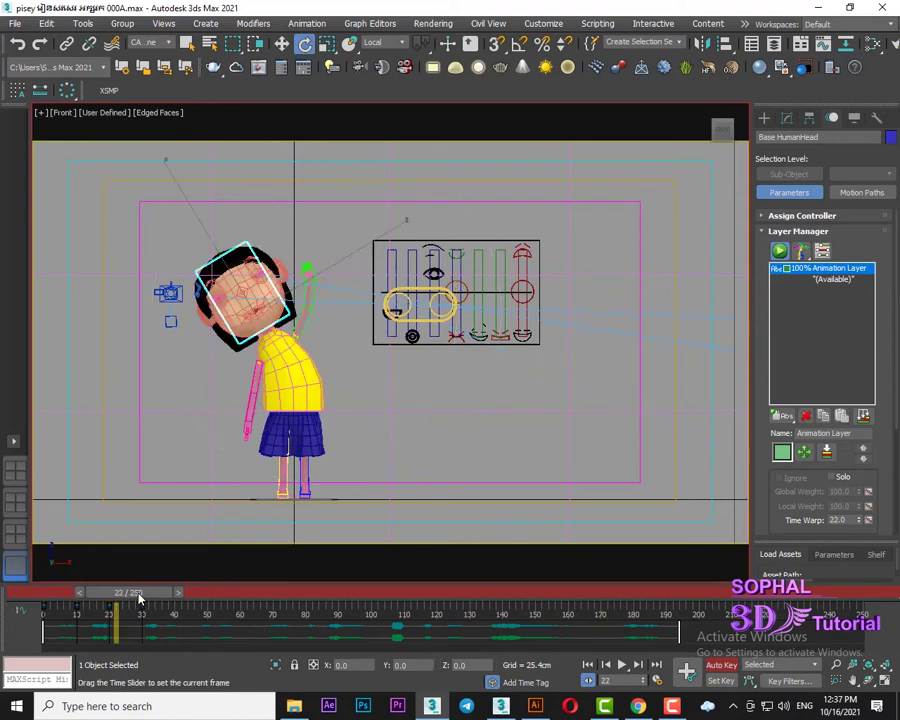
key("e")
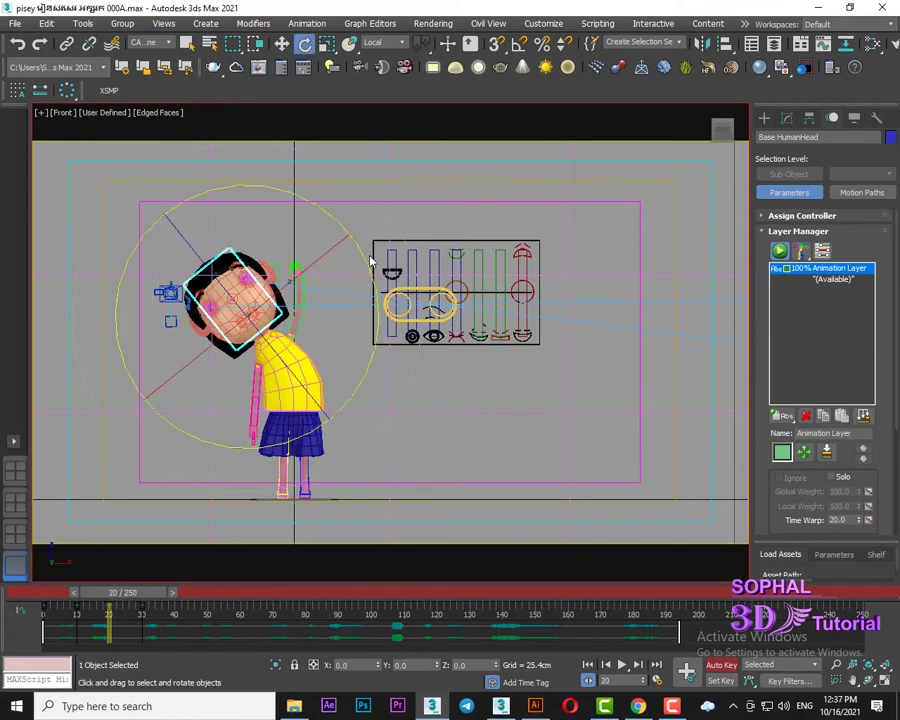
mouse_move(358, 263)
left_mouse_down()
mouse_move(340, 240)
mouse_move(284, 298)
left_mouse_up()
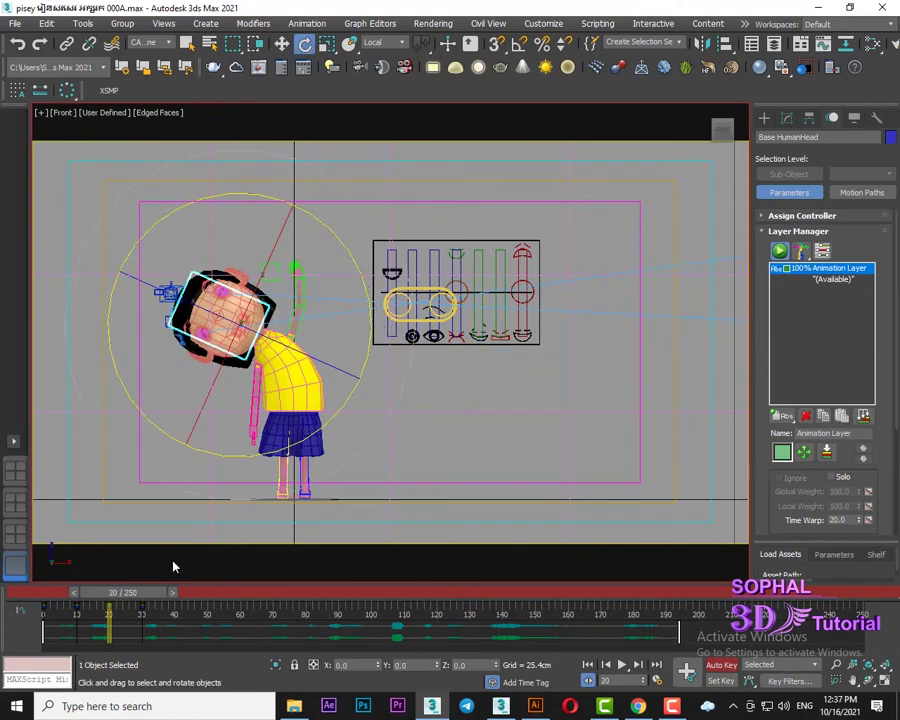
Scrub and play from frame 0 to preview the head motion, ending at frame 30
left_click_drag(145, 593, 177, 631)
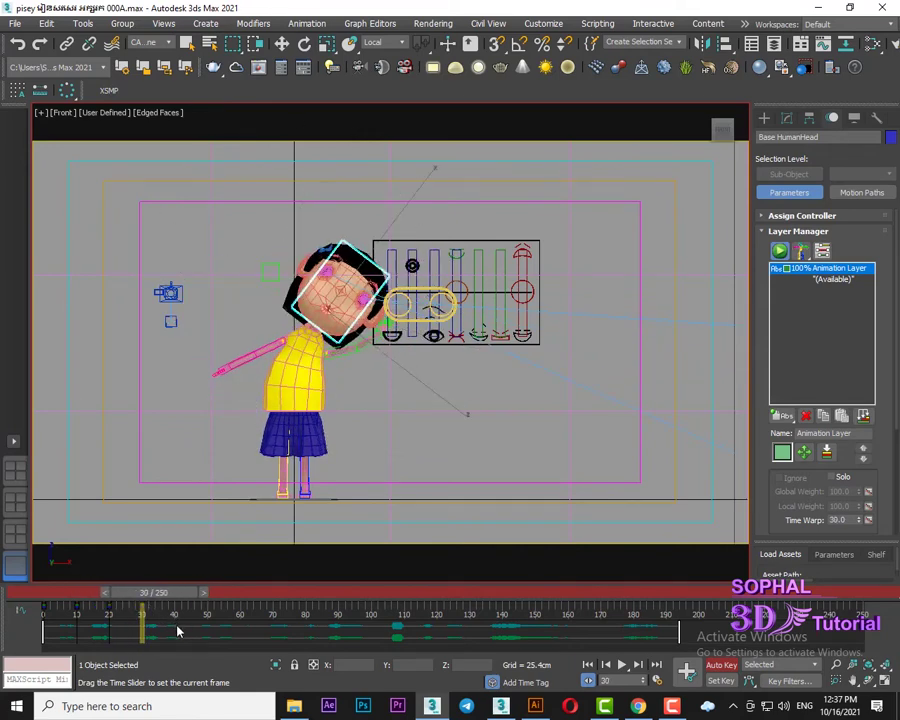
key("e")
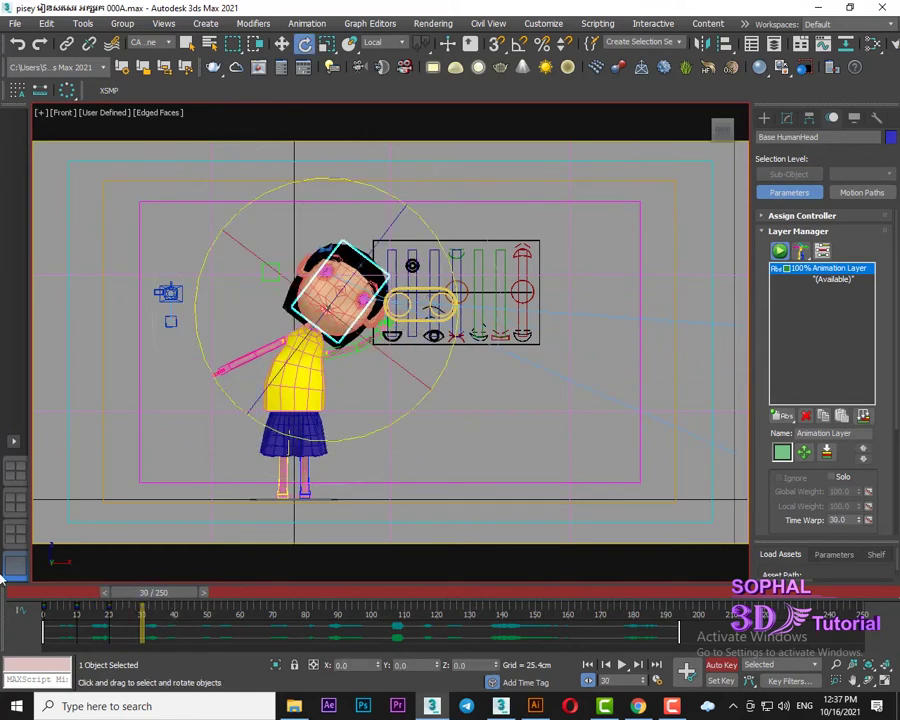
left_click_drag(165, 596, 50, 593)
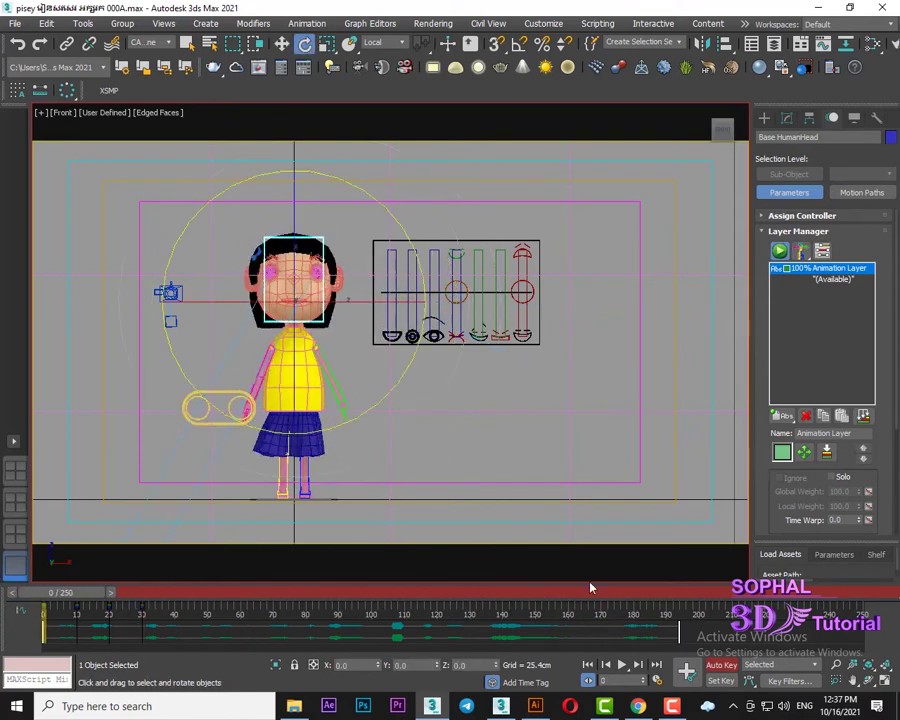
left_click(621, 665)
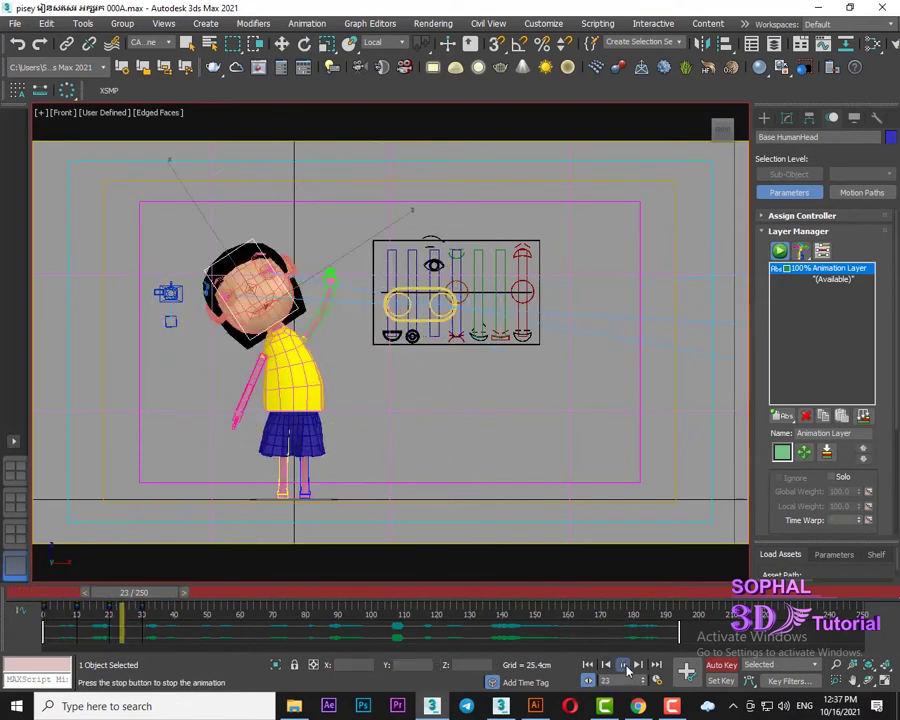
left_click(621, 665)
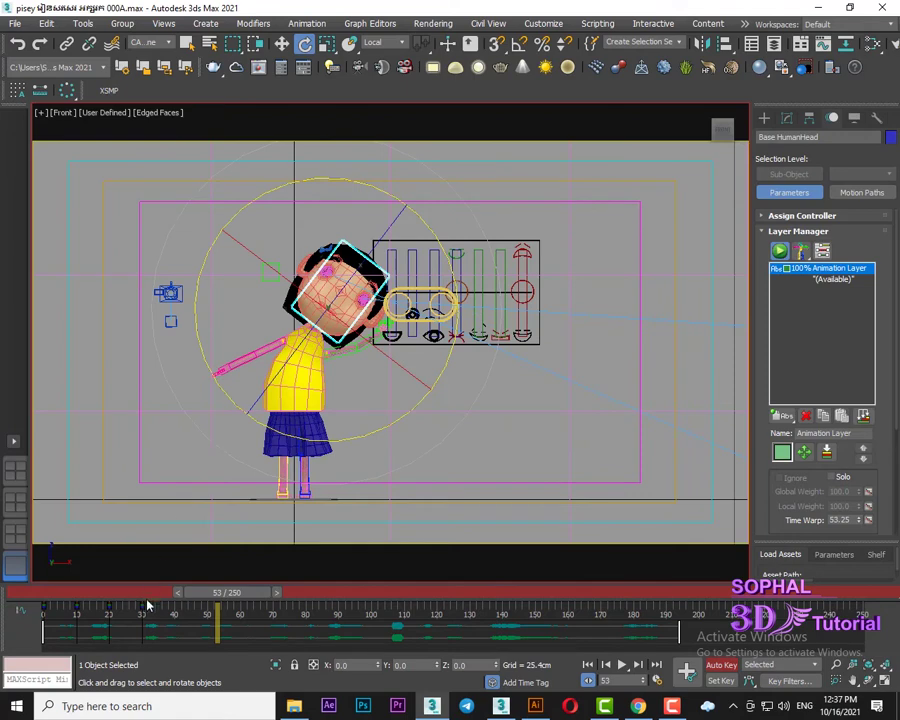
left_click_drag(147, 606, 156, 610)
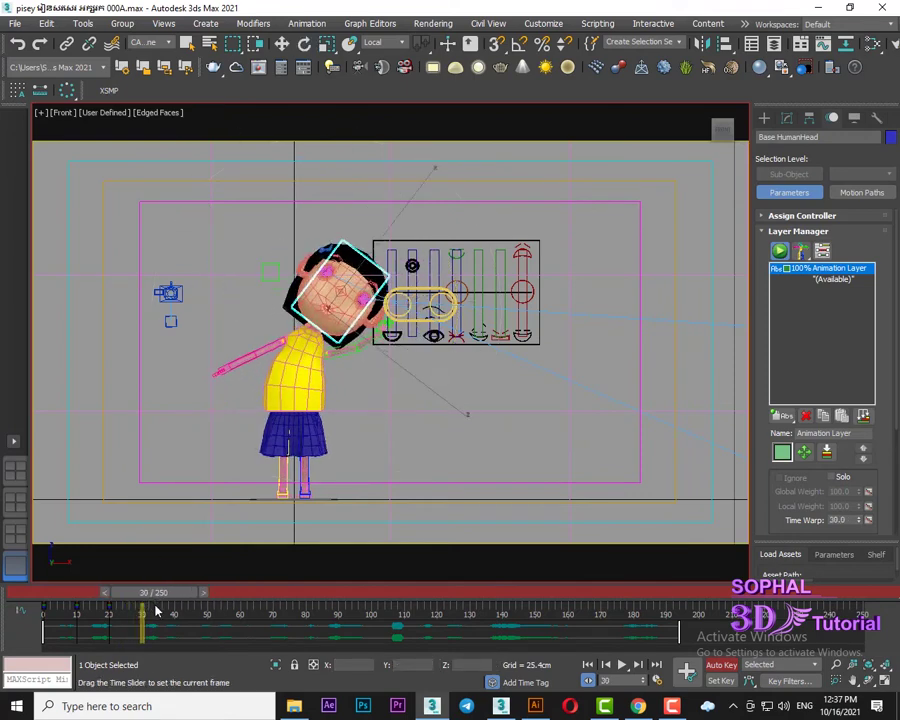
Raise the right hand control and rotate it on two axes at frame 30
left_click(284, 44)
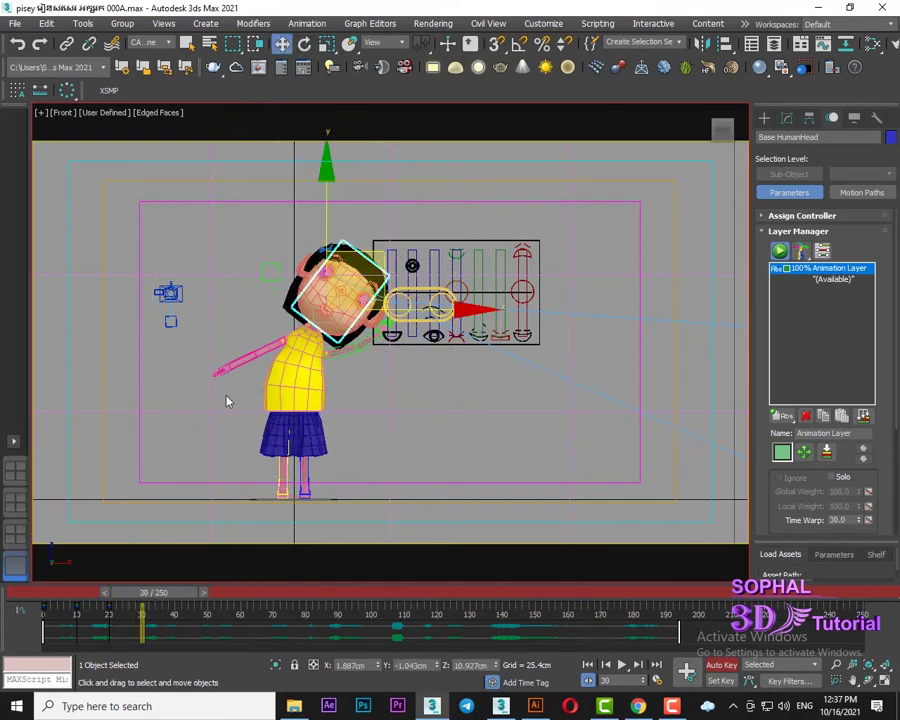
left_click(231, 383)
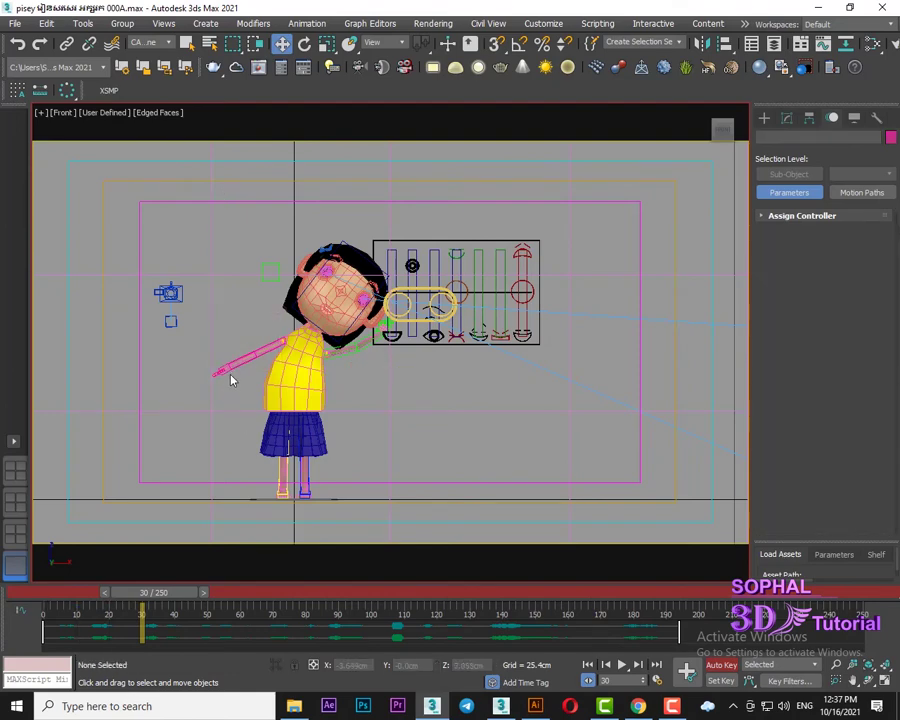
left_click(226, 372)
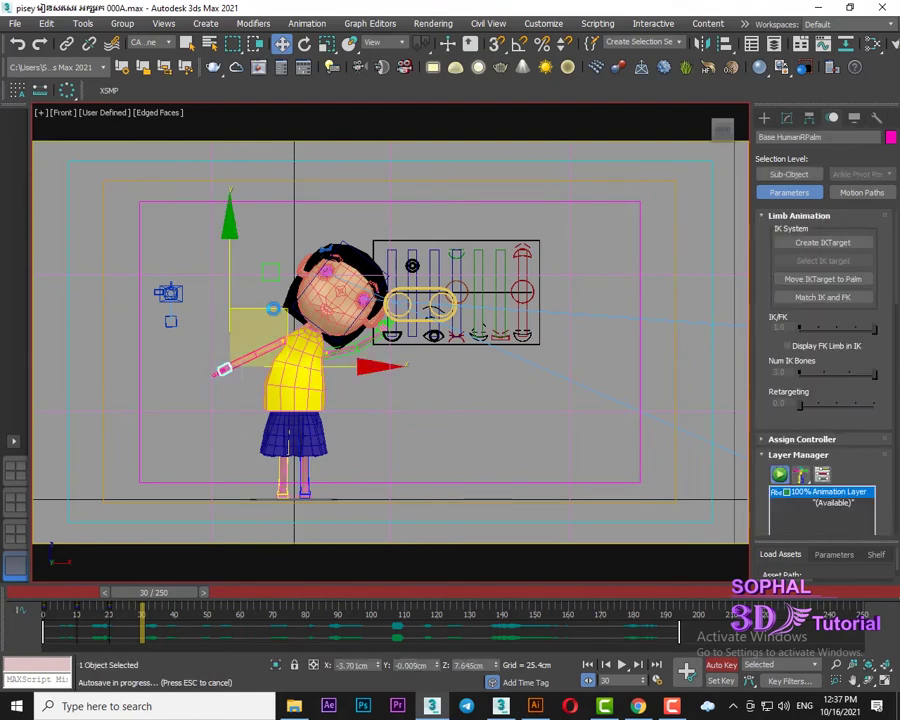
mouse_move(271, 300)
left_mouse_down()
mouse_move(283, 201)
mouse_move(253, 266)
left_mouse_up()
scroll(253, 266, "up", 5)
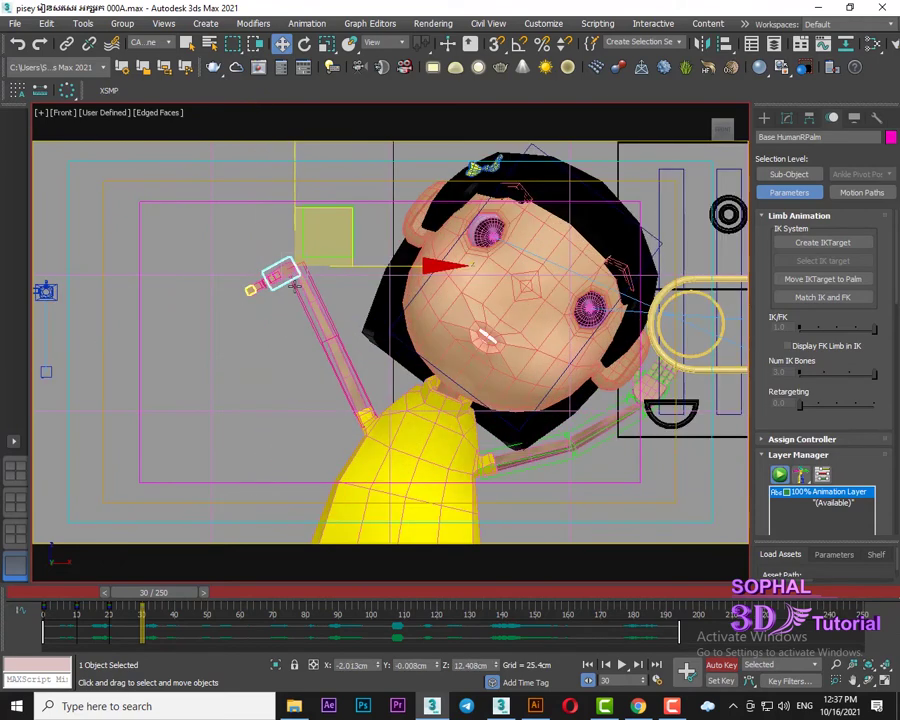
left_click(304, 43)
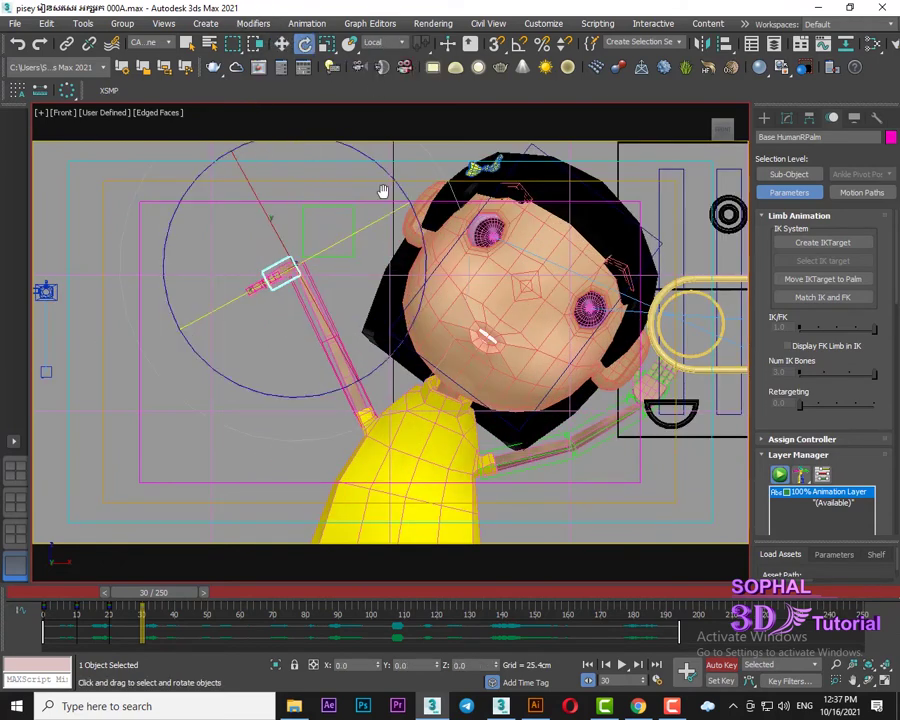
left_click_drag(392, 205, 438, 280)
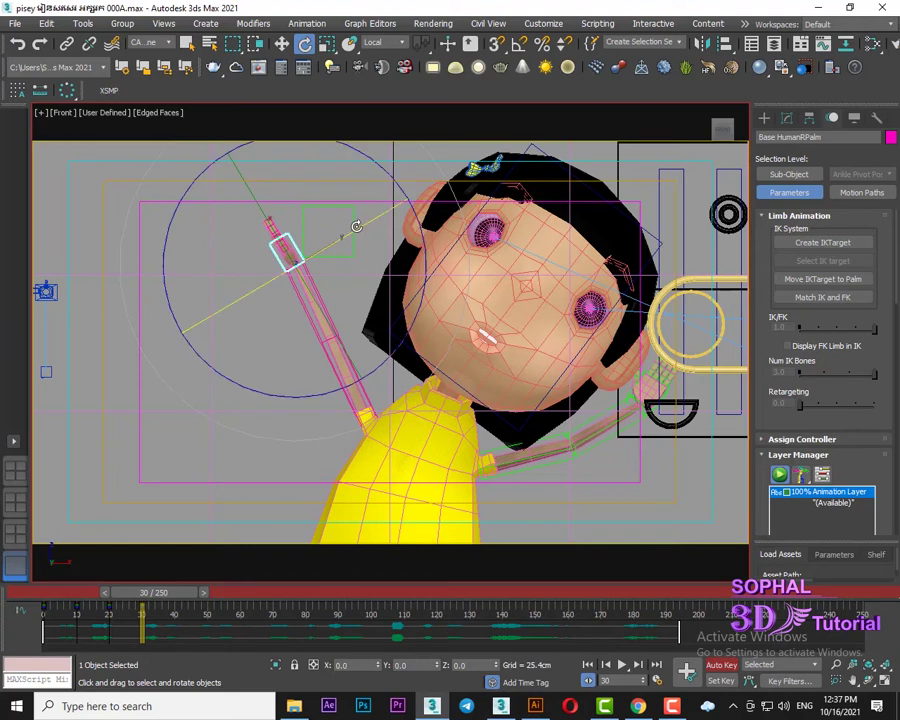
left_click_drag(400, 212, 452, 205)
Select the forearm, upper arm and hand controls in turn to inspect the arm
left_click(224, 441)
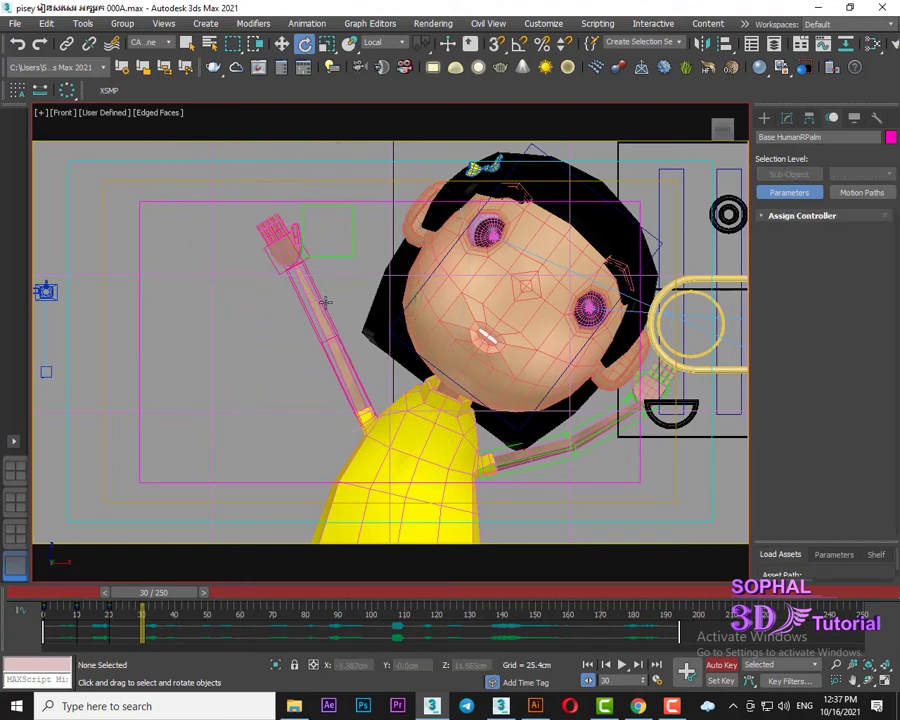
left_click(318, 300)
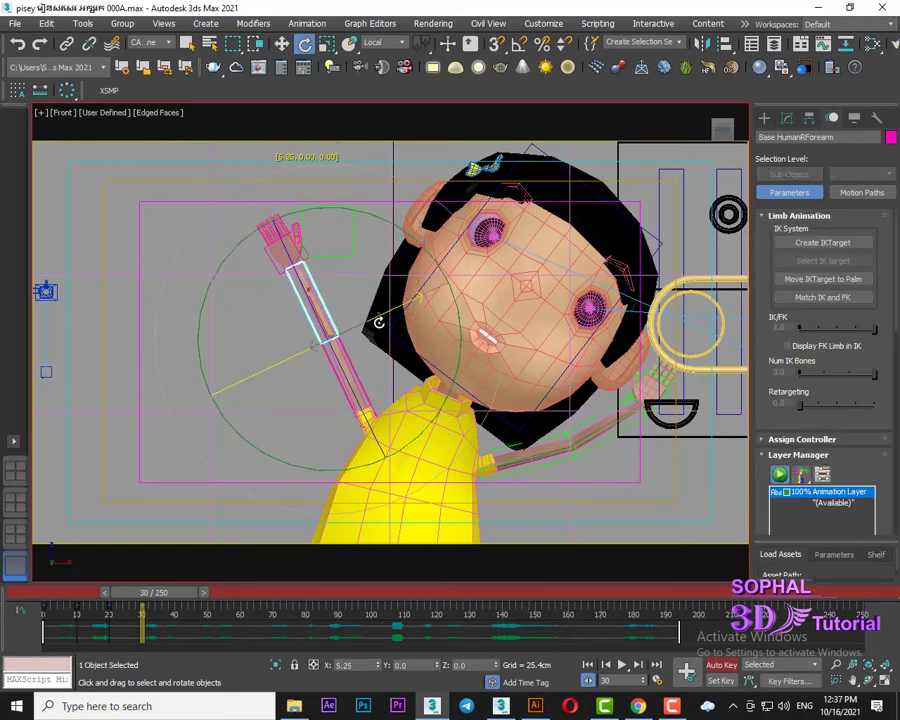
left_click(249, 483)
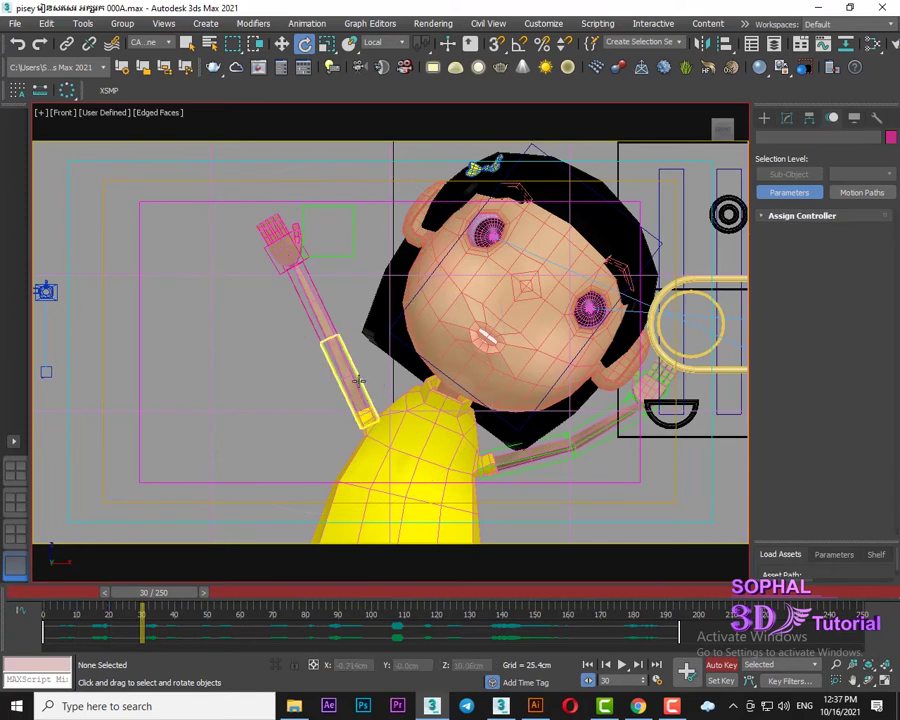
left_click(396, 358)
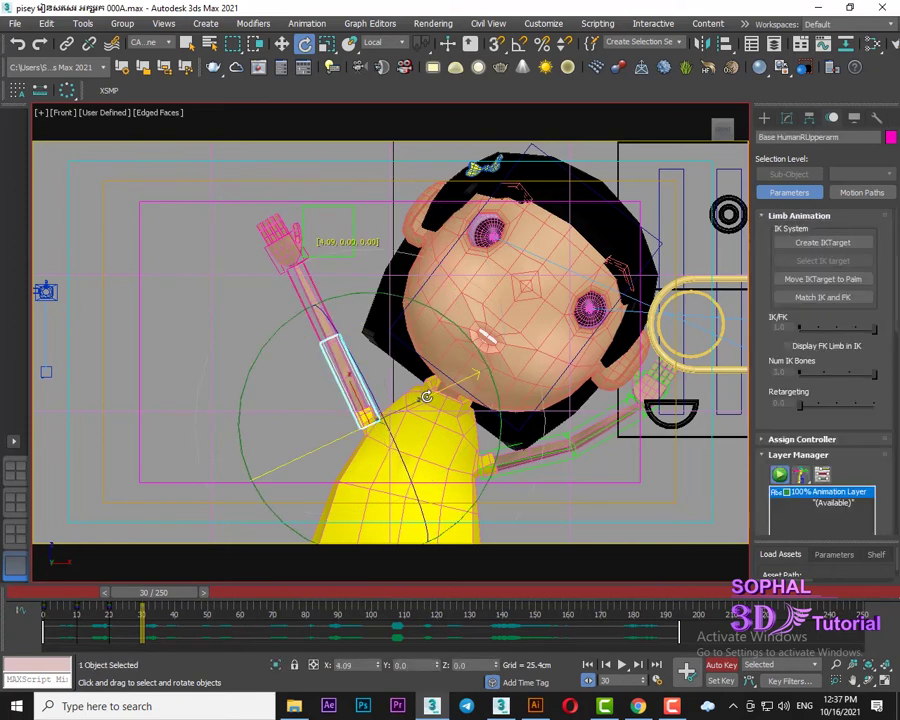
left_click(277, 291)
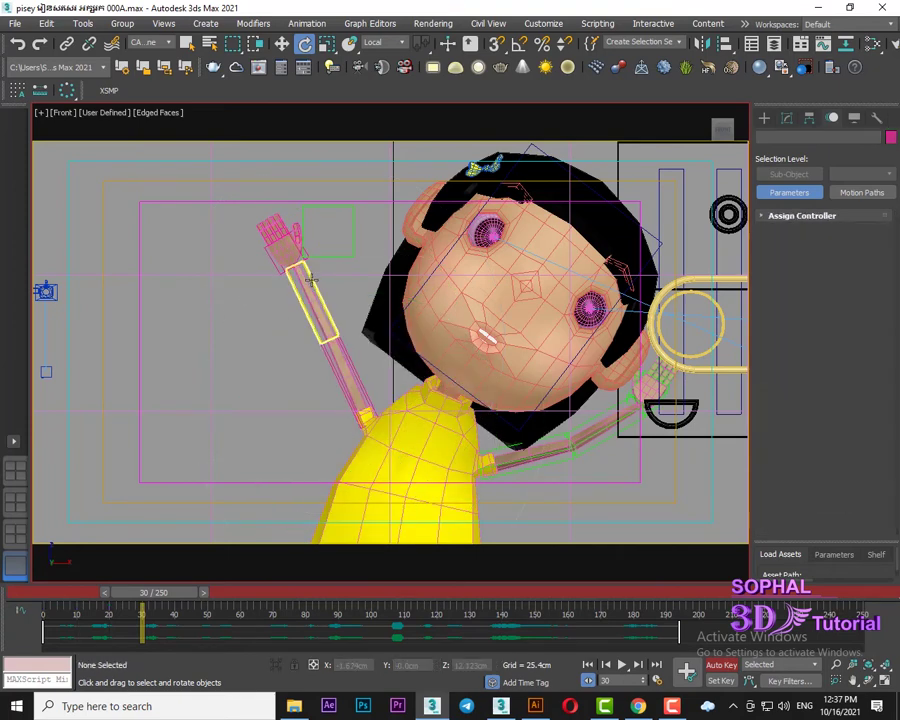
left_click(312, 300)
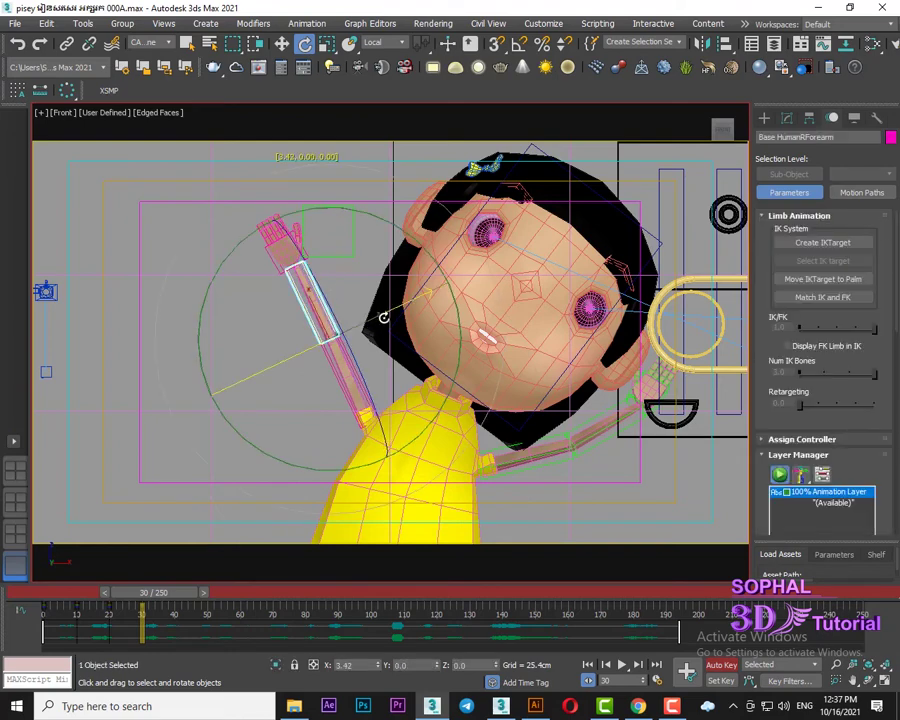
left_click(307, 223)
left_click(297, 247)
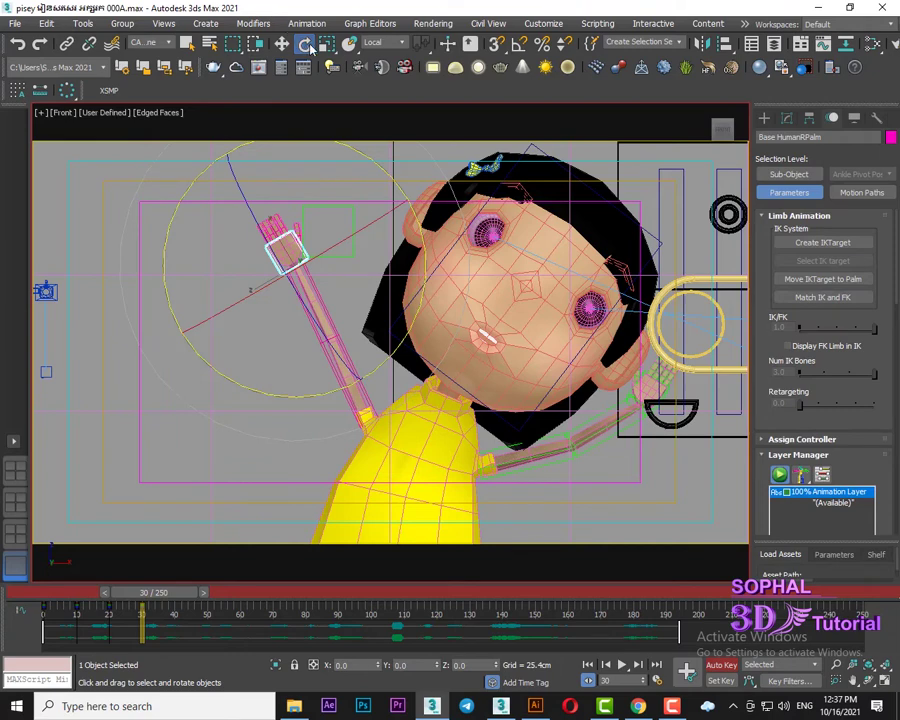
left_click(297, 408)
Bend the forearm slightly and rotate the hand so the fingers point straight up
left_click(330, 313)
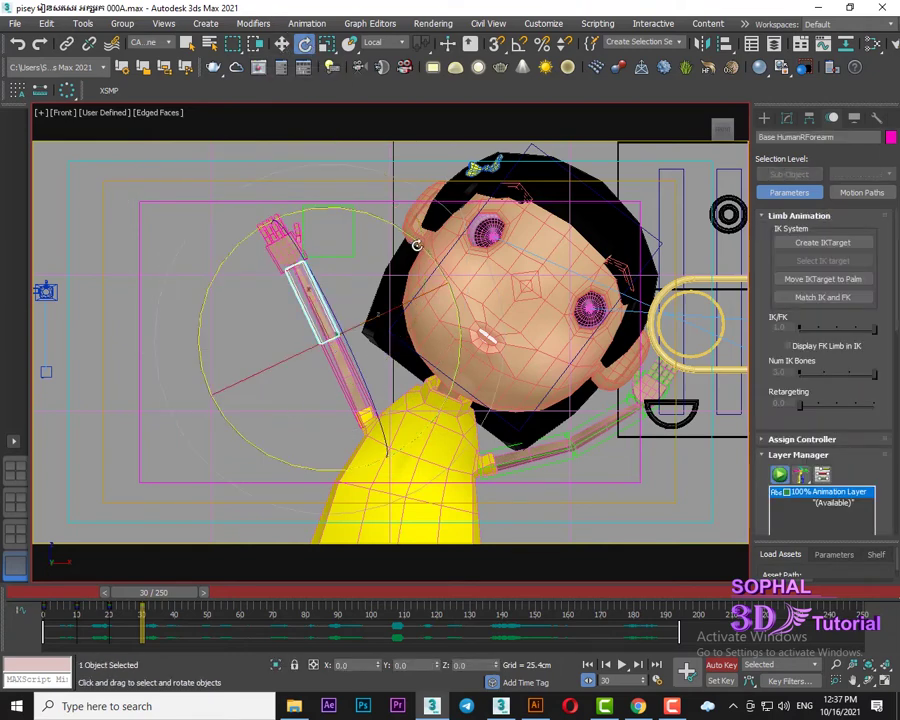
left_click_drag(414, 244, 435, 250)
left_click(341, 265)
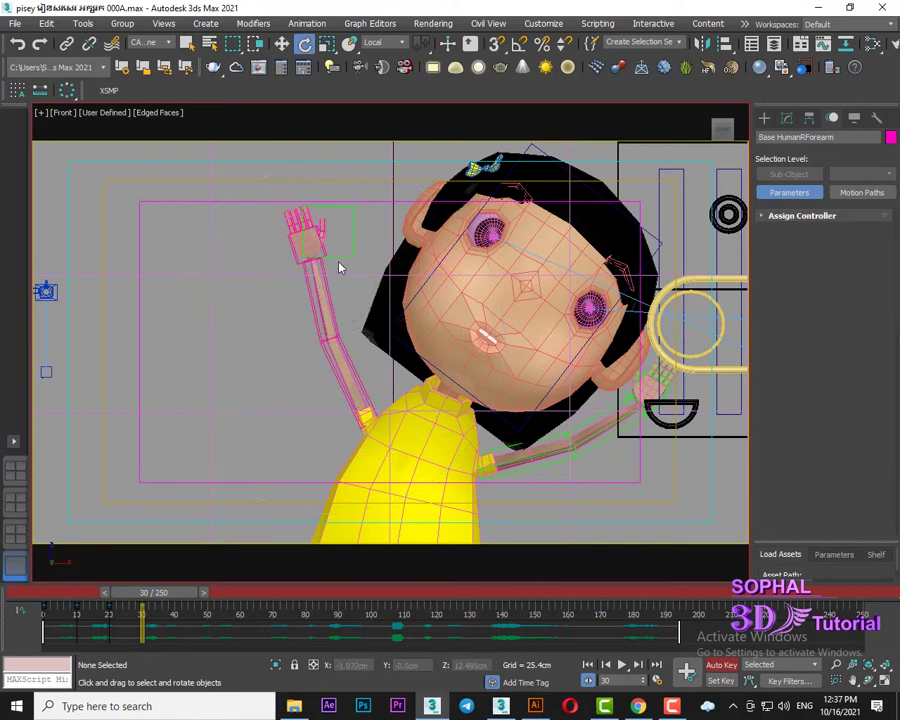
left_click(343, 247)
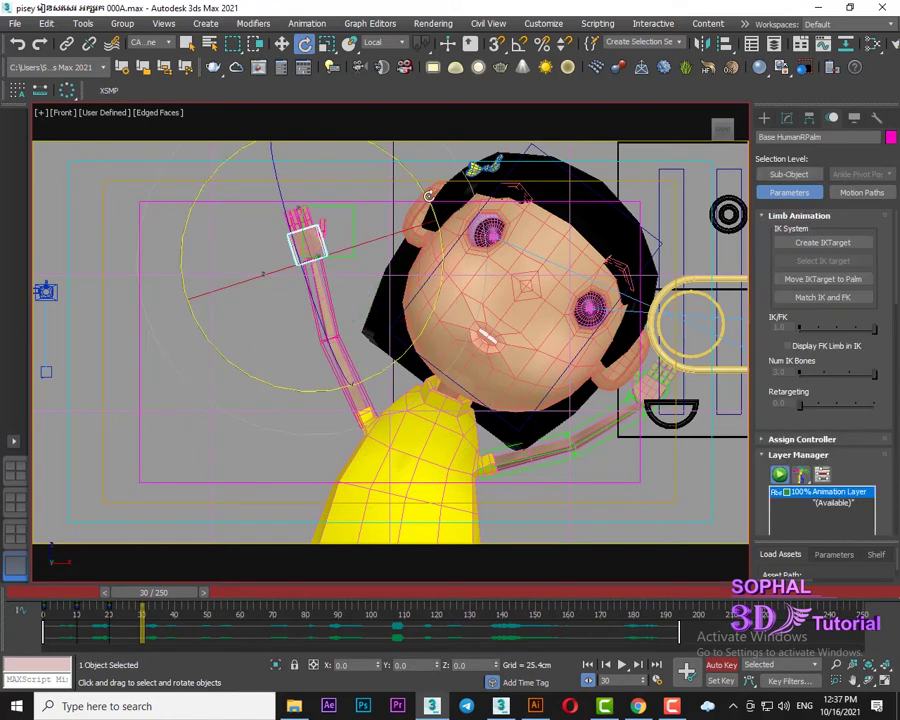
left_click_drag(428, 196, 405, 225)
Nudge the raised hand slightly right and tilt it clockwise
left_click(282, 43)
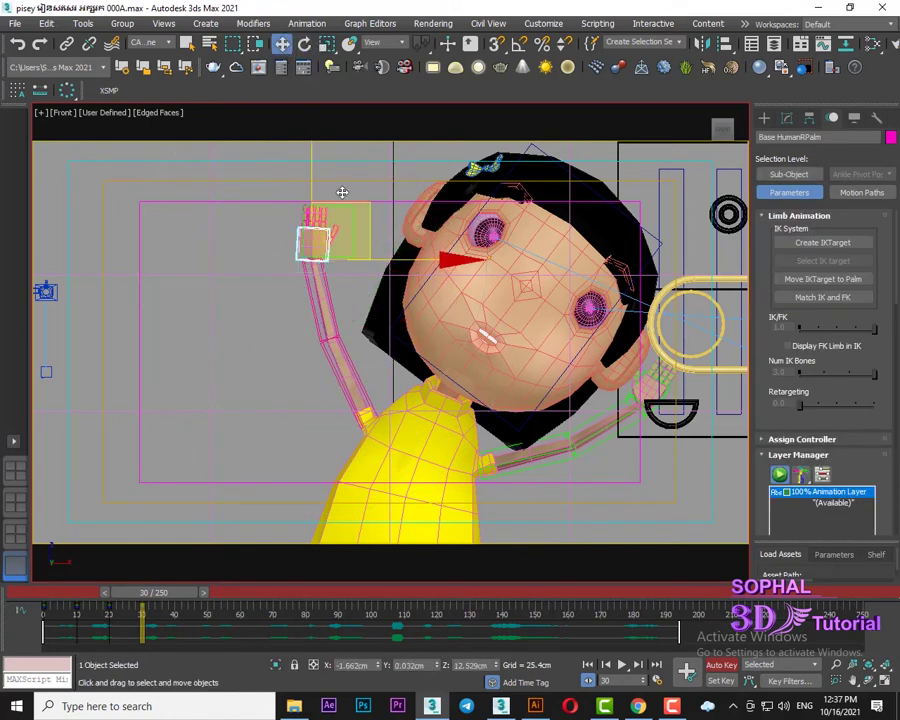
left_click_drag(372, 210, 386, 212)
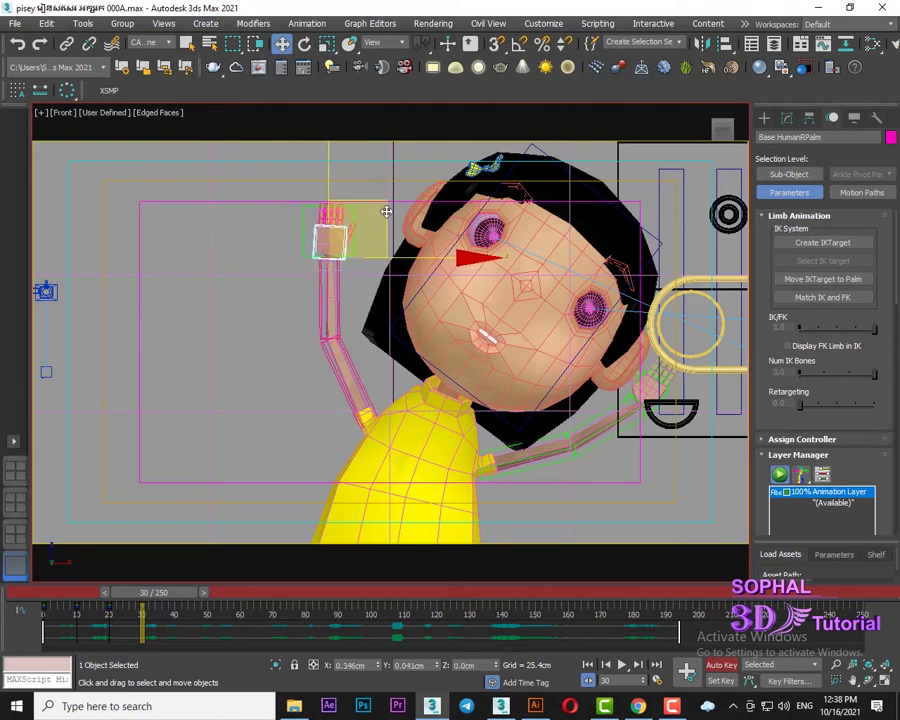
left_click(304, 43)
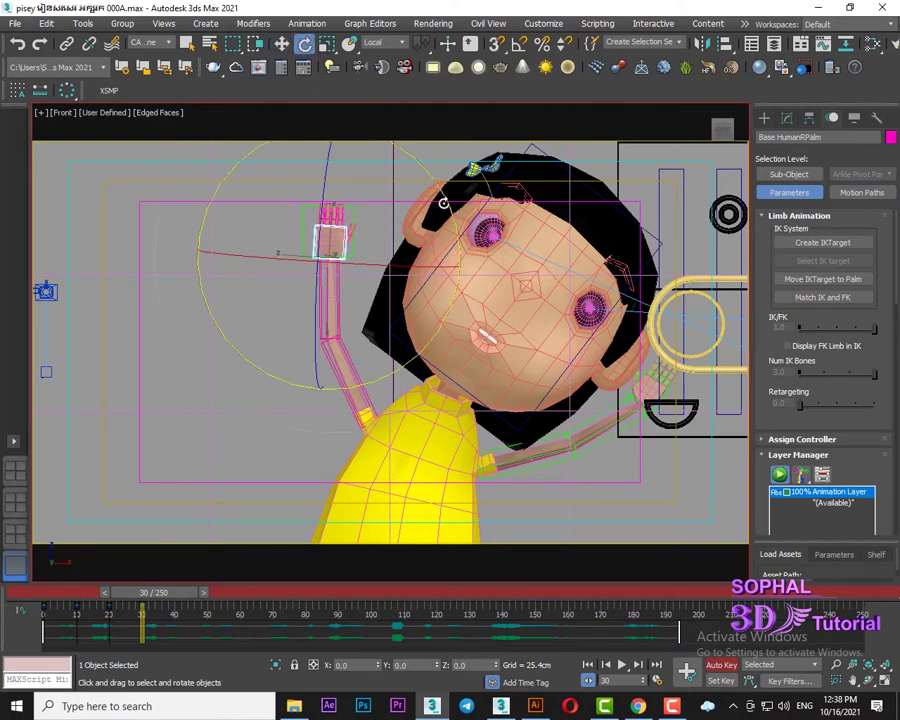
left_click_drag(443, 203, 454, 228)
Lower the left palm control beside the body and rotate it
scroll(407, 334, "down", 3)
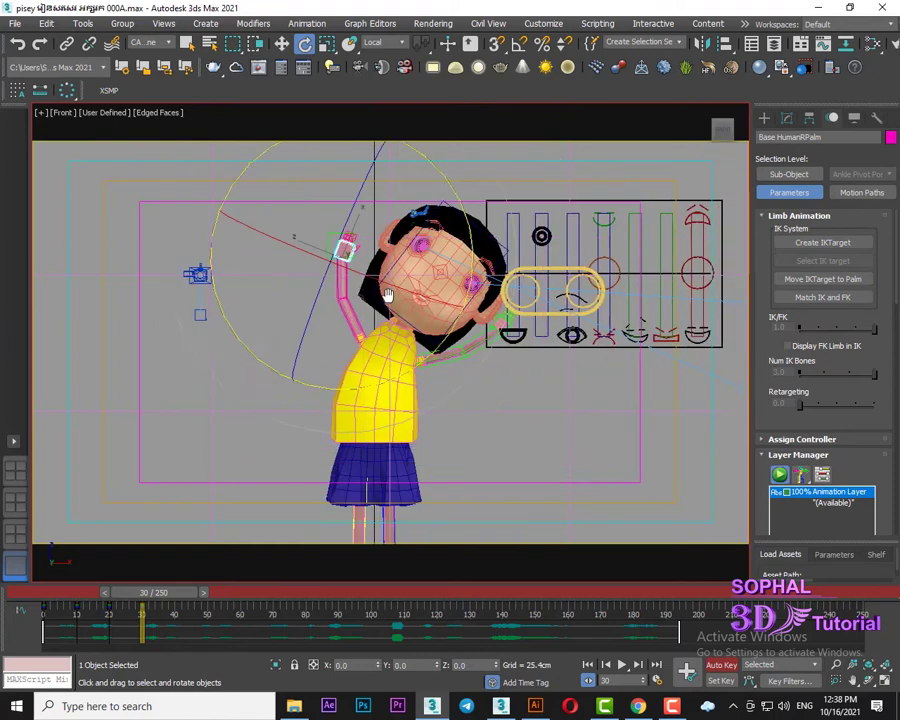
left_click(282, 43)
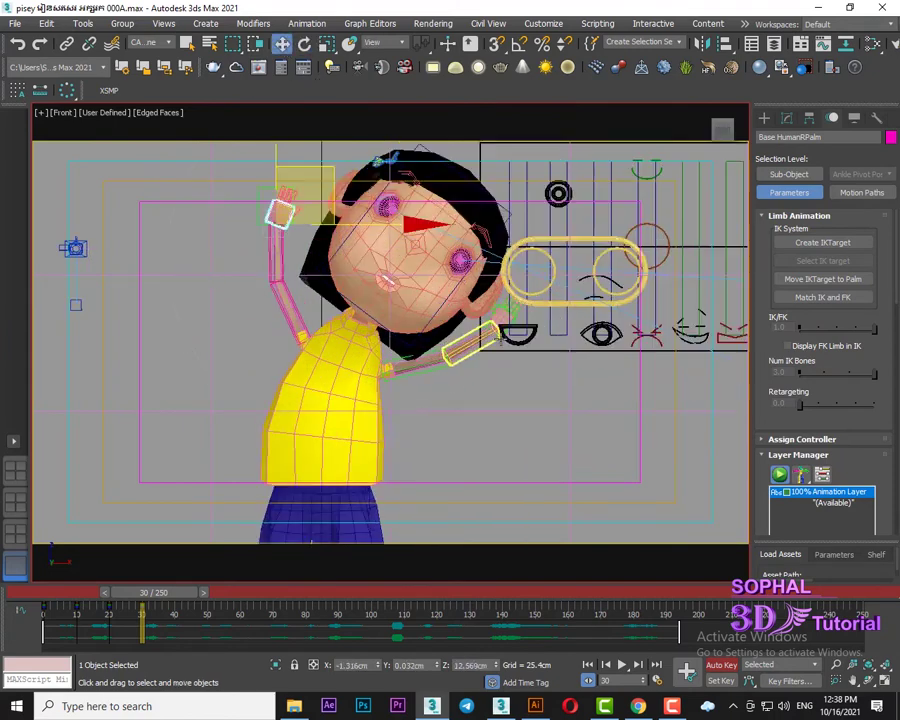
scroll(508, 336, "up", 2)
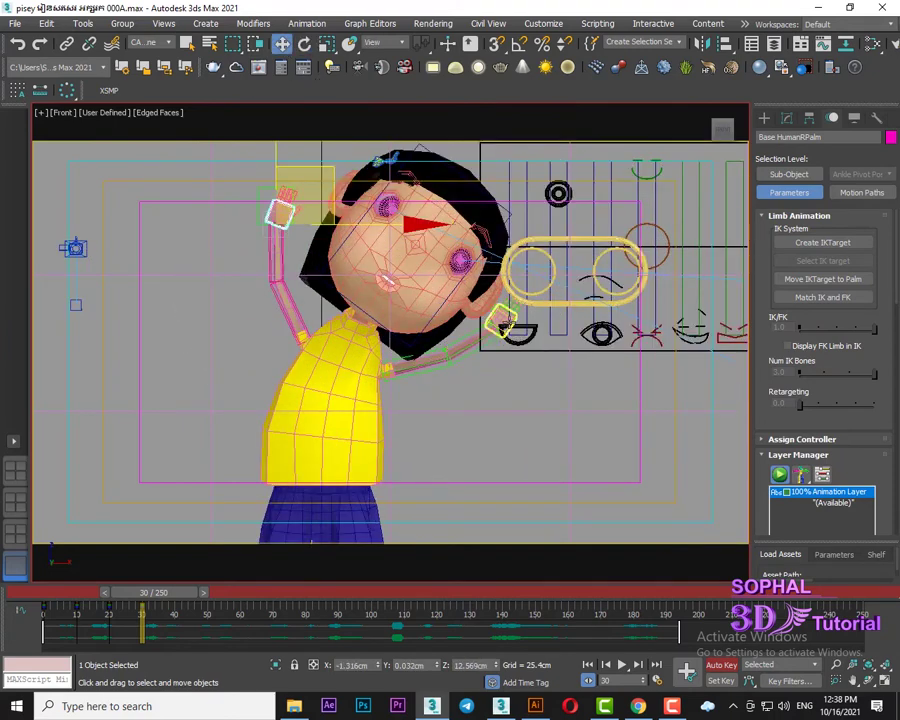
left_click(502, 322)
mouse_move(540, 322)
left_mouse_down()
mouse_move(550, 355)
mouse_move(530, 352)
left_mouse_up()
left_click(305, 43)
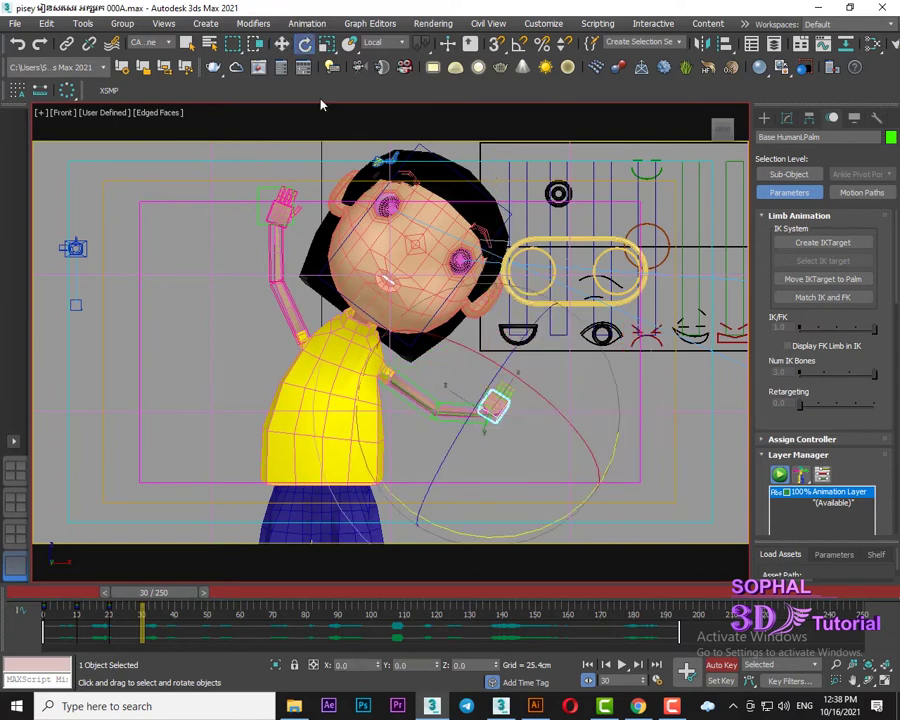
mouse_move(559, 519)
left_mouse_down()
mouse_move(514, 520)
mouse_move(492, 477)
left_mouse_up()
Play the animation from frame 0, stop it, and scrub back to review the pose
left_click(281, 43)
scroll(380, 305, "down", 2)
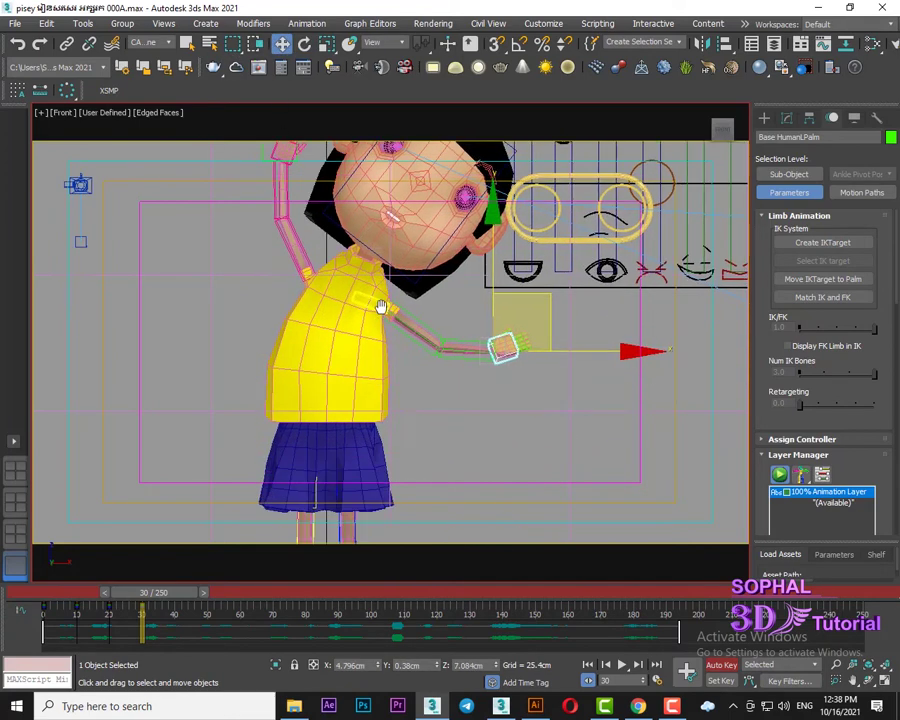
scroll(380, 305, "down", 3)
left_click_drag(113, 592, 70, 592)
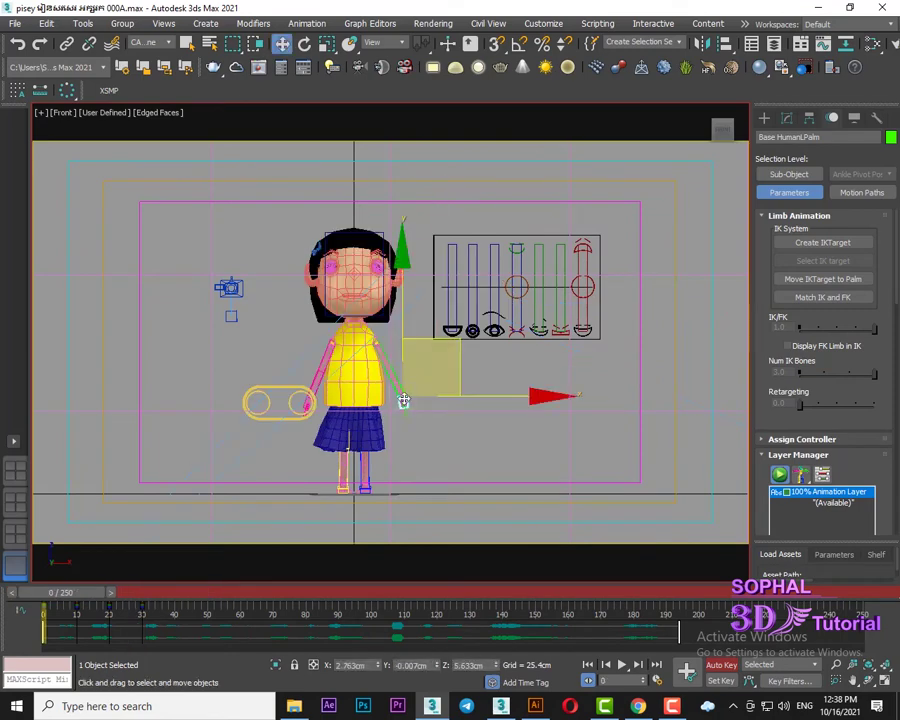
left_click(619, 665)
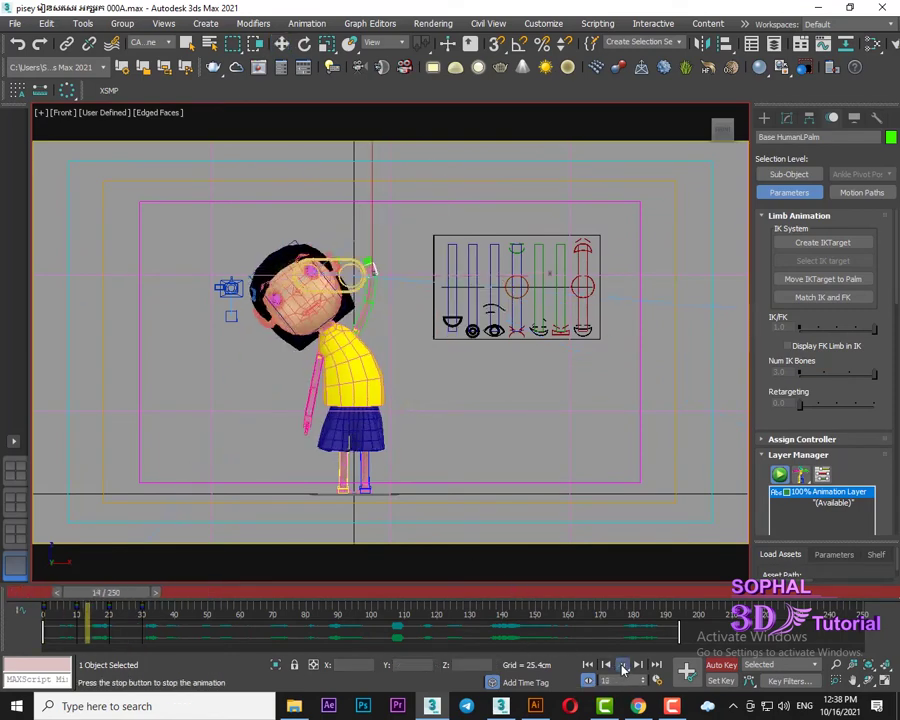
left_click(622, 665)
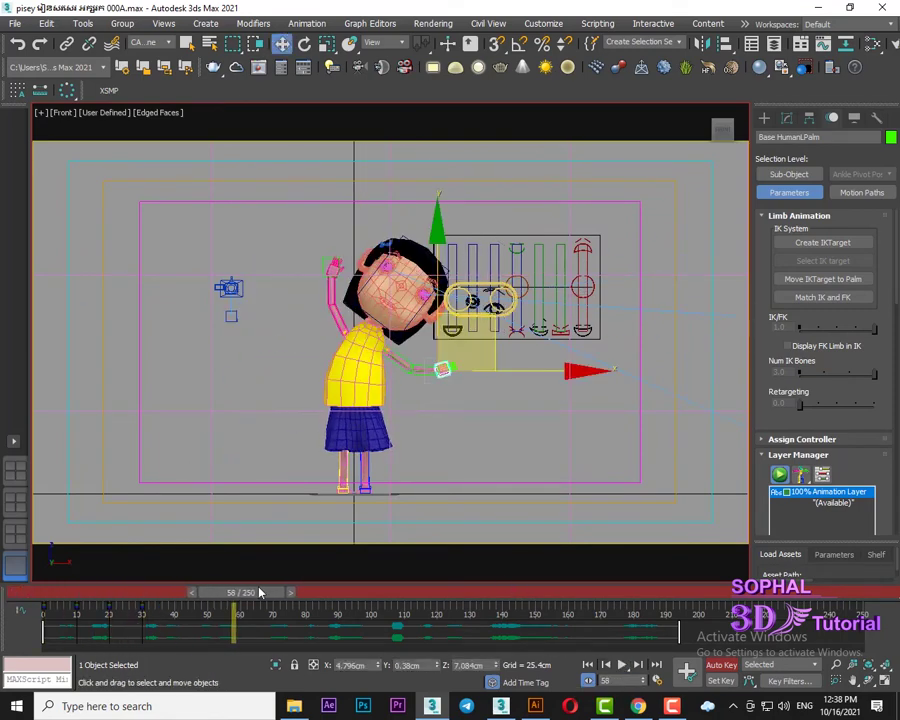
mouse_move(157, 596)
left_mouse_down()
mouse_move(197, 630)
mouse_move(146, 651)
mouse_move(158, 658)
left_mouse_up()
At frame 40, lean the ribcage 8 degrees sideways and tilt the head further
key("w")
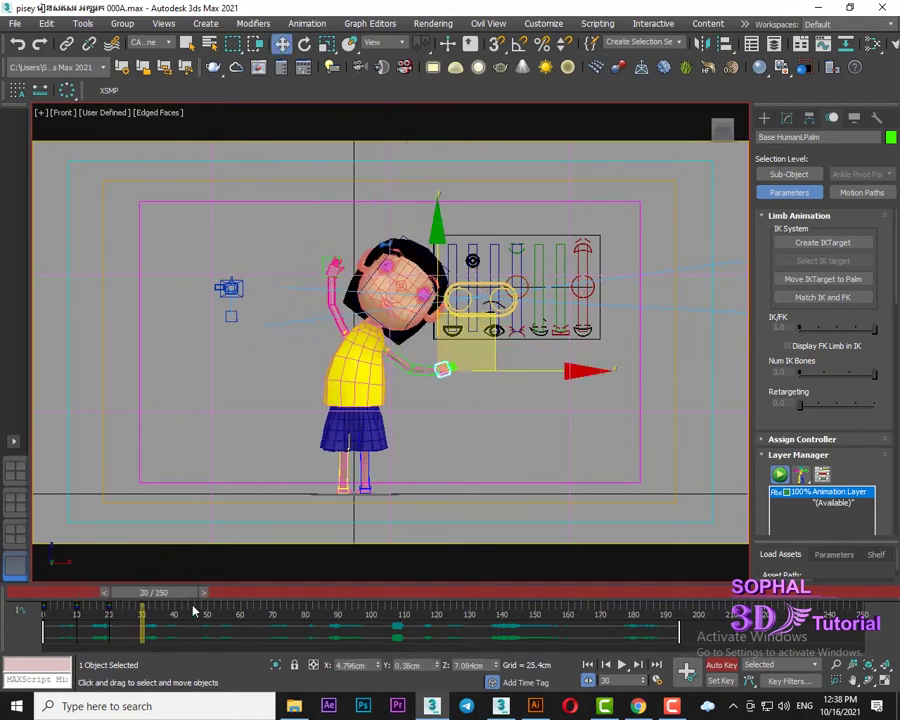
left_click_drag(197, 597, 226, 610)
key("w")
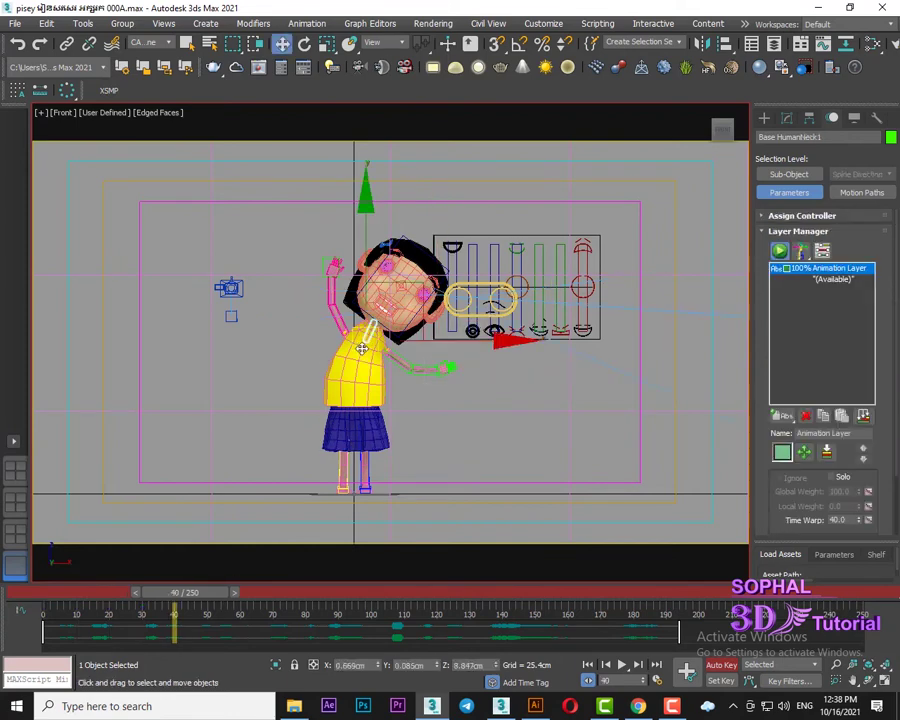
left_click(362, 347)
left_click(362, 347)
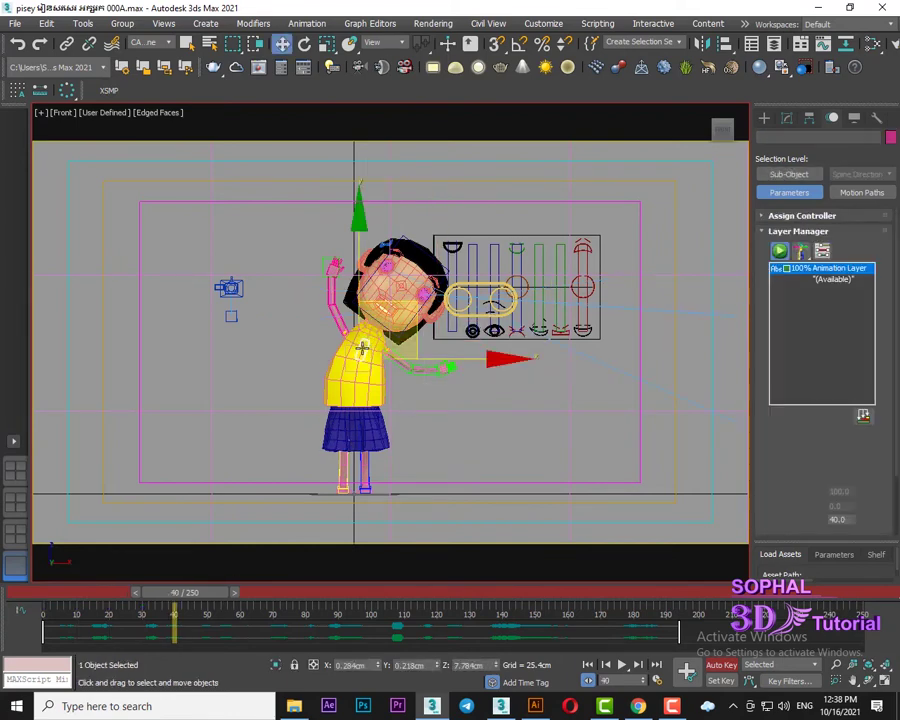
left_click(357, 343)
left_click(357, 343)
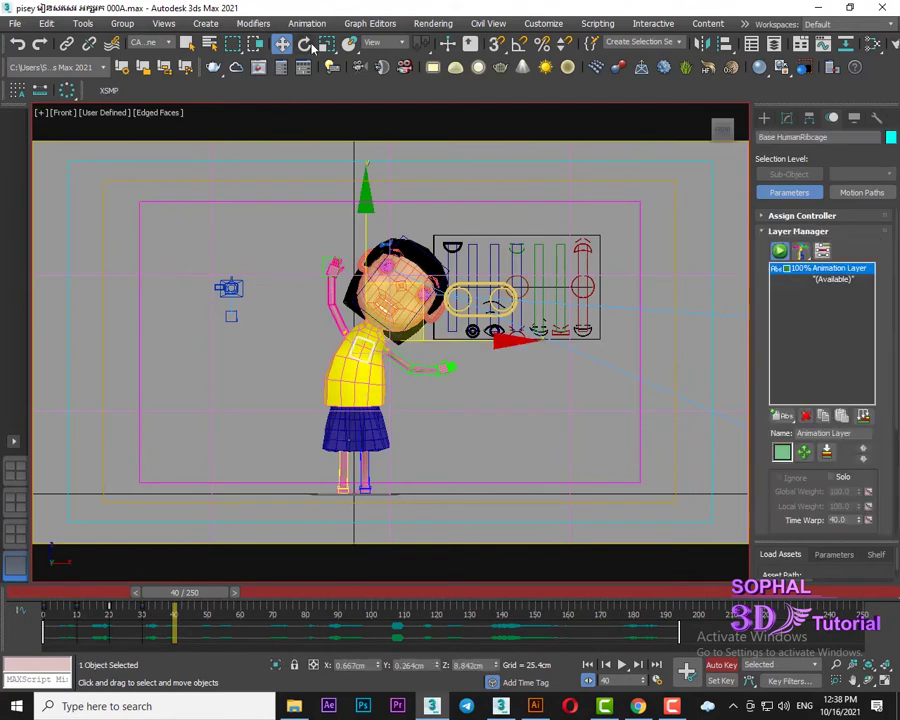
key("e")
left_click_drag(492, 315, 498, 316)
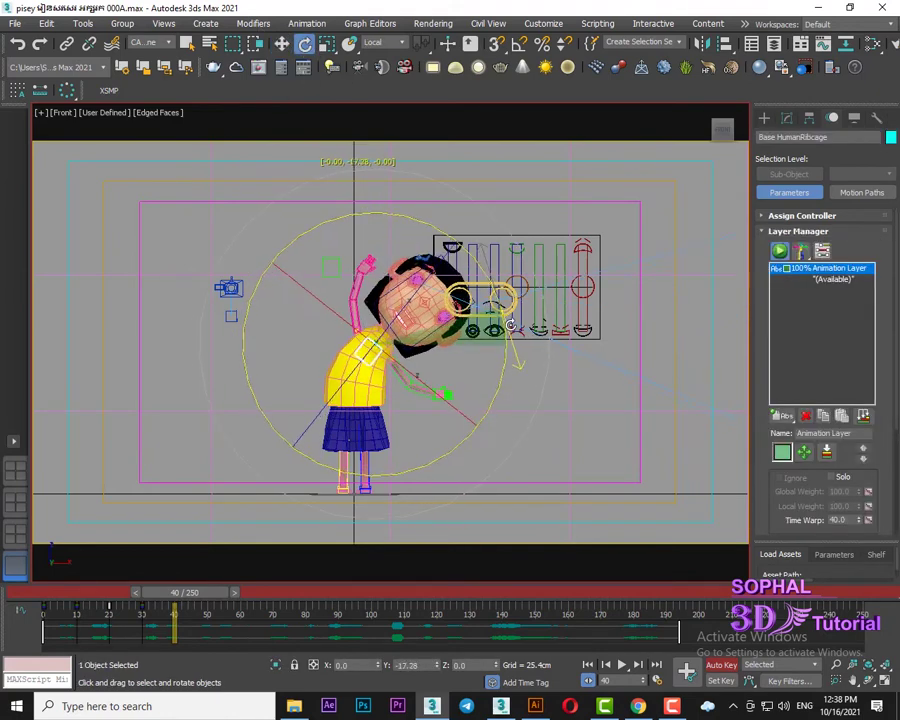
left_click(498, 316)
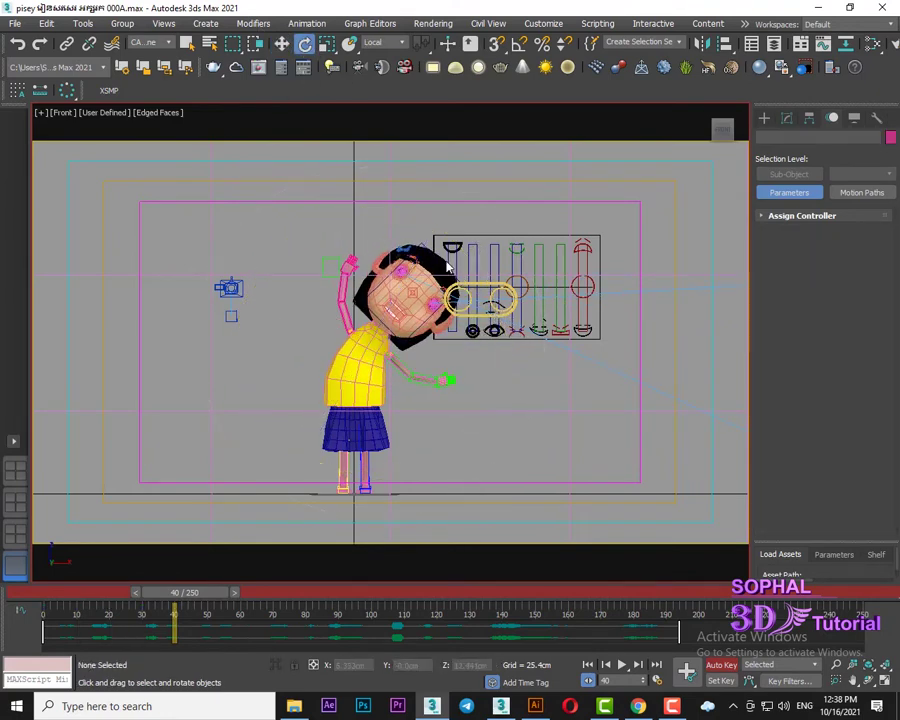
left_click(450, 275)
left_click_drag(515, 257, 300, 195)
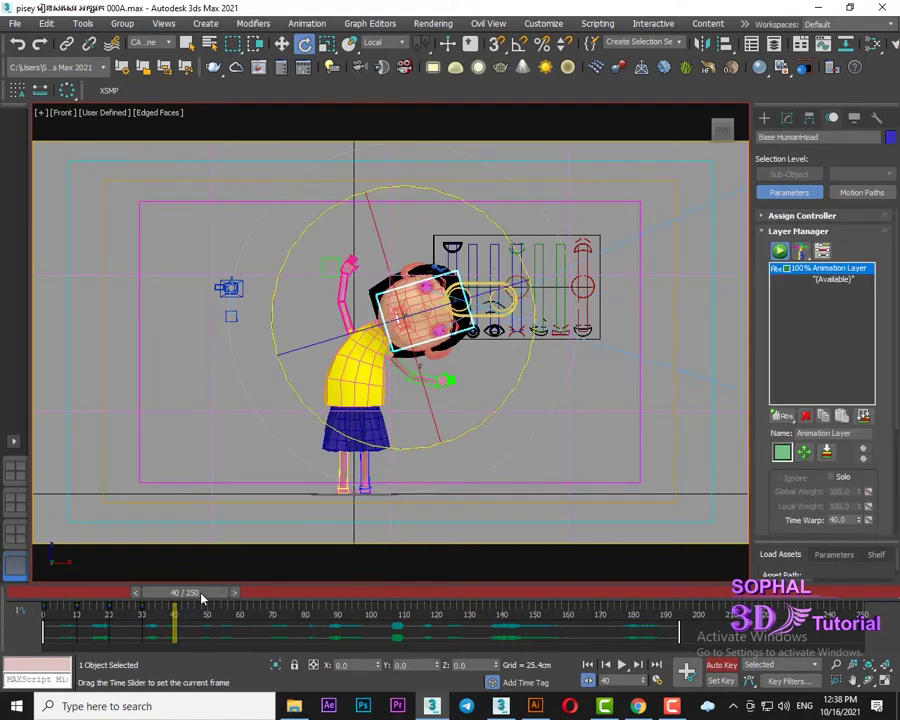
Play the animation from frame 0 and scrub through to review the motion
left_click_drag(219, 598, 107, 598)
left_click(627, 667)
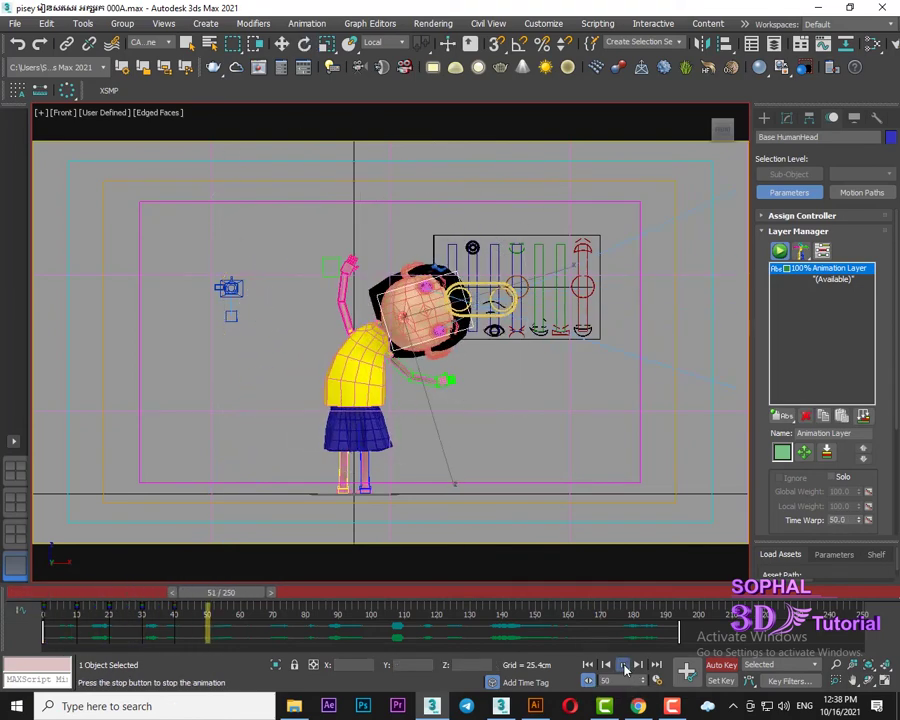
left_click(623, 665)
key("e")
left_click_drag(176, 598, 221, 630)
Select the whole rig with Ctrl+A and step through its keys at 20 and 40
left_click(284, 43)
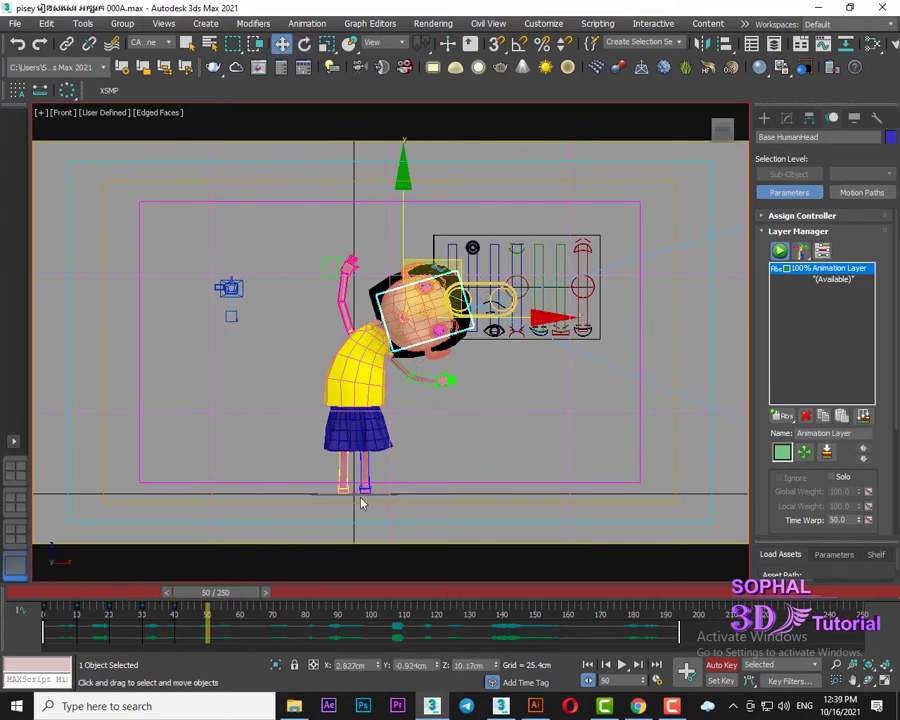
key("ctrl+a")
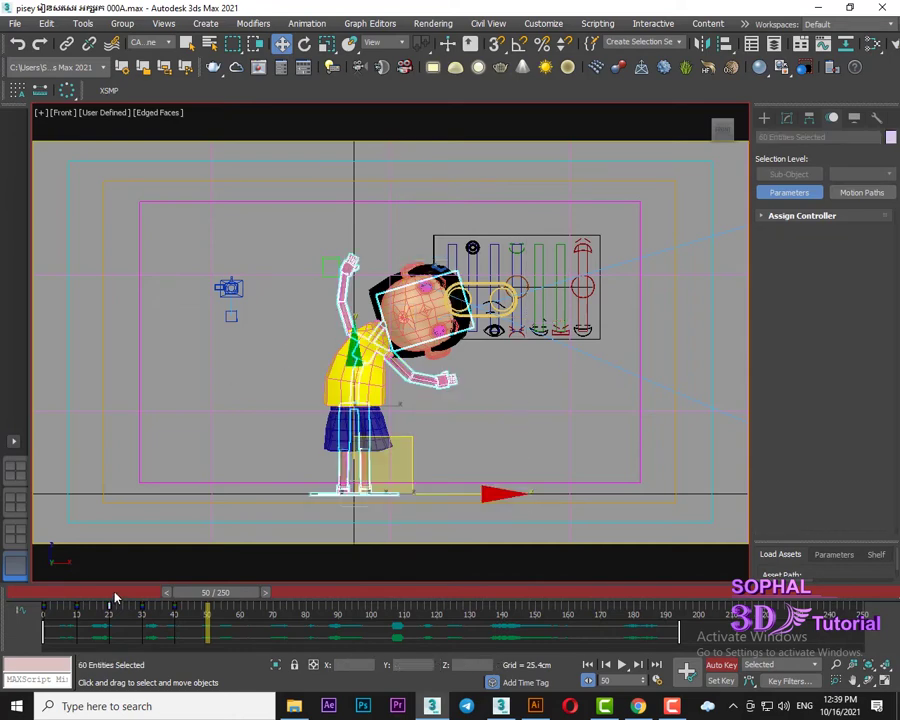
left_click_drag(115, 598, 90, 596)
key("period")
key("period")
key("period")
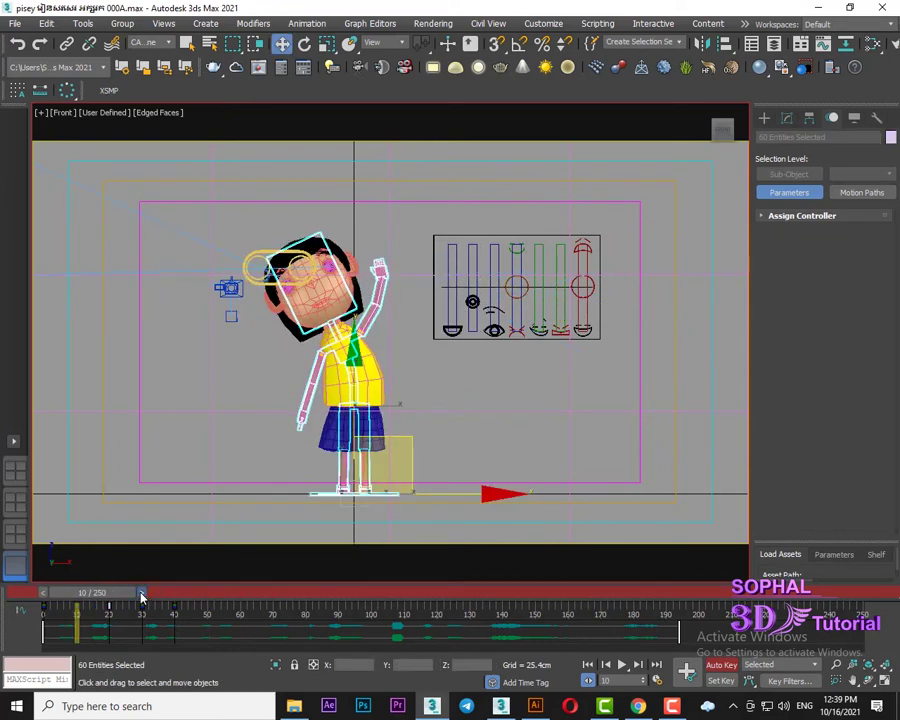
key("period")
key("period")
key("period")
key("period")
key("period")
key("period")
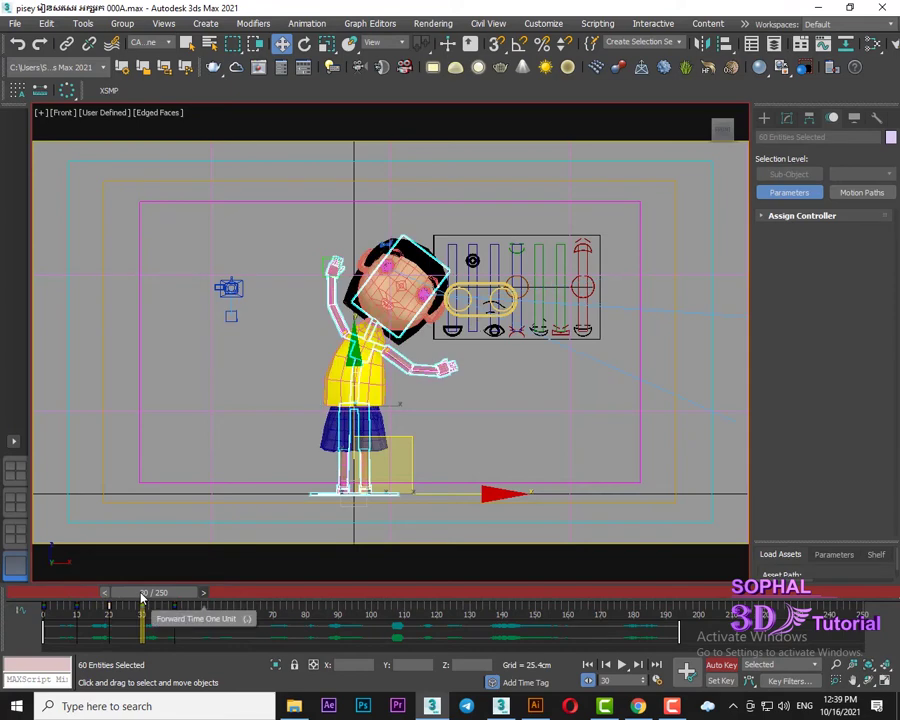
key("period")
key("period")
key("period")
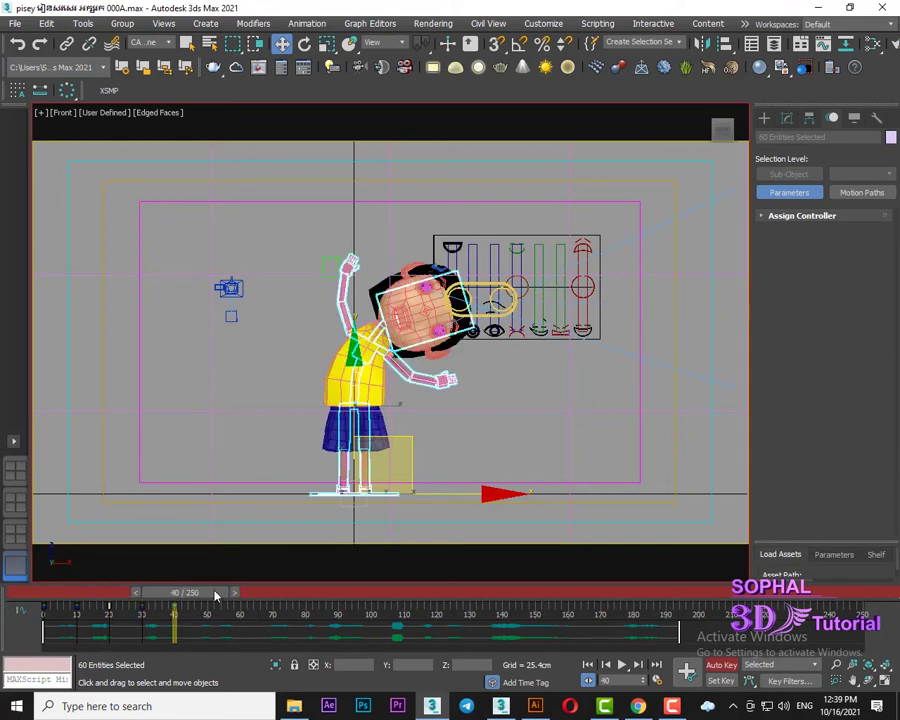
left_click_drag(215, 593, 50, 593)
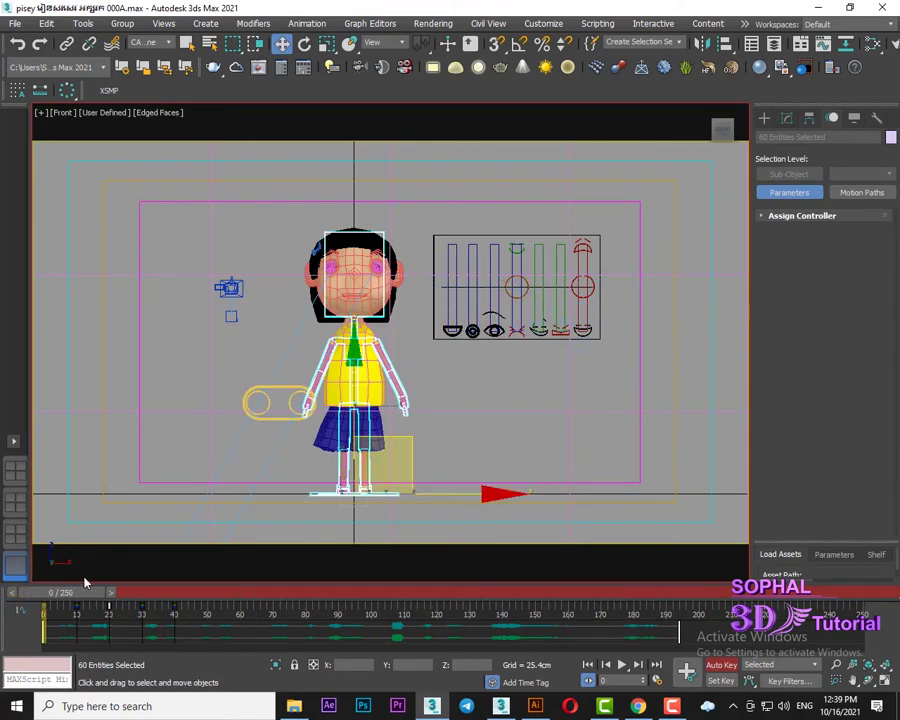
key("period")
key("period")
key("period")
key("period")
key("period")
key("period")
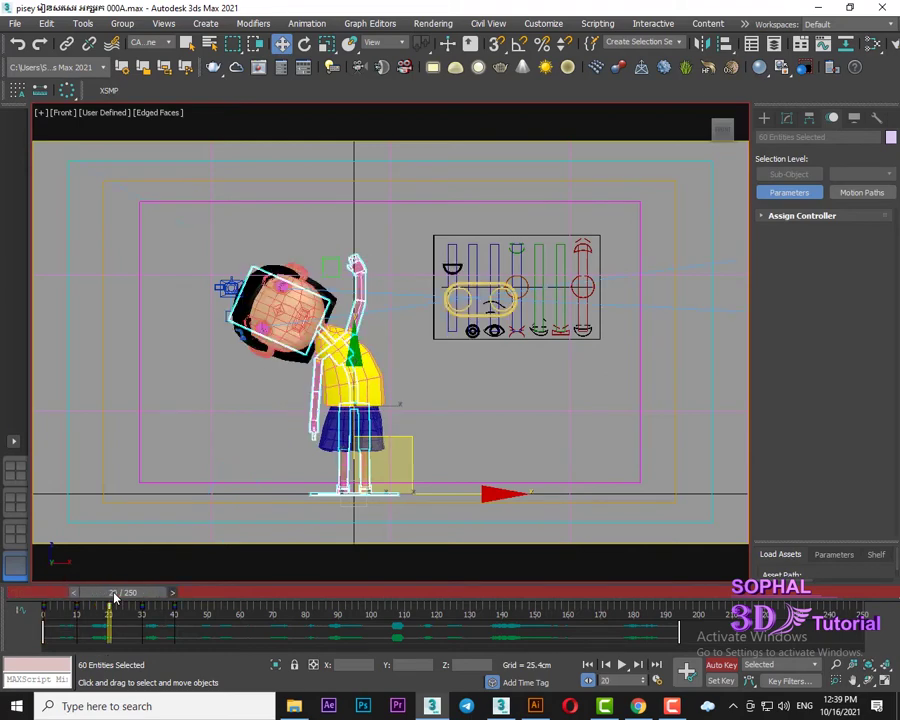
key("period")
key("period")
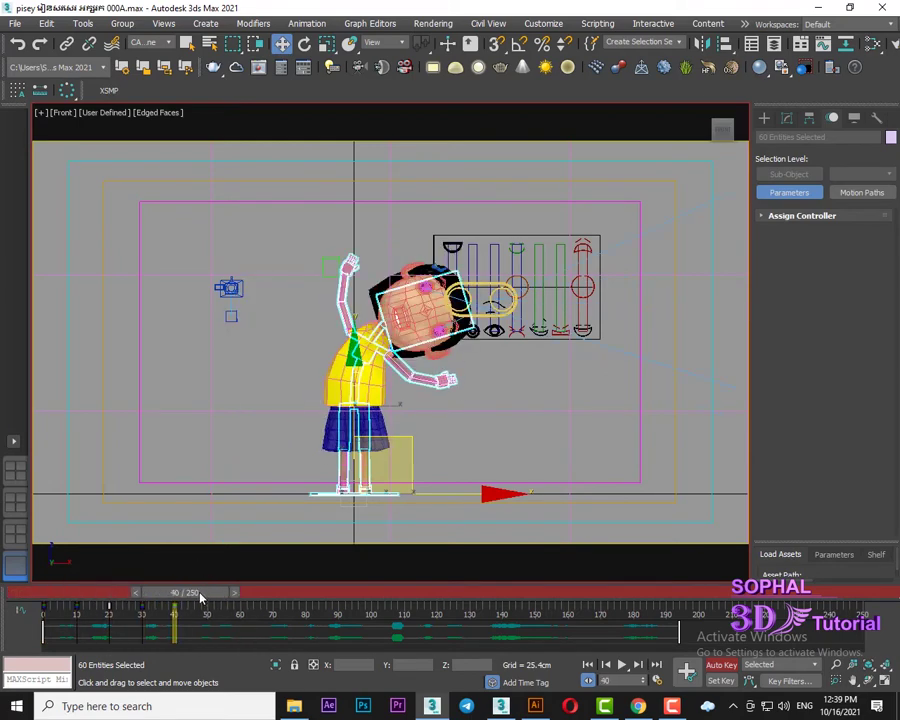
Shift-drag the frame-0 key to frame 50 to restore the neutral standing pose
mouse_move(200, 597)
left_mouse_down()
mouse_move(226, 594)
mouse_move(232, 603)
left_mouse_up()
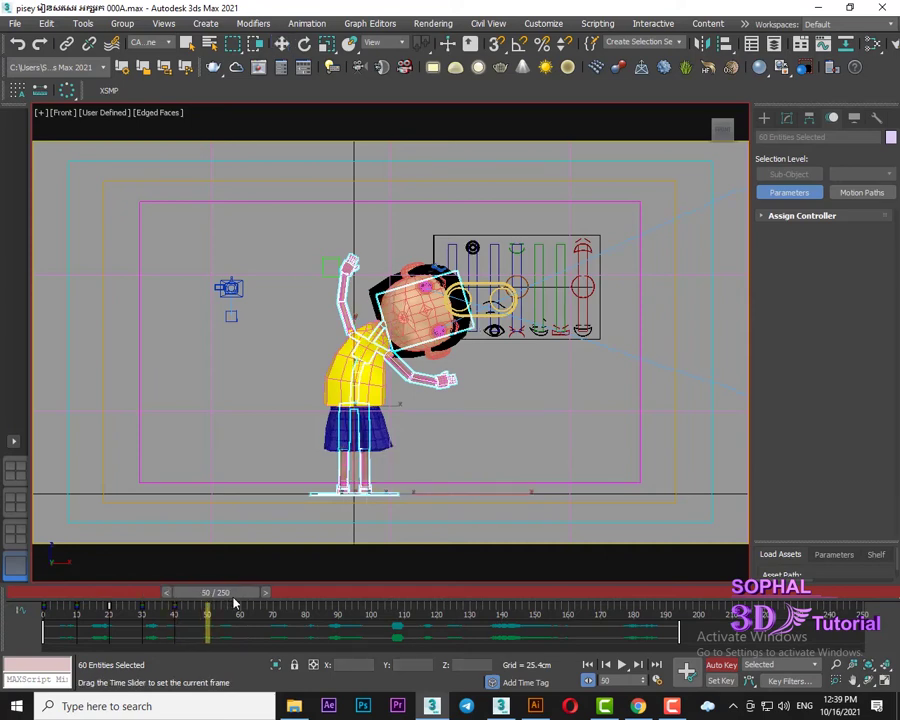
key("w")
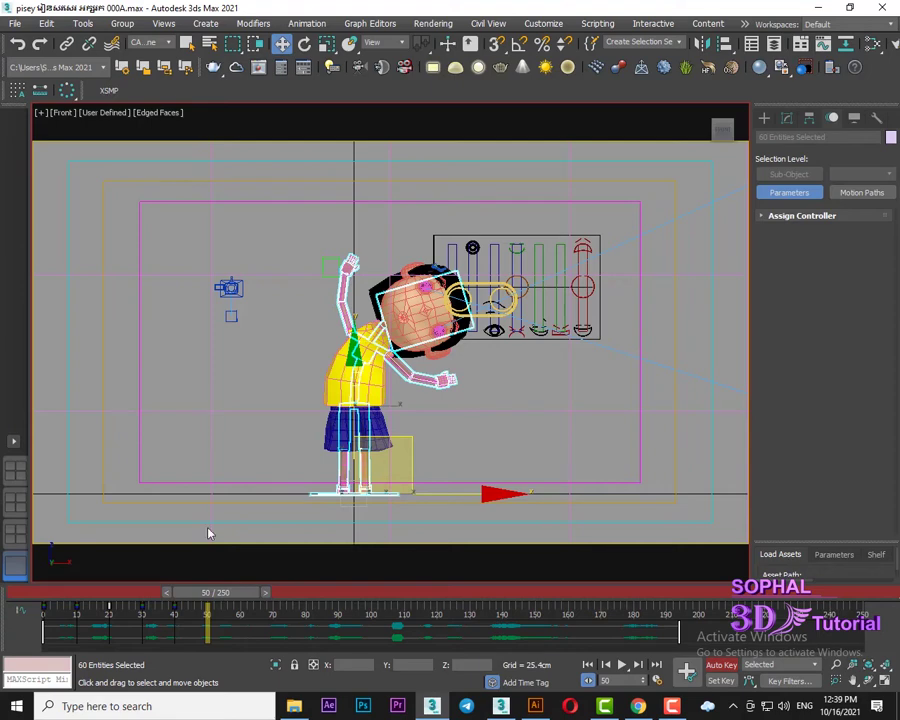
left_click_drag(166, 592, 220, 595)
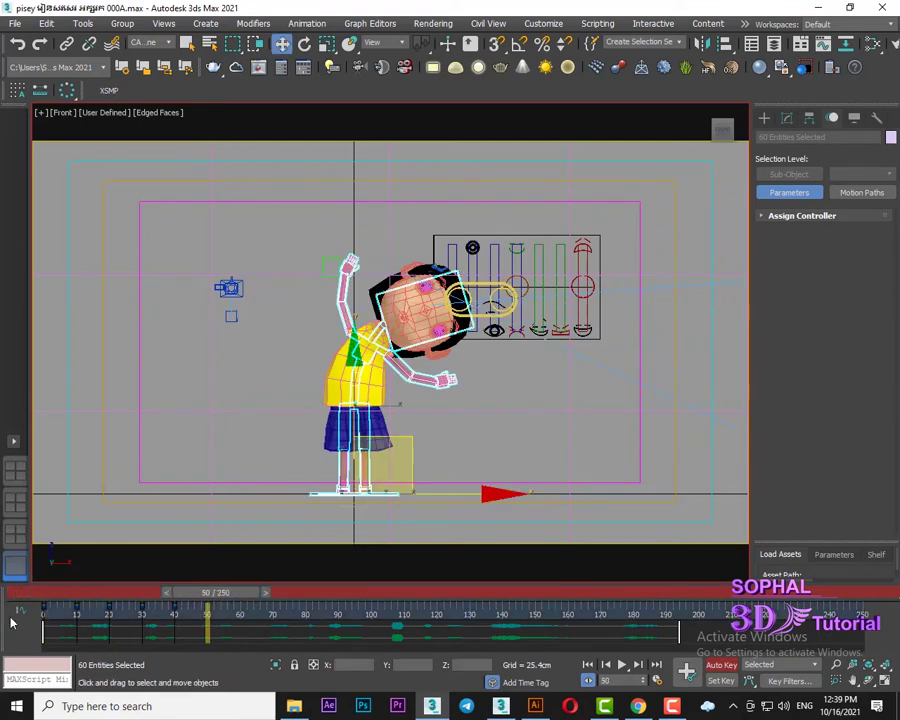
left_click_drag(43, 610, 115, 610, "shift")
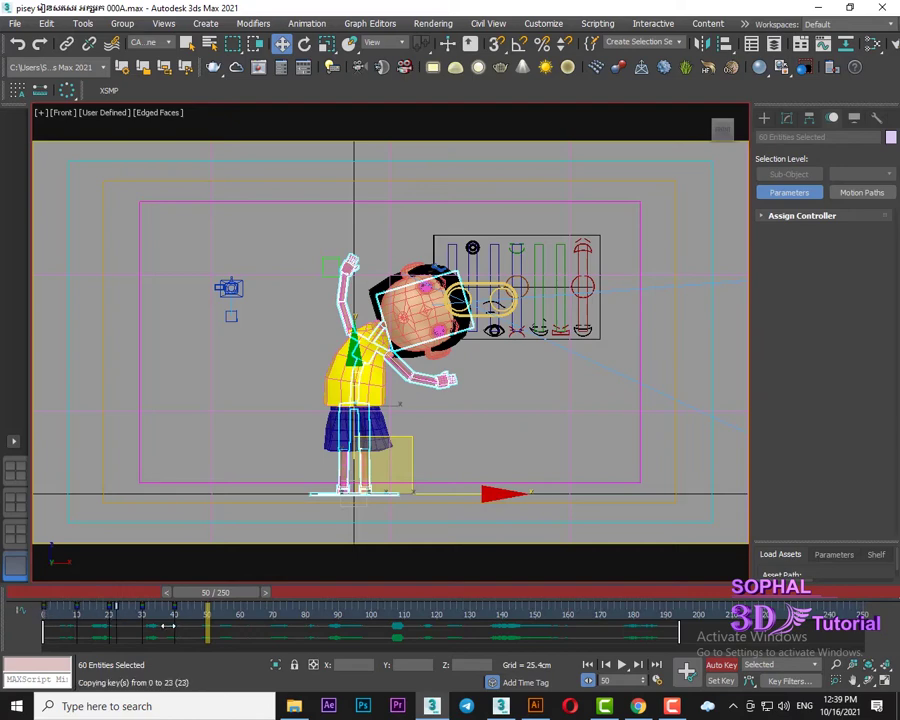
left_click_drag(208, 630, 208, 630, "shift")
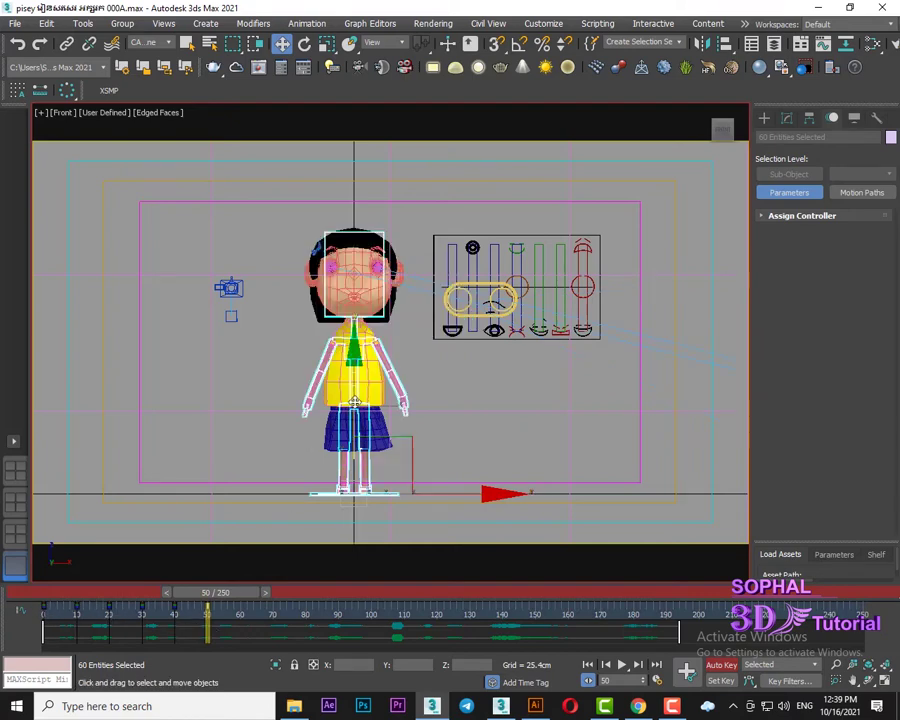
Try moving a finger bone of the hand, then cancel the move and clear the selection
left_click(419, 421)
scroll(412, 410, "up", 4)
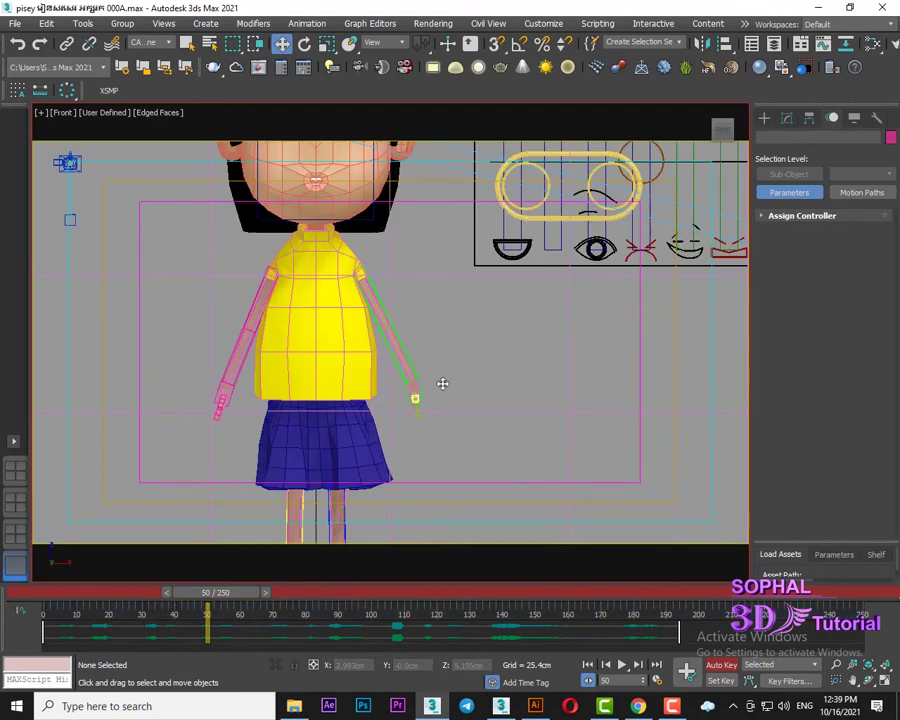
left_click(414, 397)
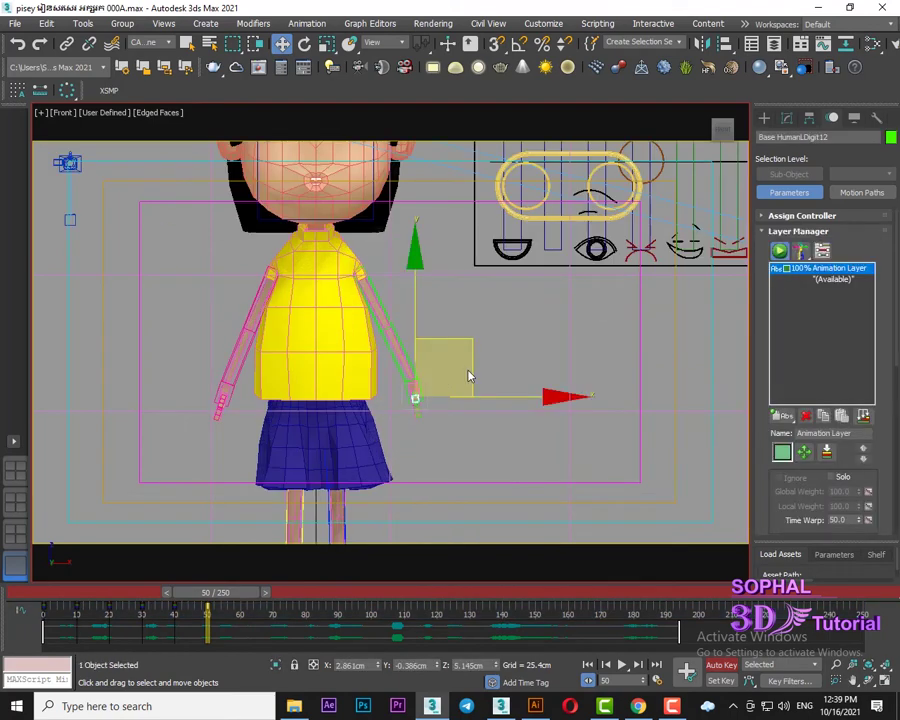
left_click(426, 410)
left_click(414, 395)
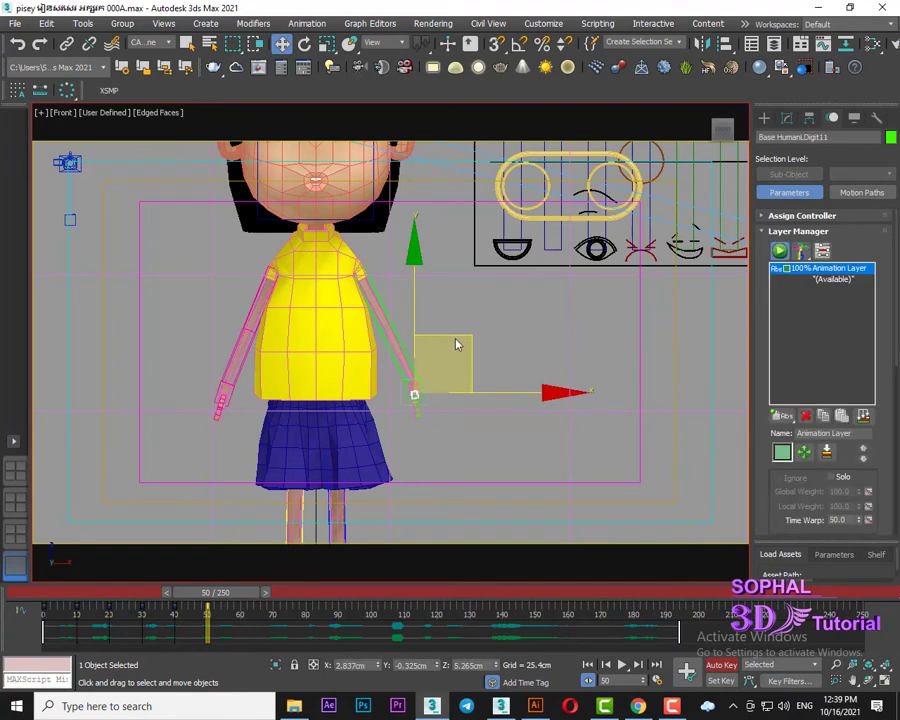
left_click_drag(456, 345, 442, 312)
right_click(442, 312)
left_click(446, 424)
At frame 50, shift one palm control slightly outward and raise the other palm slightly
left_click(416, 388)
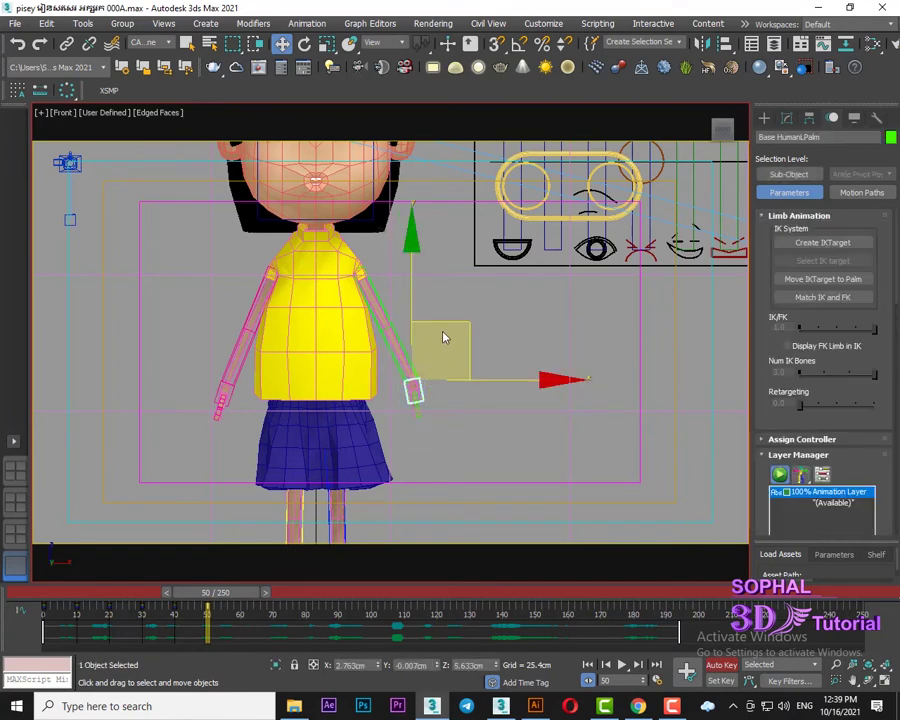
left_click_drag(441, 319, 434, 316)
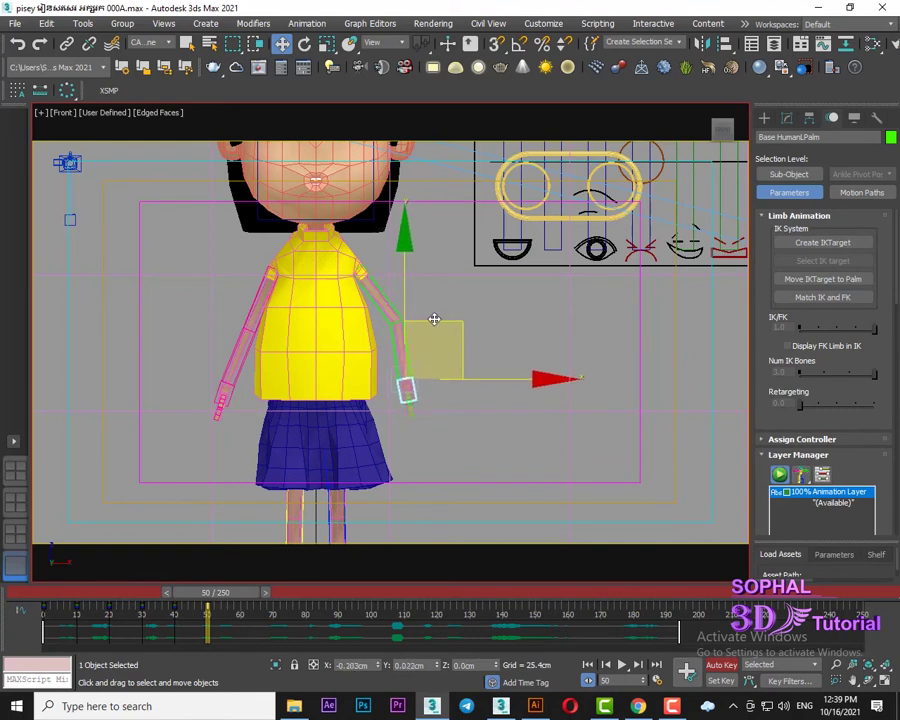
left_click(273, 366)
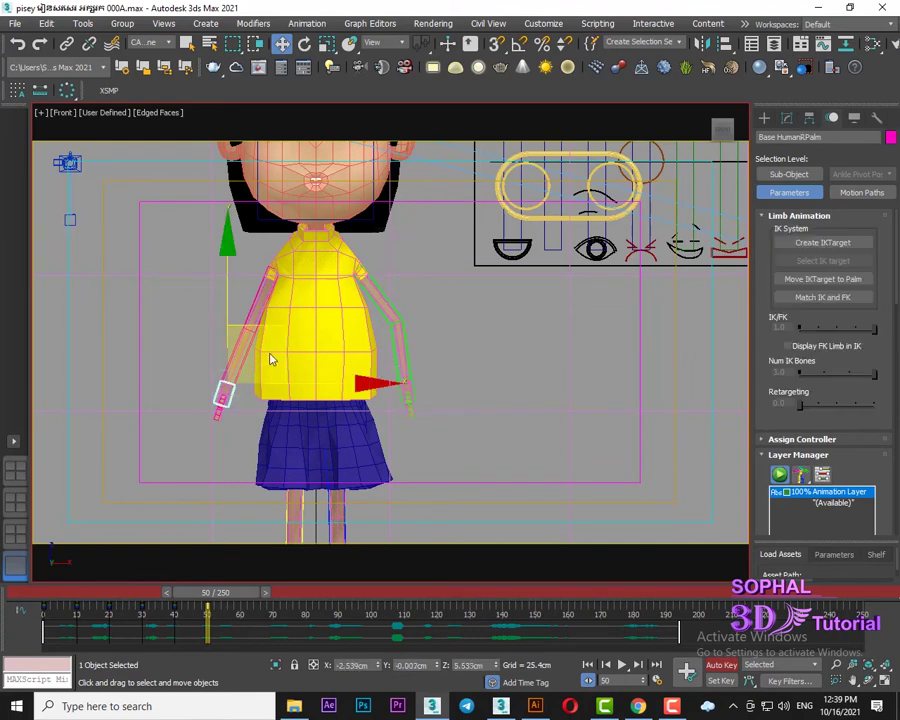
left_click_drag(283, 346, 282, 341)
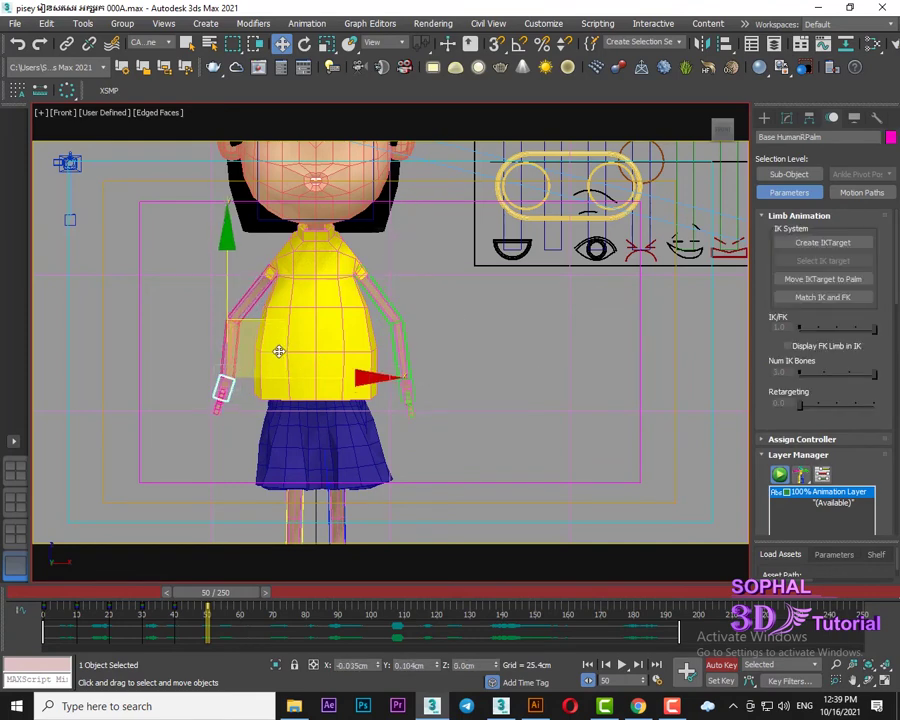
Rotate the first hand's whole hierarchy about −44 degrees at frame 50
left_click(304, 43)
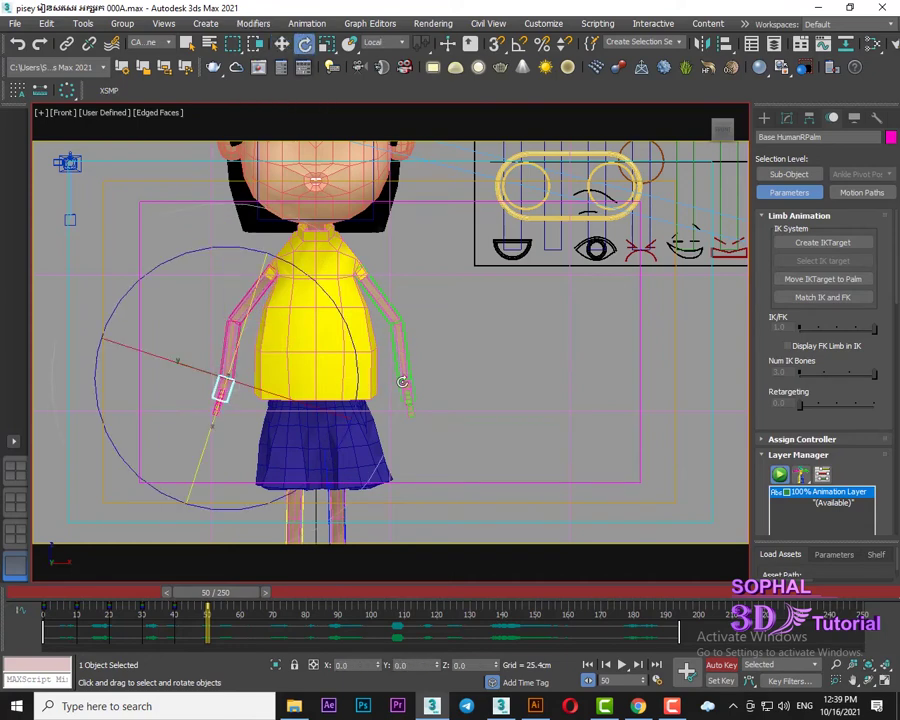
scroll(401, 381, "up", 5)
left_click(428, 346)
double_click(425, 346)
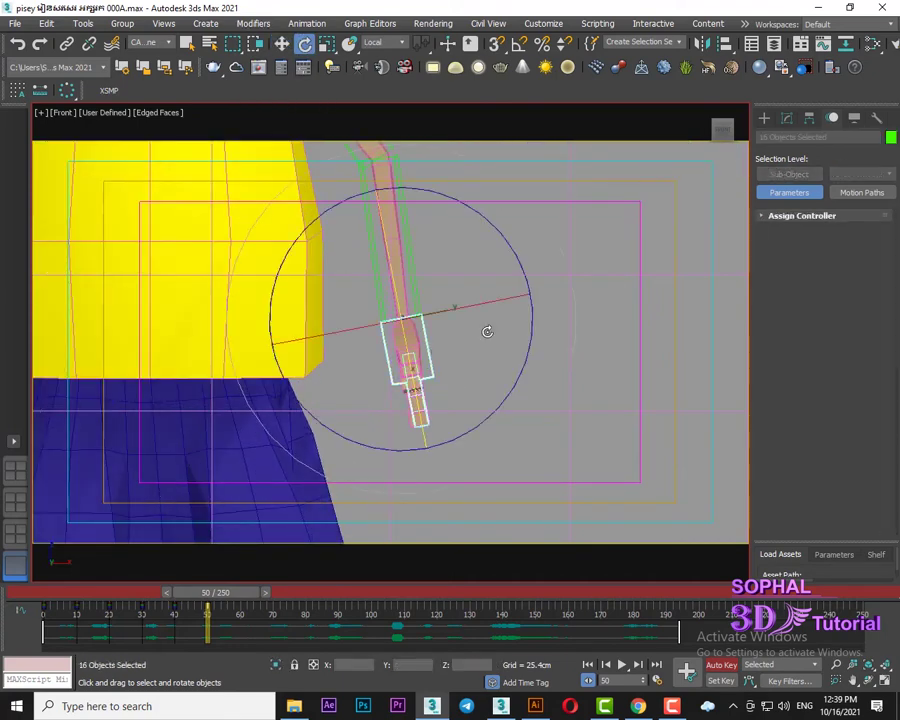
left_click_drag(530, 321, 530, 379)
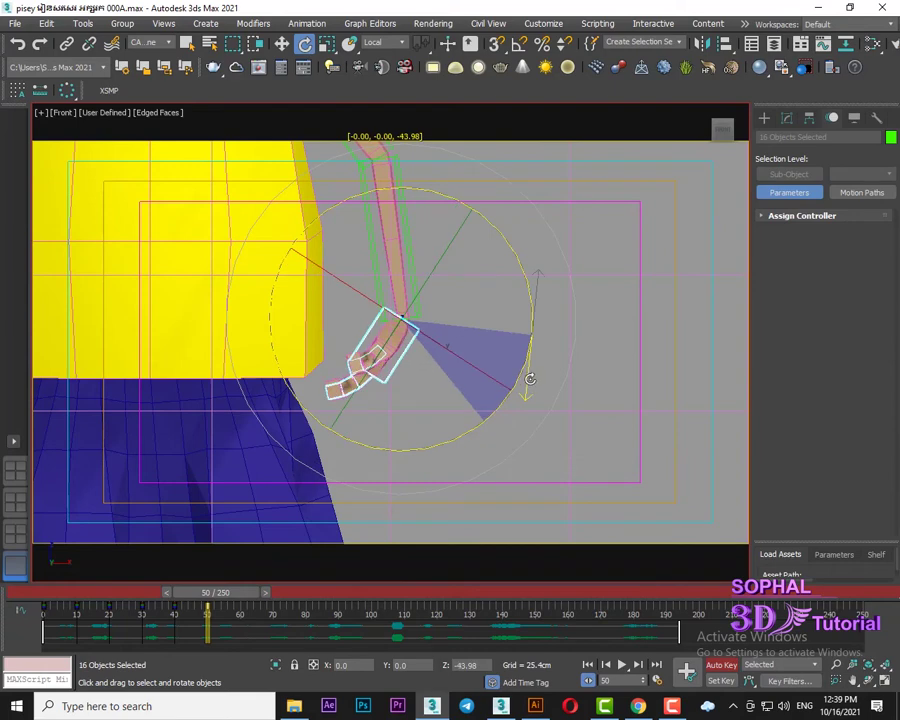
scroll(530, 379, "down", 5)
Rotate the other hand's whole hierarchy at frame 50
left_click(261, 414)
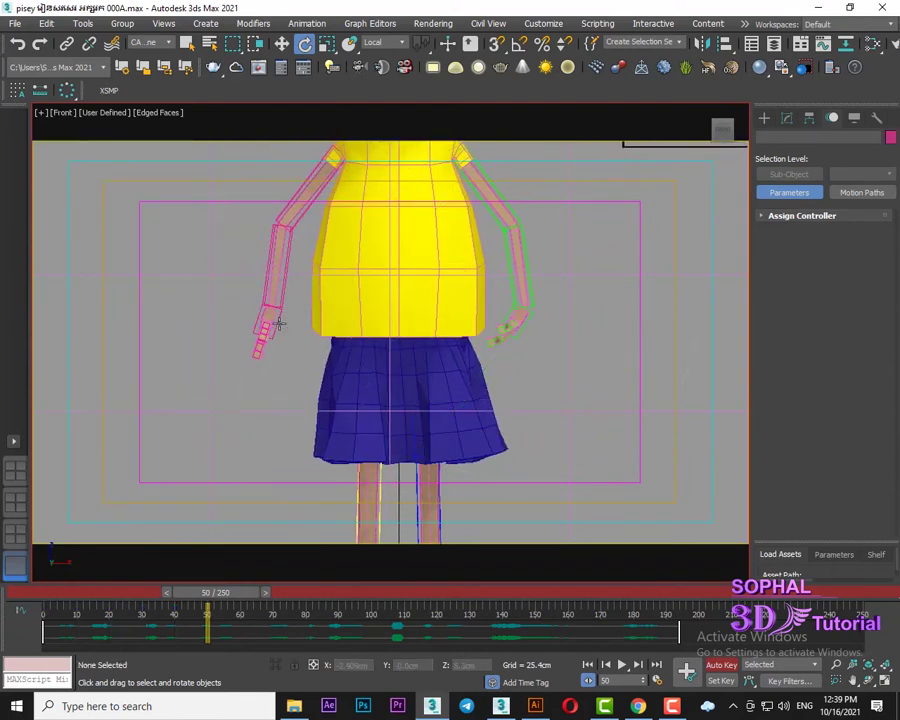
left_click(266, 322)
double_click(264, 320)
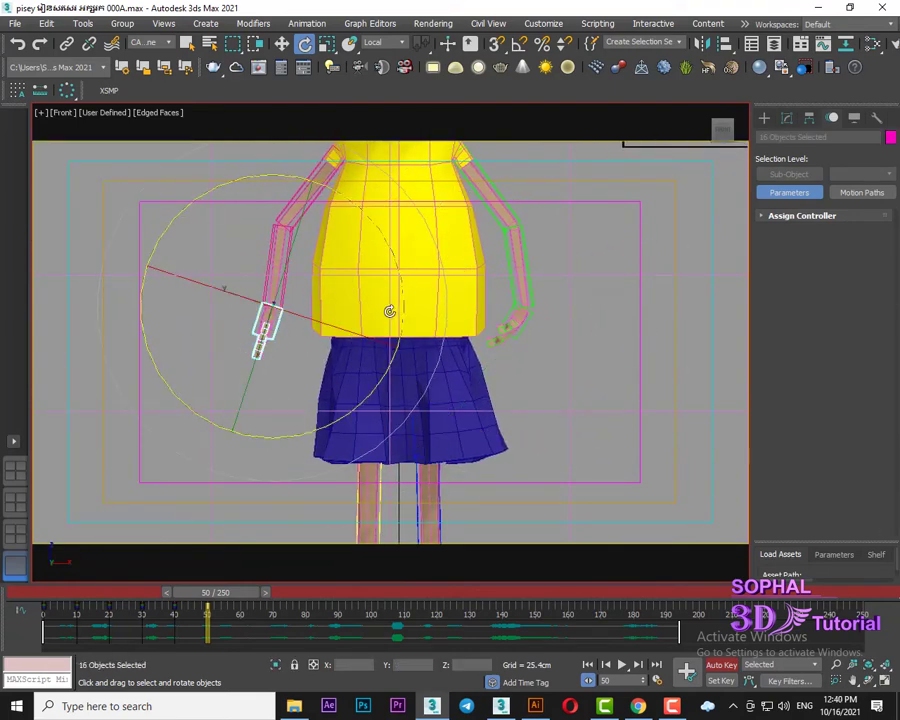
left_click_drag(404, 294, 566, 334)
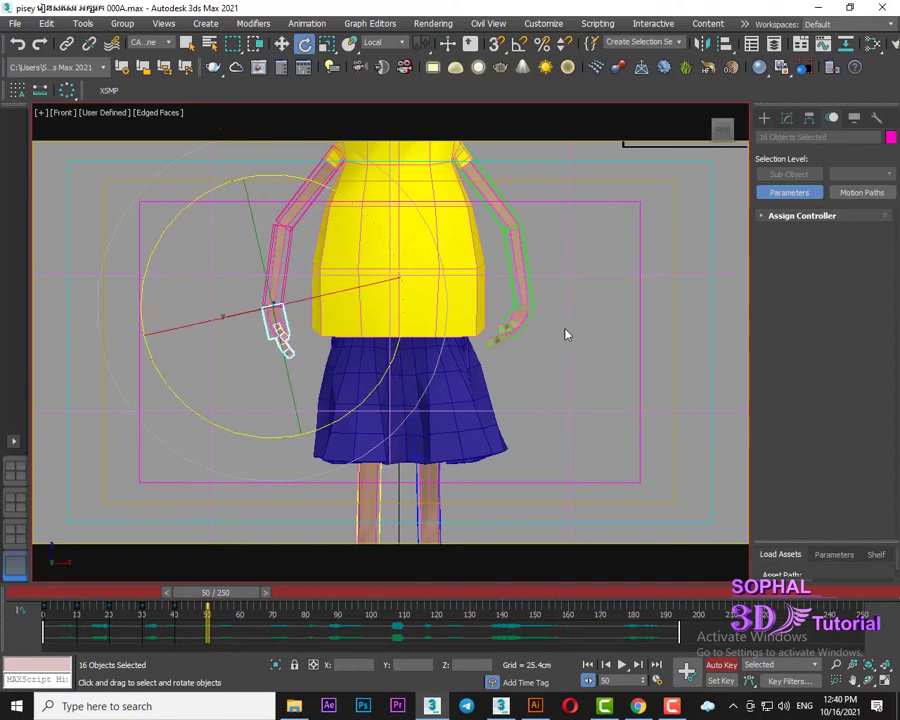
scroll(527, 396, "down", 5)
scroll(527, 396, "up", 2)
scroll(466, 382, "up", 2)
scroll(430, 410, "up", 2)
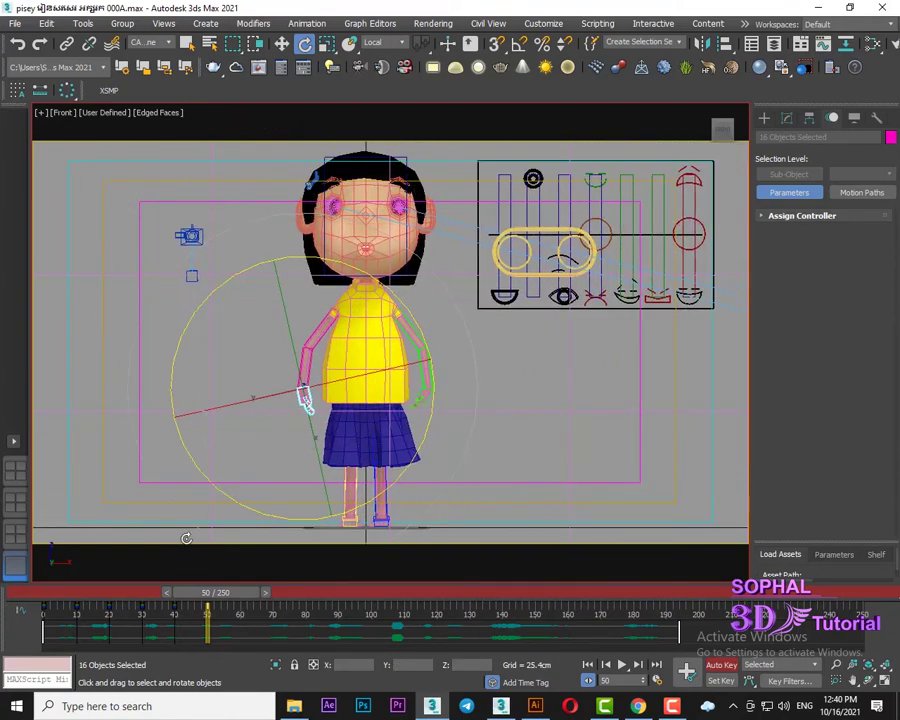
At frame 0, rotate both hands lower so the arms hang beside the hips
left_click_drag(205, 594, 84, 597)
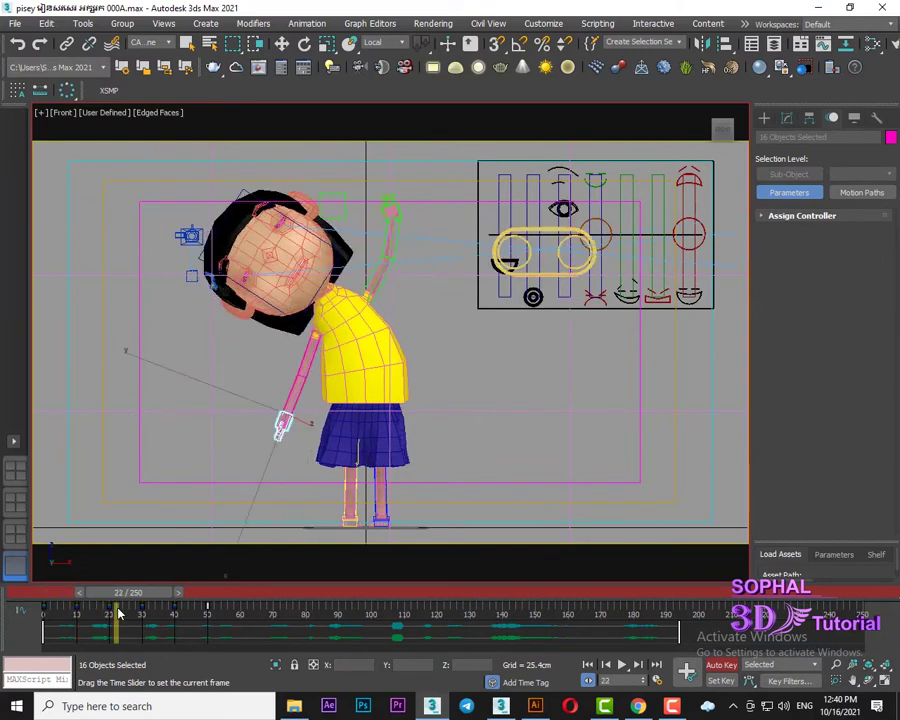
left_click_drag(84, 597, 50, 596)
scroll(380, 411, "up", 2)
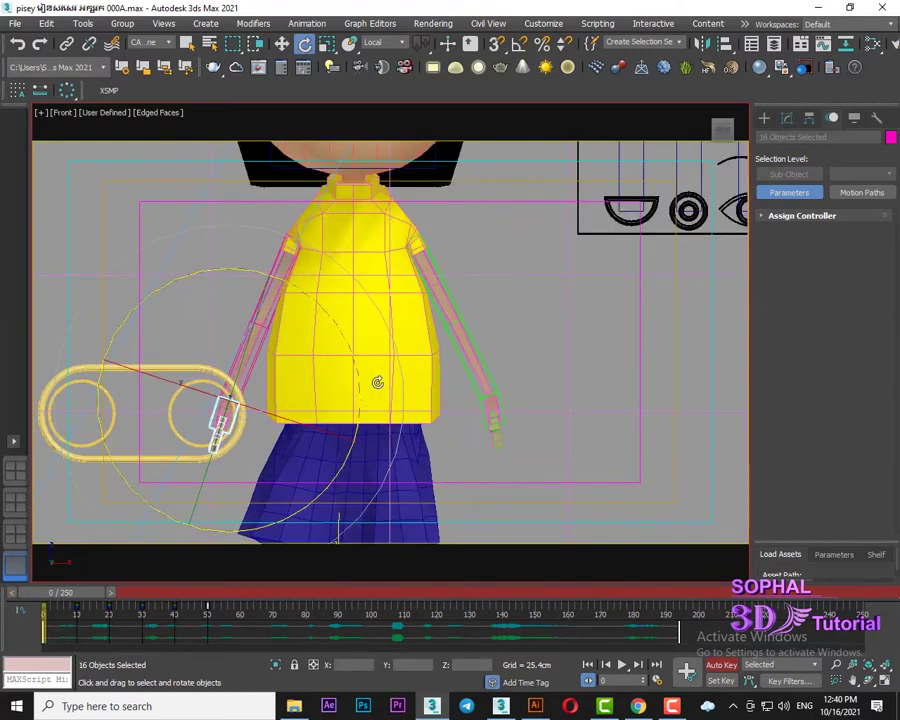
mouse_move(359, 368)
left_mouse_down()
mouse_move(349, 351)
mouse_move(433, 349)
left_mouse_up()
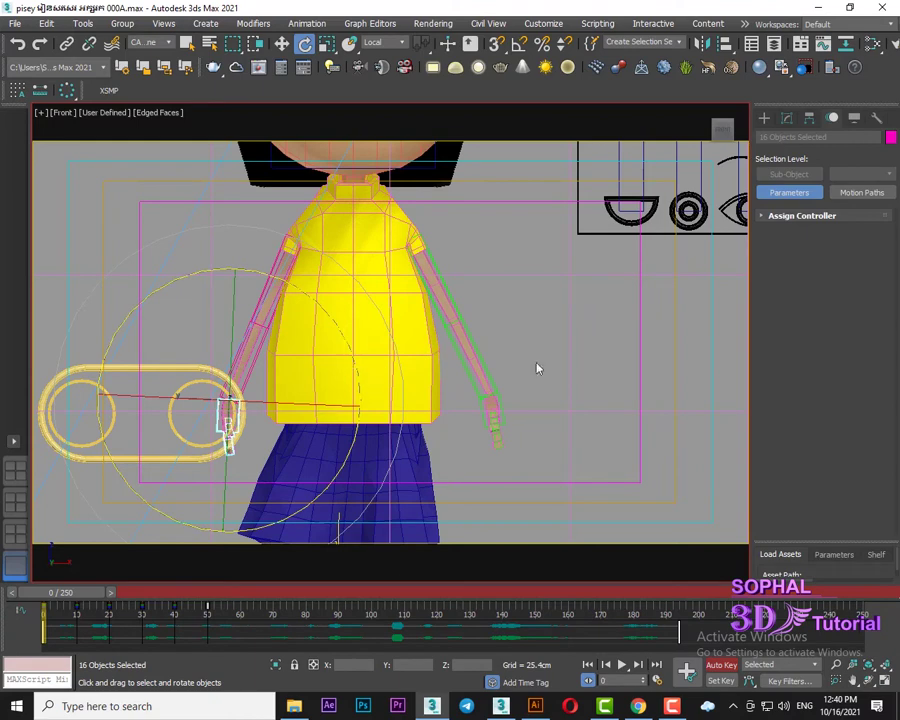
left_click(516, 406)
double_click(493, 412)
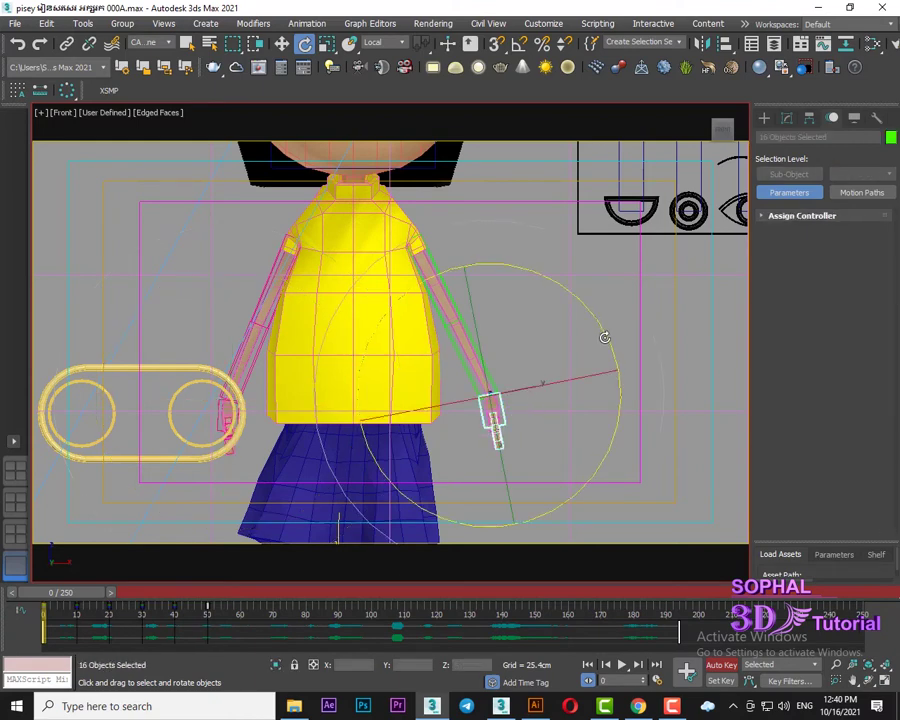
left_click_drag(604, 337, 612, 366)
left_click(528, 388)
scroll(461, 432, "down", 3)
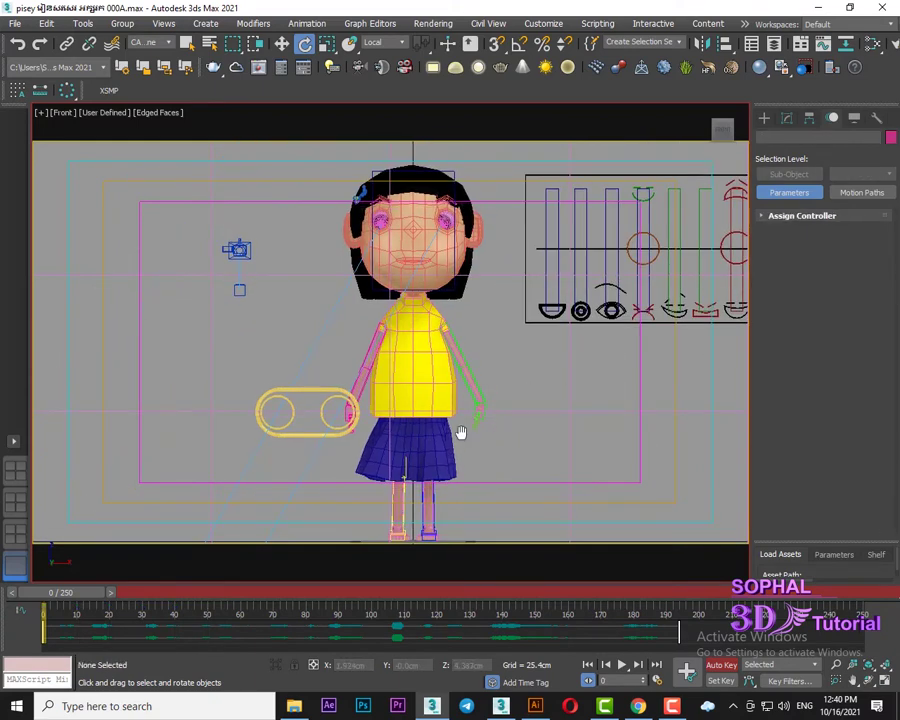
Stop the playback, check the pose at frame 53, then return to frame 0
left_click(280, 43)
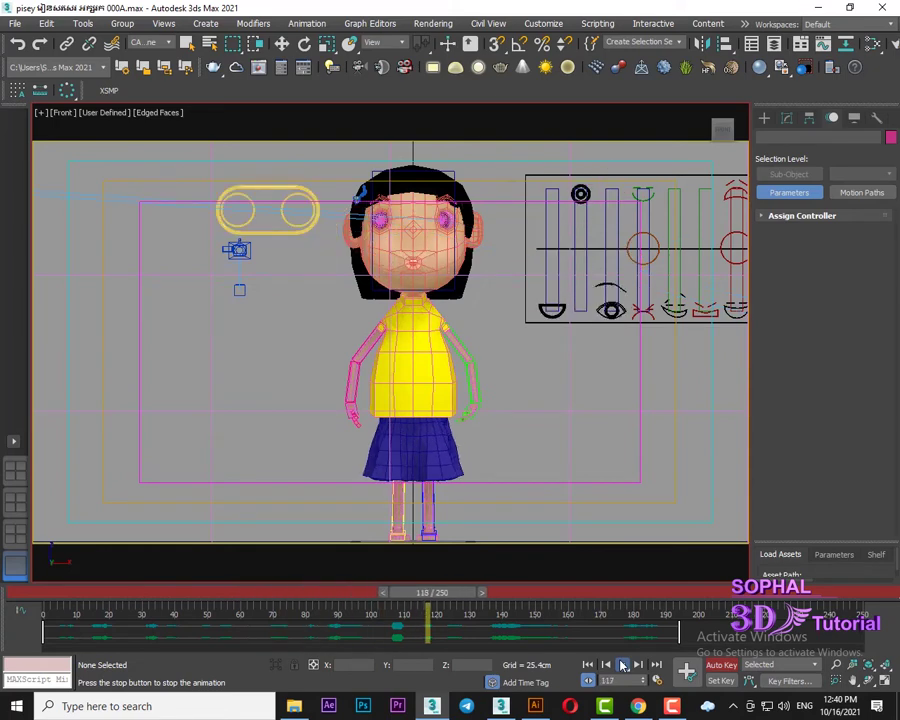
left_click(622, 667)
mouse_move(287, 600)
left_mouse_down()
mouse_move(136, 600)
mouse_move(232, 600)
mouse_move(236, 610)
mouse_move(396, 591)
mouse_move(170, 600)
mouse_move(266, 600)
mouse_move(302, 620)
mouse_move(366, 618)
left_mouse_up()
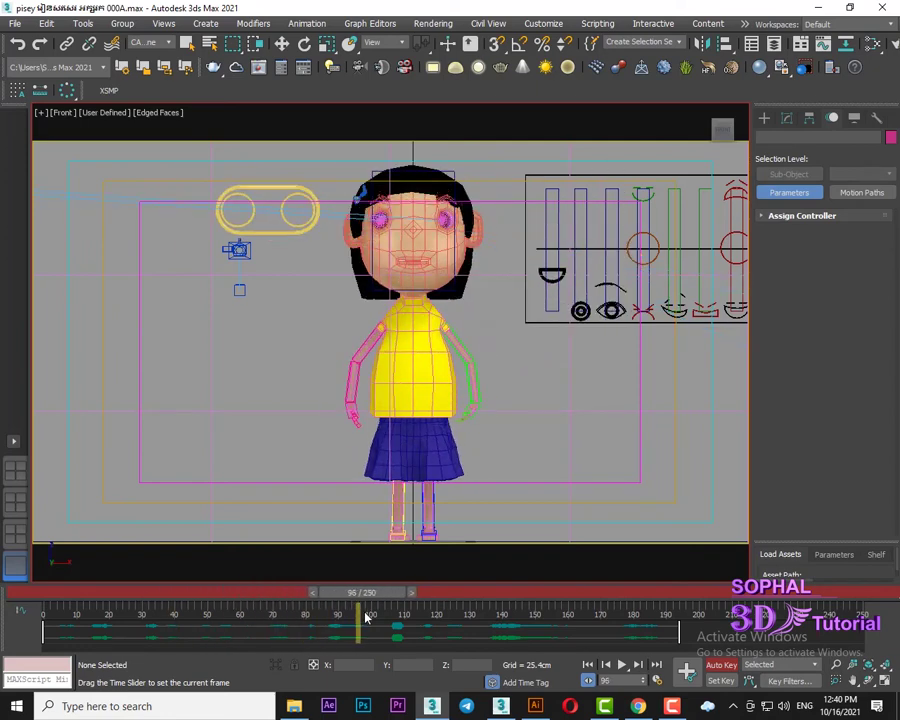
key("Home")
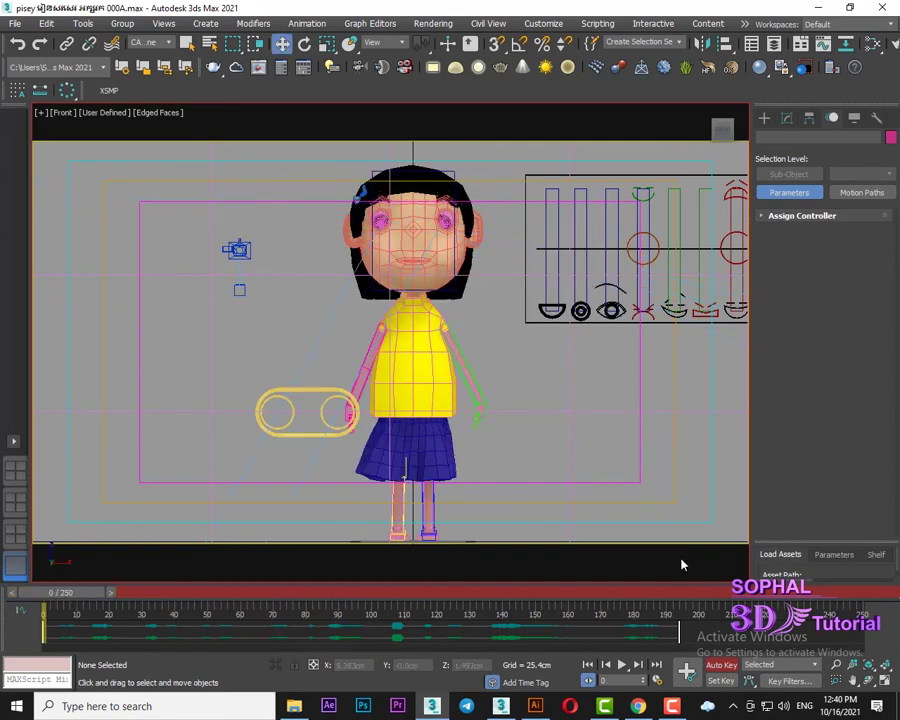
Replay the animation, stop it, and move the time slider to frame 64
left_click(624, 665)
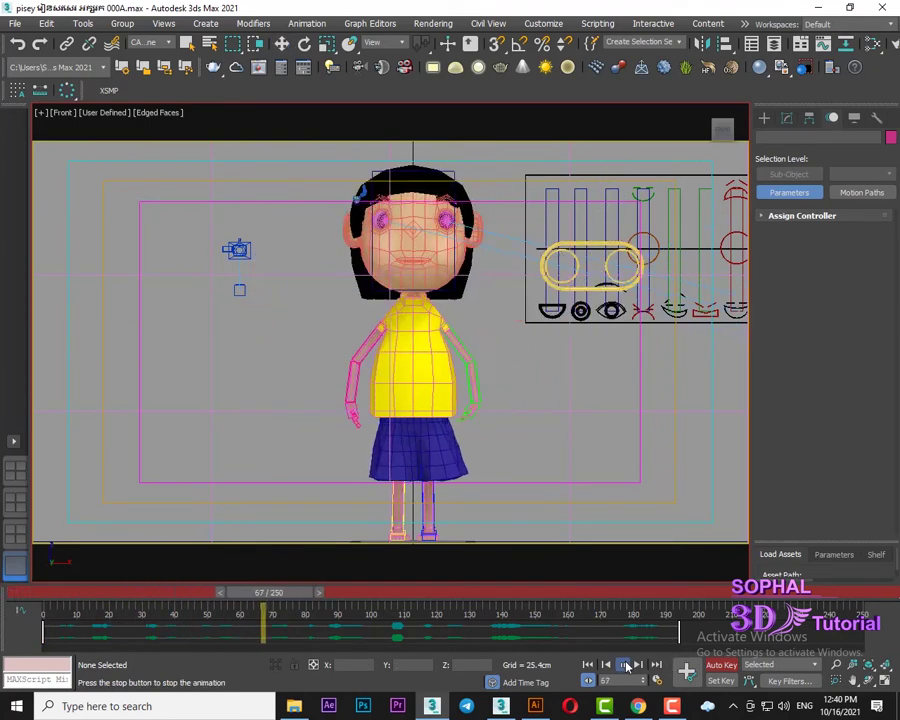
left_click(624, 665)
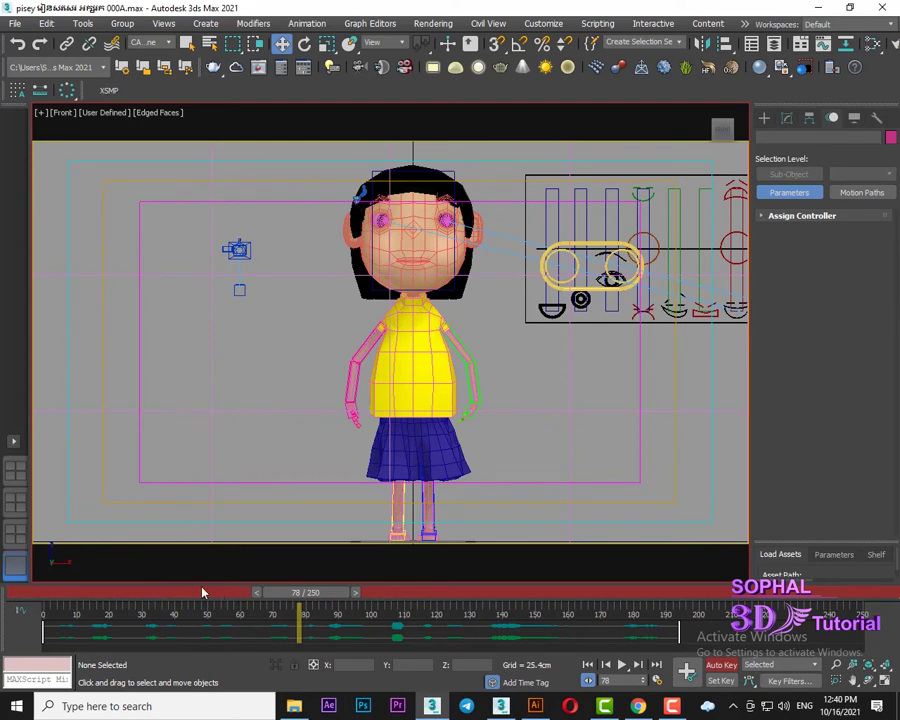
left_click_drag(200, 588, 265, 620)
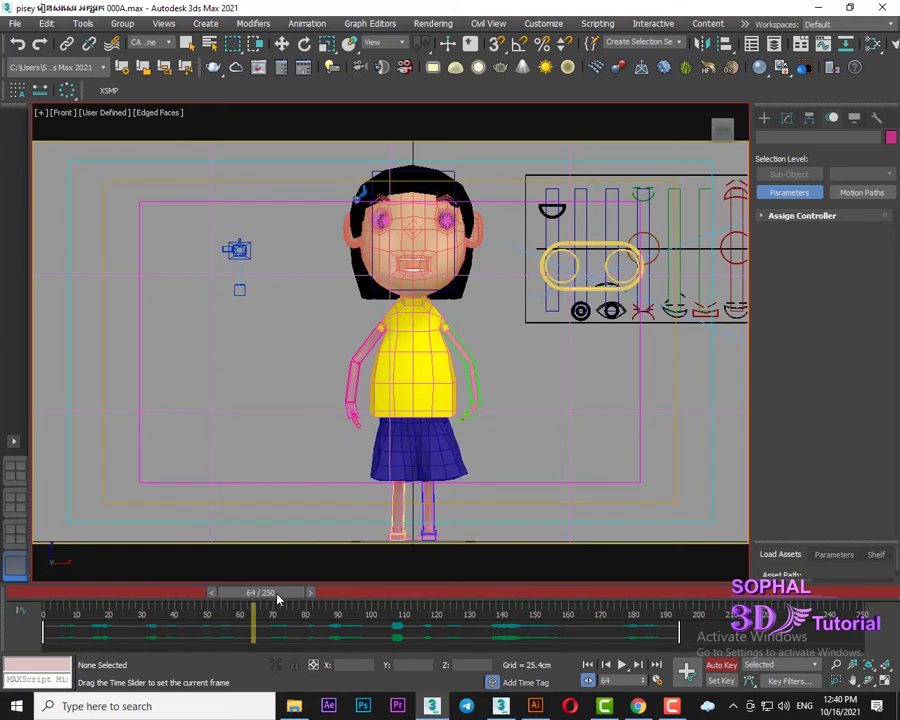
key("w")
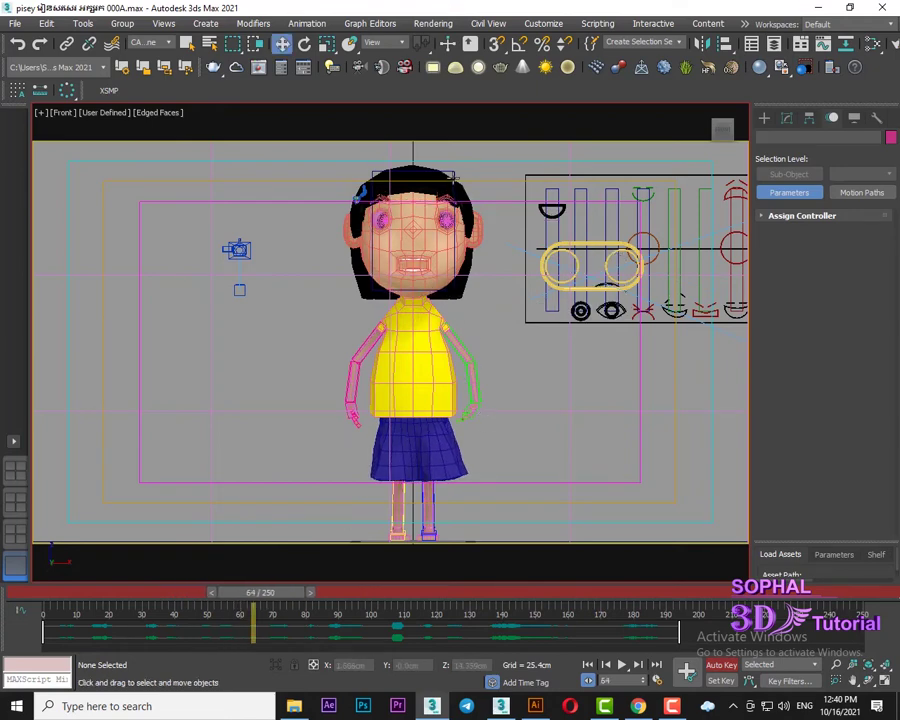
At frame 60, tilt the girl's head to one side
left_click(412, 230)
left_click_drag(253, 592, 260, 598)
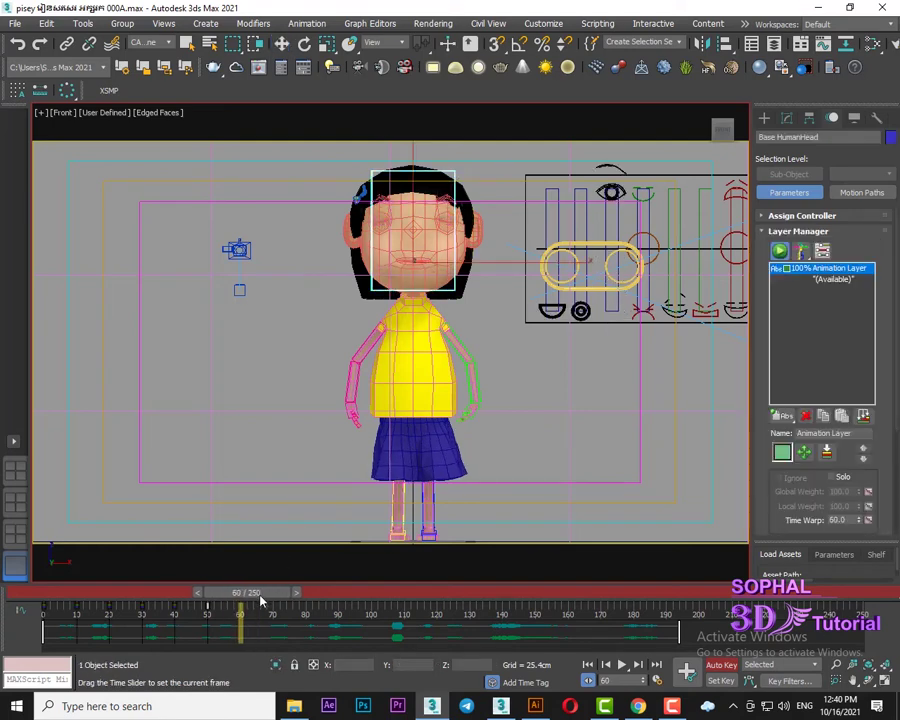
left_click(304, 43)
mouse_move(440, 215)
left_mouse_down()
mouse_move(445, 266)
mouse_move(480, 310)
left_mouse_up()
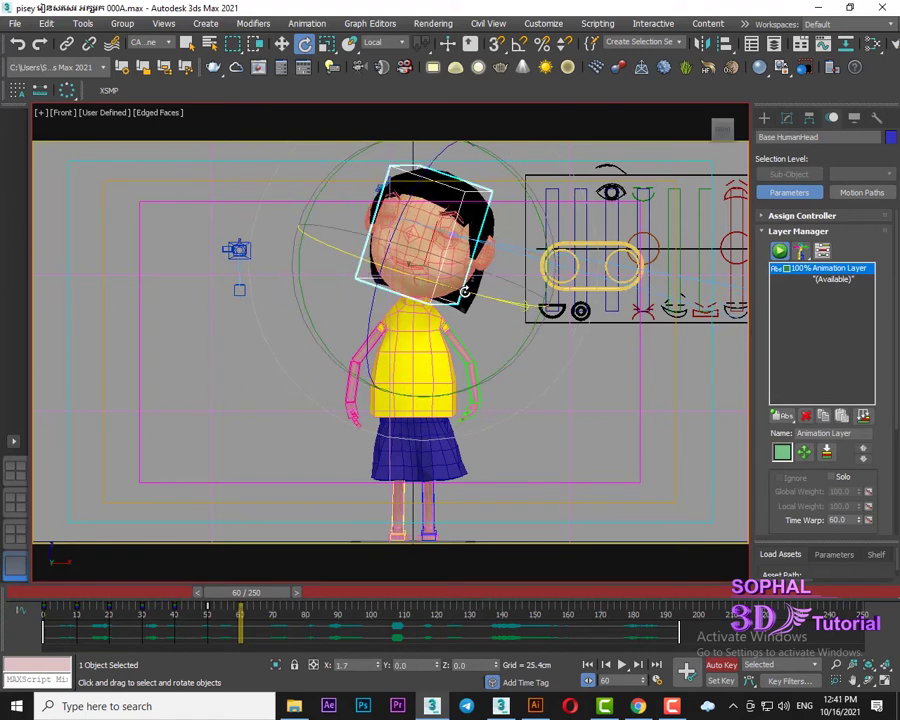
Rotate the ribcage to tilt the upper body, and undo a trial 7.5-degree pelvis tilt
left_click(550, 431)
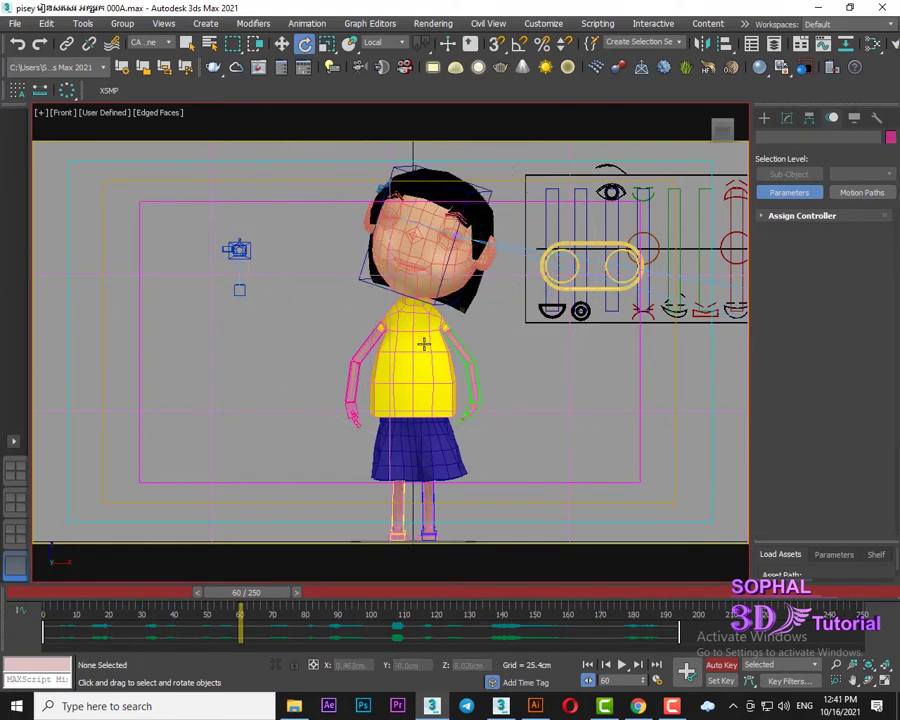
left_click(414, 343)
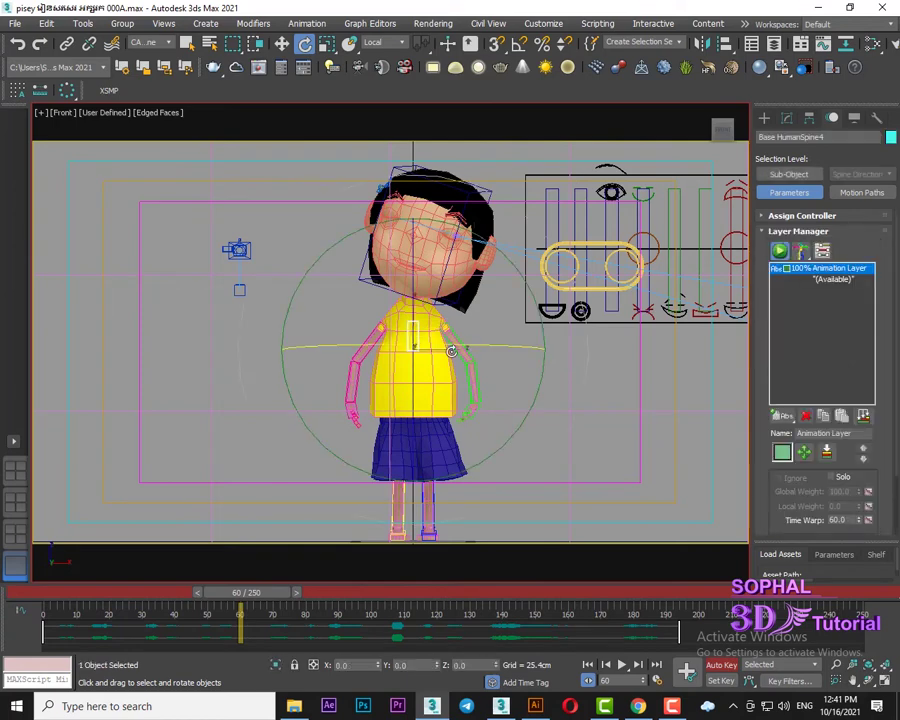
left_click(614, 424)
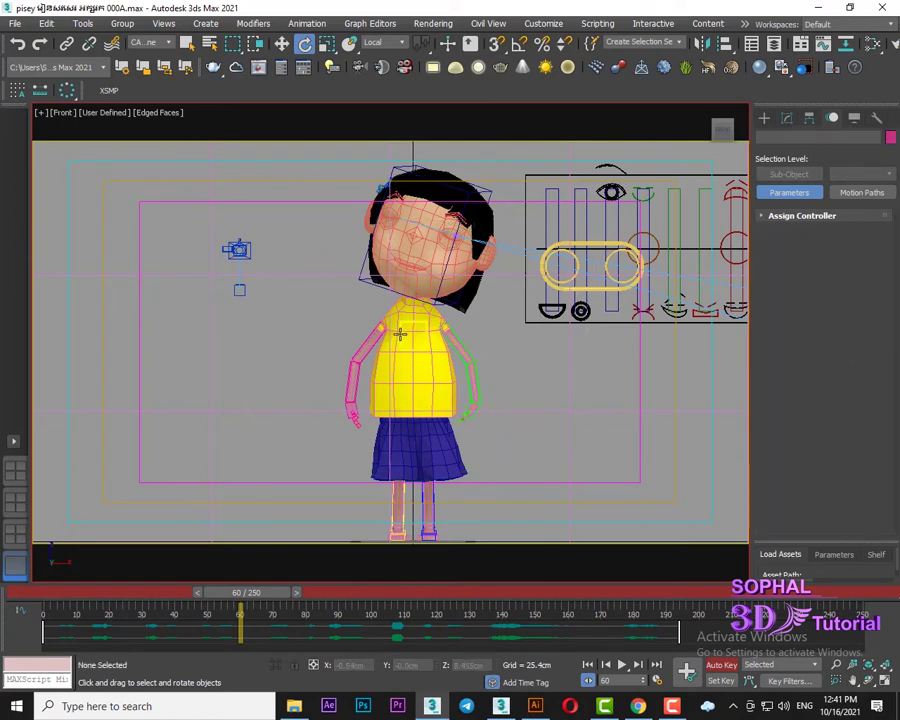
left_click(400, 333)
mouse_move(486, 326)
left_mouse_down()
mouse_move(509, 323)
mouse_move(538, 468)
left_mouse_up()
left_click(538, 468)
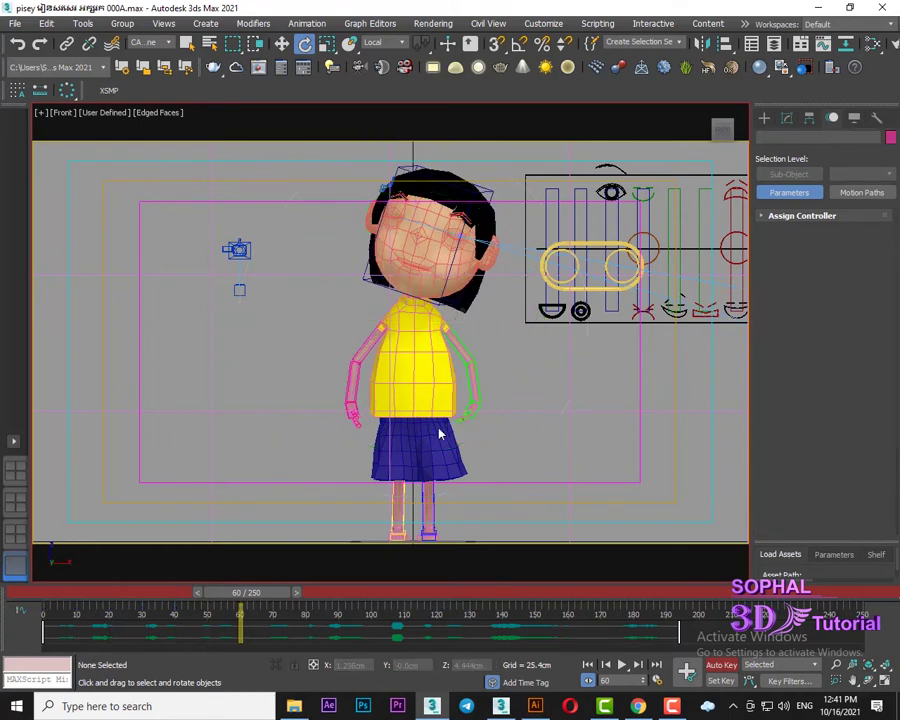
left_click(413, 413)
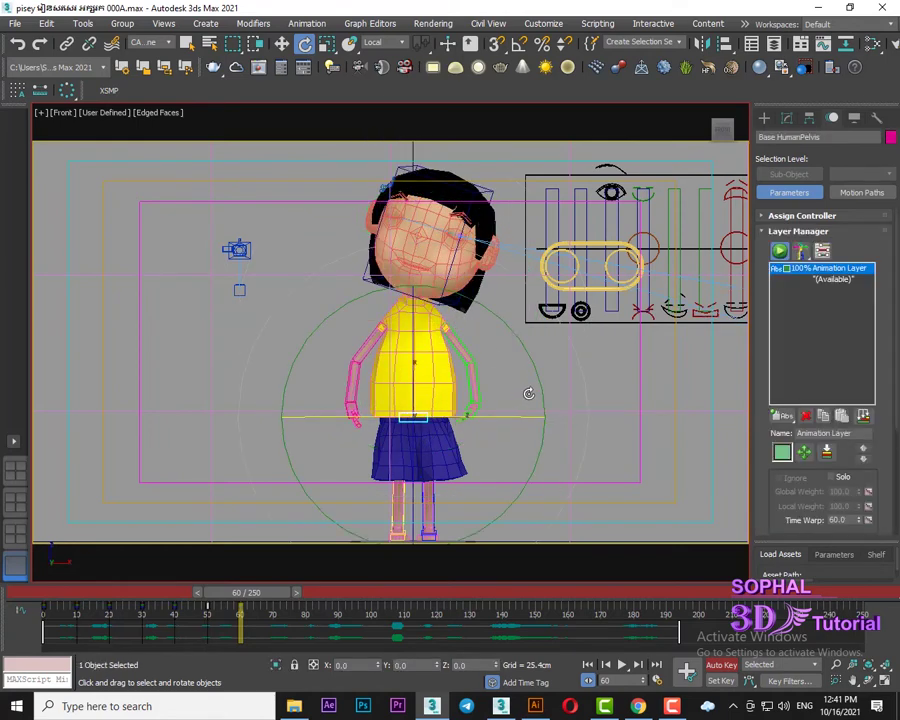
left_click_drag(516, 417, 527, 419)
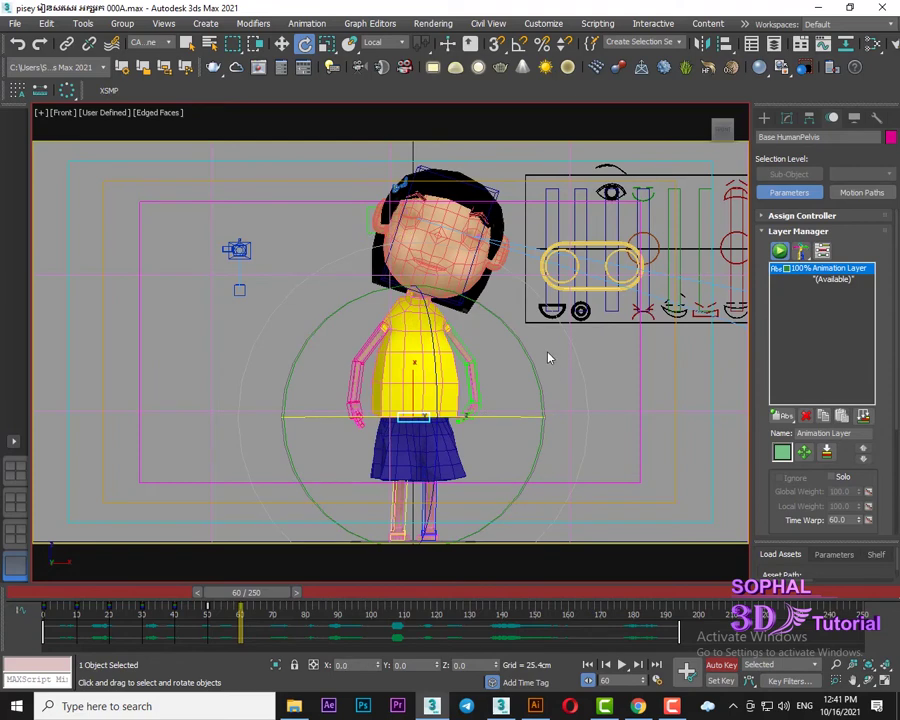
left_click_drag(522, 363, 522, 354)
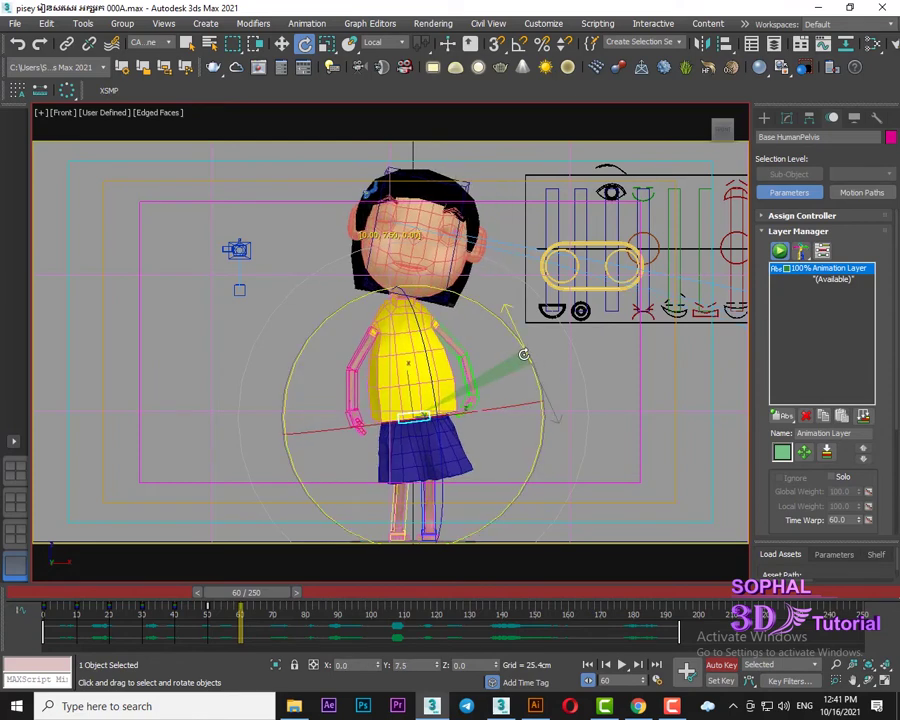
key("ctrl+z")
key("ctrl+z")
key("ctrl+z")
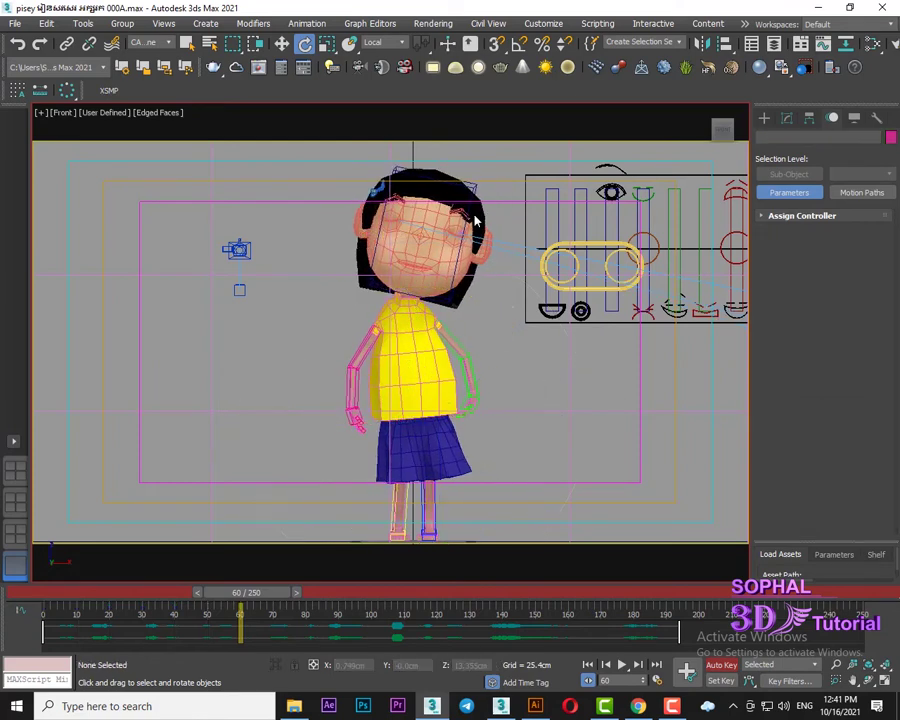
Tilt the head sideways again, then pick the right palm controller
left_click(465, 240)
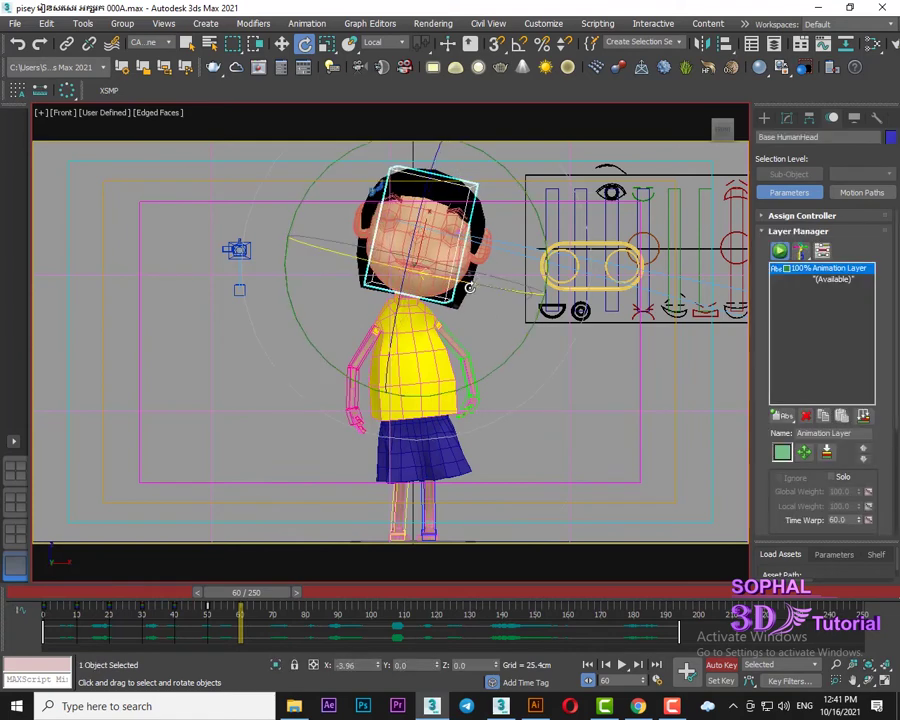
left_click_drag(500, 213, 519, 198)
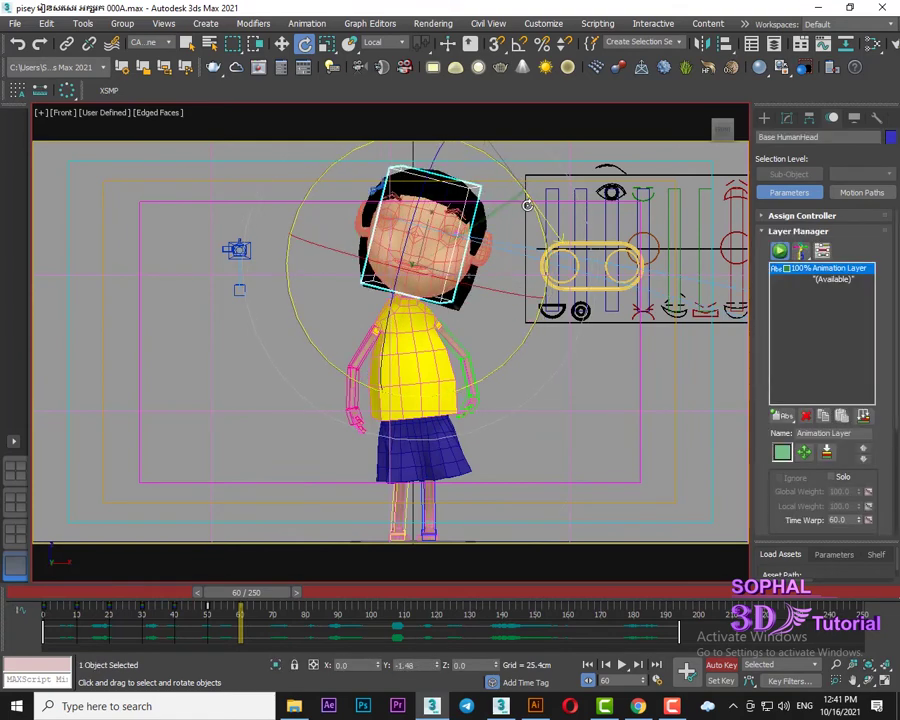
left_click(282, 43)
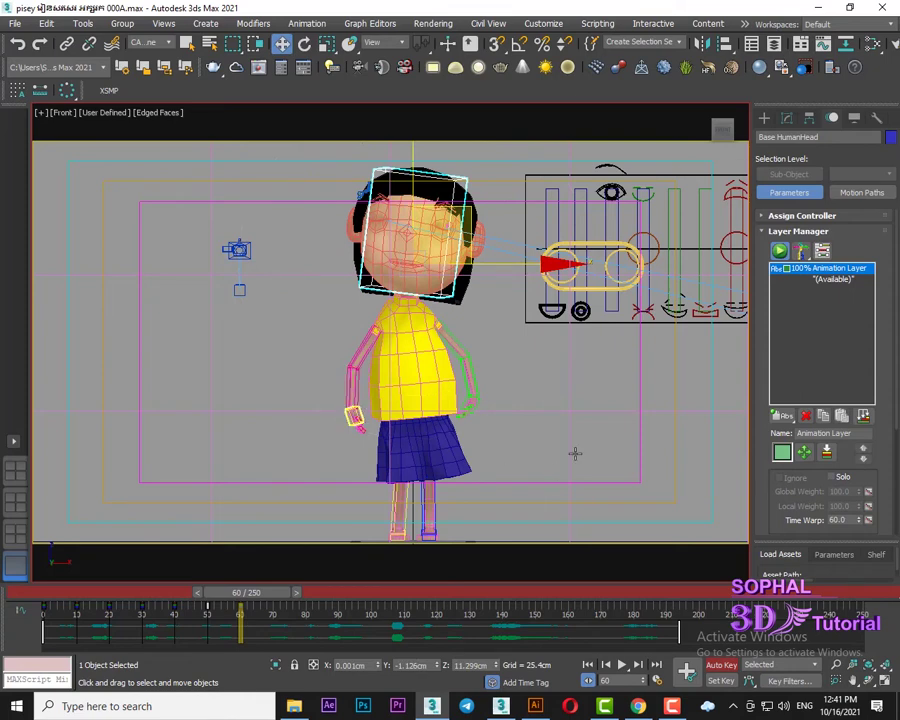
left_click(355, 415)
Restore four viewports, turn the perspective into a Left view, and raise the right palm forward
left_click(886, 684)
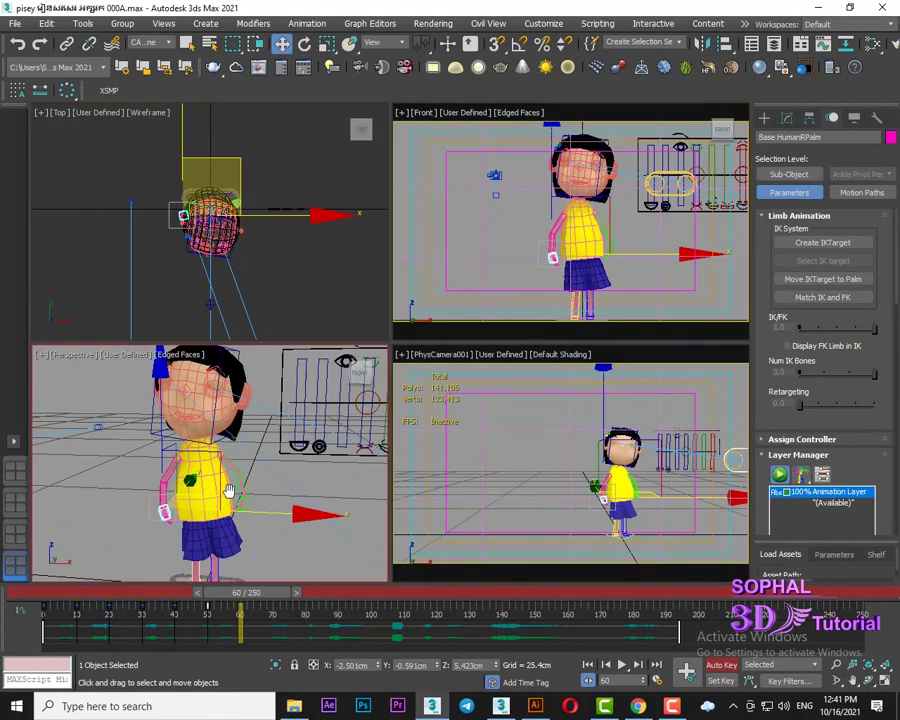
middle_click_drag(224, 476, 214, 450)
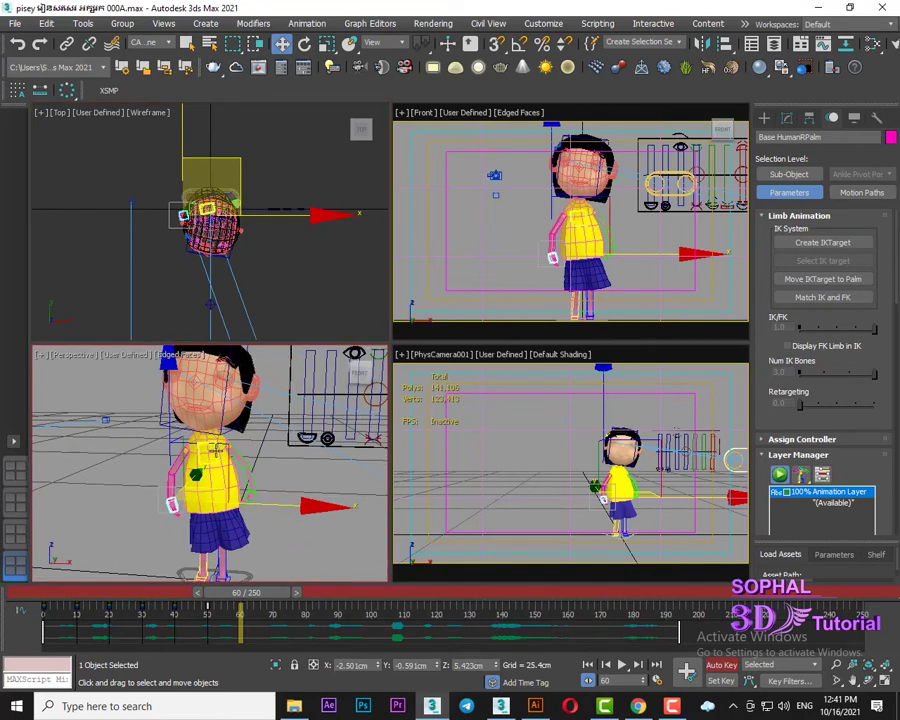
key("l")
scroll(237, 460, "down", 5)
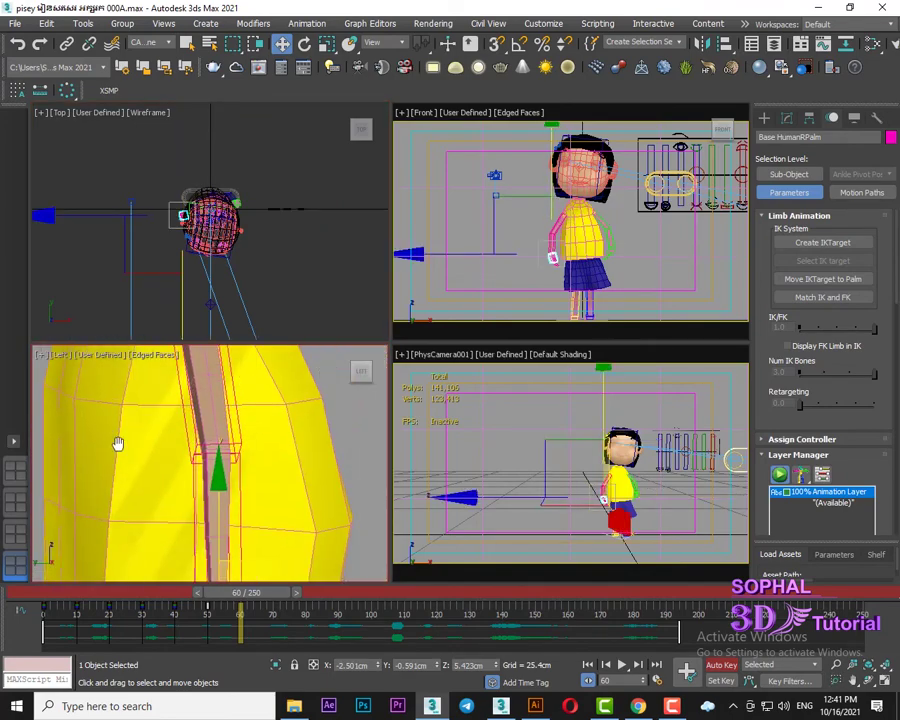
scroll(118, 440, "down", 3)
scroll(204, 468, "down", 3)
scroll(204, 468, "up", 5)
scroll(191, 472, "down", 1)
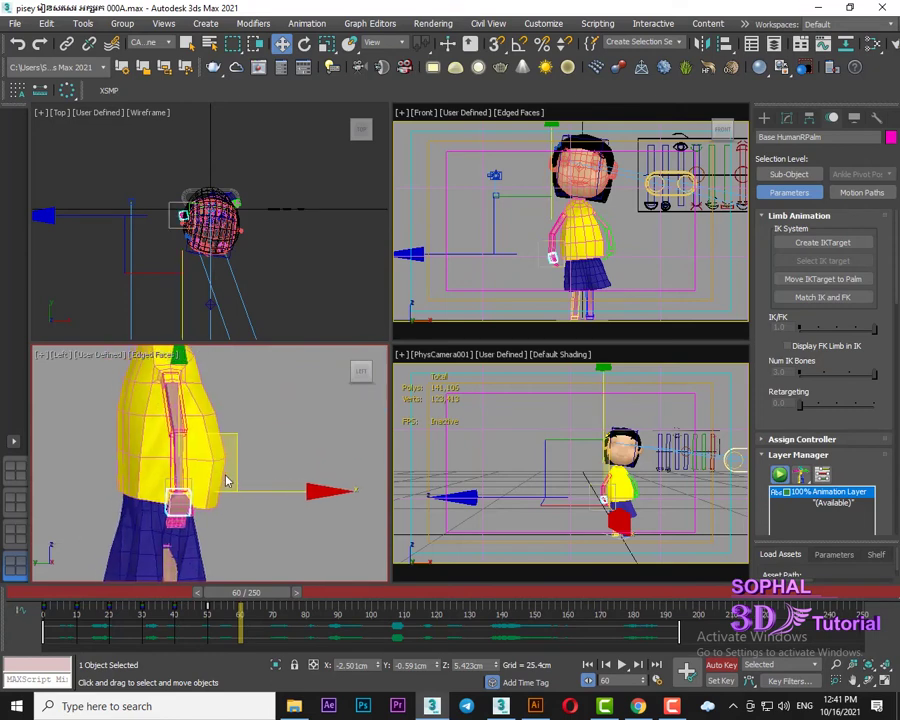
mouse_move(237, 470)
left_mouse_down()
mouse_move(274, 449)
mouse_move(266, 457)
mouse_move(268, 430)
left_mouse_up()
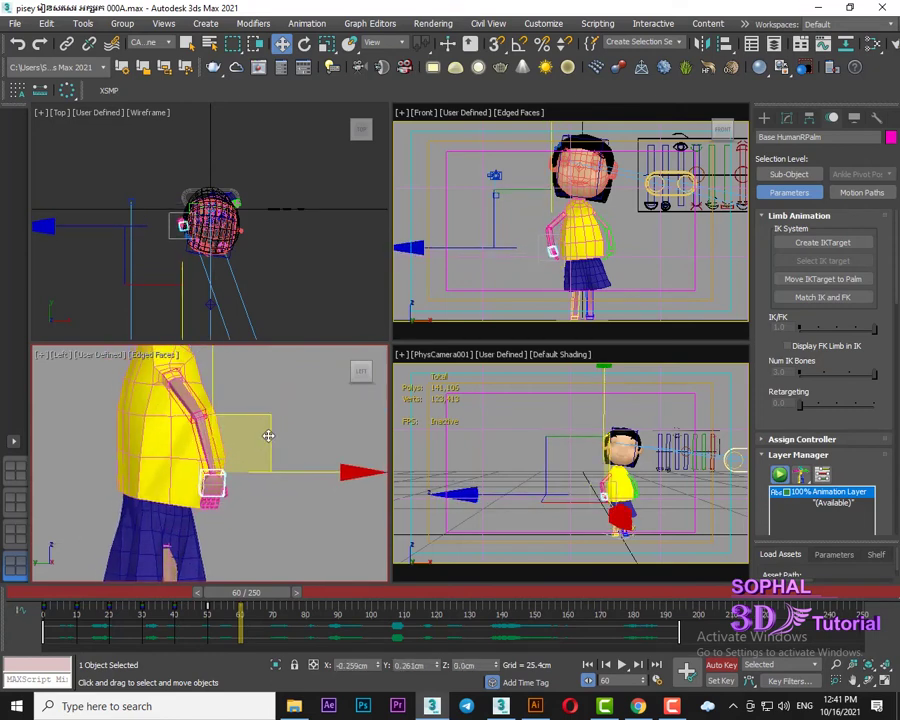
Try rotating the right forearm upward in the Front view, then cancel it
left_click(203, 448)
key("e")
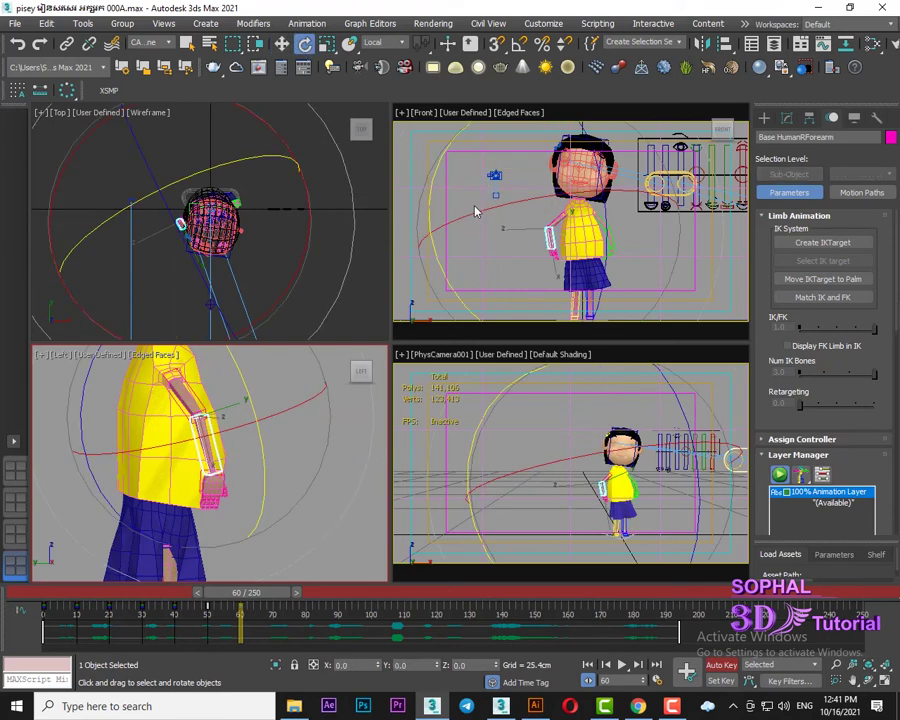
right_click(476, 211)
left_click_drag(600, 238, 589, 190)
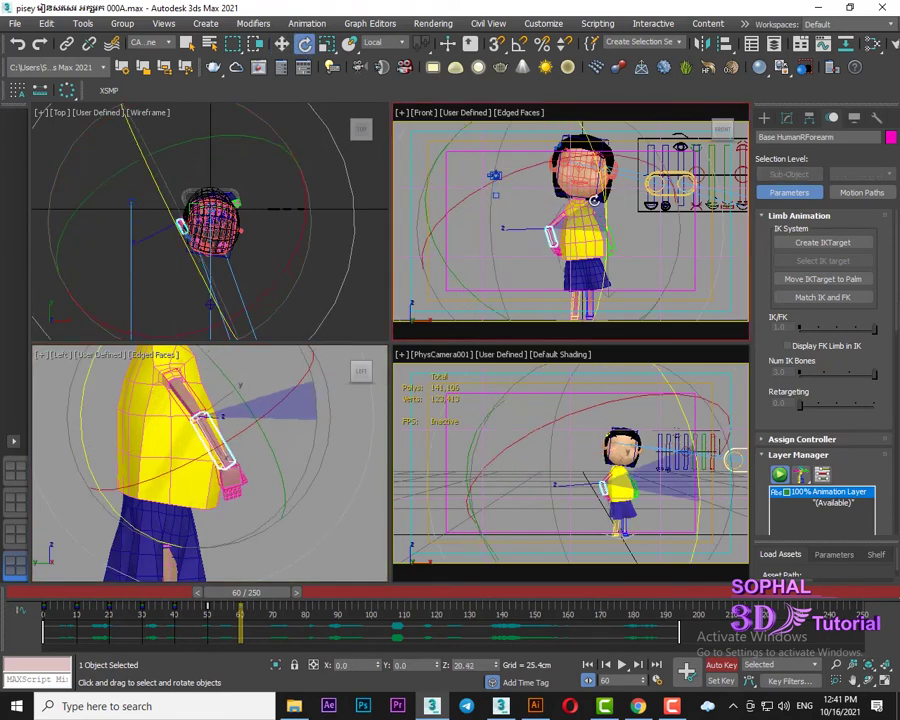
right_click(341, 520)
left_click(341, 520)
scroll(248, 484, "up", 2)
Rotate the right hand's whole hierarchy upward in the Left view
left_click(248, 478)
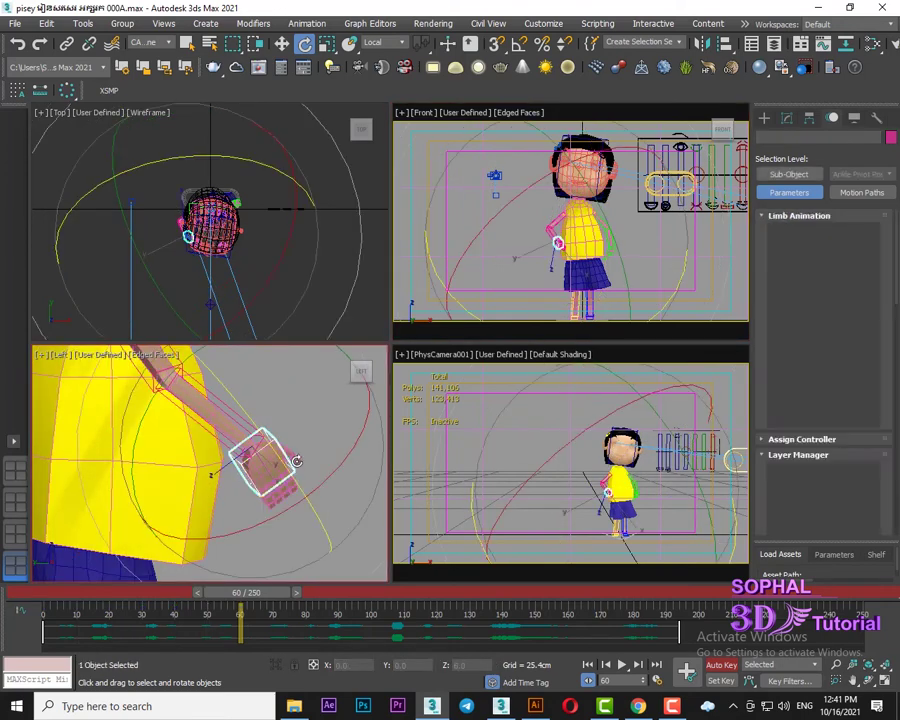
double_click(250, 474)
scroll(252, 470, "down", 2)
left_click_drag(99, 377, 268, 256)
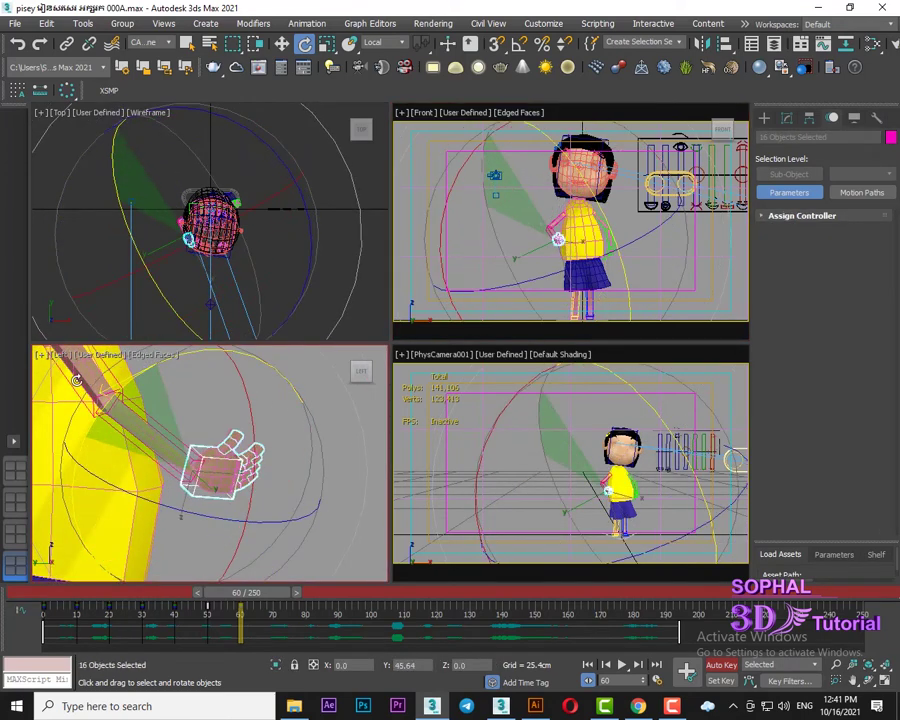
Move the right hand controller up and forward, then return to frame 0
left_click(282, 44)
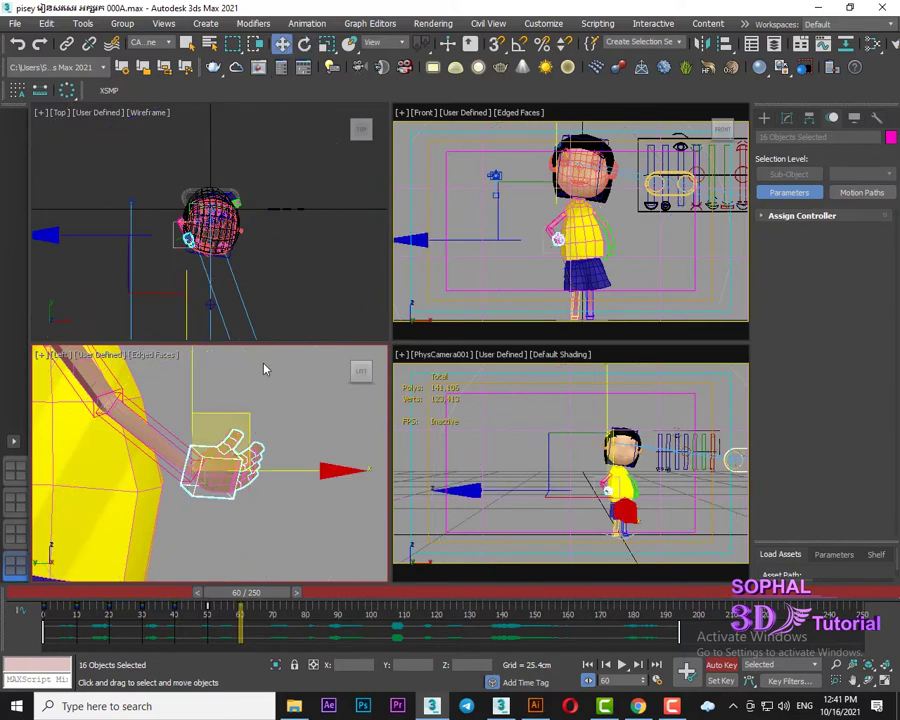
middle_click_drag(203, 432, 241, 470)
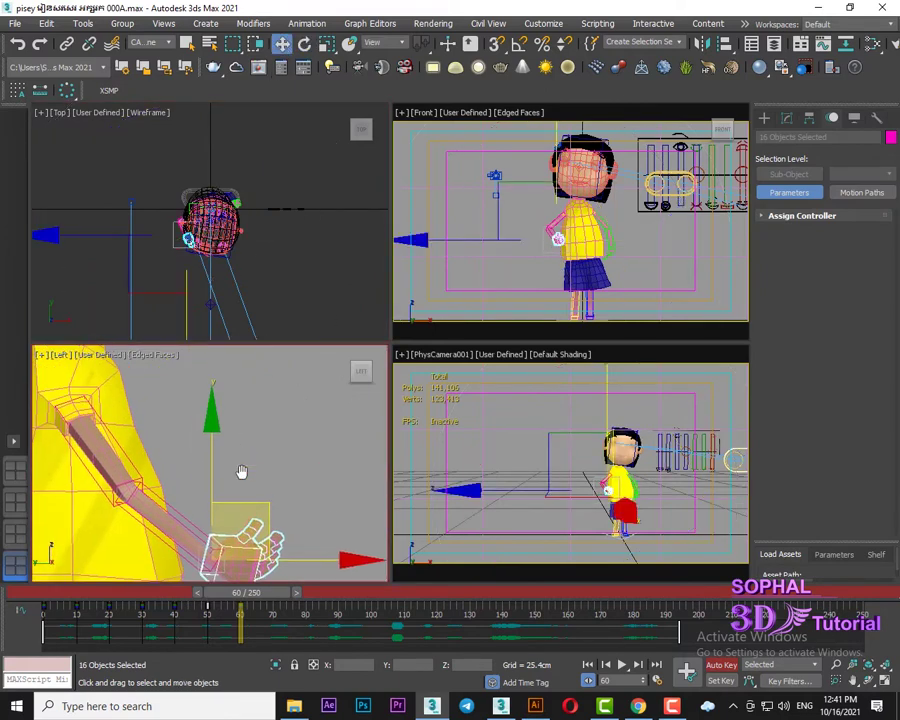
left_click(237, 538)
left_click(237, 545)
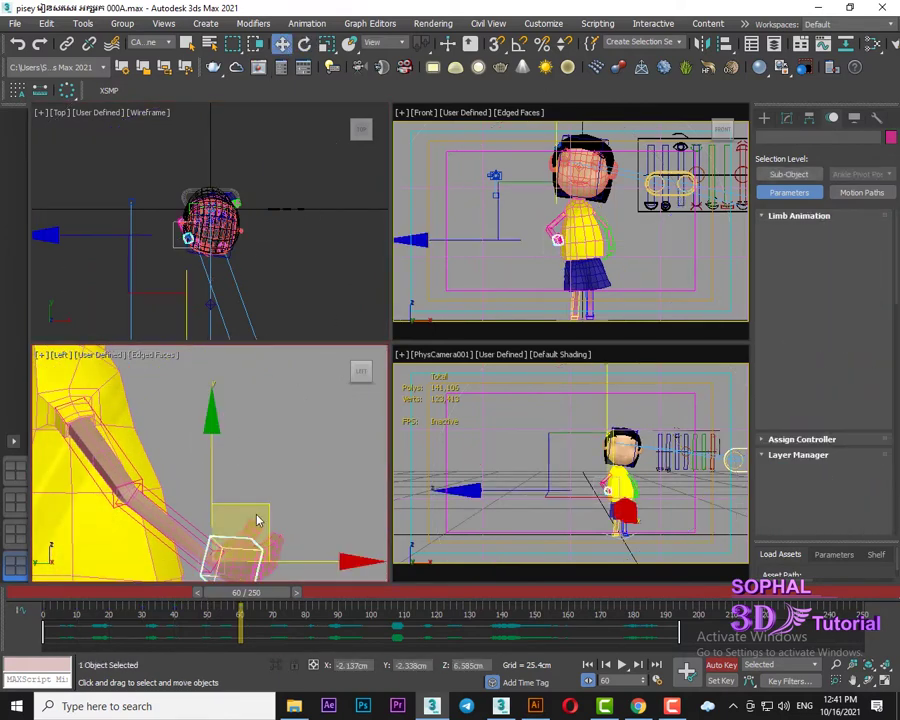
left_click_drag(265, 501, 277, 489)
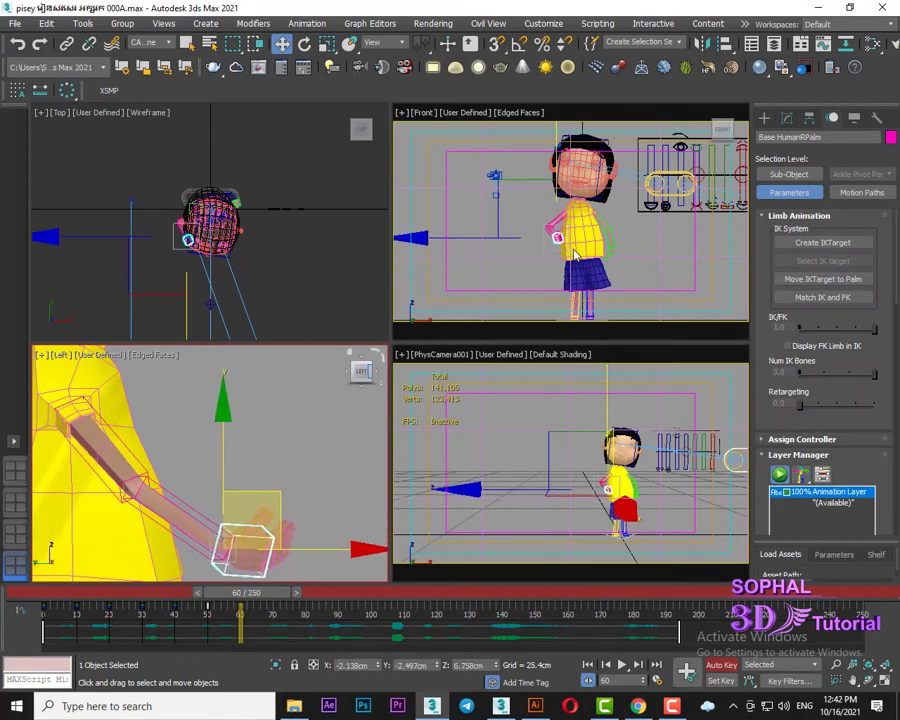
middle_click_drag(575, 255, 571, 232)
left_click_drag(240, 592, 60, 592)
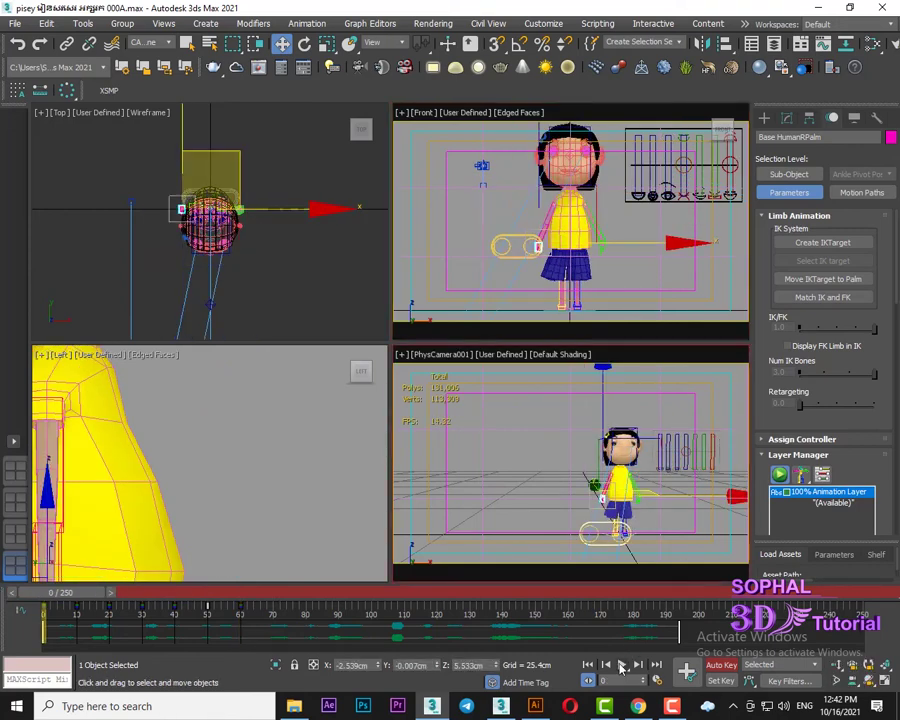
Play the wave animation, stop it, and return the time slider to about frame 80
left_click(621, 664)
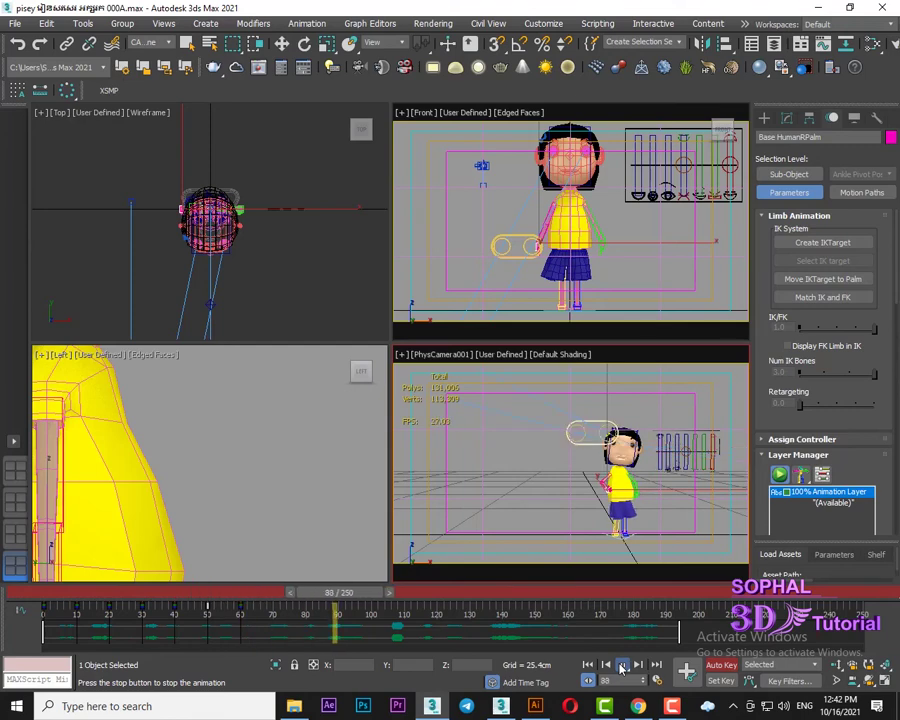
key("slash")
mouse_move(309, 597)
left_mouse_down()
mouse_move(245, 594)
mouse_move(309, 594)
mouse_move(306, 614)
mouse_move(335, 617)
mouse_move(306, 616)
left_mouse_up()
At frame 80, raise the right hand controller higher and adjust the forearm rotation
left_click_drag(286, 465, 305, 349)
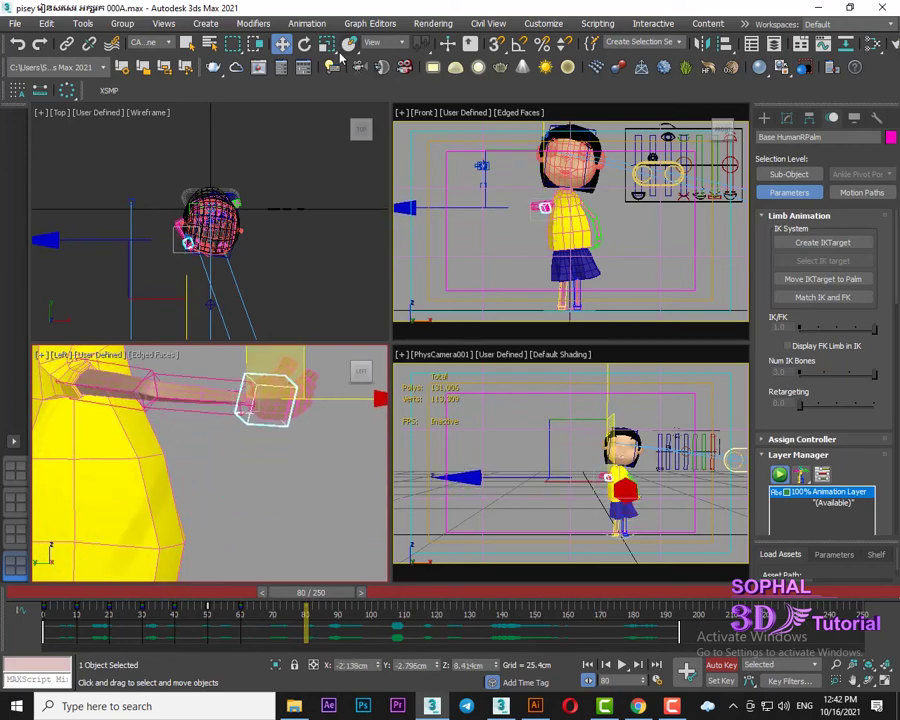
left_click(305, 44)
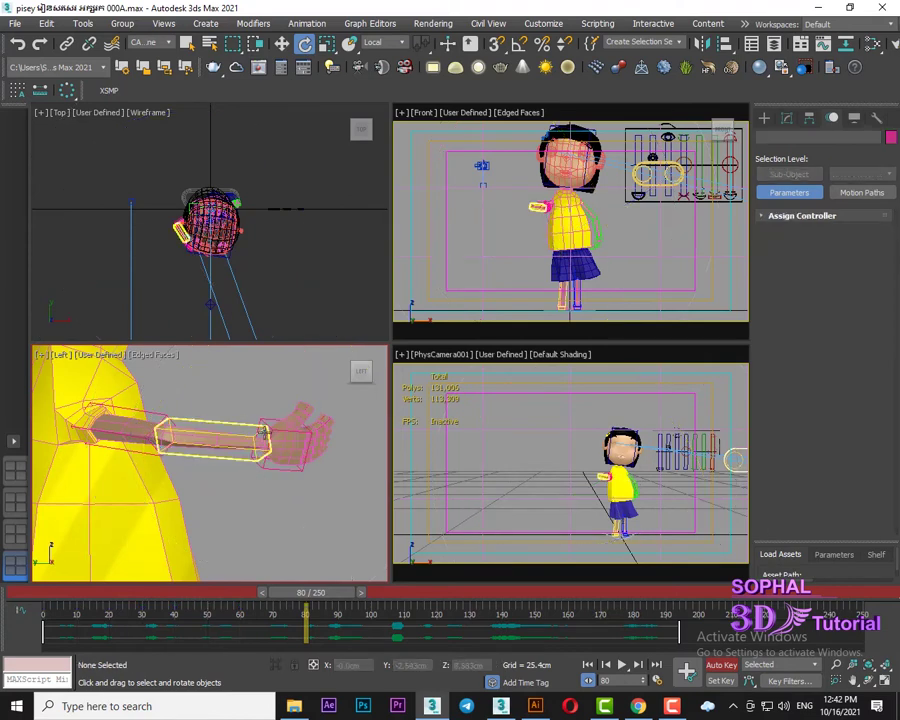
mouse_move(262, 432)
left_mouse_down()
mouse_move(284, 474)
mouse_move(148, 447)
left_mouse_up()
left_click_drag(78, 418, 78, 457)
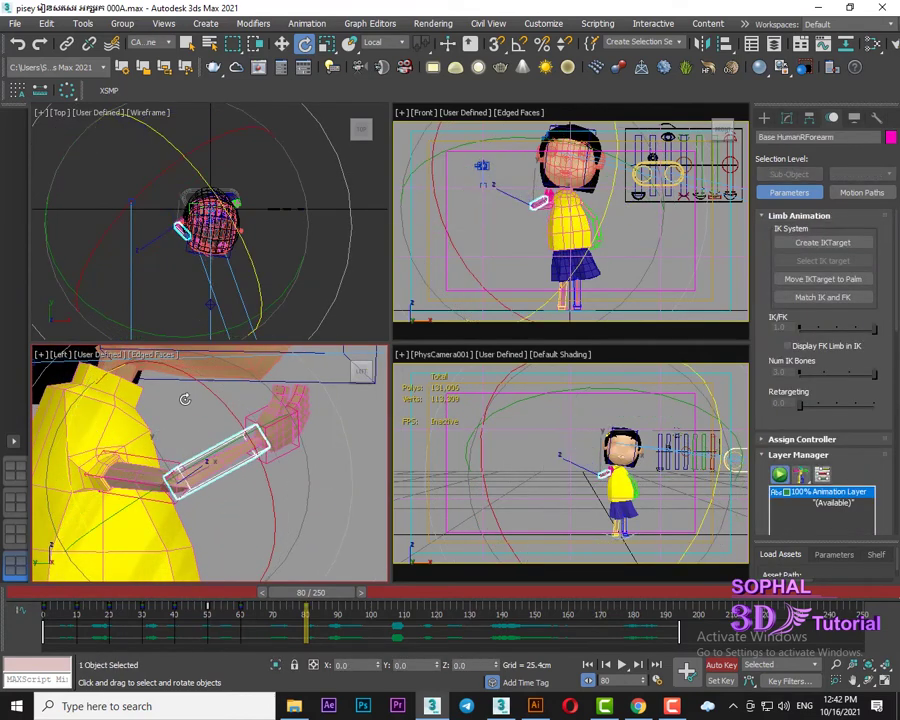
middle_click_drag(610, 188, 610, 232, "alt")
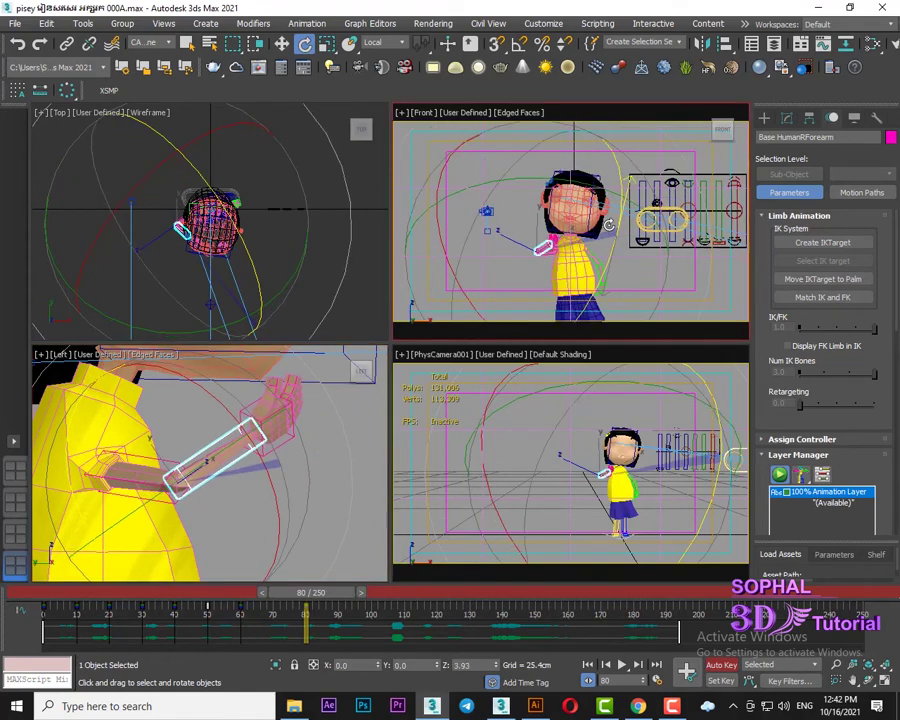
left_click_drag(346, 464, 349, 531)
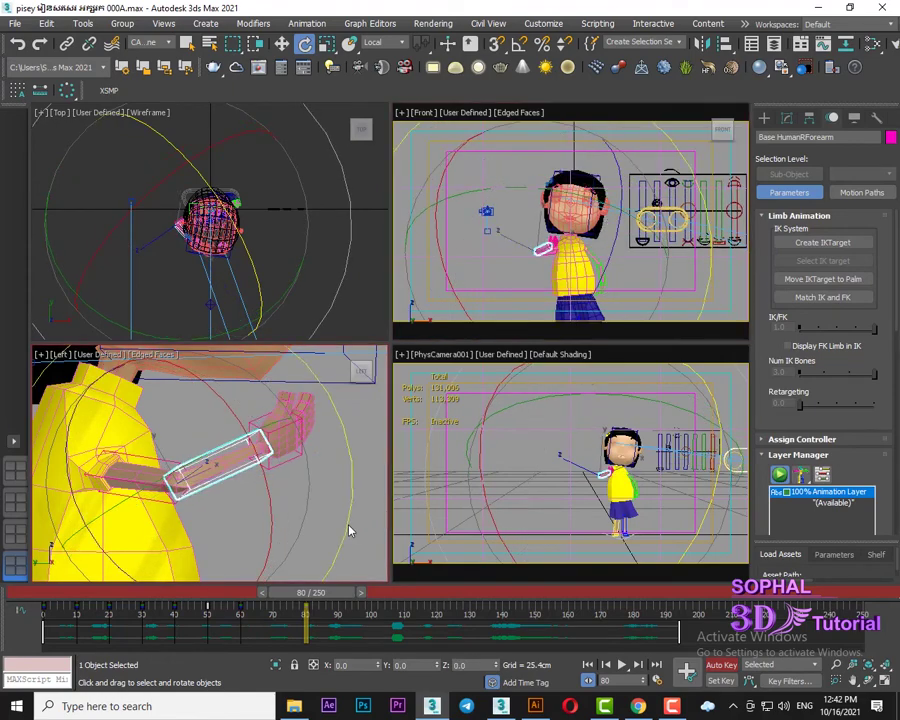
Rotate the whole right arm downward, twist the hand on Z, and advance to frame 89
double_click(288, 463)
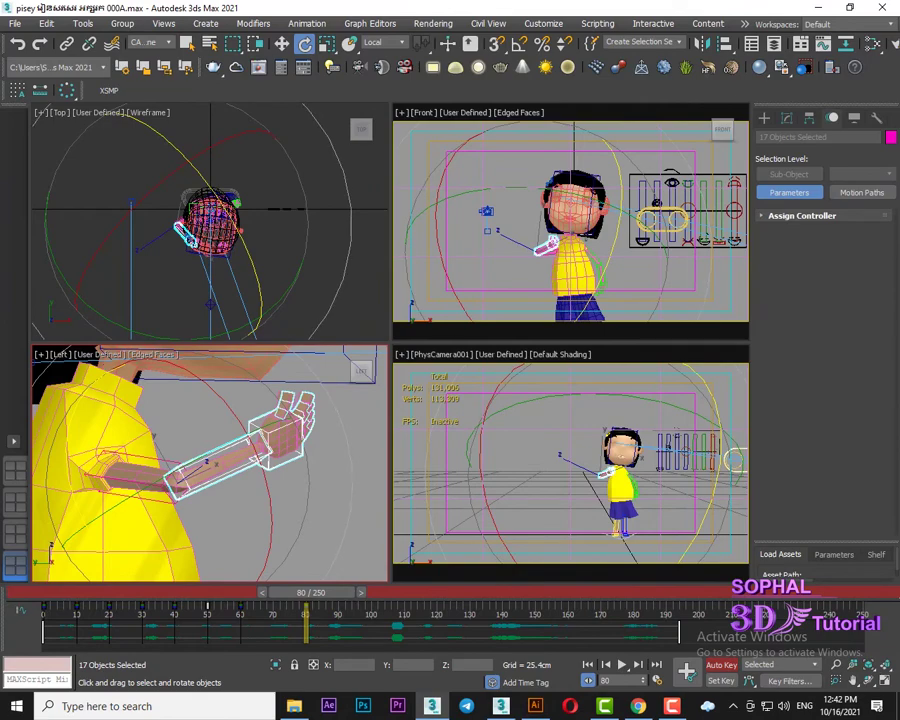
left_click_drag(598, 215, 600, 238)
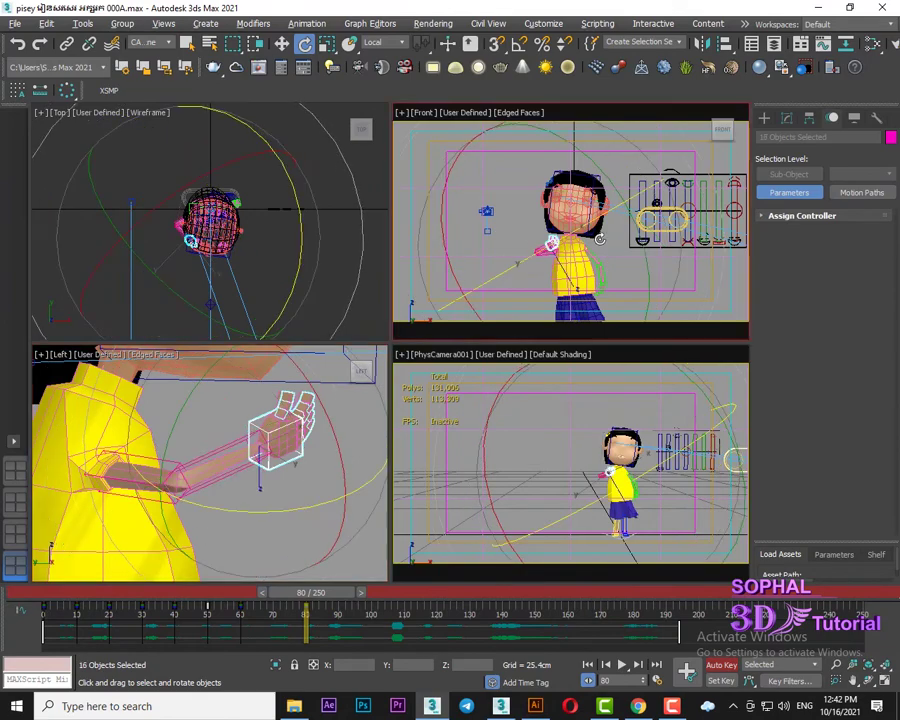
scroll(598, 238, "up", 5)
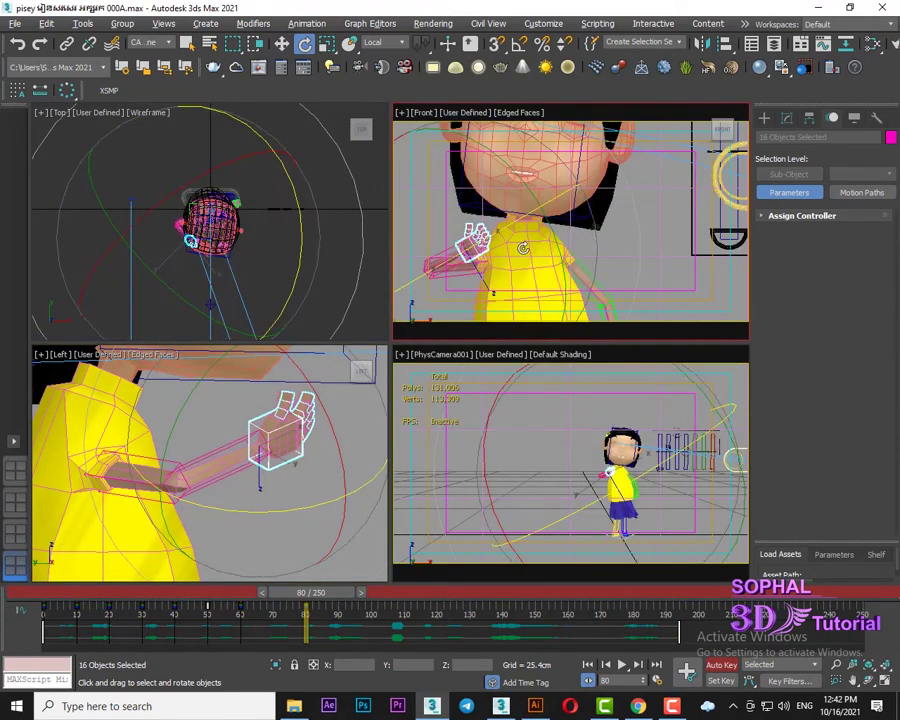
left_click_drag(524, 222, 531, 238)
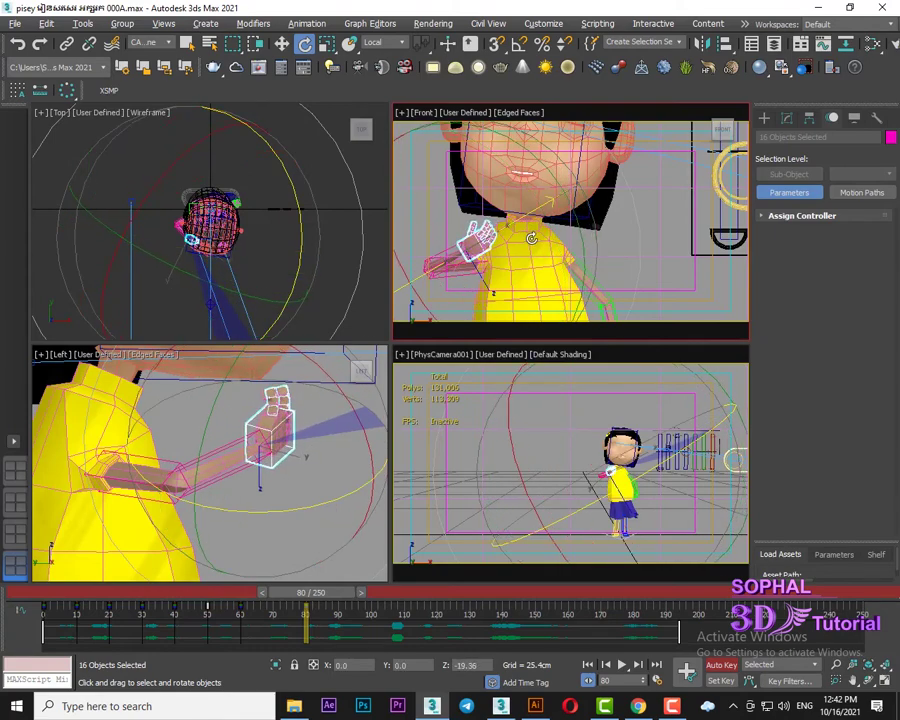
left_click(282, 43)
mouse_move(321, 593)
left_mouse_down()
mouse_move(243, 598)
mouse_move(336, 600)
left_mouse_up()
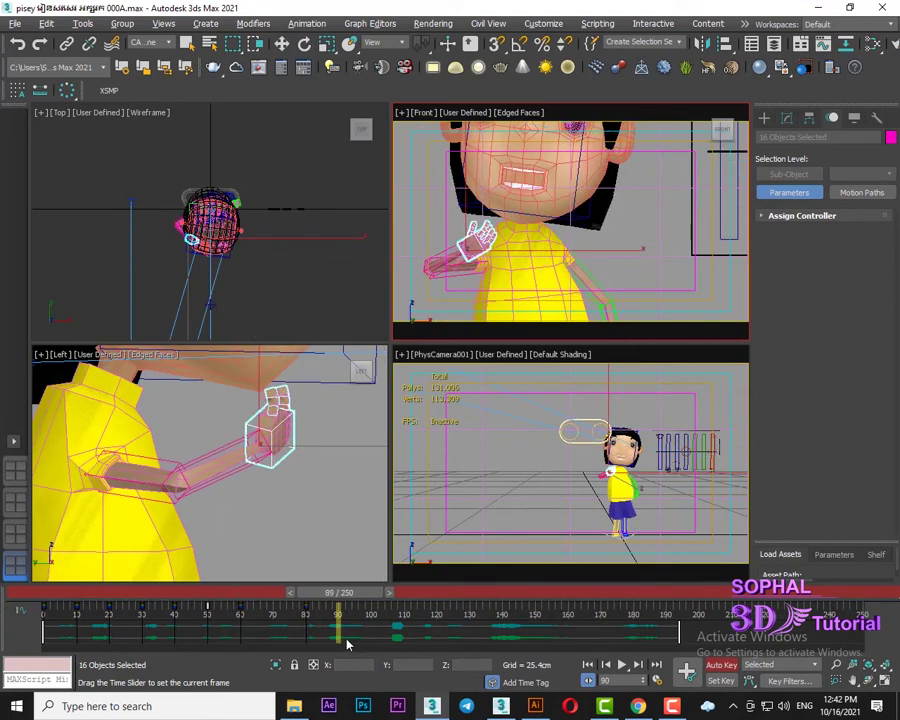
At frame 89, move the right palm control to the left
middle_click_drag(476, 234, 572, 197)
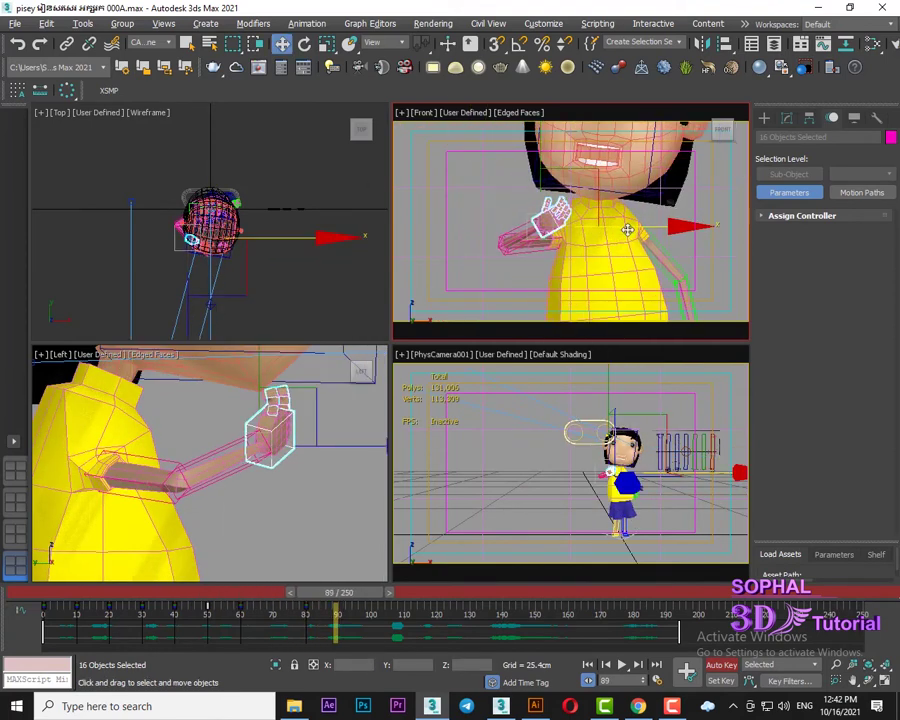
left_click(522, 267)
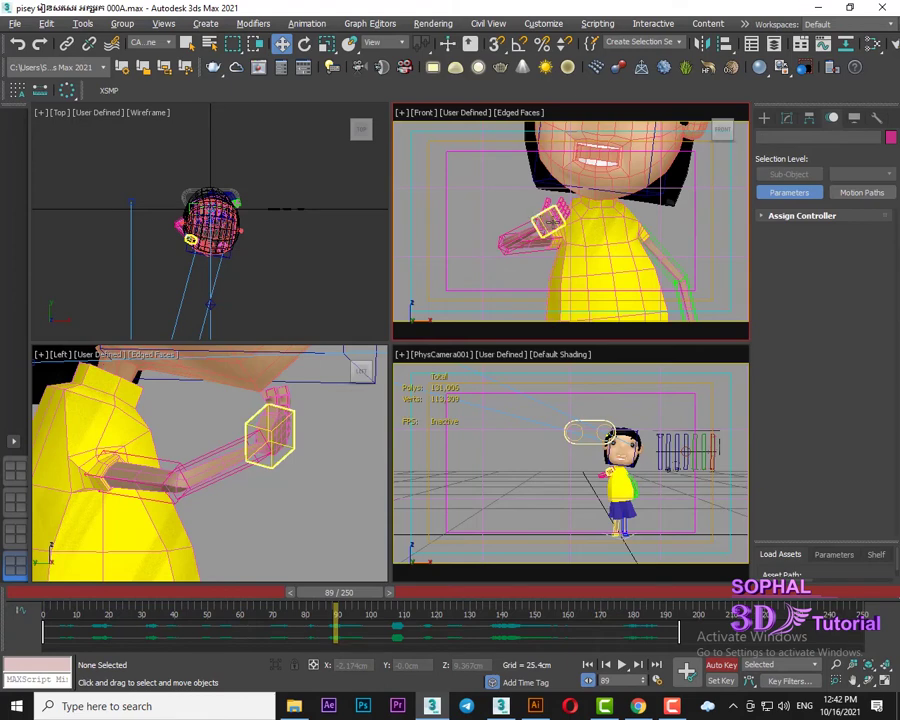
left_click(548, 218)
left_click_drag(591, 188, 532, 204)
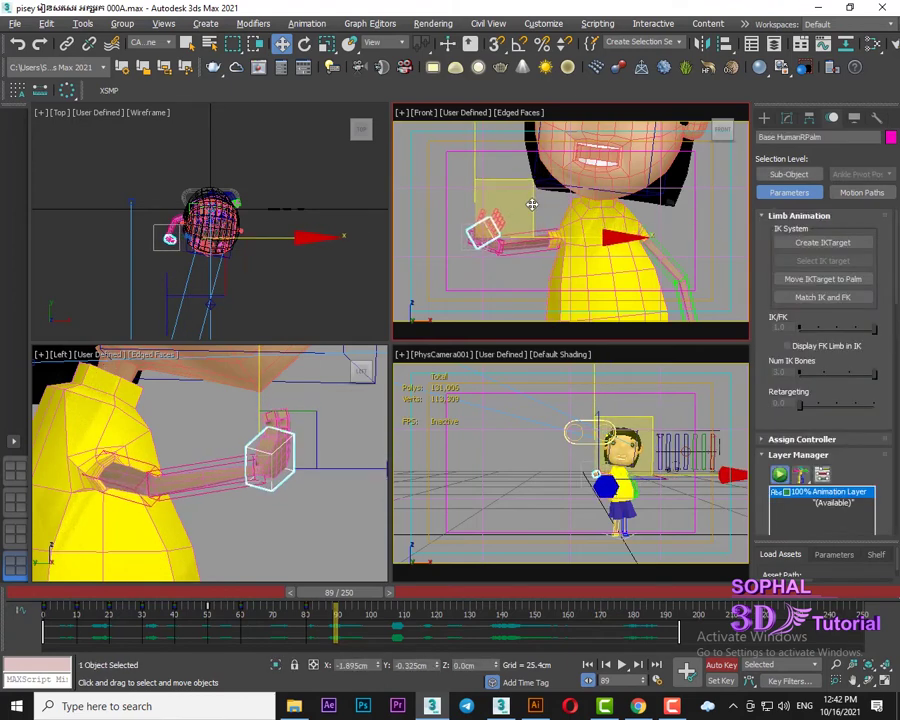
scroll(240, 245, "up", 2)
scroll(220, 210, "up", 3)
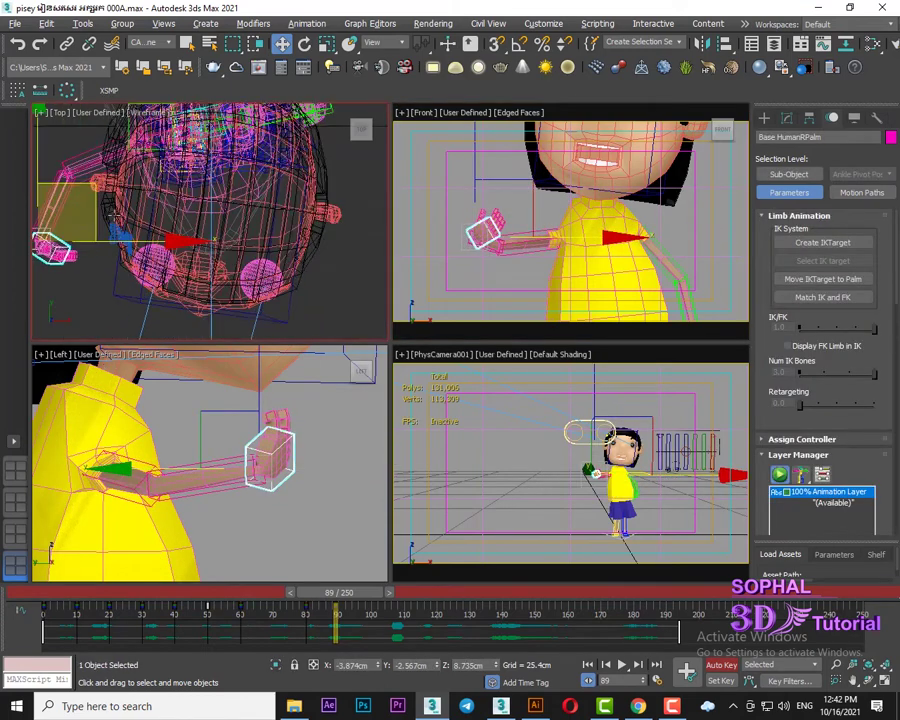
scroll(200, 178, "up", 2)
Rotate the right palm control, orbiting the top view to inspect the hand
left_click(304, 43)
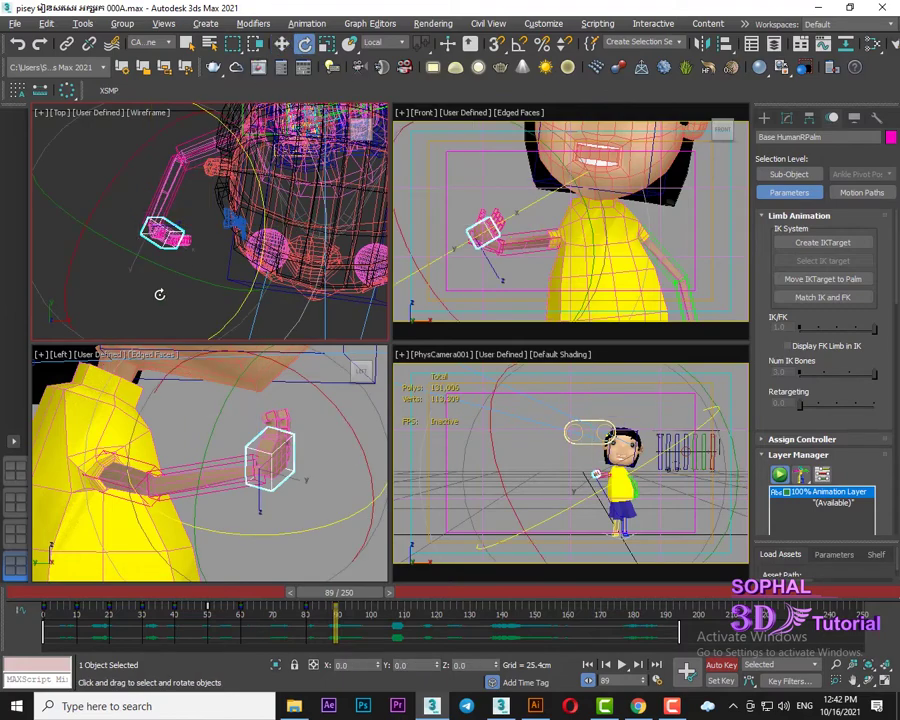
scroll(170, 245, "up", 1)
middle_click_drag(170, 245, 202, 292, "alt")
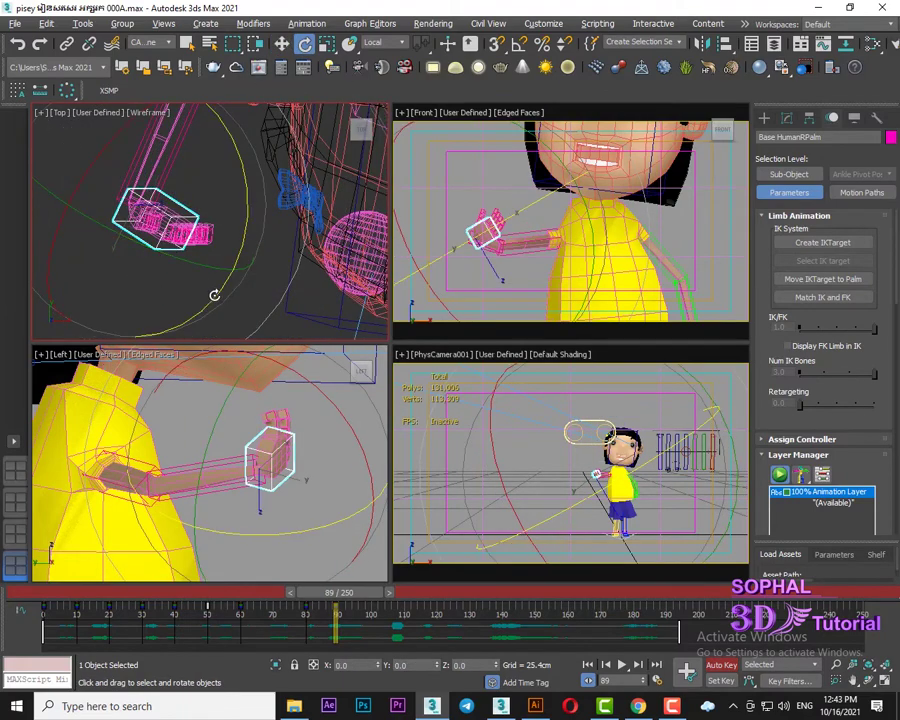
mouse_move(214, 295)
left_mouse_down()
mouse_move(116, 341)
mouse_move(165, 235)
mouse_move(210, 226)
mouse_move(72, 293)
mouse_move(58, 252)
mouse_move(74, 245)
left_mouse_up()
middle_click_drag(74, 245, 131, 219, "alt")
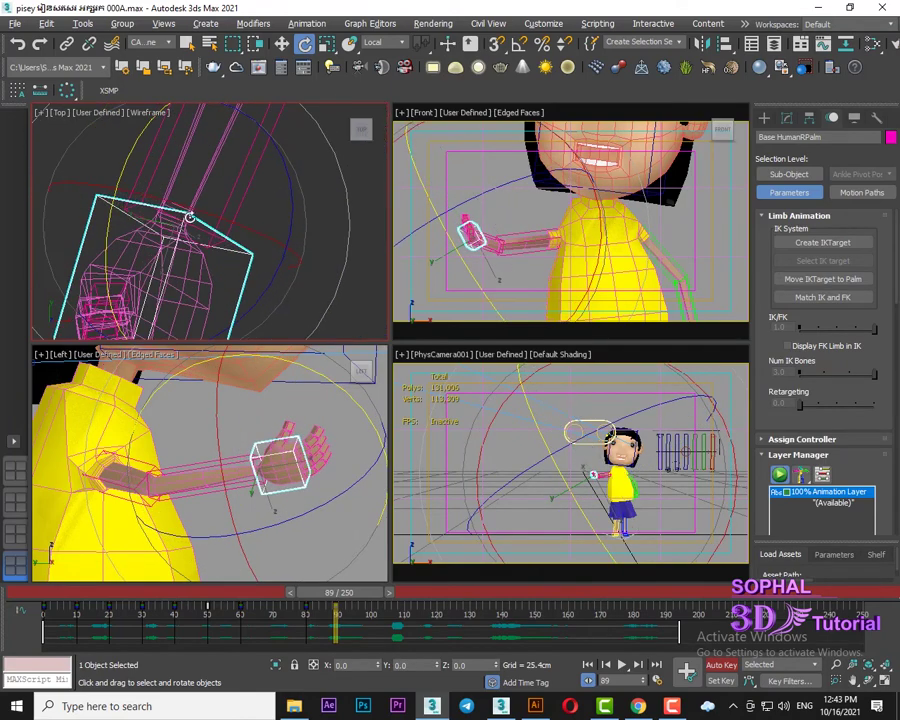
scroll(189, 216, "down", 3)
middle_click_drag(189, 216, 225, 237)
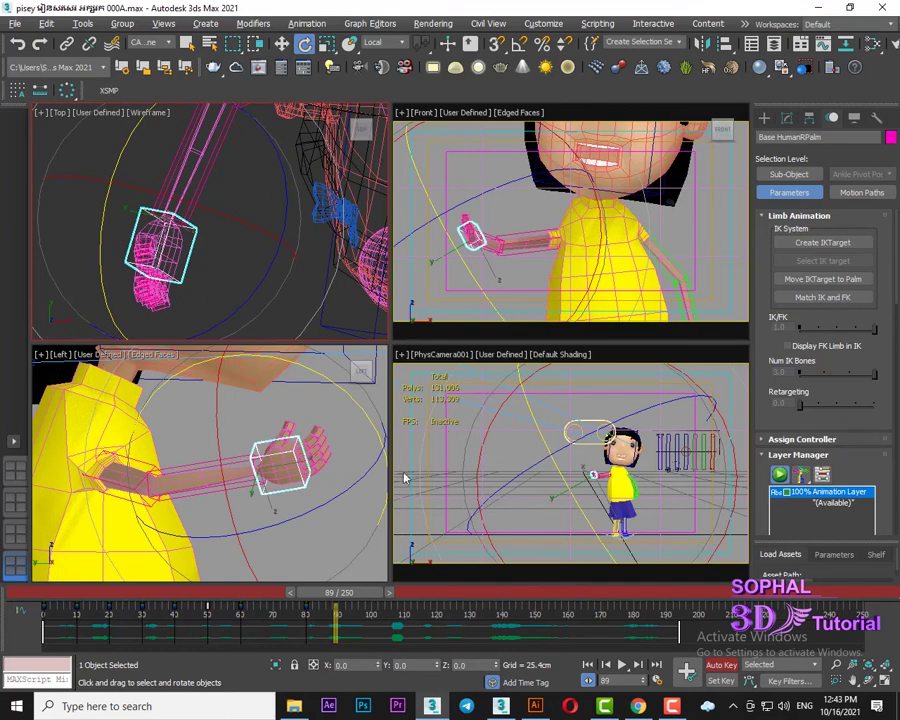
mouse_move(318, 316)
middle_mouse_down("alt")
mouse_move(293, 261)
mouse_move(330, 65)
middle_mouse_up("alt")
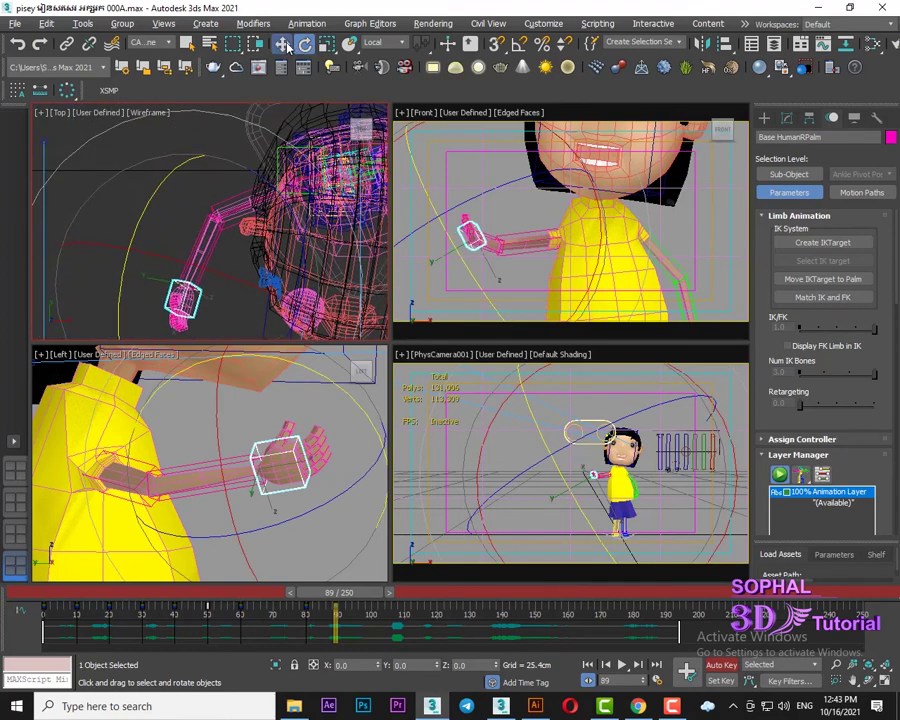
Nudge the right hand target slightly left and up
left_click(285, 45)
left_click_drag(243, 259, 232, 253)
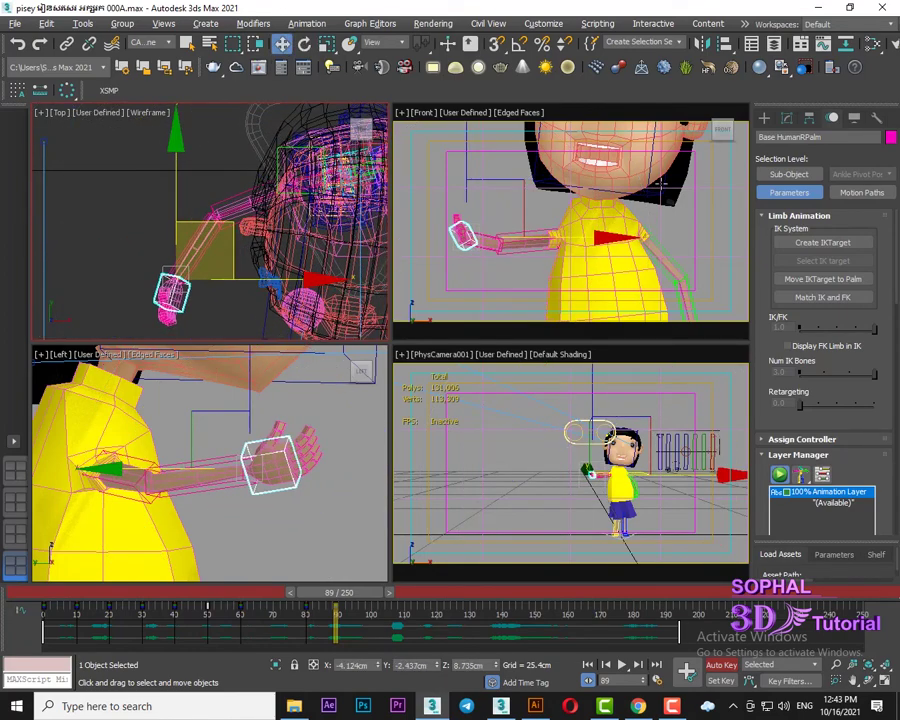
scroll(585, 245, "down", 5)
scroll(587, 245, "up", 5)
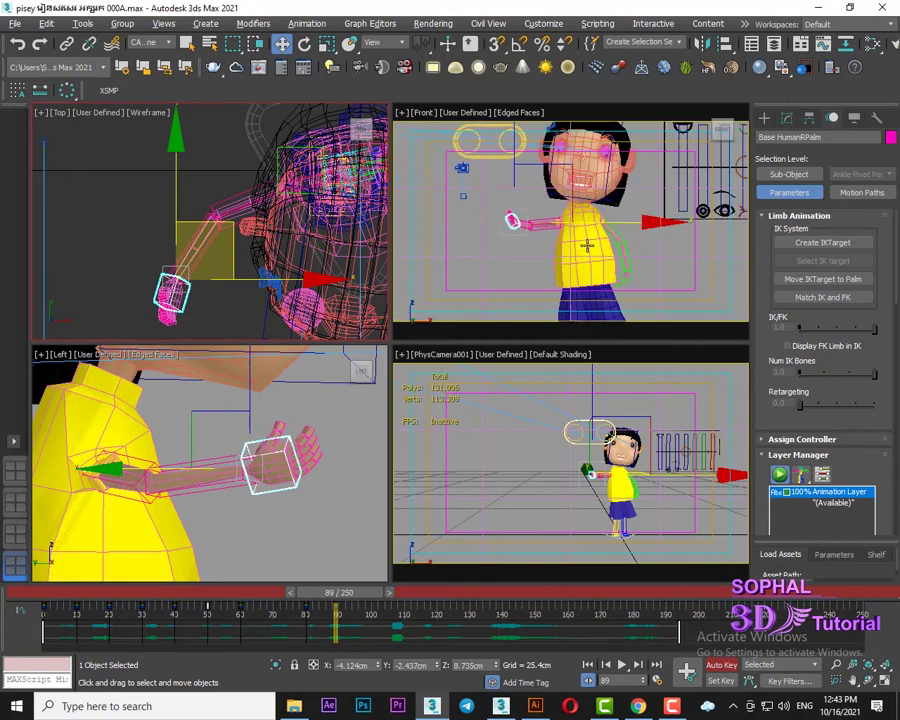
scroll(587, 245, "up", 1)
Bring the head into the Front view and select the head control for rotating
middle_click_drag(580, 264, 585, 380)
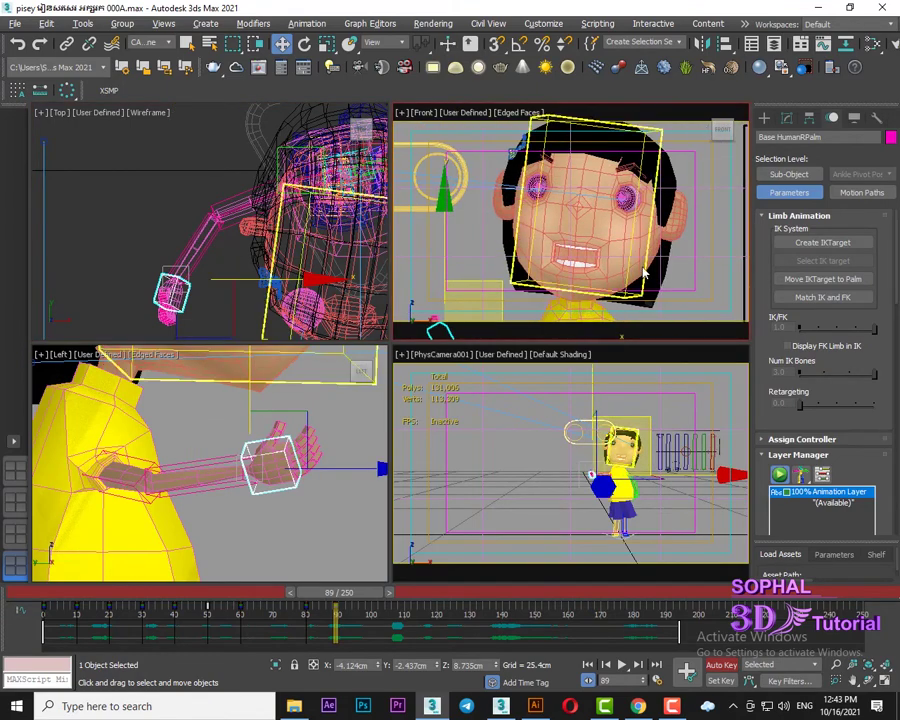
left_click(660, 158)
left_click(540, 130)
key("e")
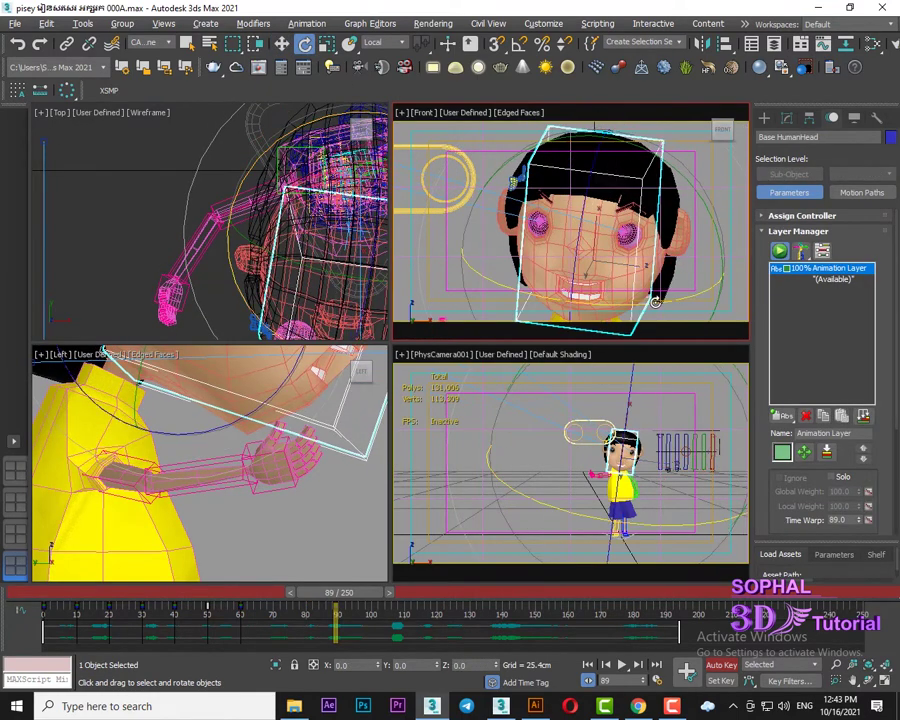
Tilt the girl's head at frame 89 and reframe the front view on her full body
left_click_drag(586, 198, 520, 456)
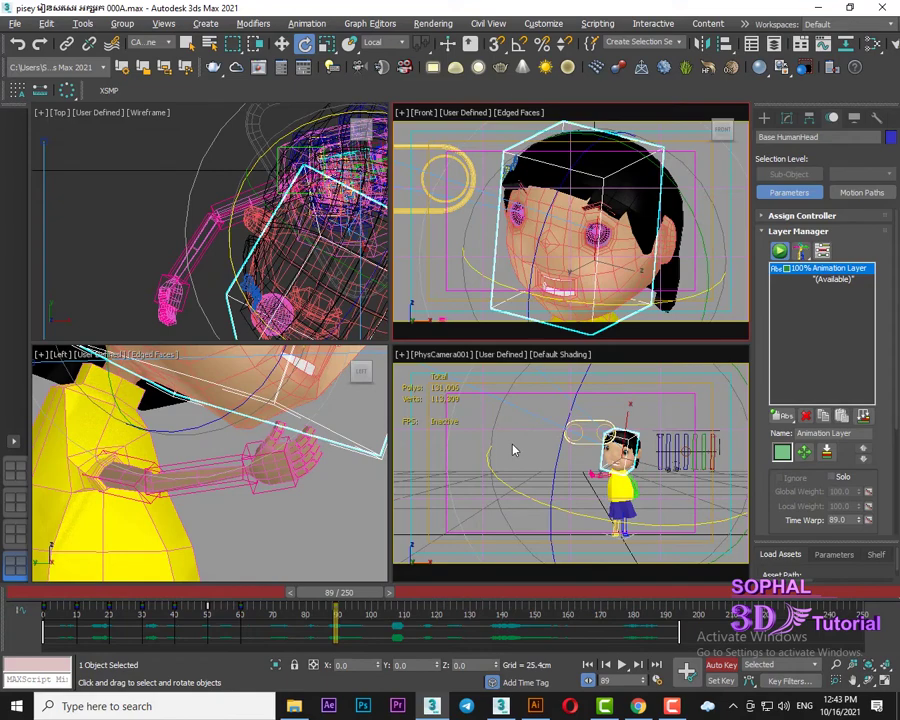
scroll(595, 283, "down", 5)
middle_click_drag(595, 283, 595, 213)
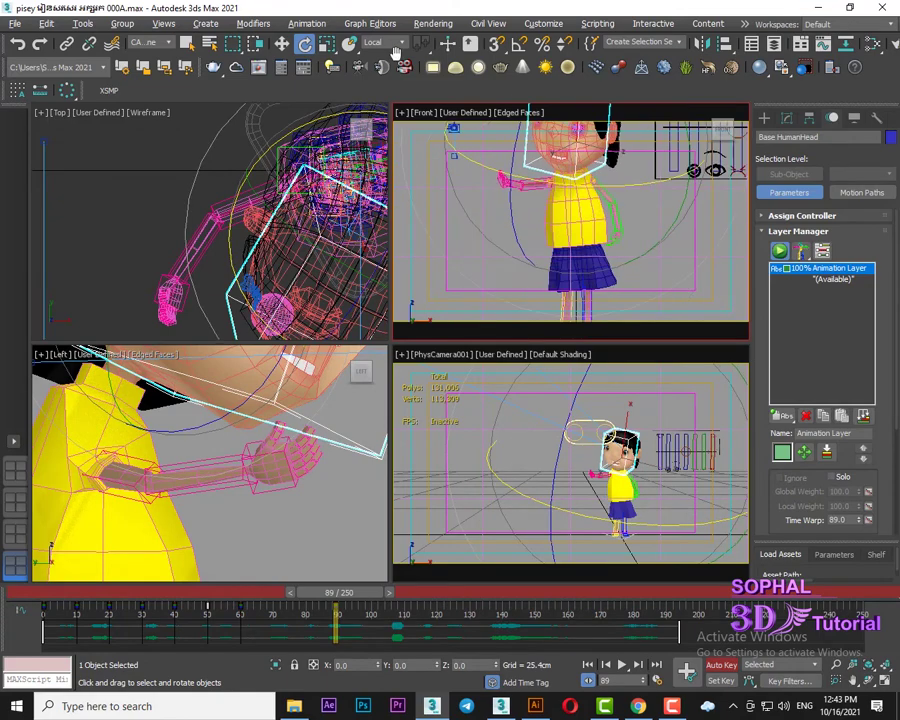
Rotate the other palm control, then shift it right and down beside her skirt
left_click(283, 44)
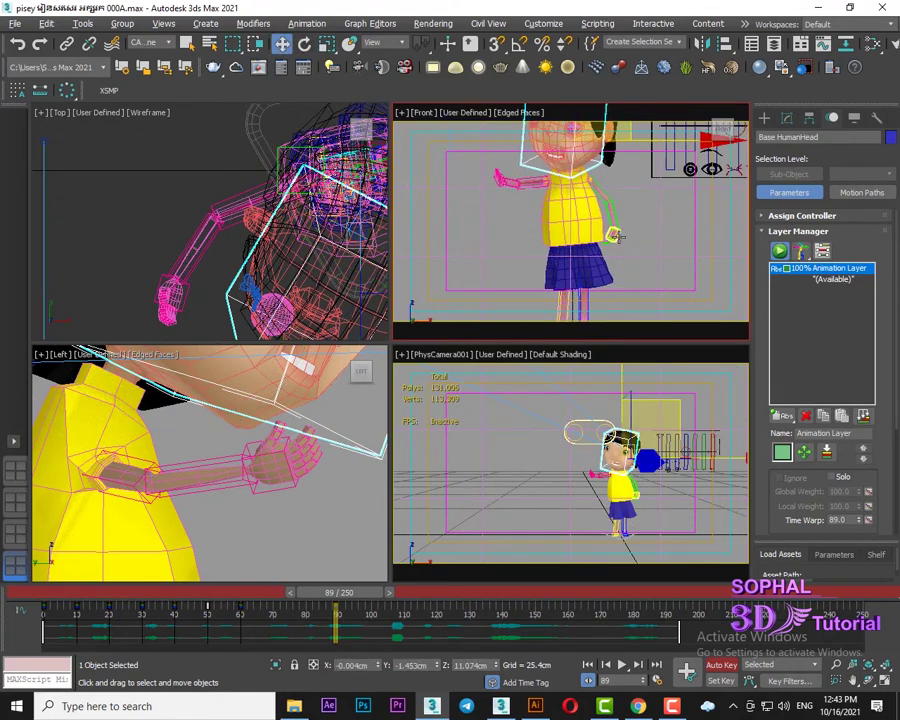
left_click(615, 236)
scroll(615, 236, "up", 3)
scroll(620, 236, "up", 3)
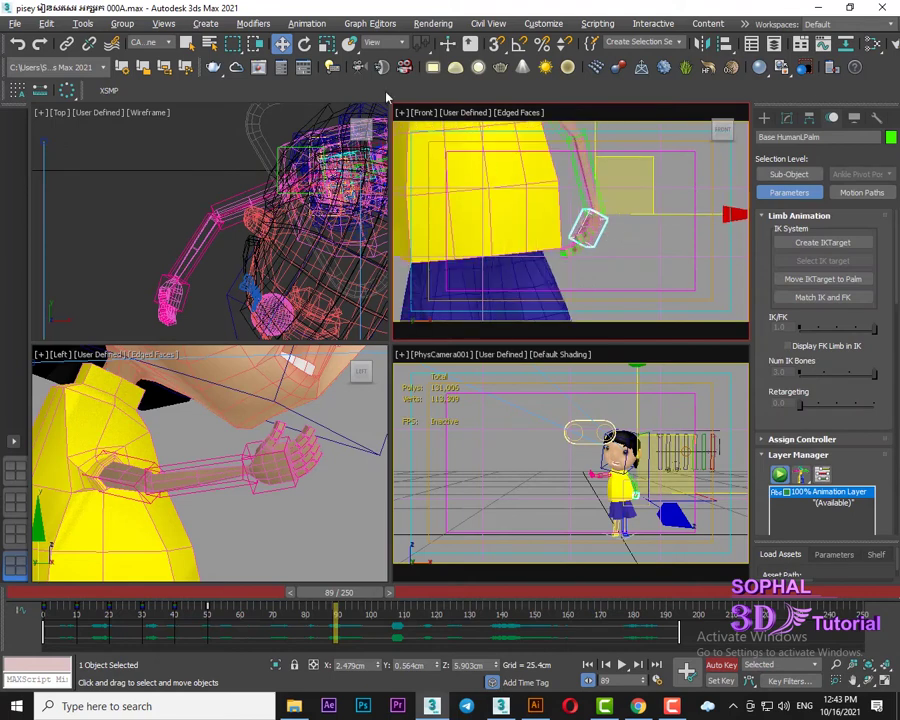
left_click(304, 44)
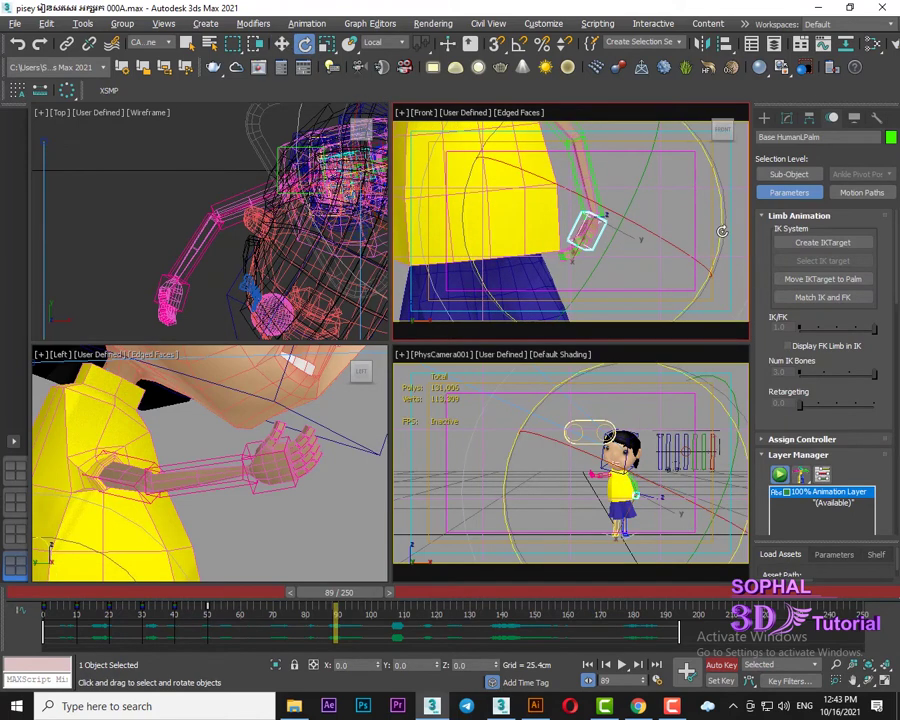
left_click_drag(716, 175, 716, 205)
left_click(281, 44)
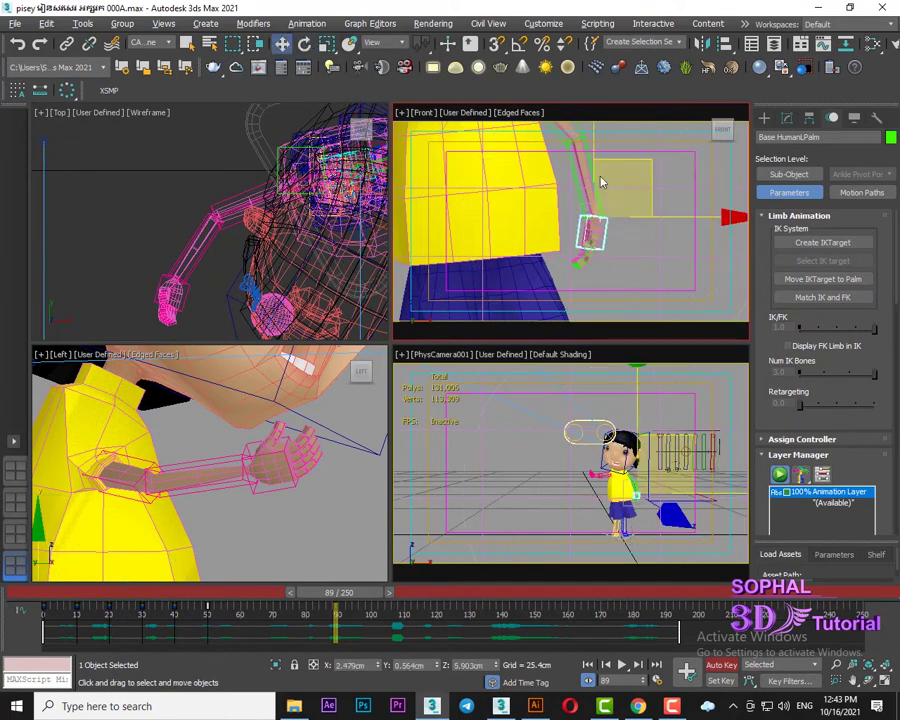
left_click_drag(598, 176, 668, 201)
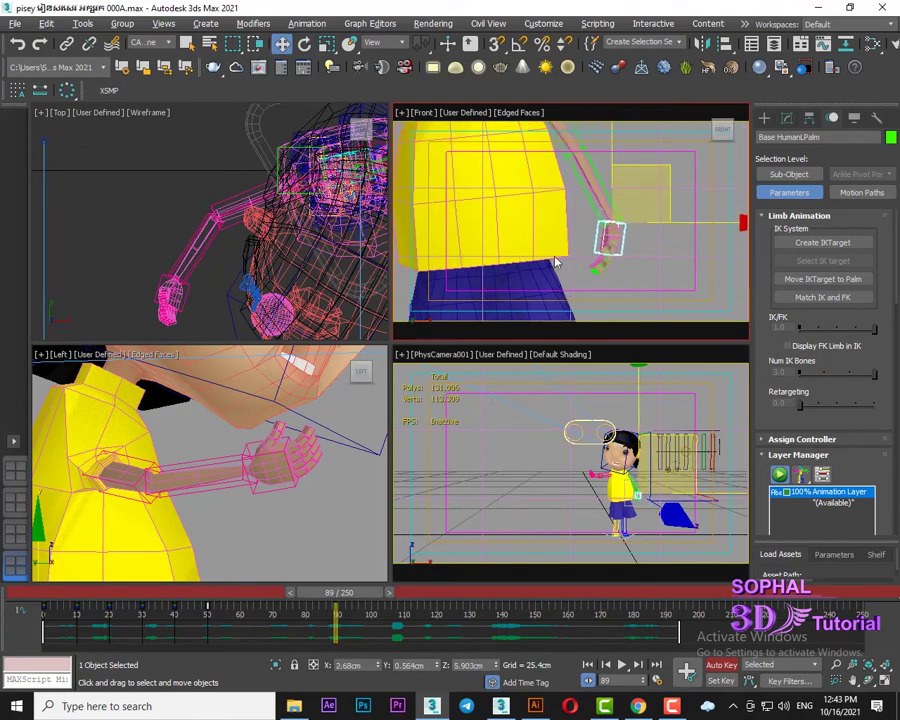
Return the timeline to frame 0
scroll(605, 236, "down", 3)
scroll(600, 236, "down", 3)
scroll(595, 236, "down", 2)
scroll(597, 240, "up", 2)
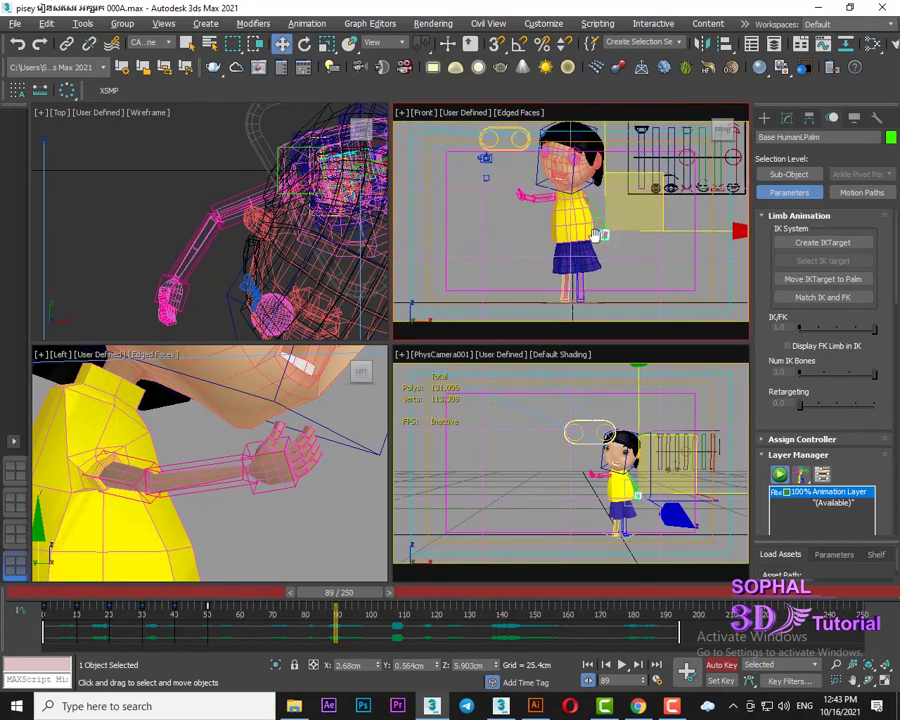
scroll(597, 252, "up", 1)
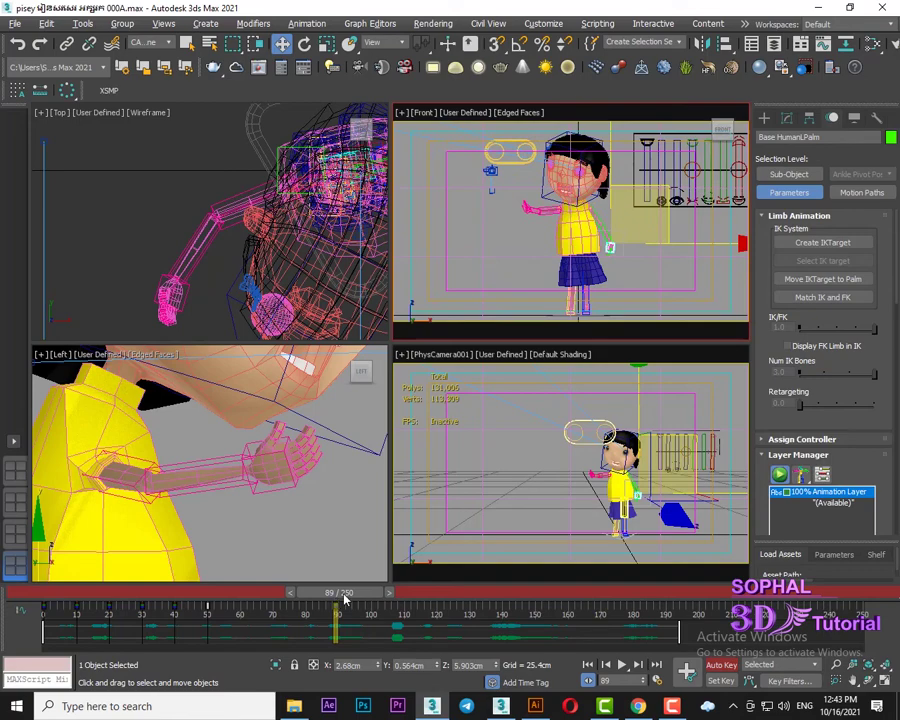
left_click_drag(344, 598, 45, 593)
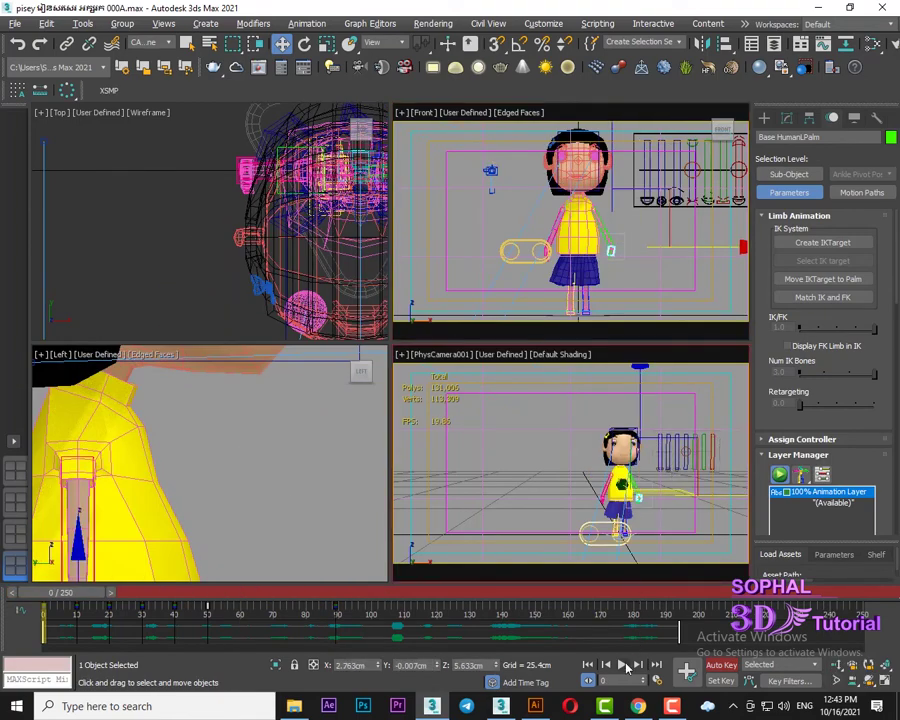
Preview the animation, stop at frame 110, and double-click to select all 60 CAT bones
left_click(624, 666)
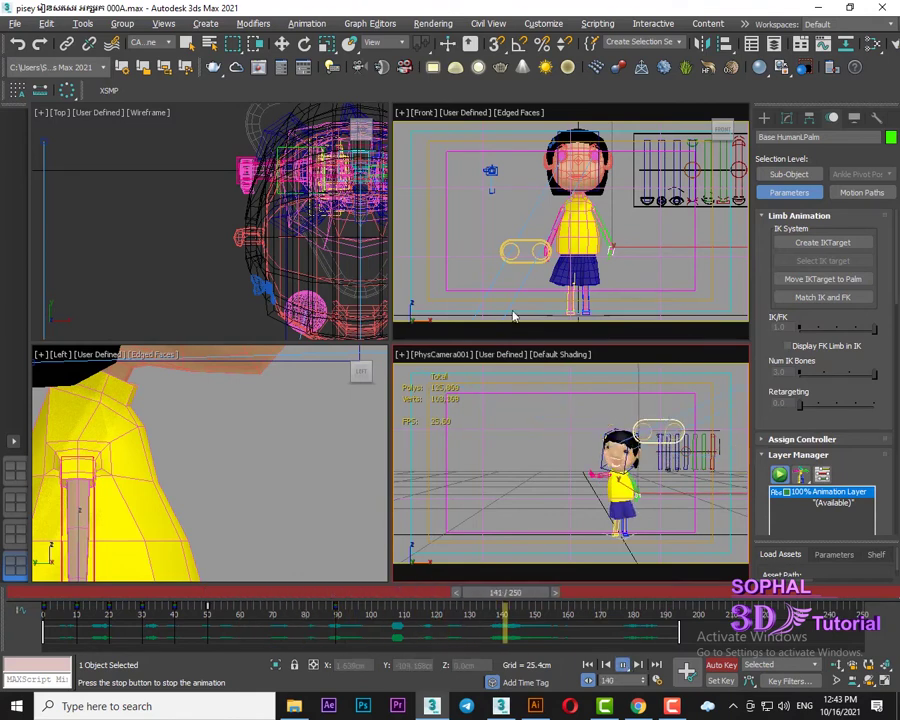
left_click_drag(520, 592, 408, 604)
key("w")
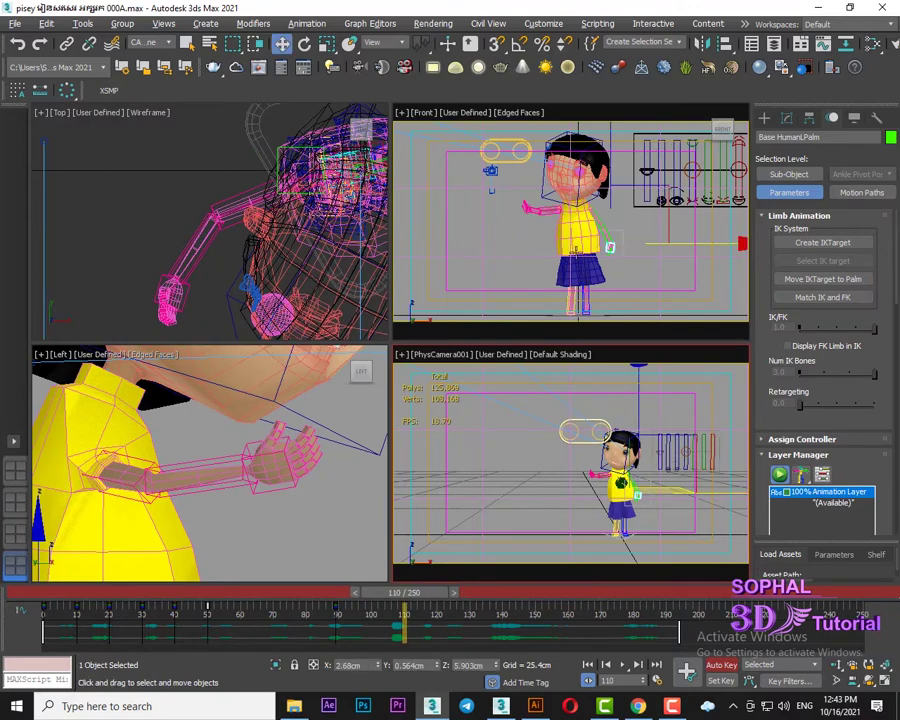
scroll(540, 258, "up", 2)
scroll(540, 258, "up", 2)
scroll(540, 258, "up", 2)
middle_click_drag(540, 258, 589, 217)
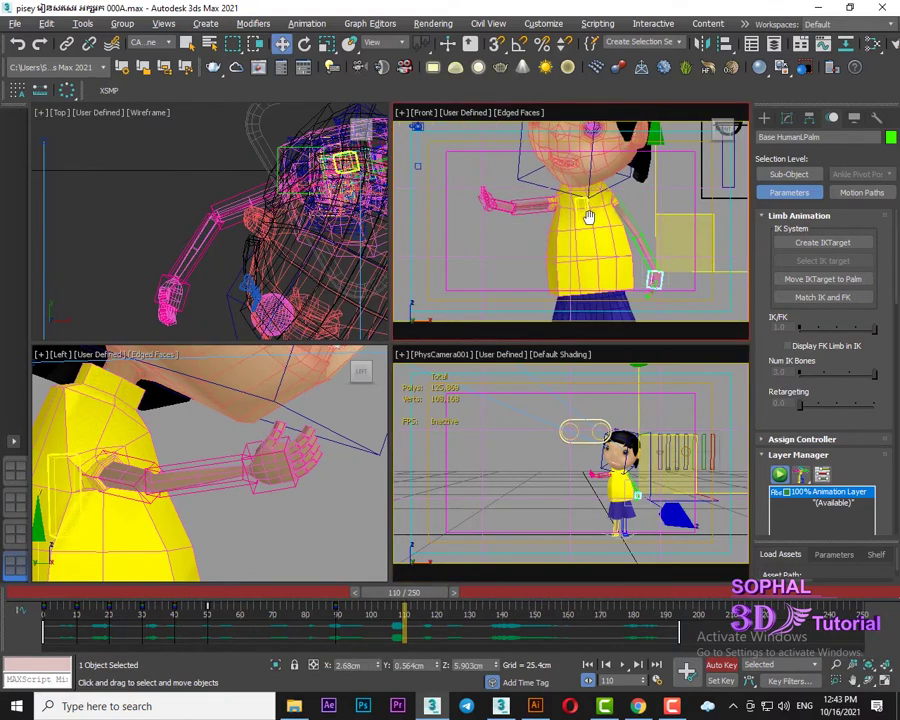
double_click(589, 217)
scroll(590, 210, "down", 1)
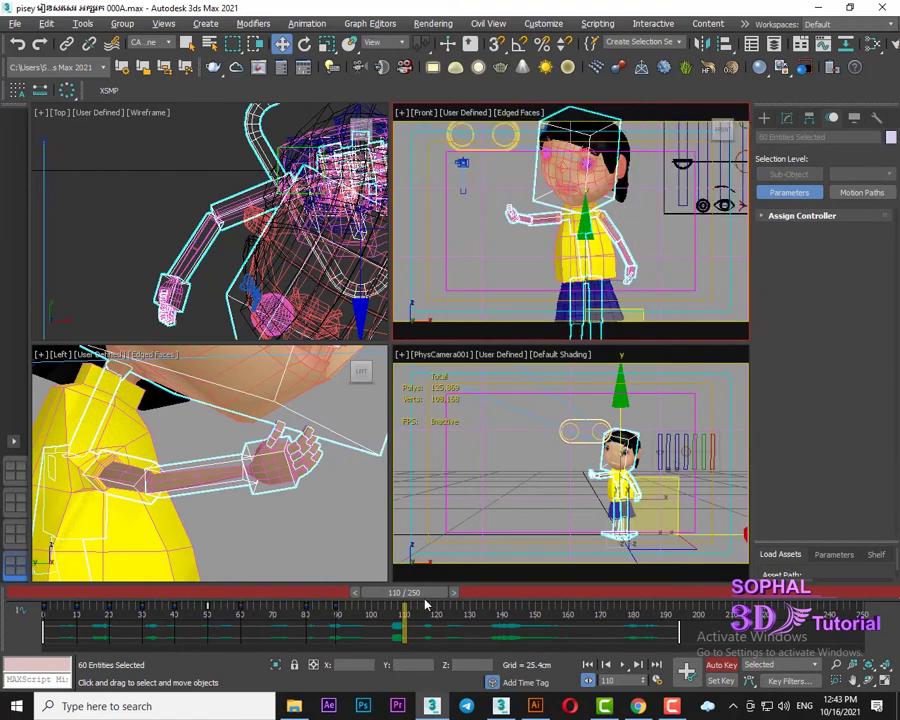
left_click_drag(422, 594, 363, 598)
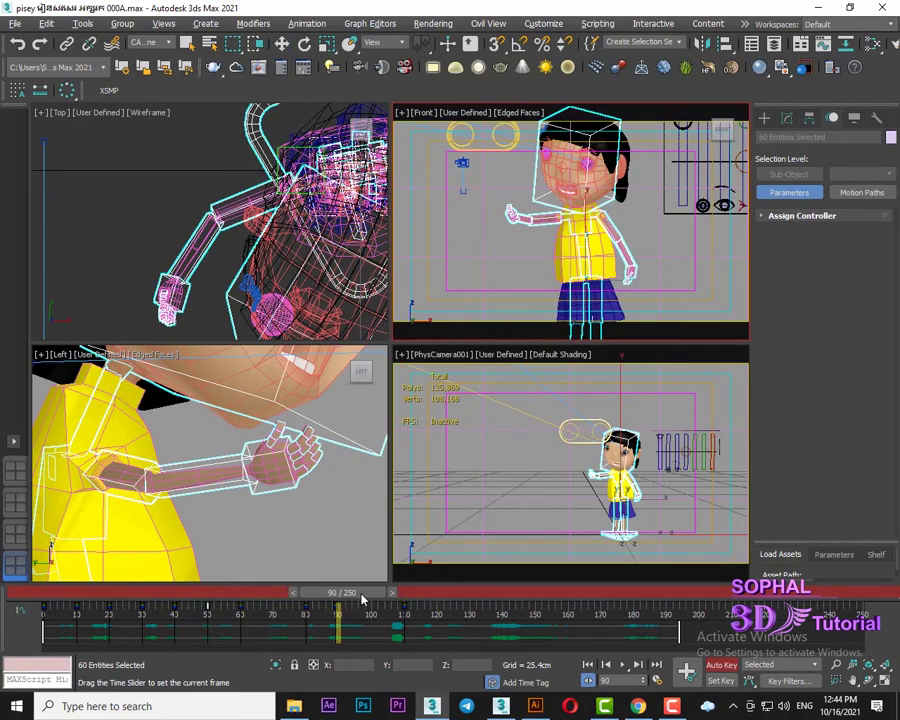
key("w")
left_click_drag(366, 596, 345, 602)
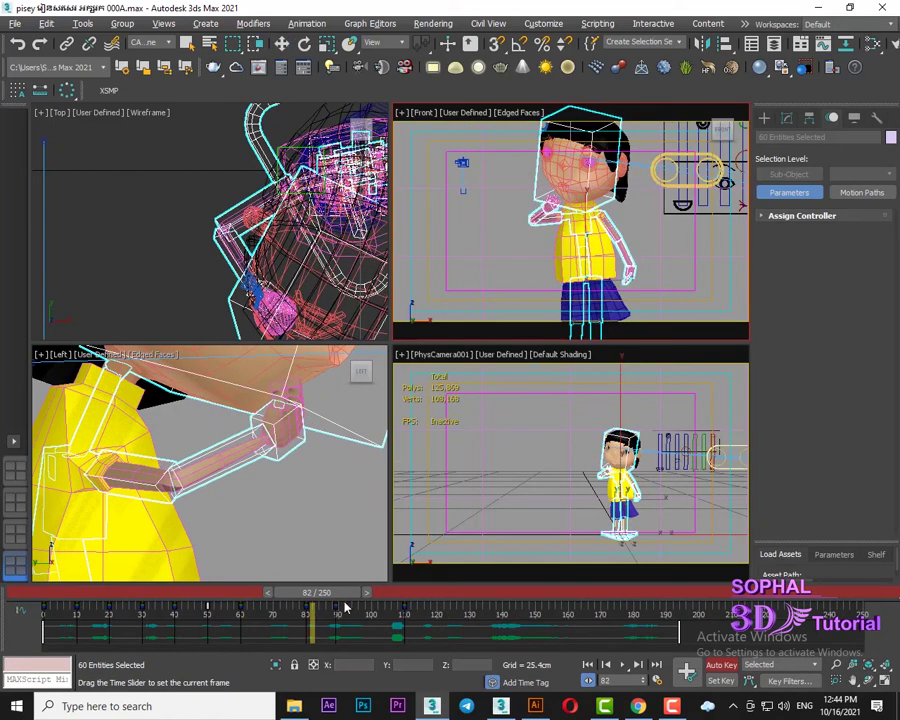
left_click(264, 597)
left_click(264, 597)
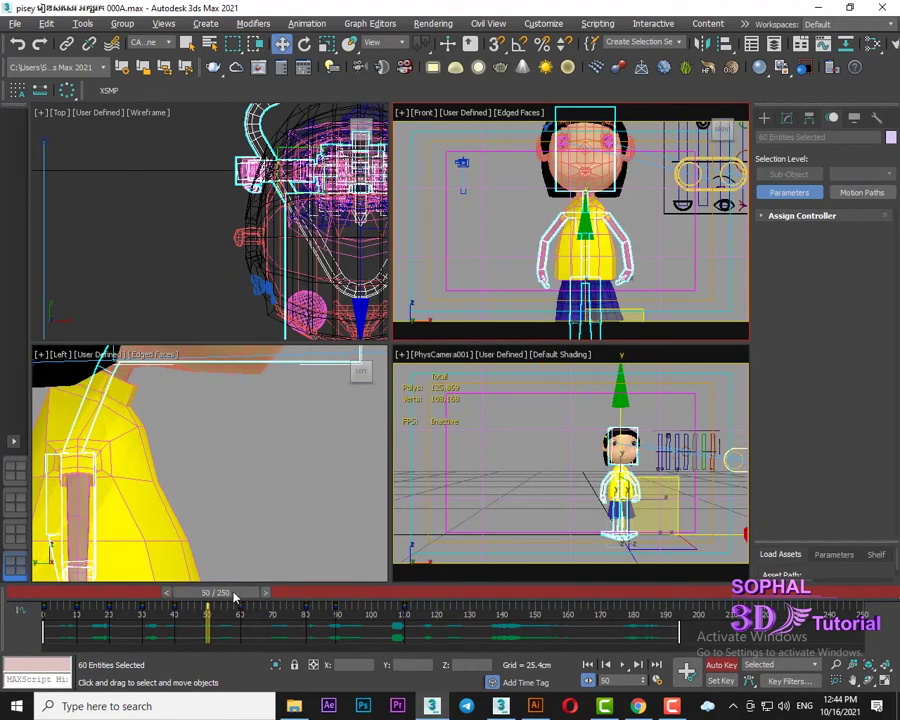
mouse_move(234, 597)
left_mouse_down()
mouse_move(434, 612)
mouse_move(401, 601)
mouse_move(400, 609)
left_mouse_up()
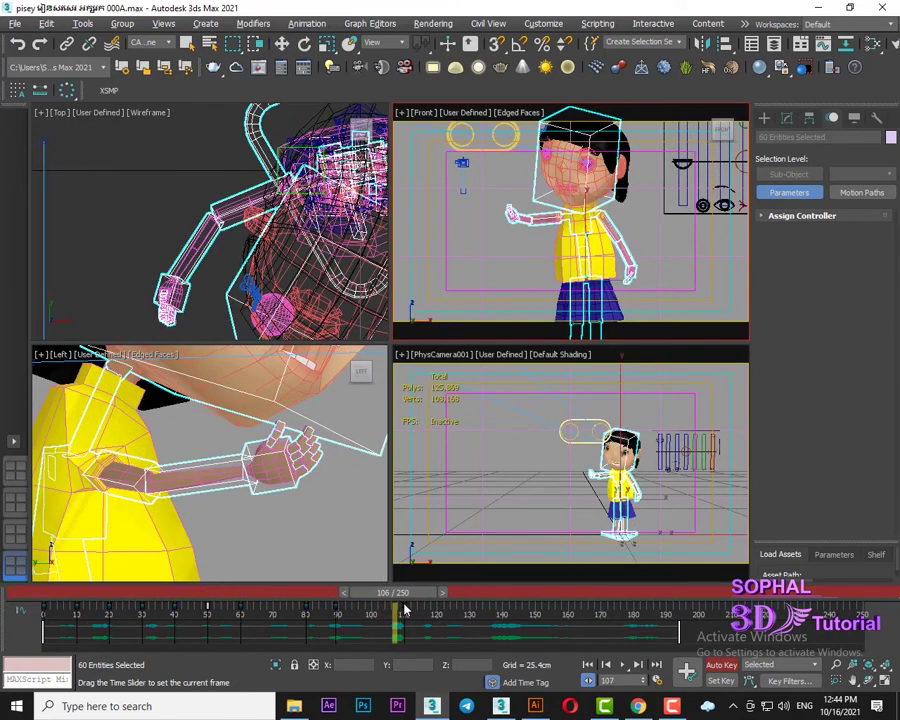
key("w")
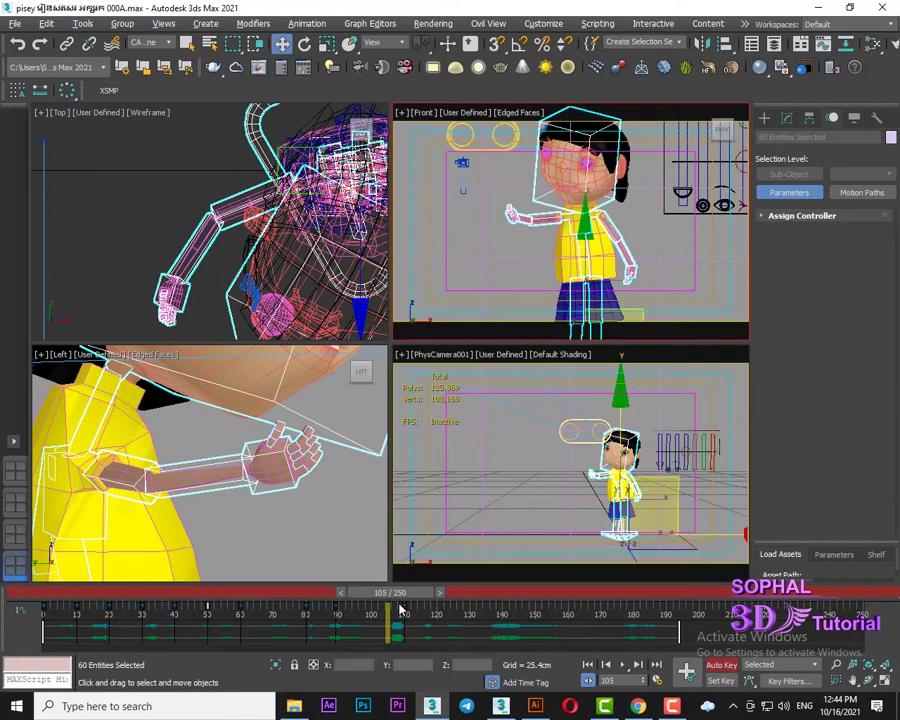
left_click_drag(398, 607, 418, 604)
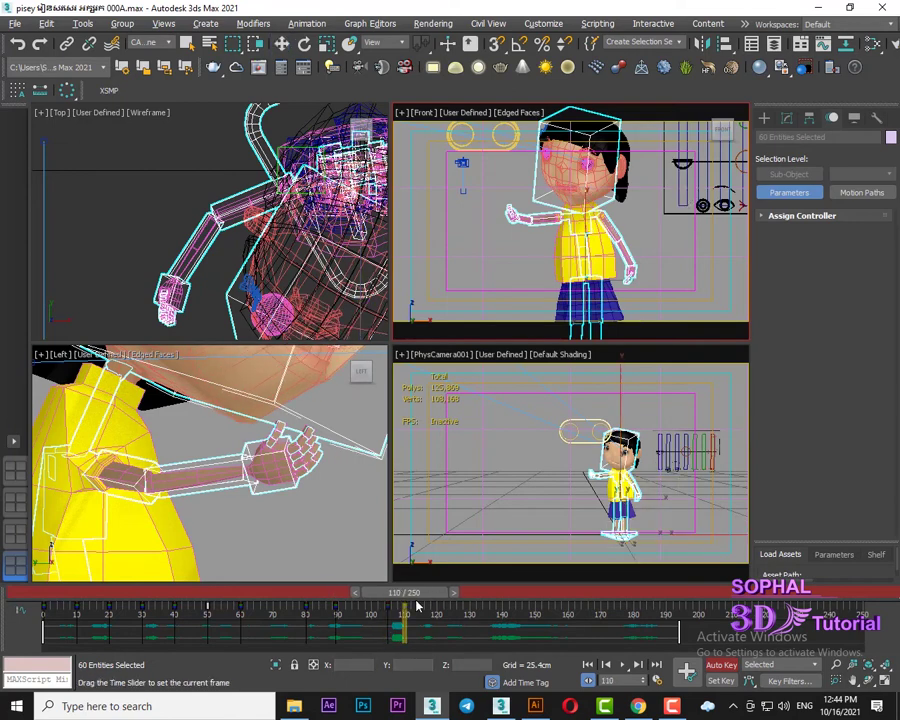
scroll(500, 220, "up", 3)
left_click(502, 227)
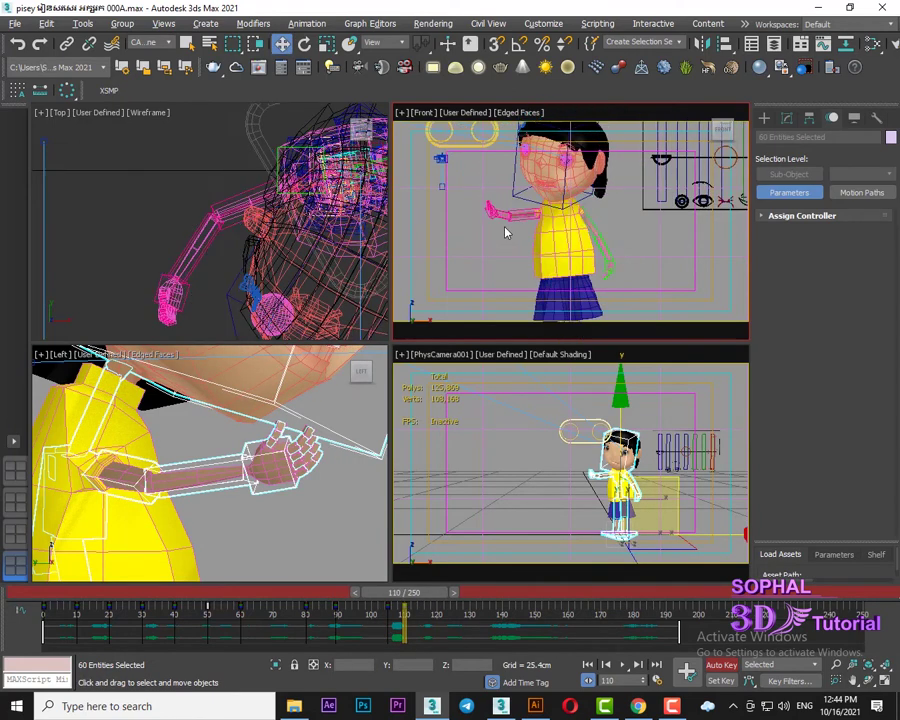
scroll(522, 208, "up", 3)
Rotate the head control to turn the girl's head at frame 110
scroll(500, 210, "up", 2)
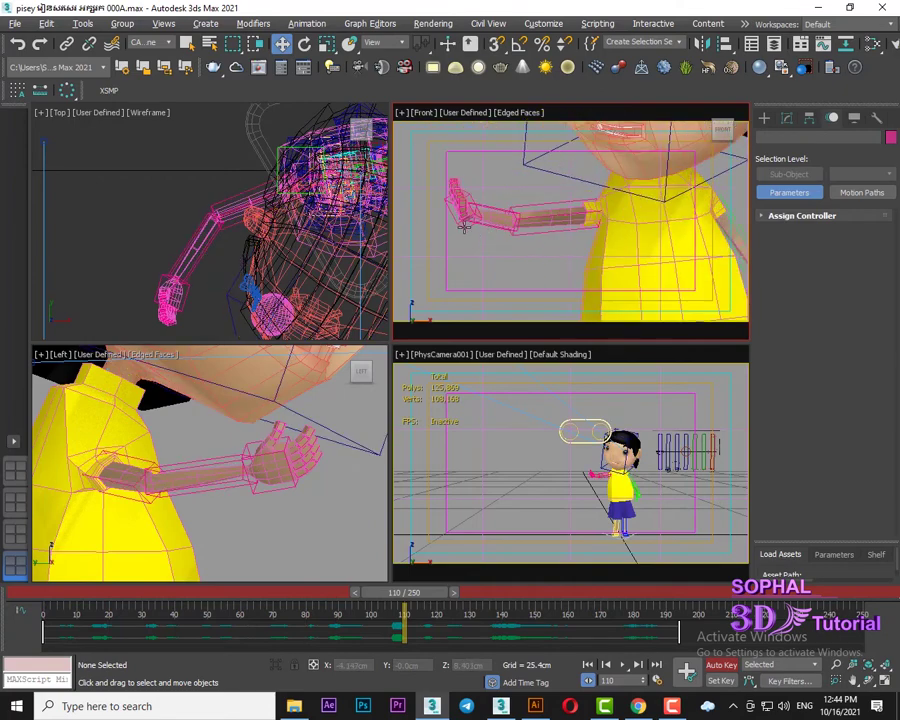
left_click(476, 216)
left_click(478, 217)
scroll(540, 208, "down", 4)
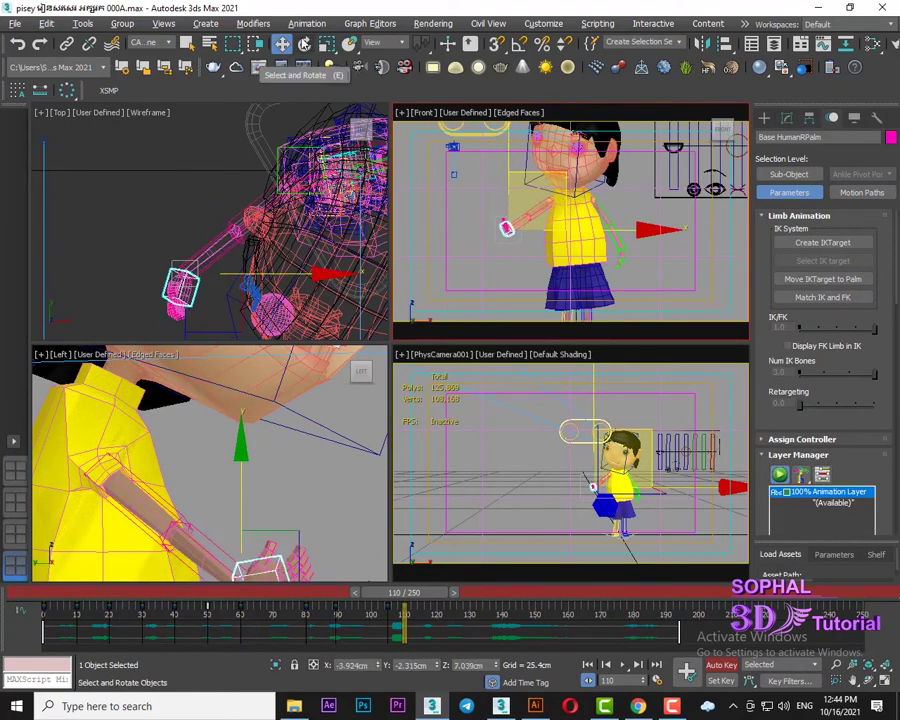
left_click(305, 43)
scroll(535, 175, "up", 3)
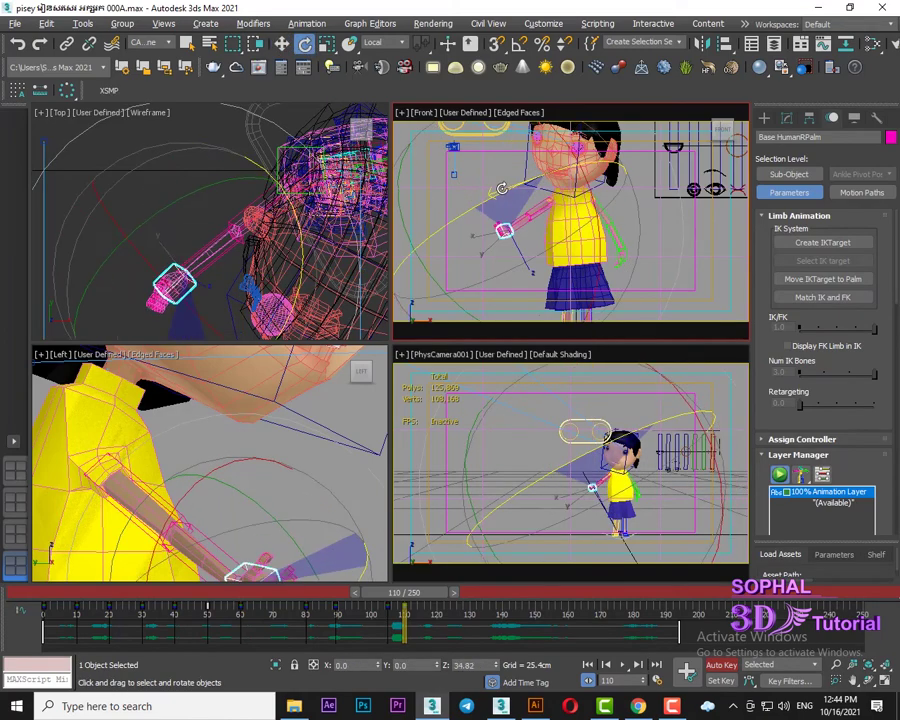
left_click(593, 187)
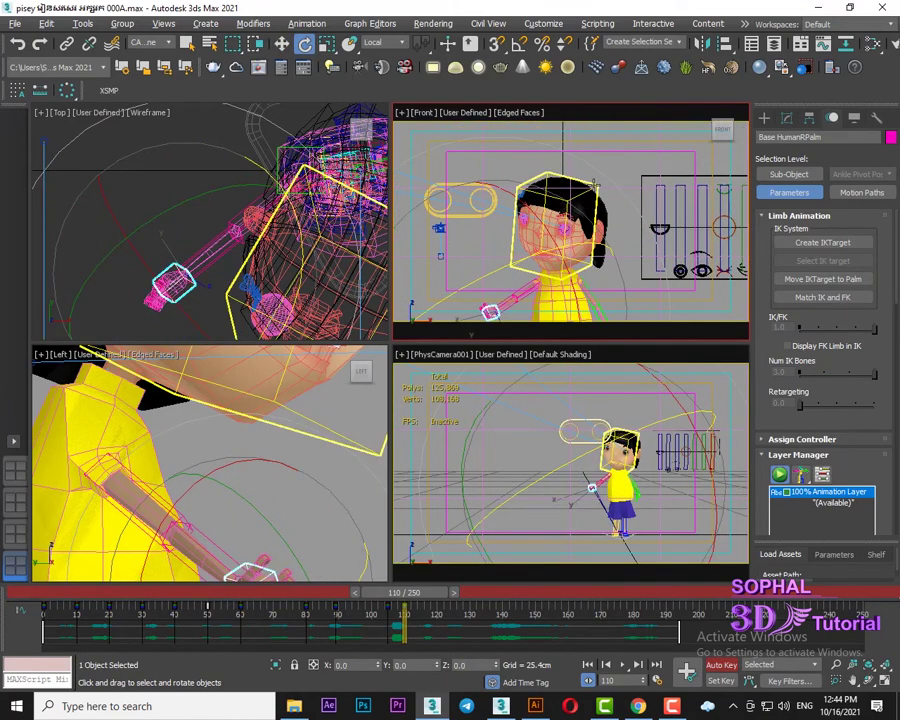
left_click(591, 192)
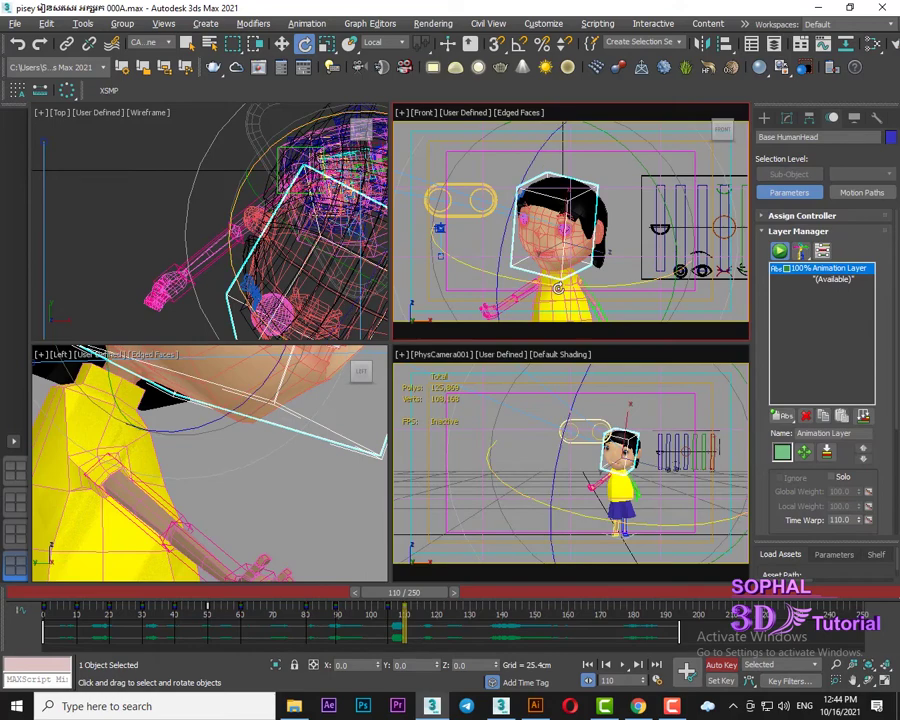
mouse_move(553, 275)
left_mouse_down()
mouse_move(673, 190)
mouse_move(494, 280)
left_mouse_up()
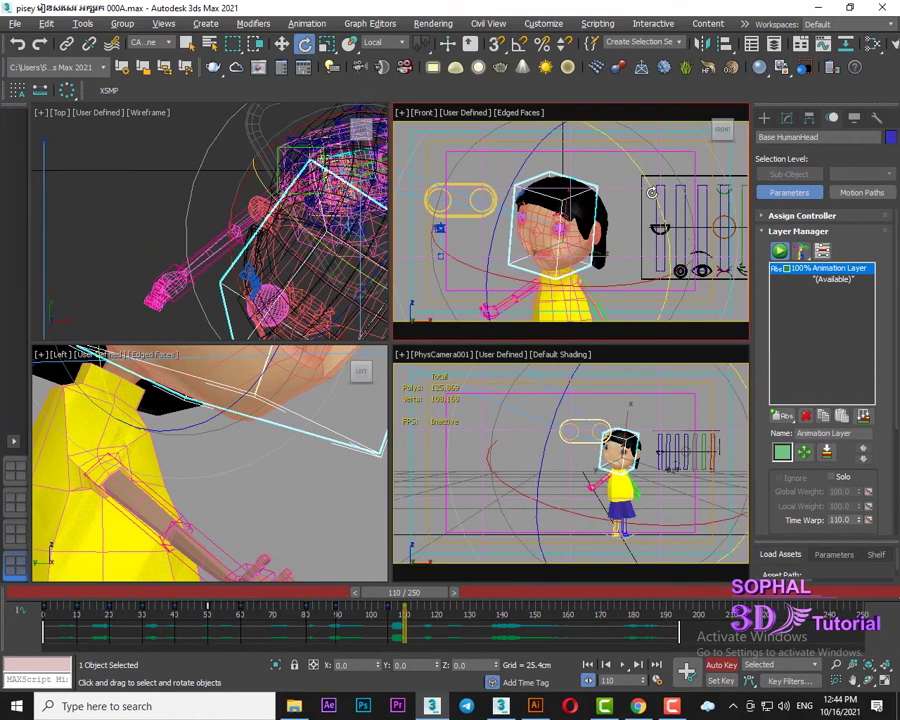
Move the left palm control up and outward
middle_click_drag(494, 280, 469, 210)
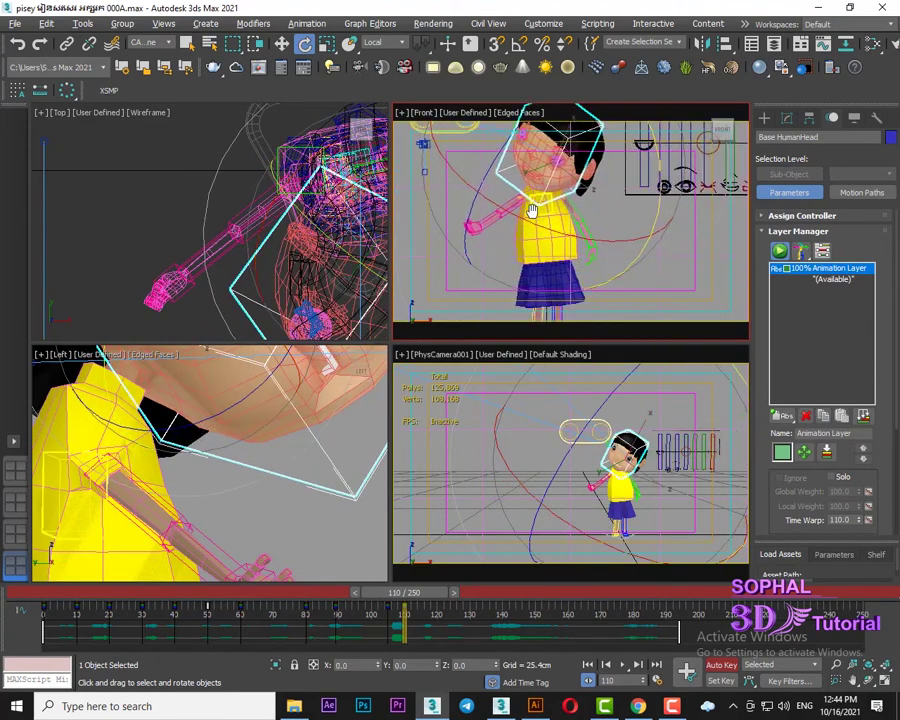
left_click(284, 45)
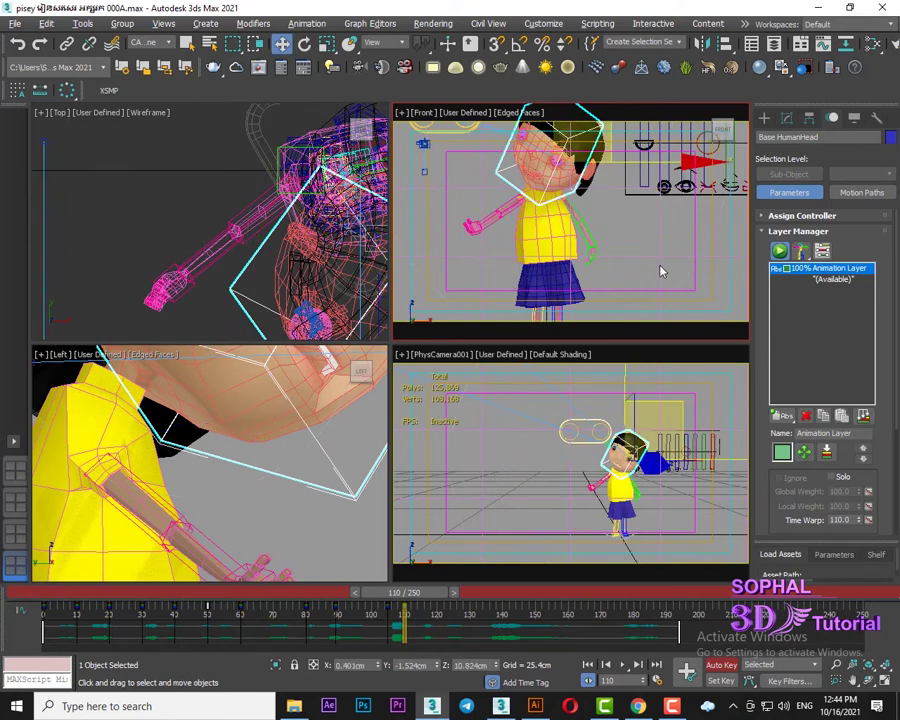
left_click(598, 253)
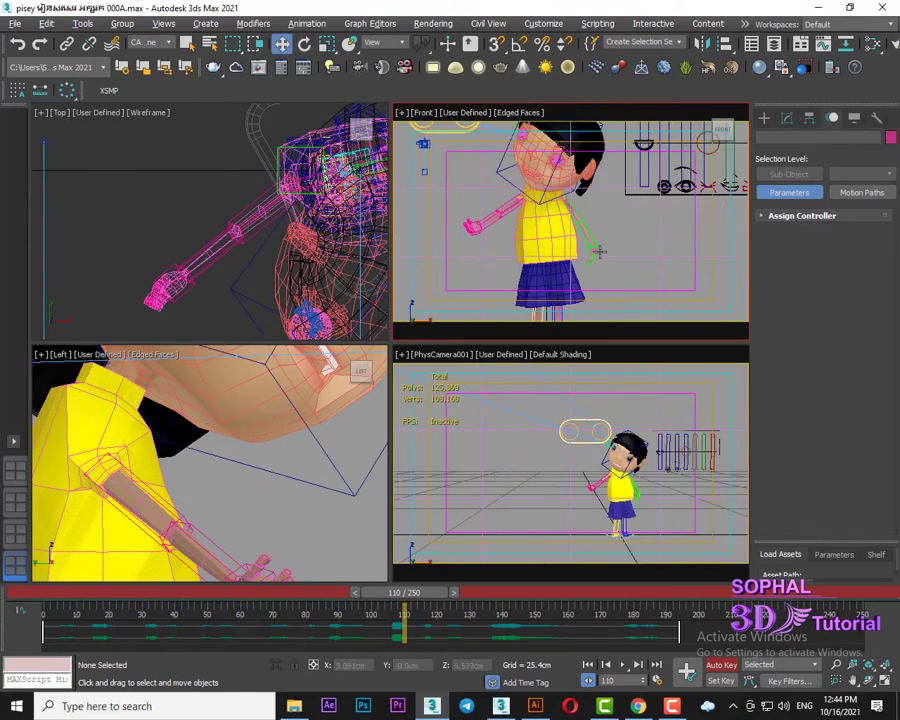
left_click(598, 253)
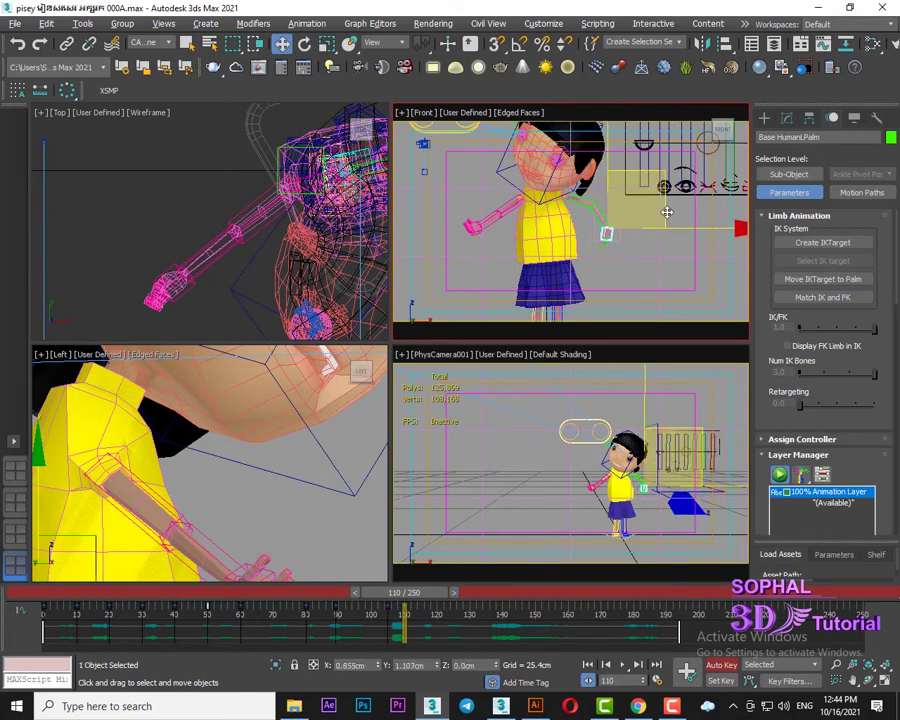
left_click_drag(668, 226, 557, 228)
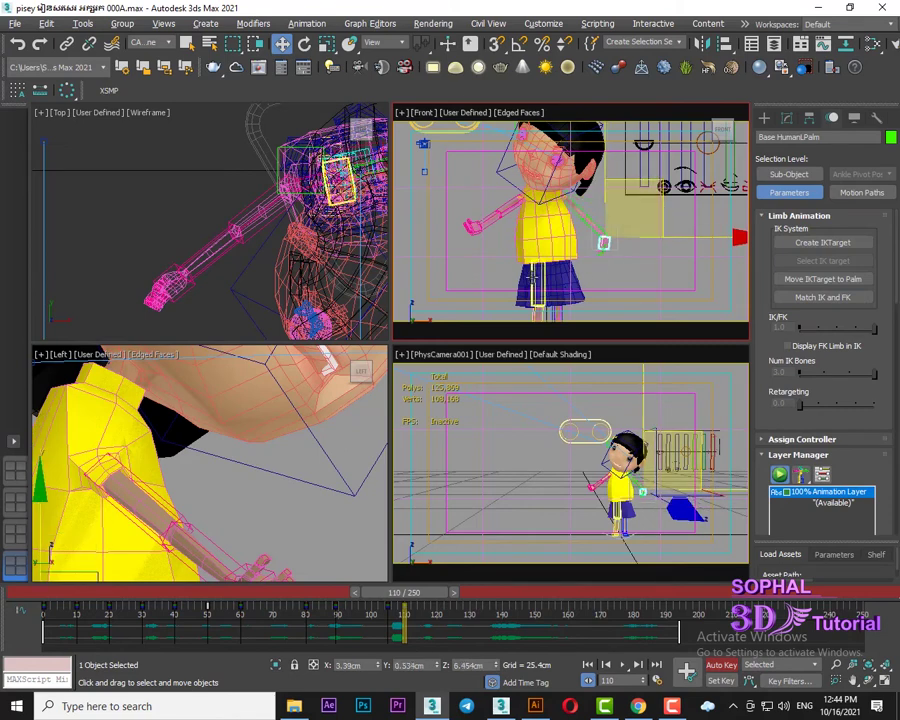
Rotate the pelvis control to turn her body
left_click(558, 234)
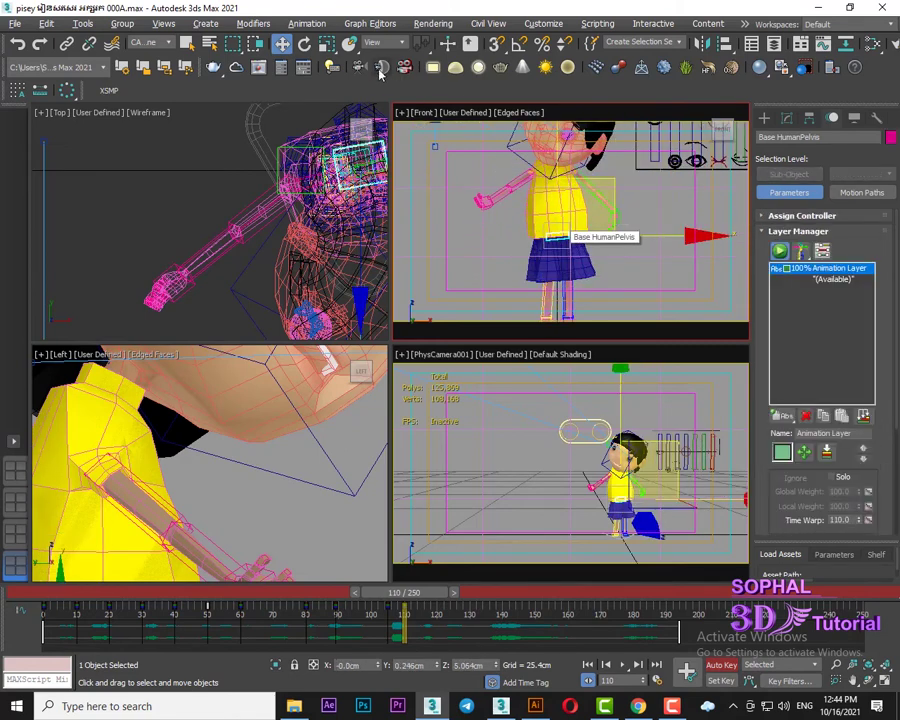
left_click(306, 45)
mouse_move(645, 202)
left_mouse_down()
mouse_move(630, 231)
mouse_move(688, 198)
mouse_move(723, 245)
left_mouse_up()
Play the waving animation from frame 0 in the active Front viewport
left_click(163, 483)
middle_click_drag(163, 483, 107, 445)
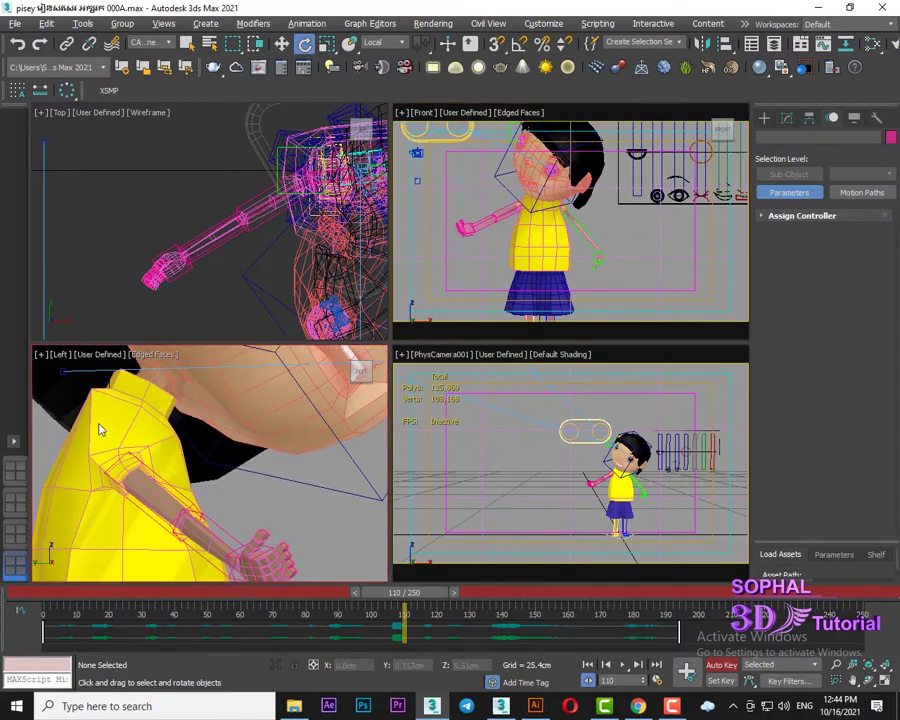
left_click(550, 288)
left_click_drag(424, 597, 45, 593)
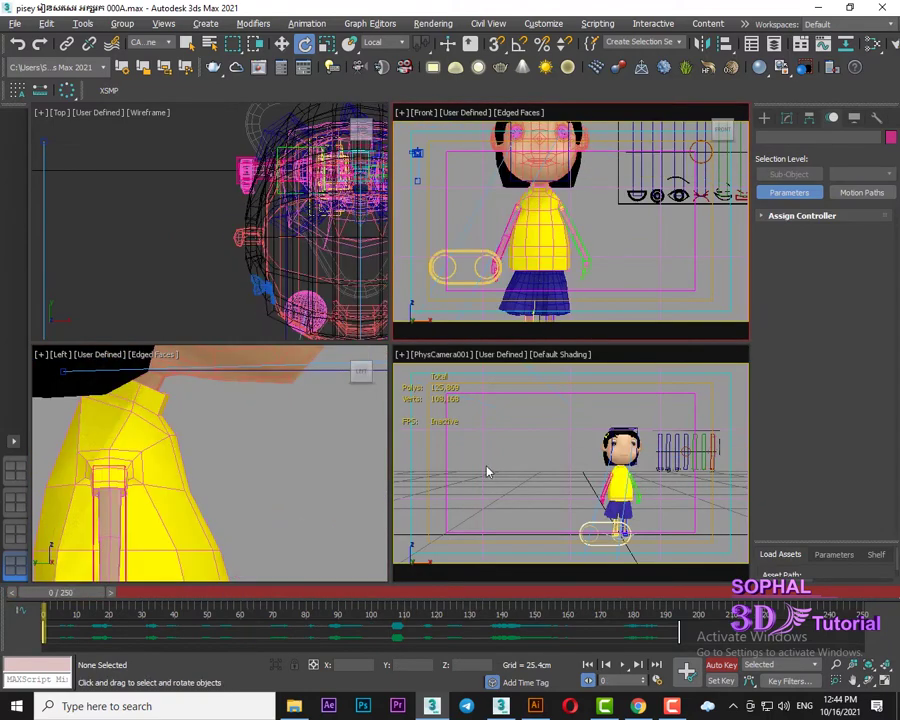
left_click(624, 667)
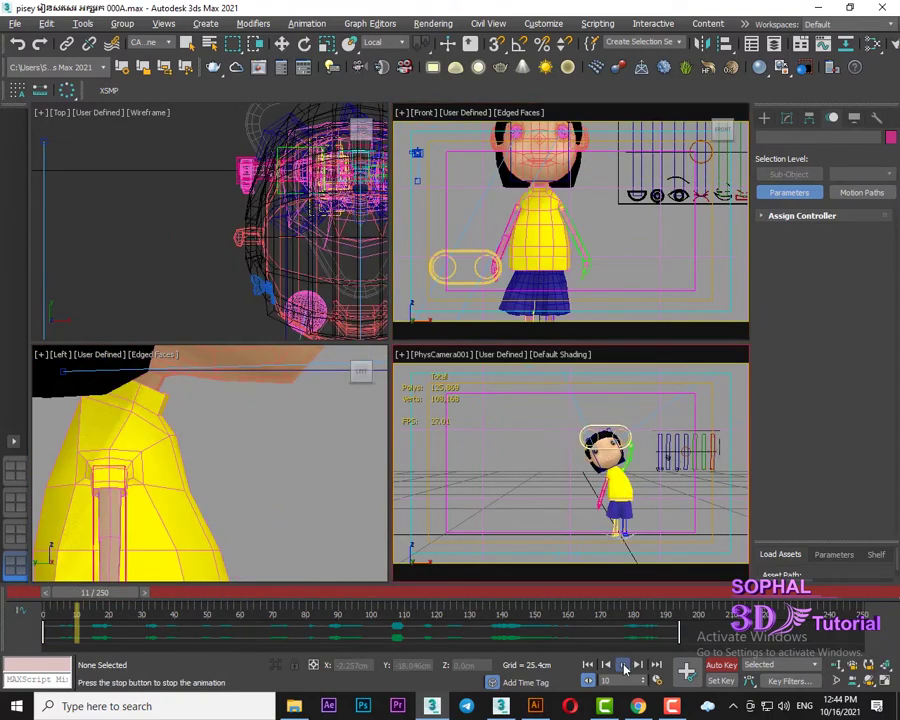
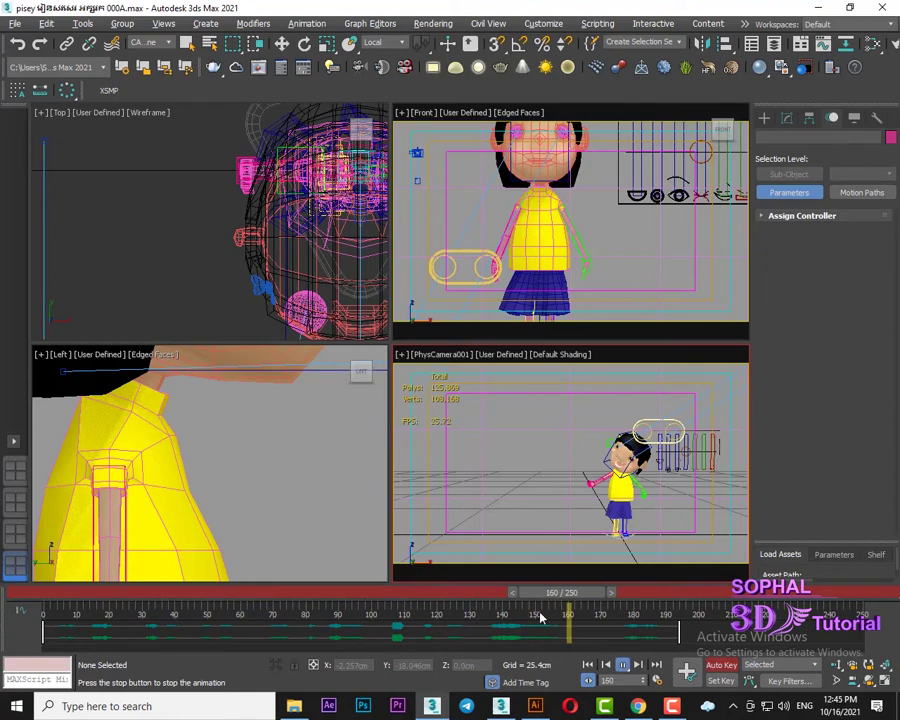
Stop playback and select the girl's whole biped rig
left_click_drag(565, 592, 503, 605)
key("e")
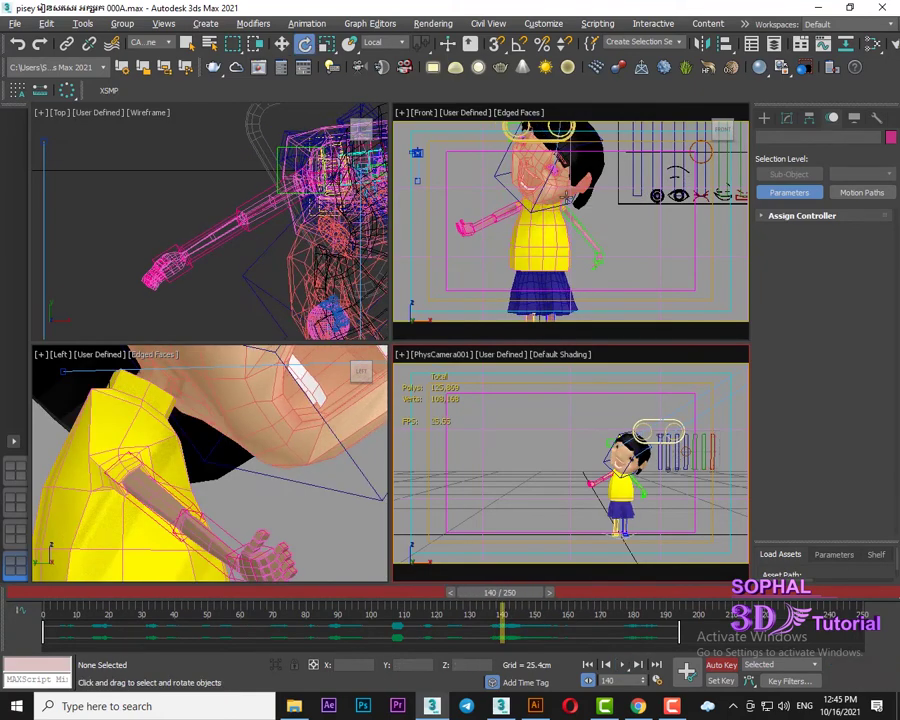
double_click(566, 196)
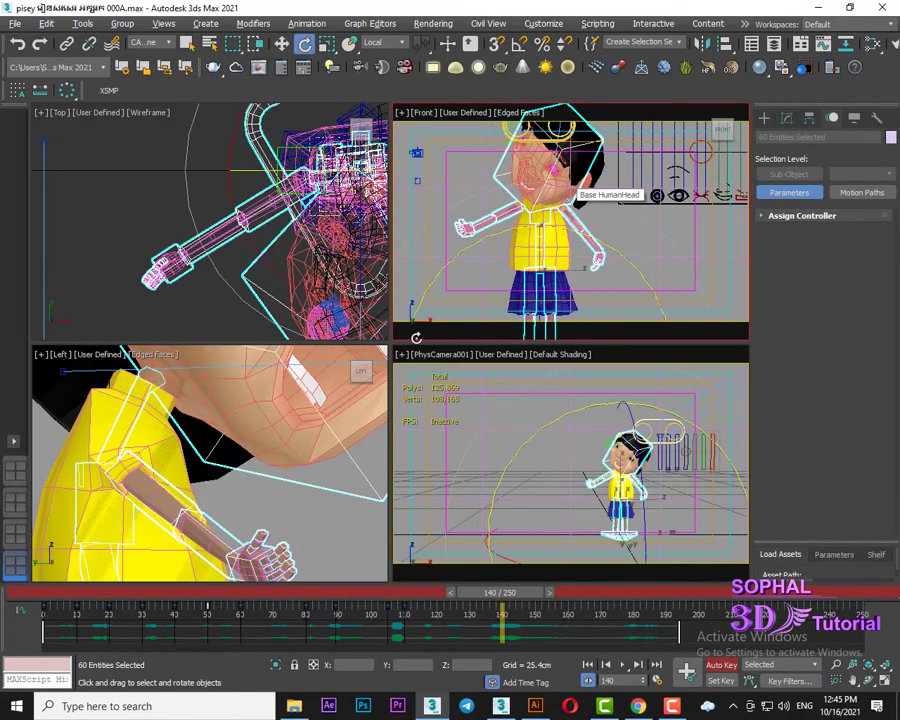
Scrub the time slider to frame 135 with the Move tool active
left_click_drag(494, 598, 462, 621)
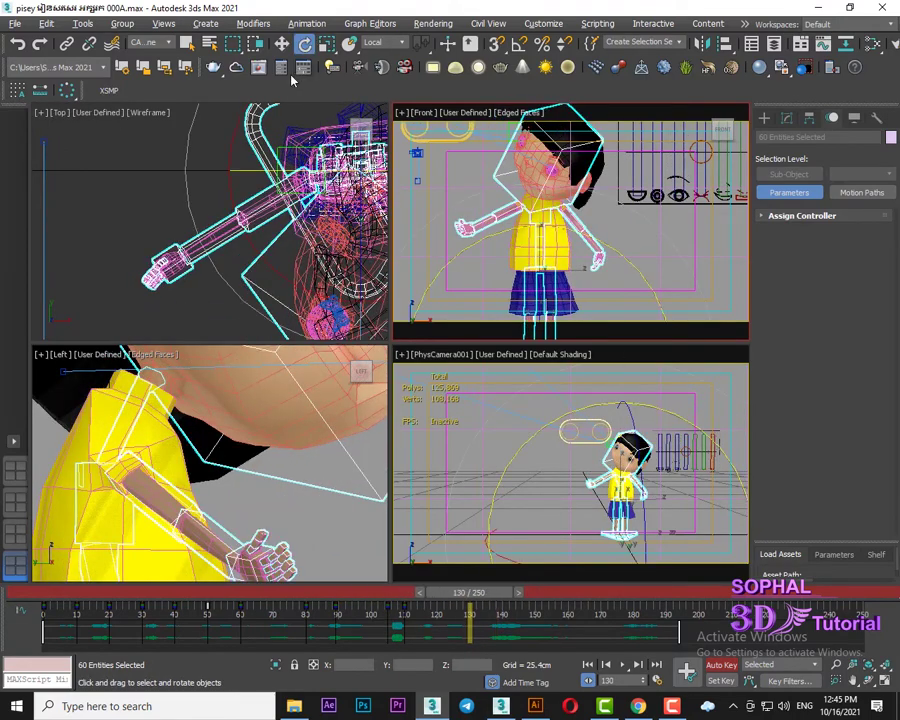
left_click(283, 45)
scroll(565, 218, "down", 3)
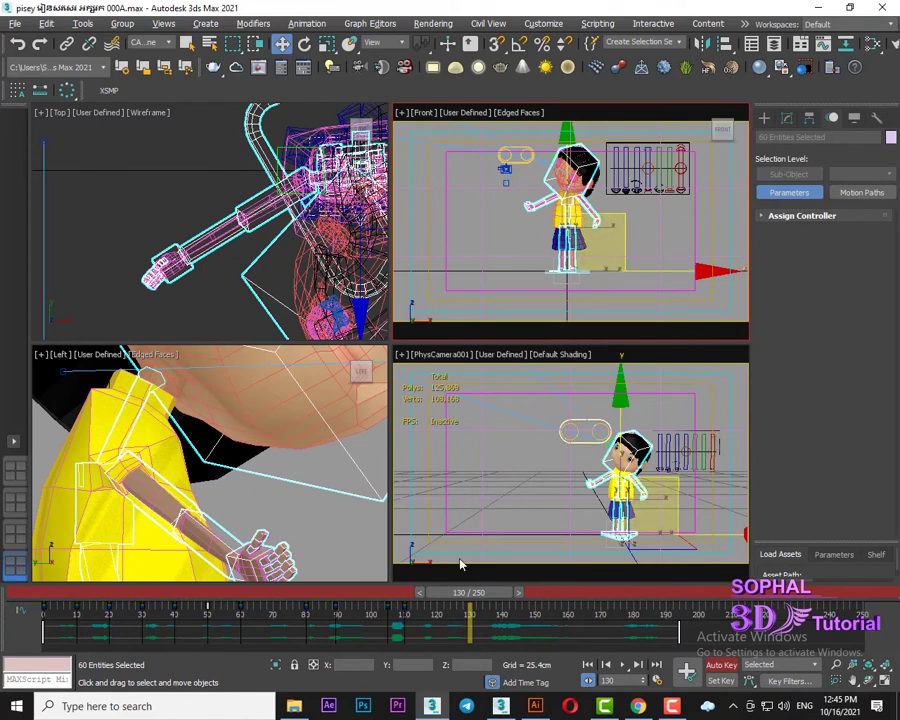
left_click_drag(480, 596, 414, 596)
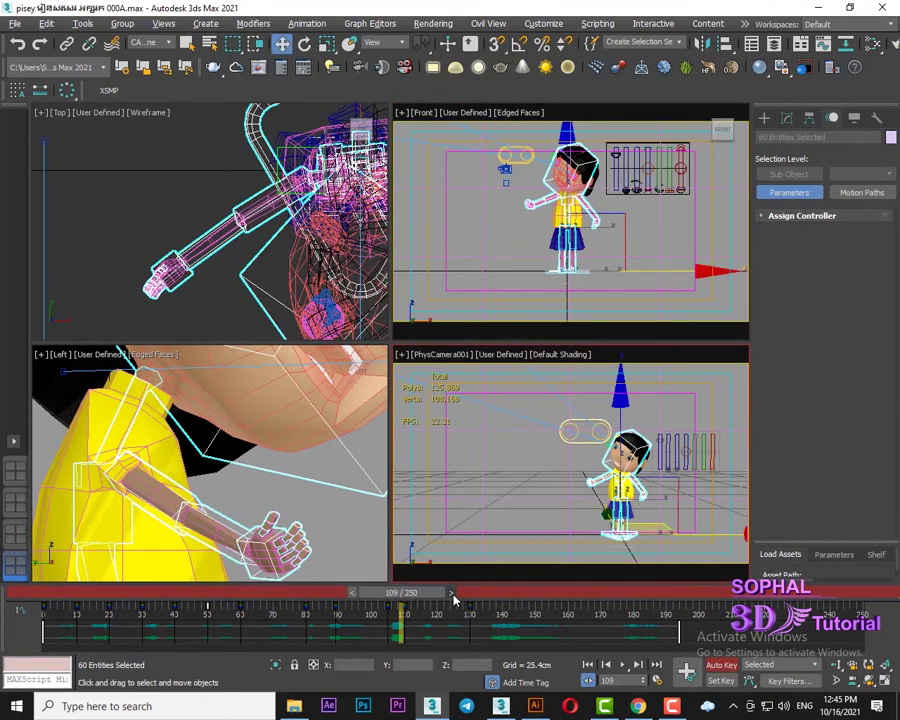
left_click(453, 596)
left_click_drag(358, 596, 345, 596)
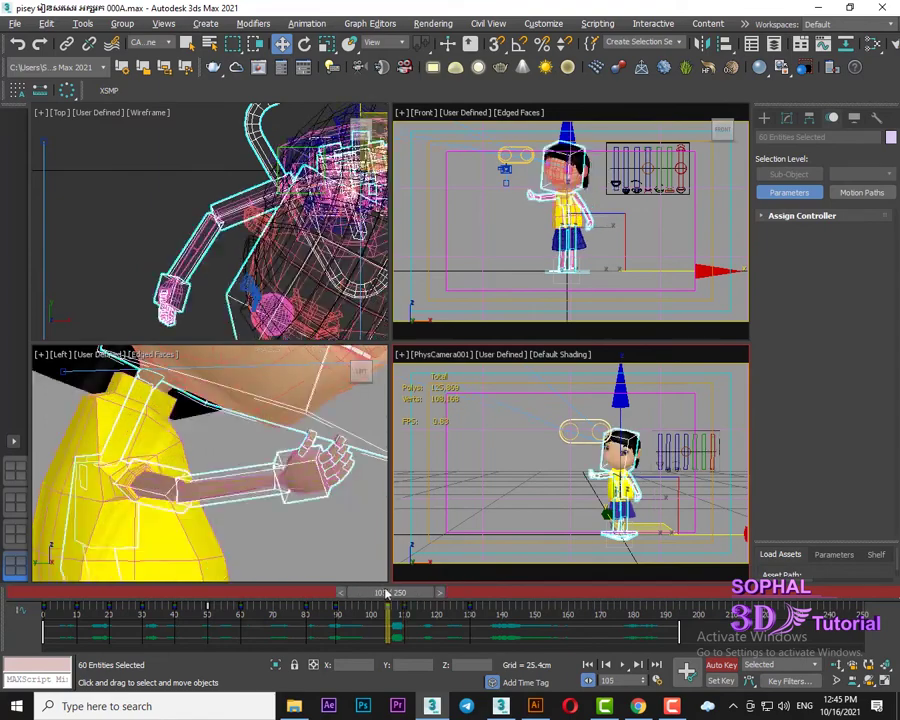
left_click(444, 597)
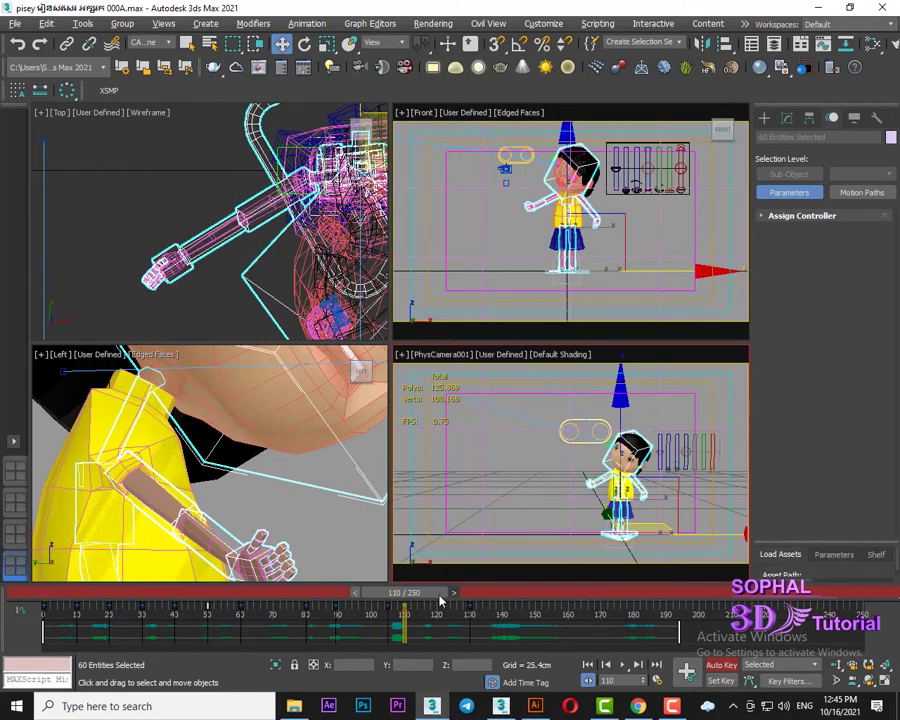
left_click(440, 597)
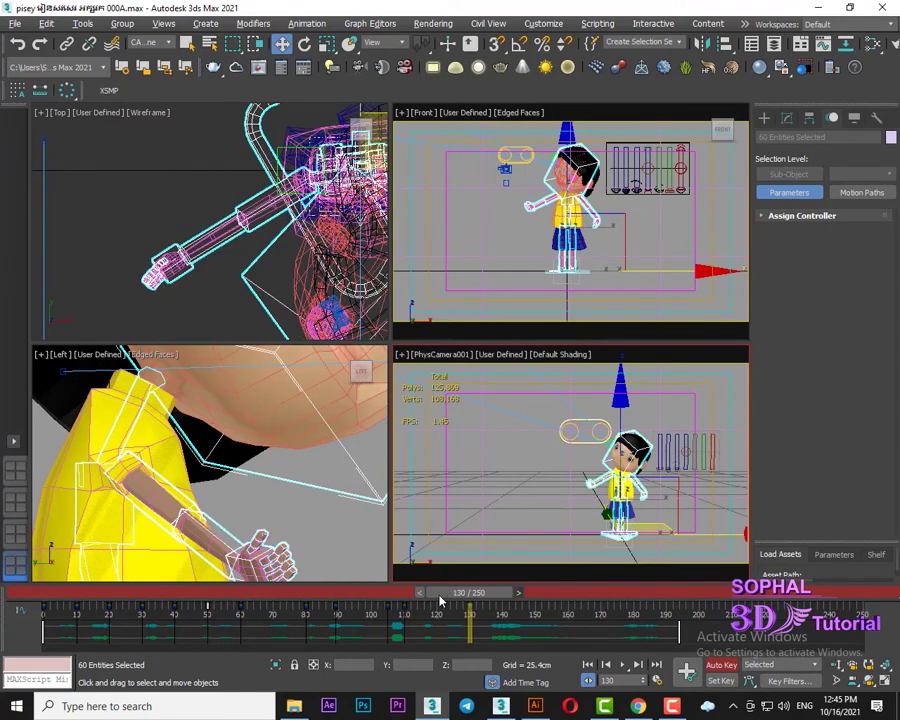
left_click_drag(470, 597, 486, 603)
key("w")
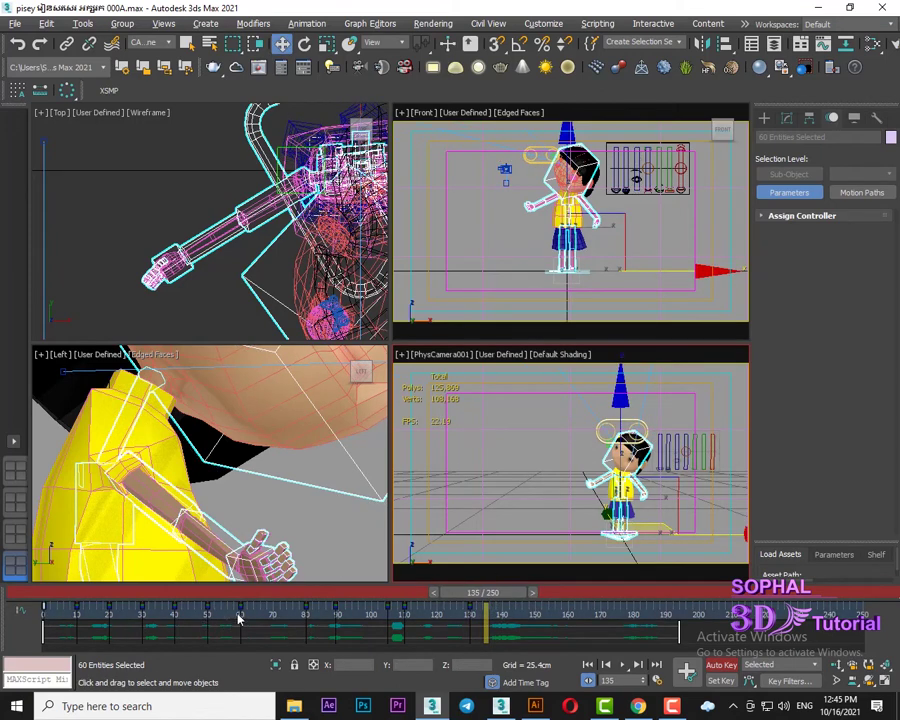
Begin Shift-dragging the frame 0 trackbar key toward frame 135
left_click_drag(241, 609, 486, 642, "shift")
scroll(590, 209, "up", 2)
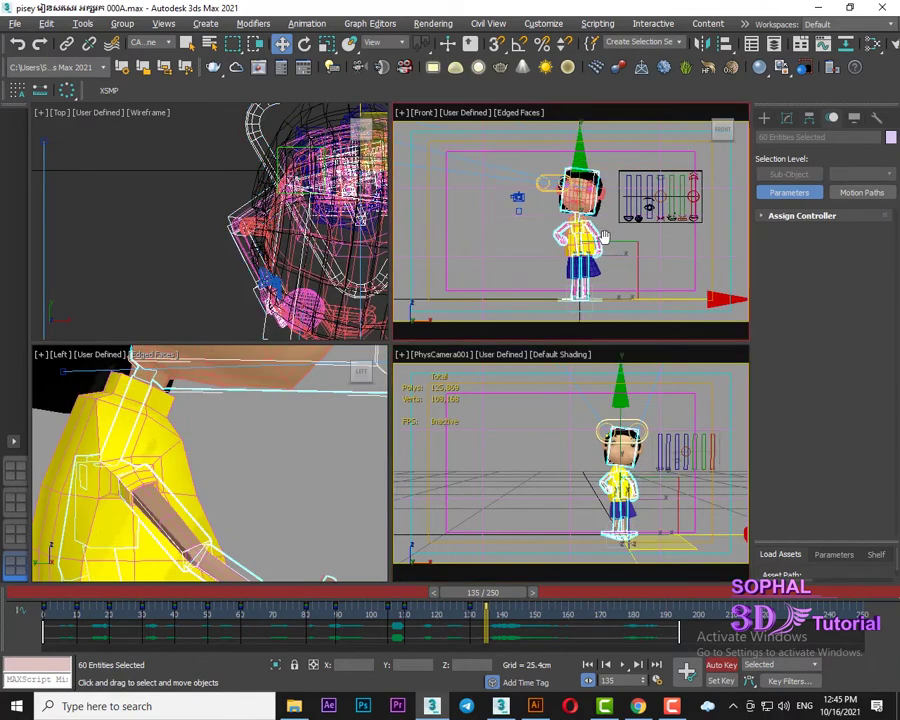
scroll(587, 218, "up", 4)
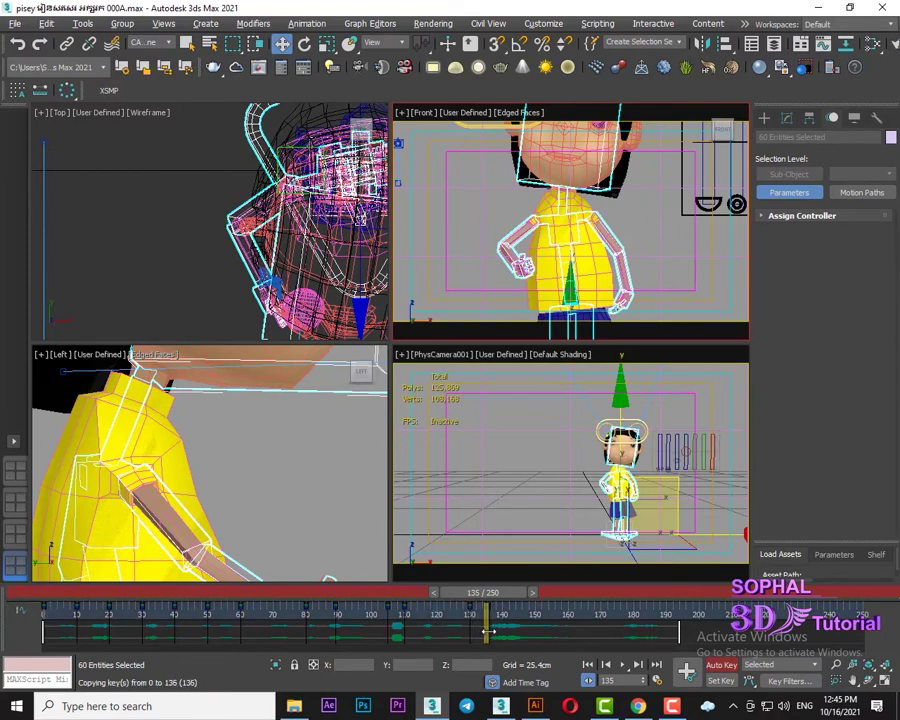
Drop the copied frame-0 key at frame 135 and check the pose just after it
left_click_drag(490, 632, 487, 632, "shift")
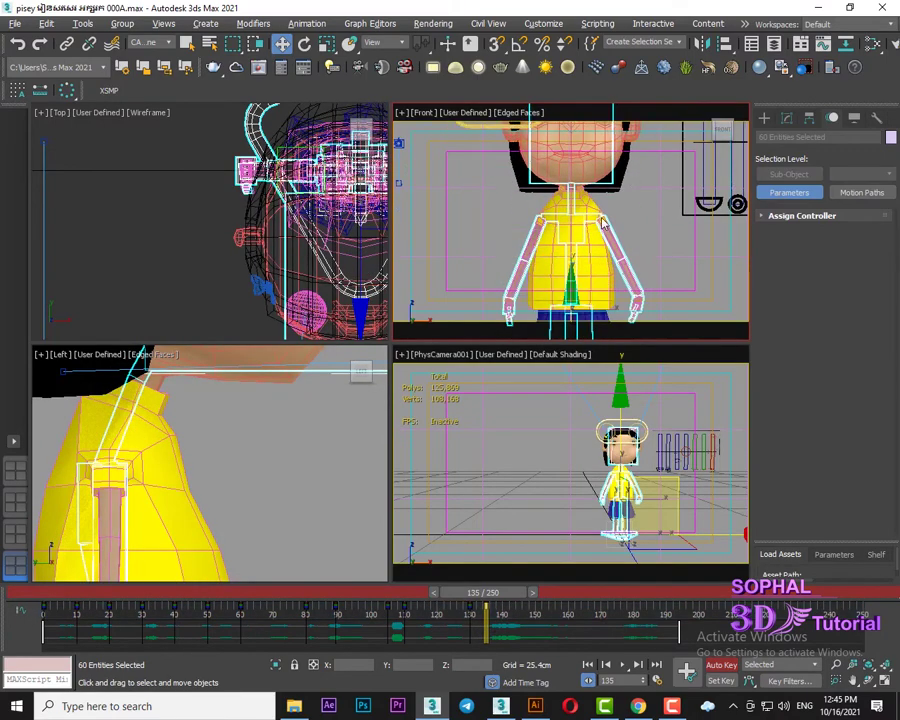
scroll(603, 222, "down", 5)
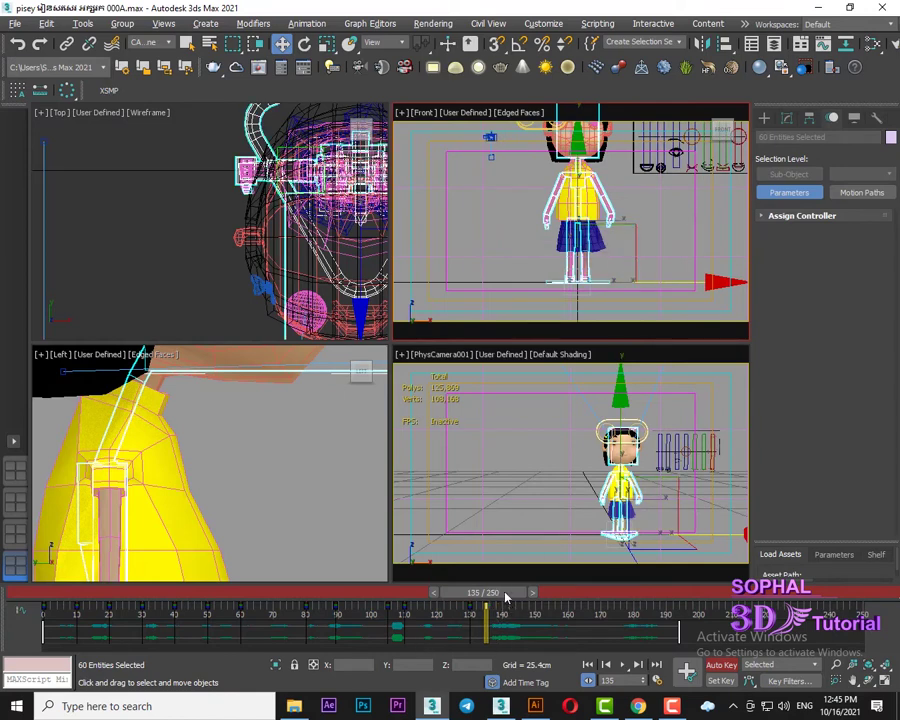
mouse_move(506, 597)
left_mouse_down()
mouse_move(537, 598)
mouse_move(507, 601)
mouse_move(526, 606)
left_mouse_up()
At frame 140, raise the pelvis slightly, then reselect the whole rig
key("w")
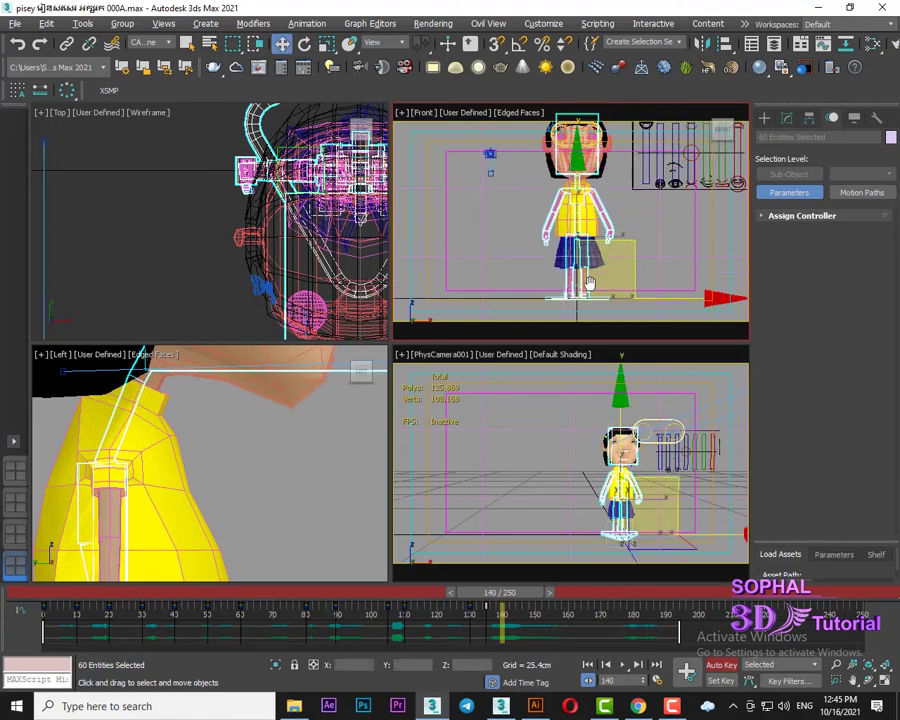
scroll(590, 283, "up", 2)
left_click(639, 245)
scroll(572, 261, "up", 2)
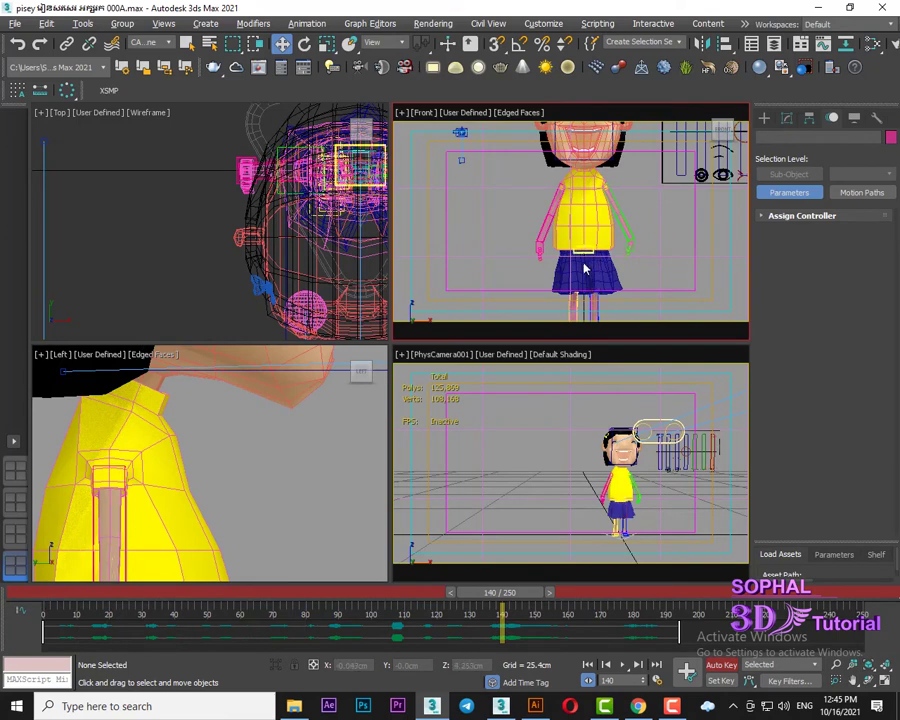
left_click(590, 272)
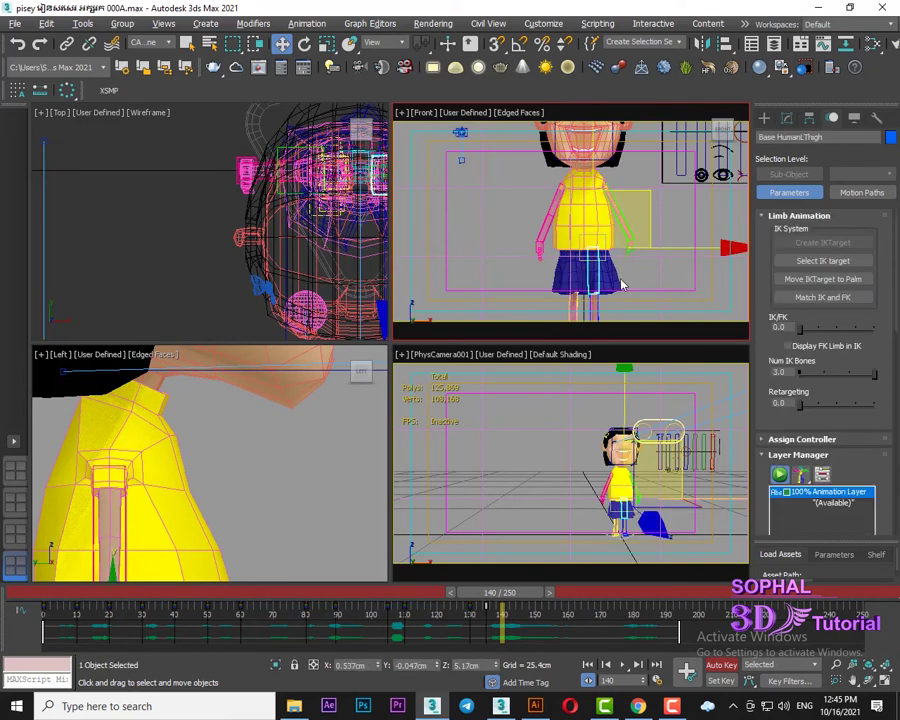
left_click(622, 285)
scroll(582, 245, "down", 2)
left_click(591, 155)
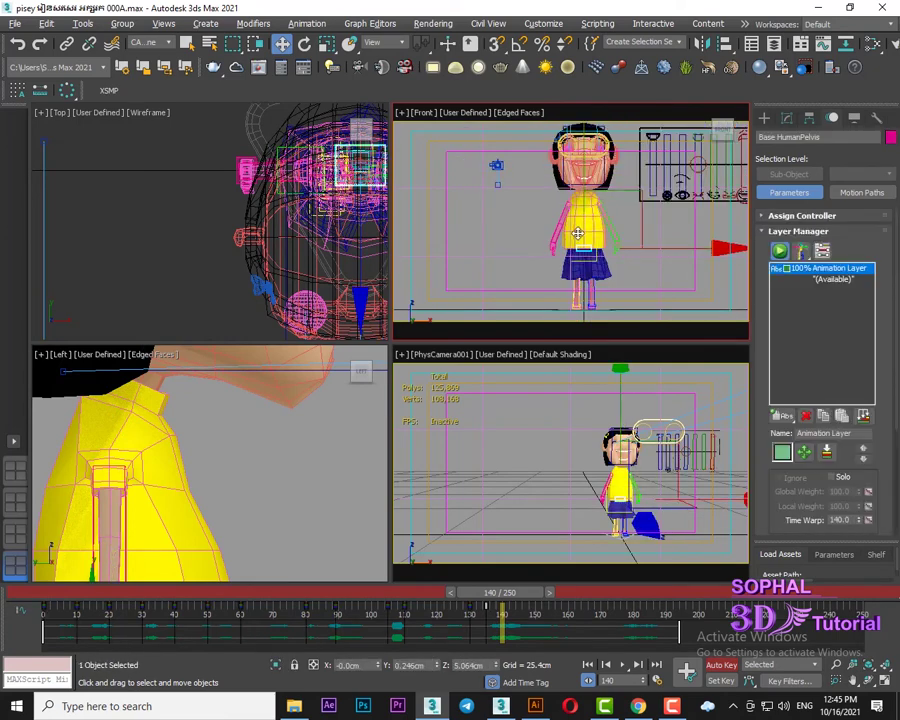
left_click_drag(591, 155, 591, 186)
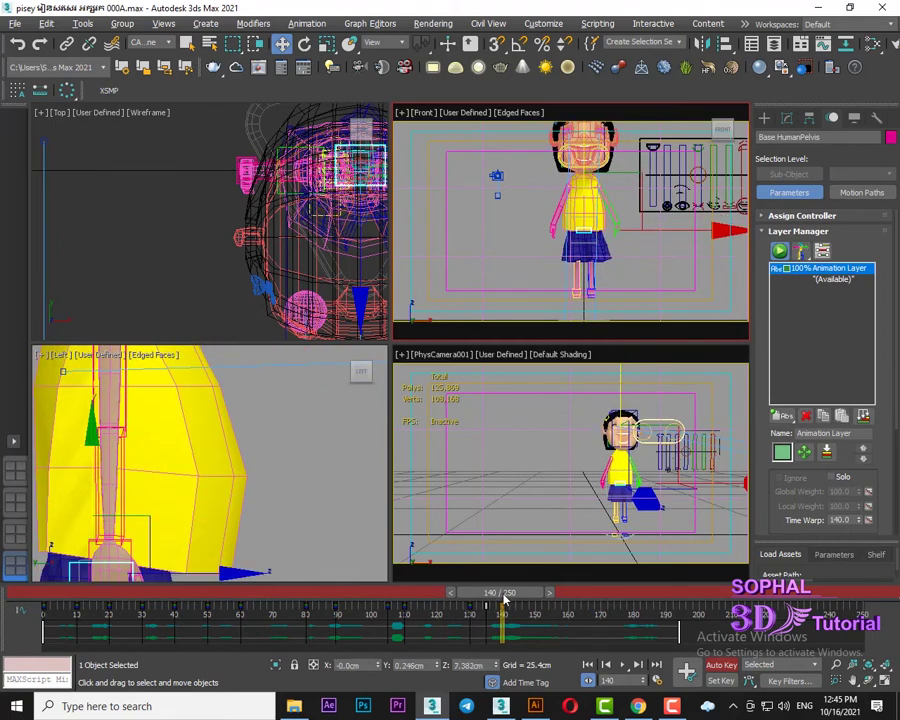
key("ctrl+a")
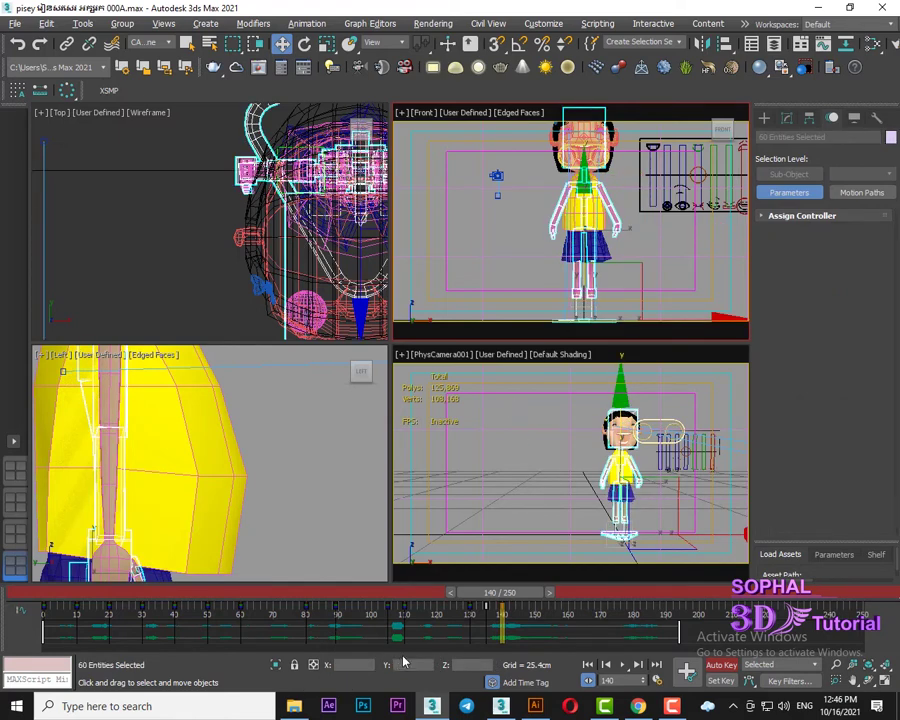
left_click_drag(510, 594, 497, 598)
At frame 135, select the pelvis and move it down
key("w")
key("ctrl+d")
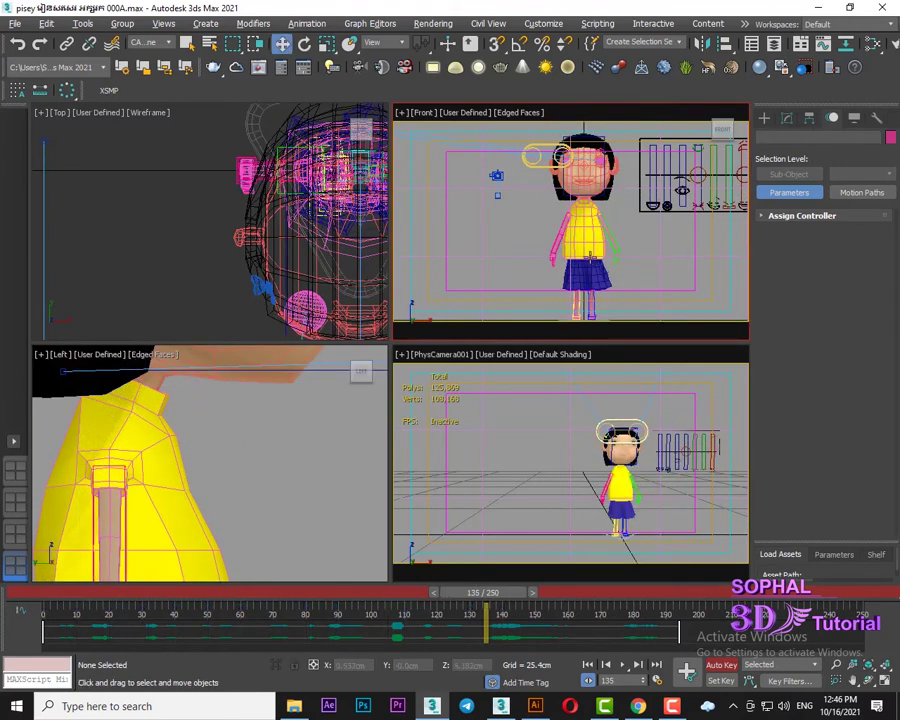
left_click(582, 253)
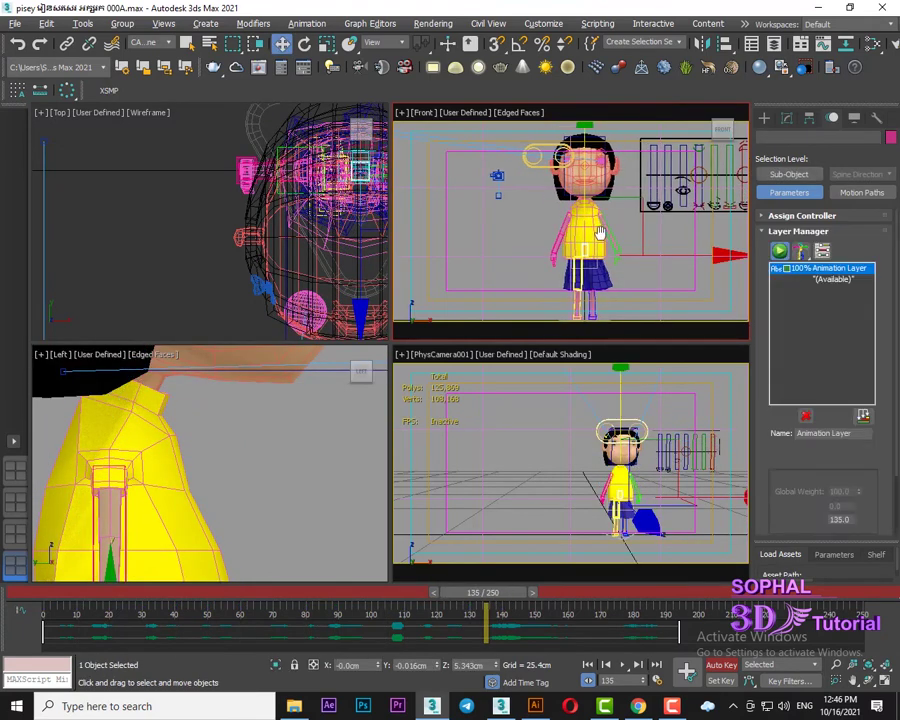
scroll(580, 210, "up", 5)
scroll(621, 197, "down", 3)
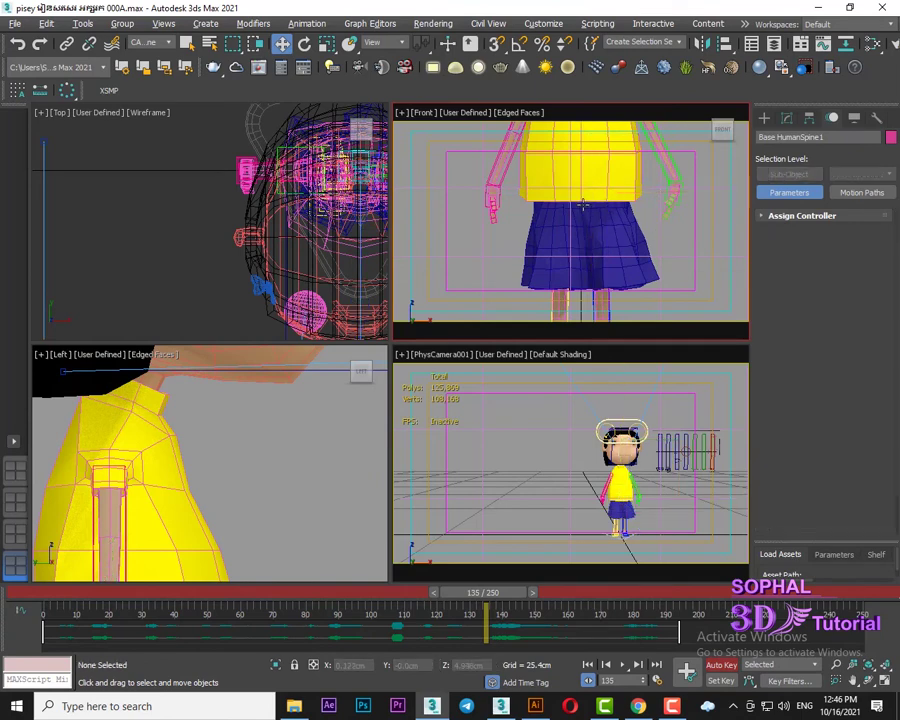
left_click(578, 226)
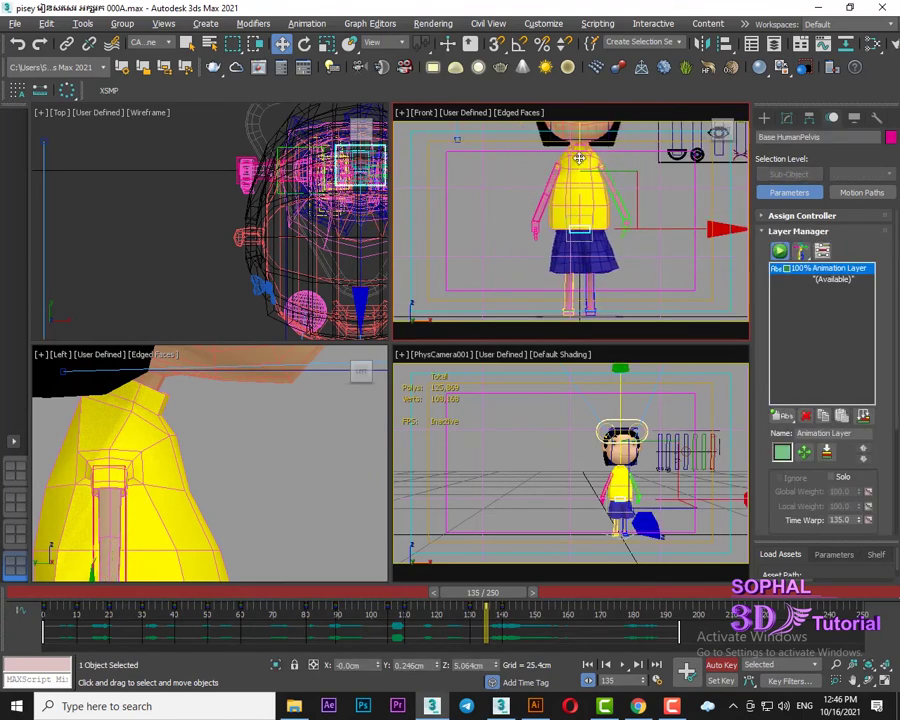
left_click_drag(578, 226, 590, 166)
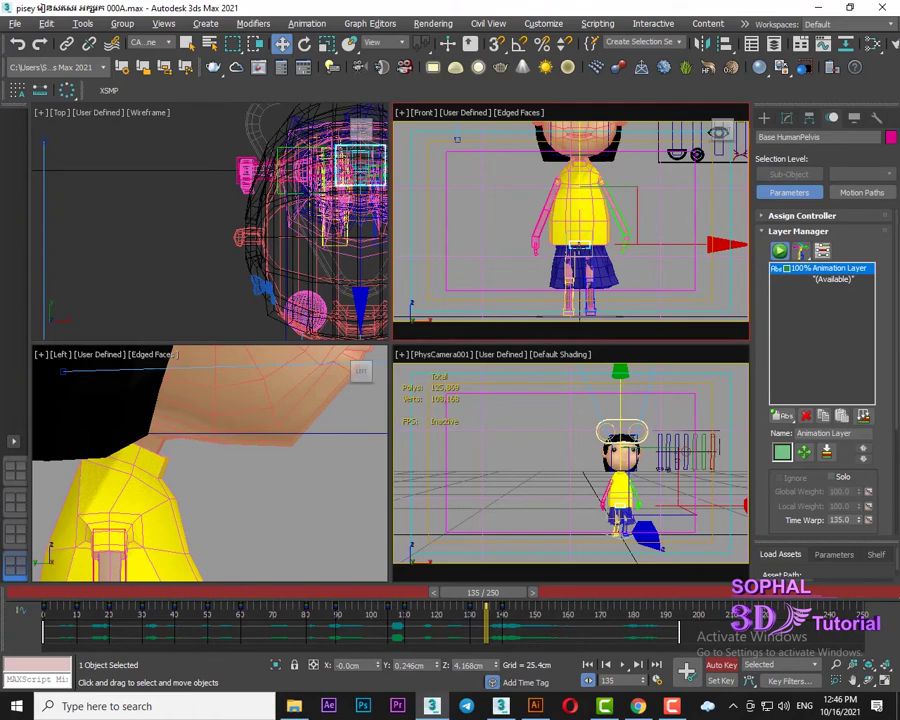
Select the entire rig and Shift-drag its frame-135 key to frame 145
left_click_drag(495, 600, 532, 651)
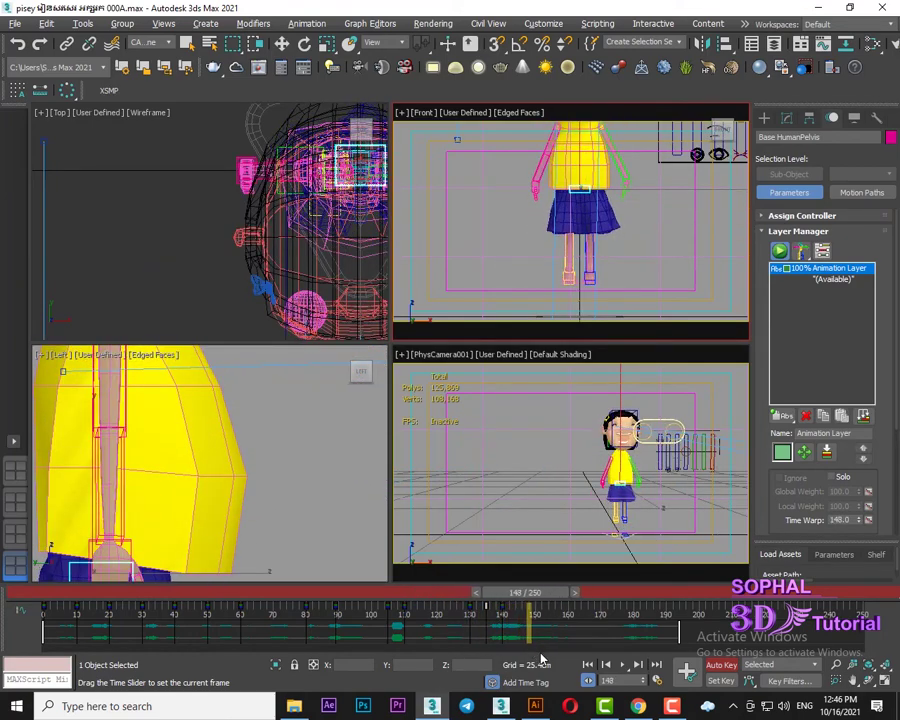
key("w")
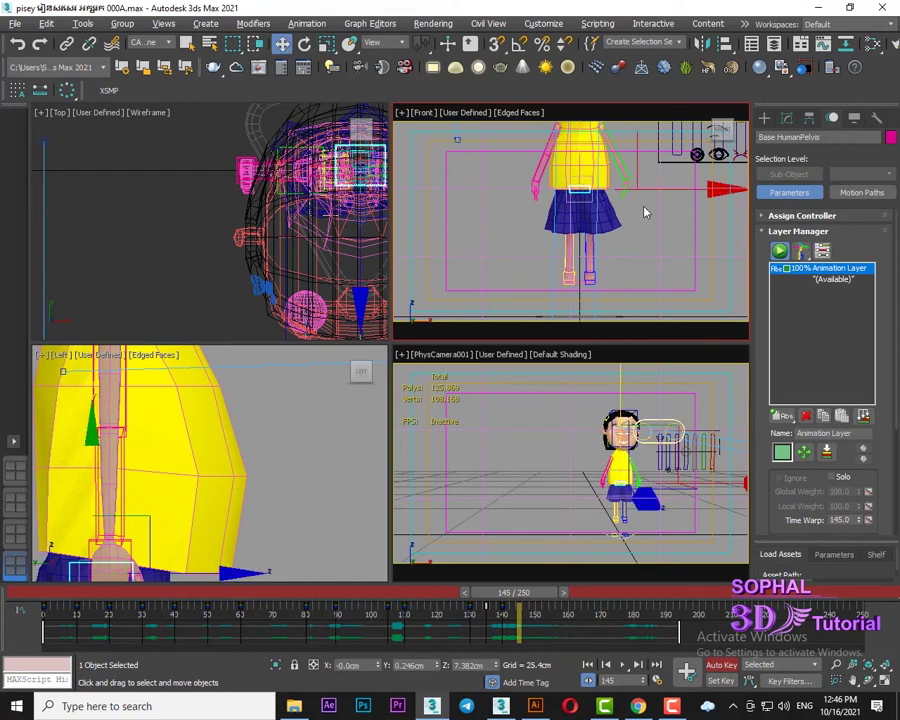
key("ctrl+a")
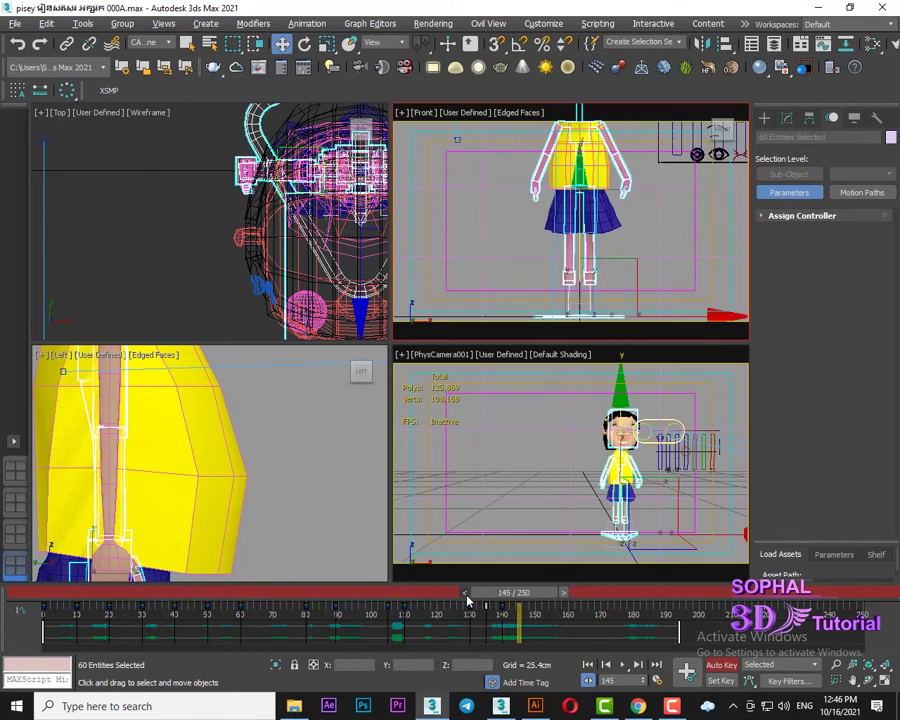
key("comma")
key("comma")
key("comma")
key("period")
key("period")
key("period")
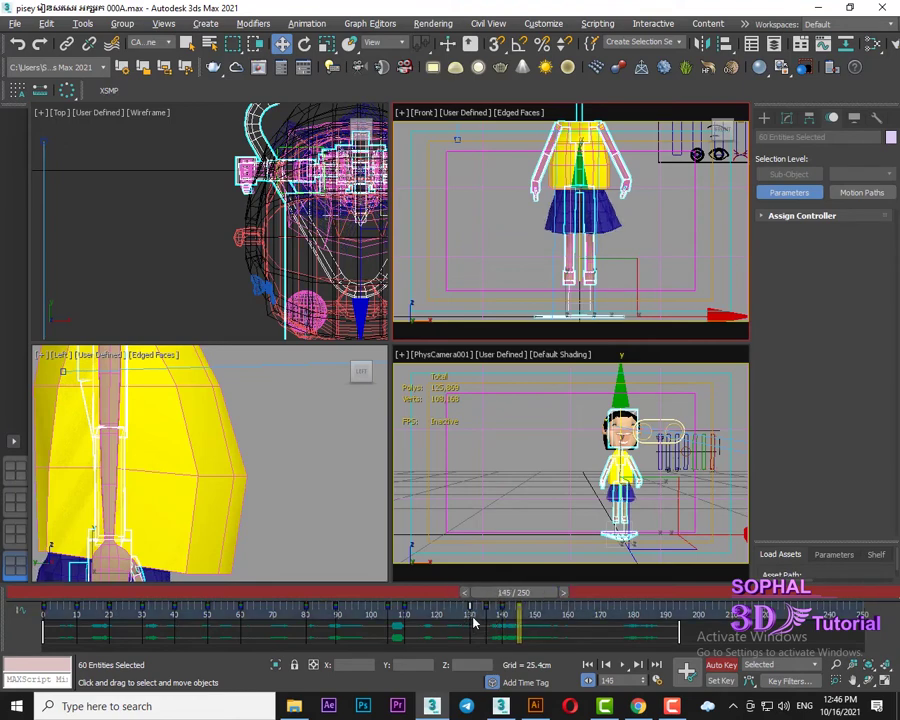
left_click_drag(470, 613, 516, 628, "shift")
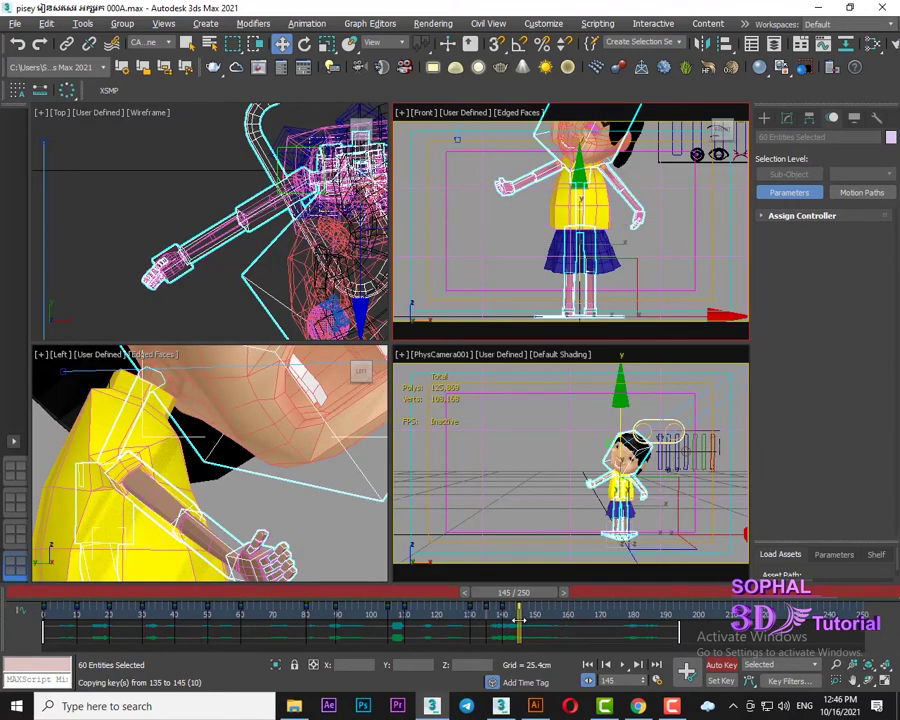
left_click_drag(512, 619, 519, 621, "shift")
scroll(585, 235, "up", 2)
scroll(590, 245, "up", 2)
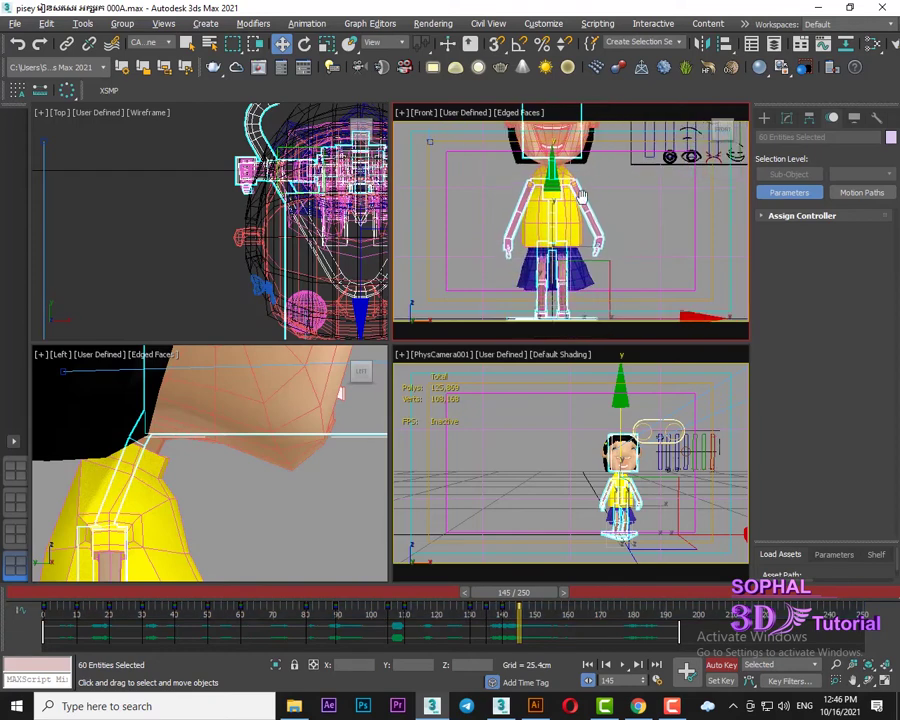
scroll(595, 252, "up", 2)
Rotate and lower the left hand controller so the arm bends at frame 135
left_click(600, 260)
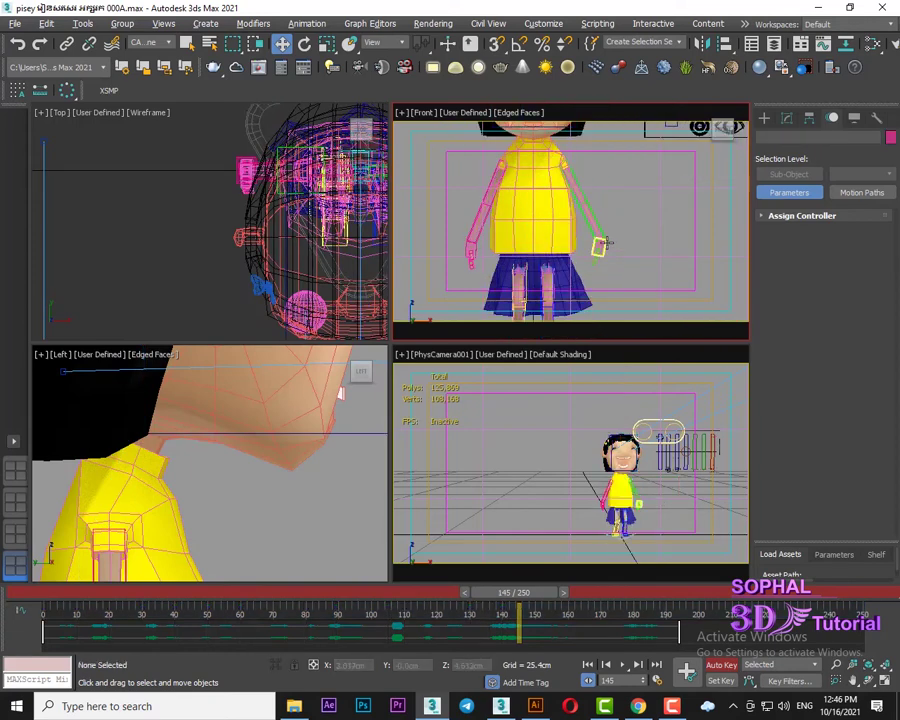
left_click(600, 249)
left_click(304, 45)
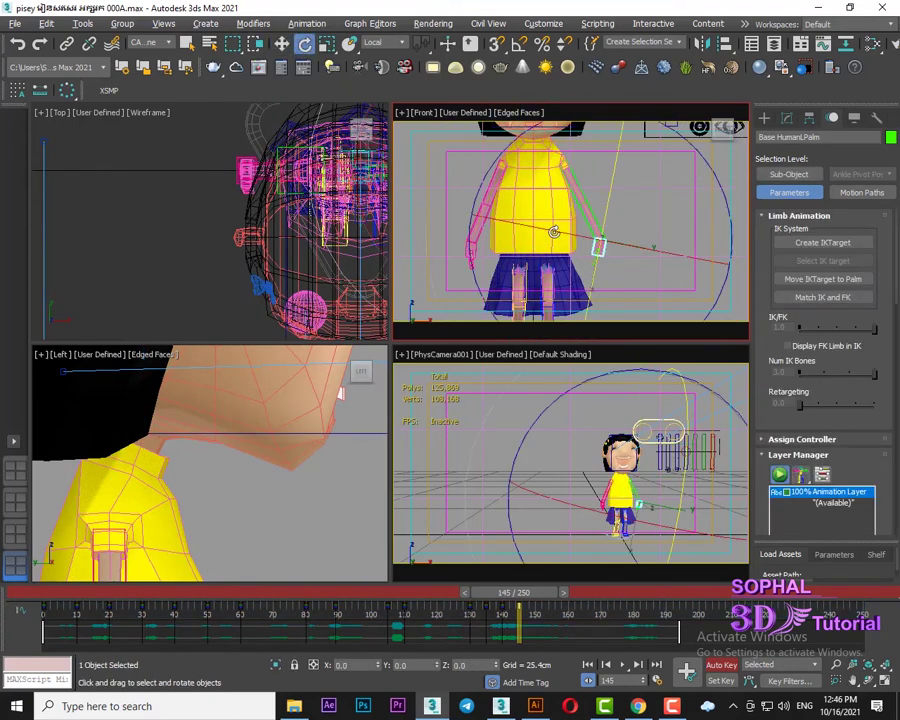
left_click_drag(667, 255, 671, 161)
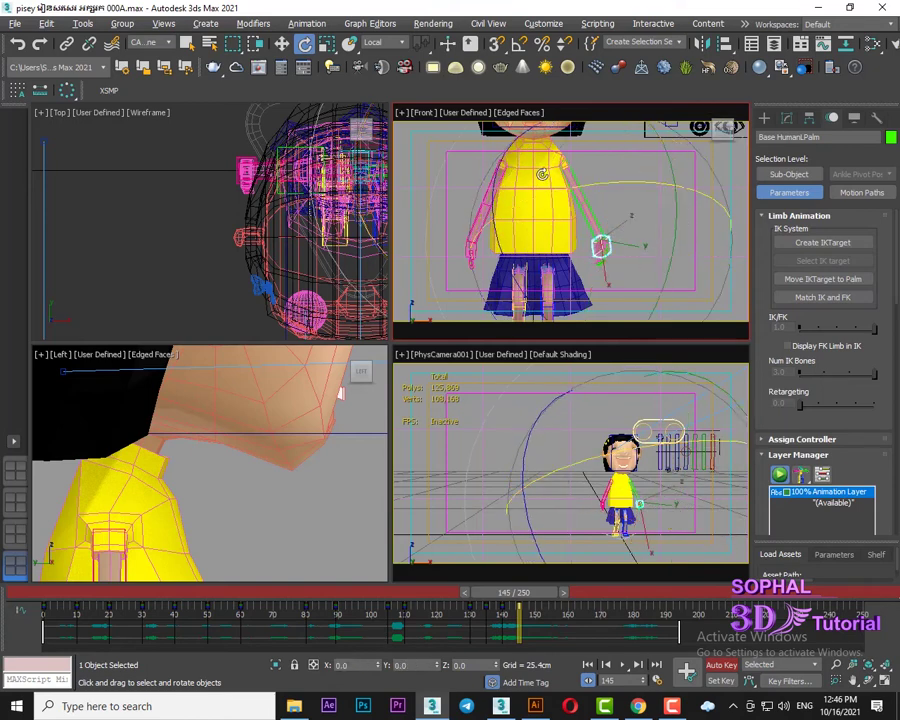
left_click(284, 45)
scroll(588, 208, "up", 2)
scroll(632, 242, "up", 2)
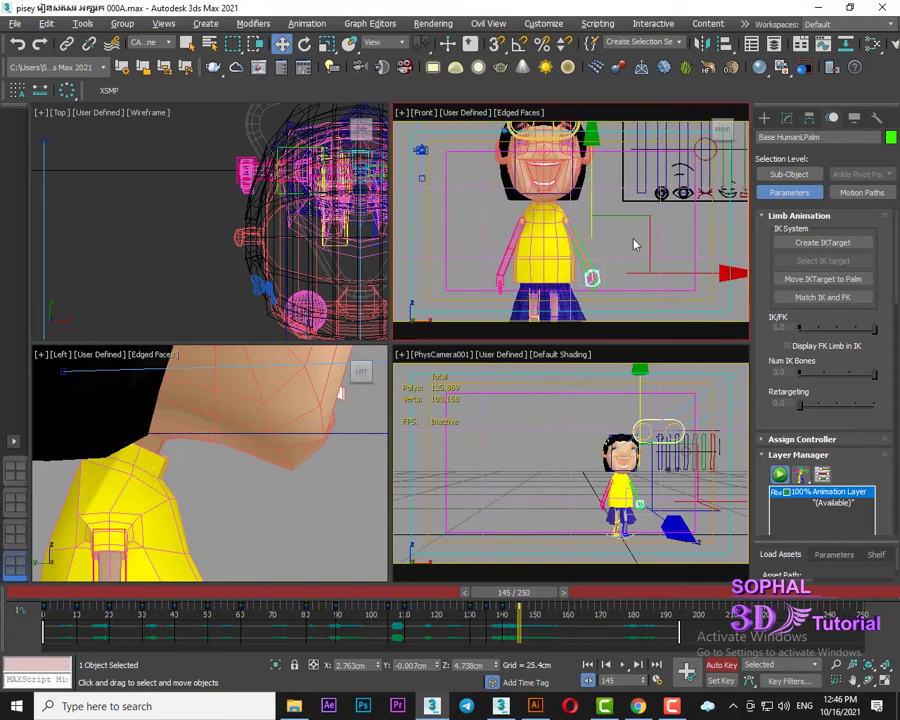
left_click_drag(654, 163, 648, 215)
Preview the motion around frame 135, then raise the right hand target up and forward
left_click_drag(510, 598, 490, 602)
key("w")
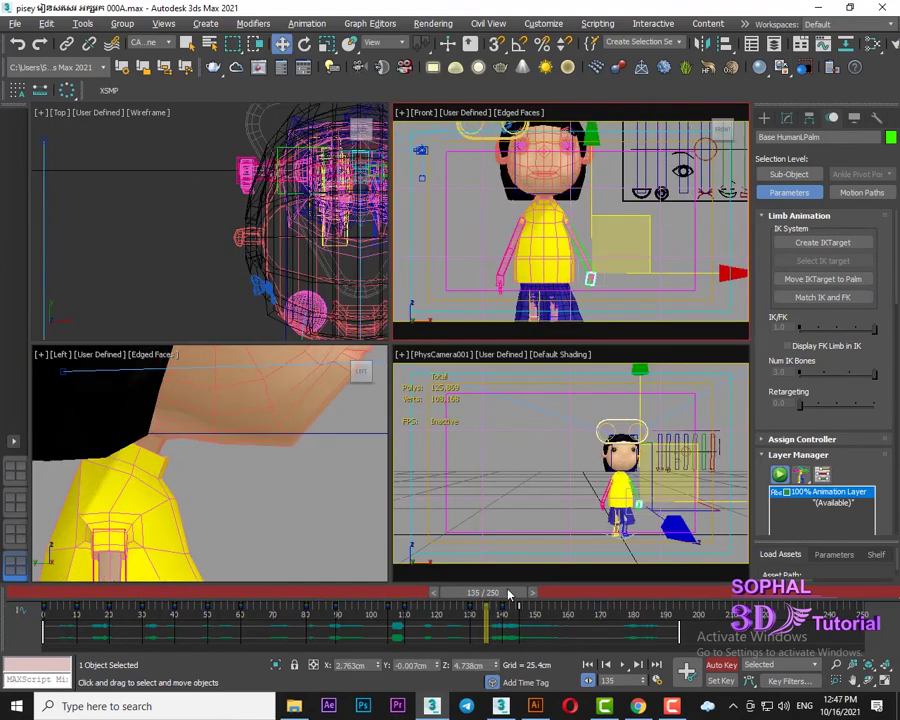
mouse_move(508, 594)
left_mouse_down()
mouse_move(516, 600)
mouse_move(504, 598)
left_mouse_up()
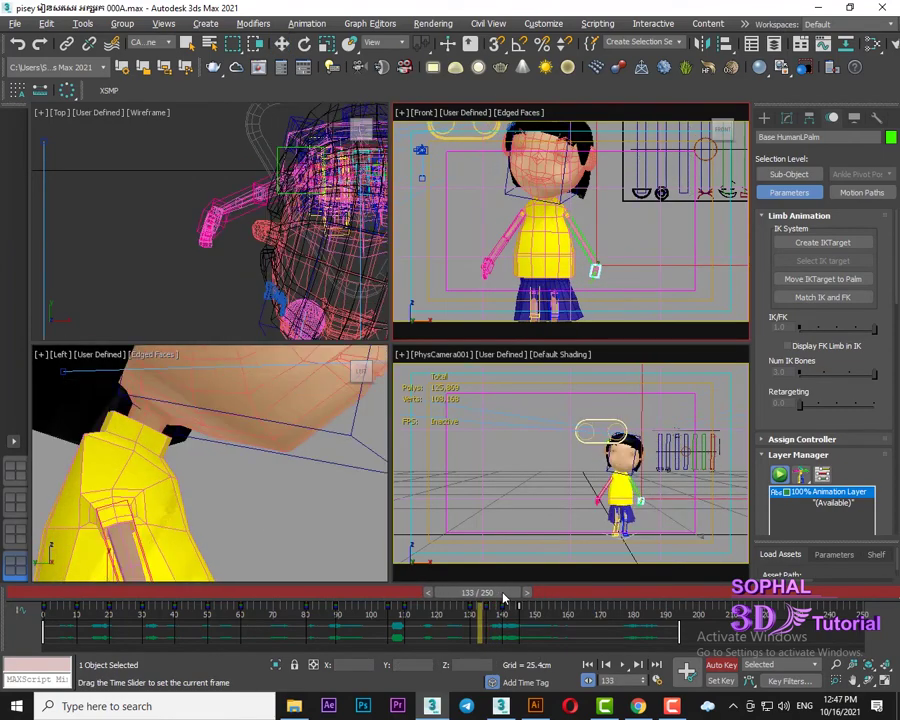
key("w")
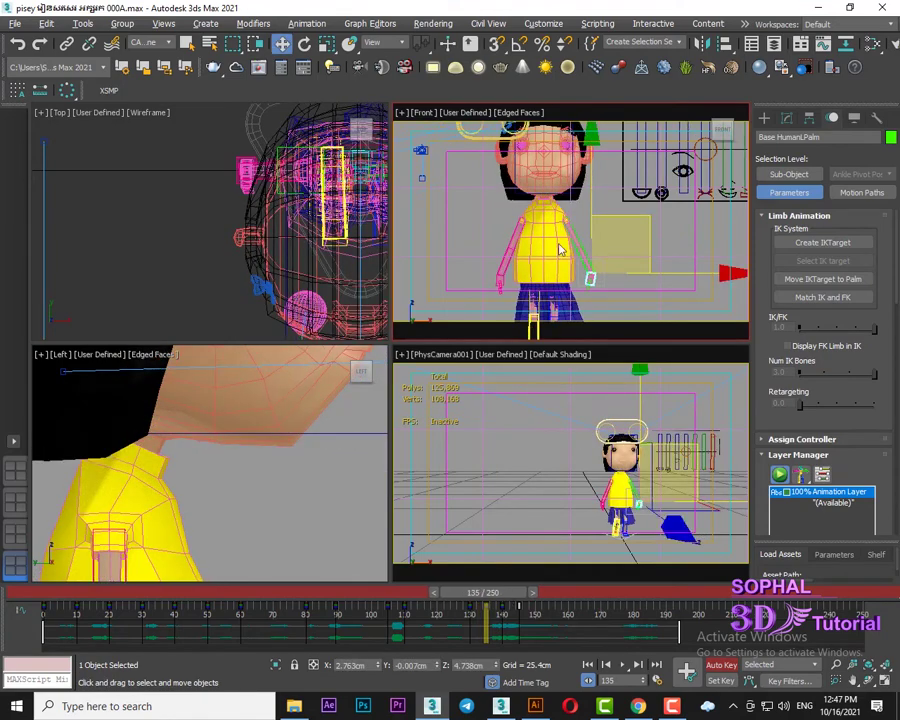
mouse_move(508, 597)
left_mouse_down()
mouse_move(541, 600)
mouse_move(506, 598)
left_mouse_up()
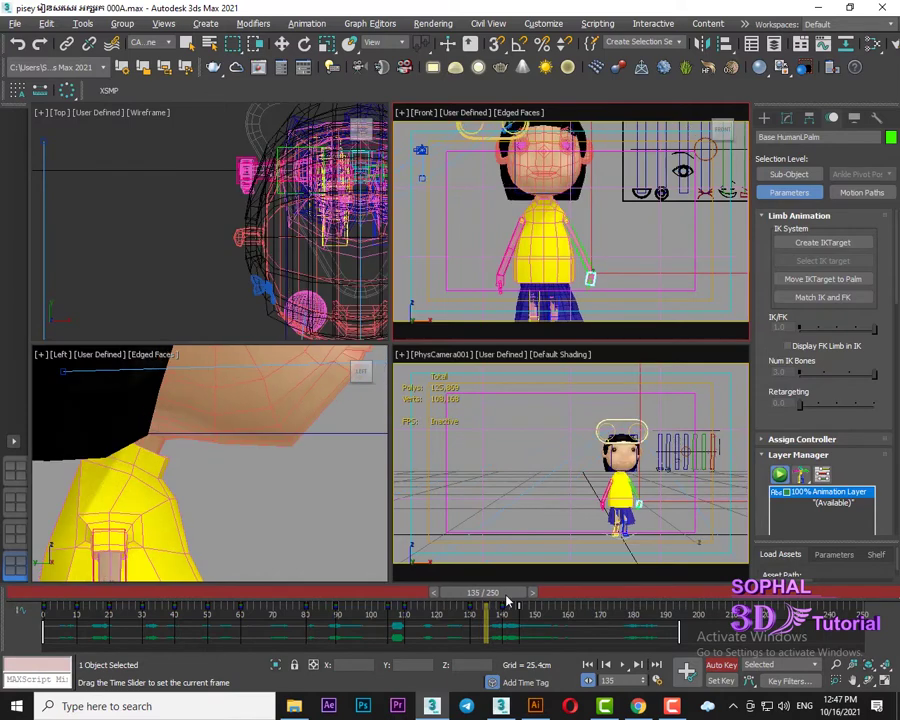
key("w")
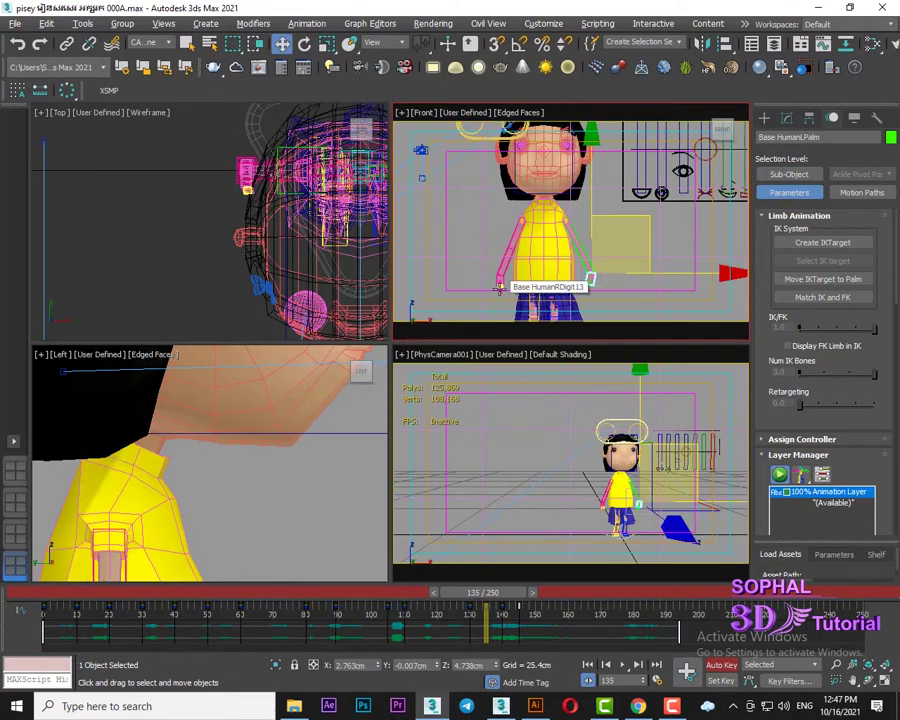
scroll(505, 280, "up", 3)
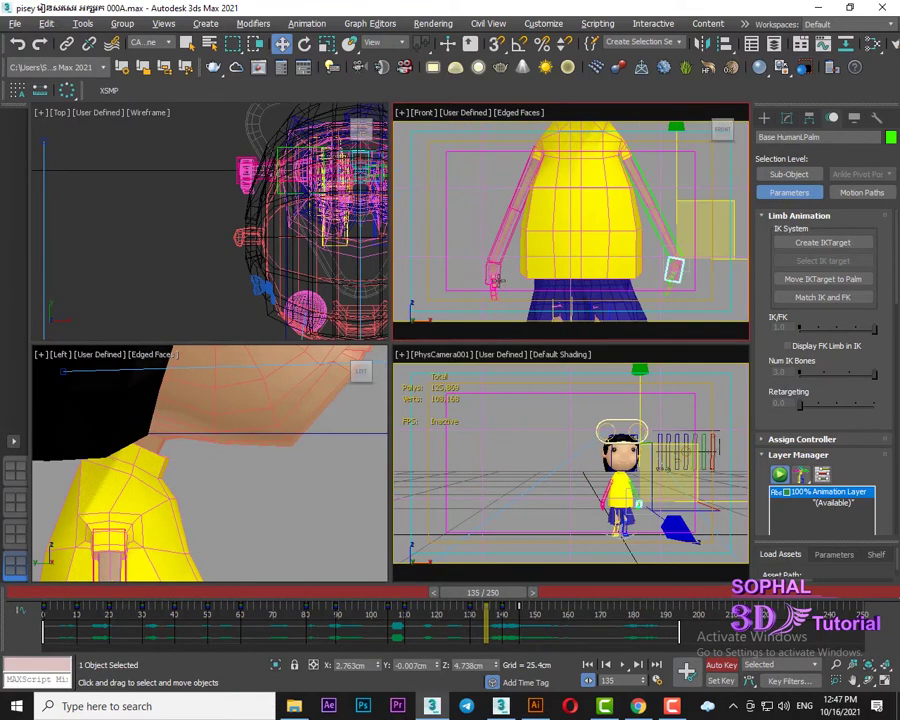
left_click(505, 273)
key("ctrl+z")
scroll(300, 476, "down", 2)
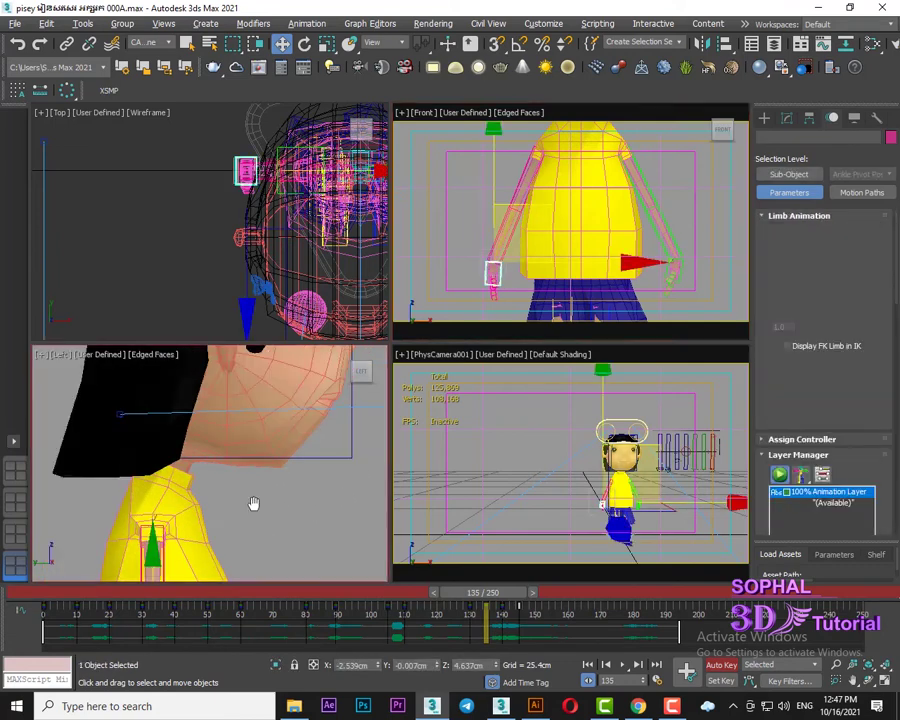
scroll(212, 482, "down", 2)
left_click_drag(234, 498, 278, 472)
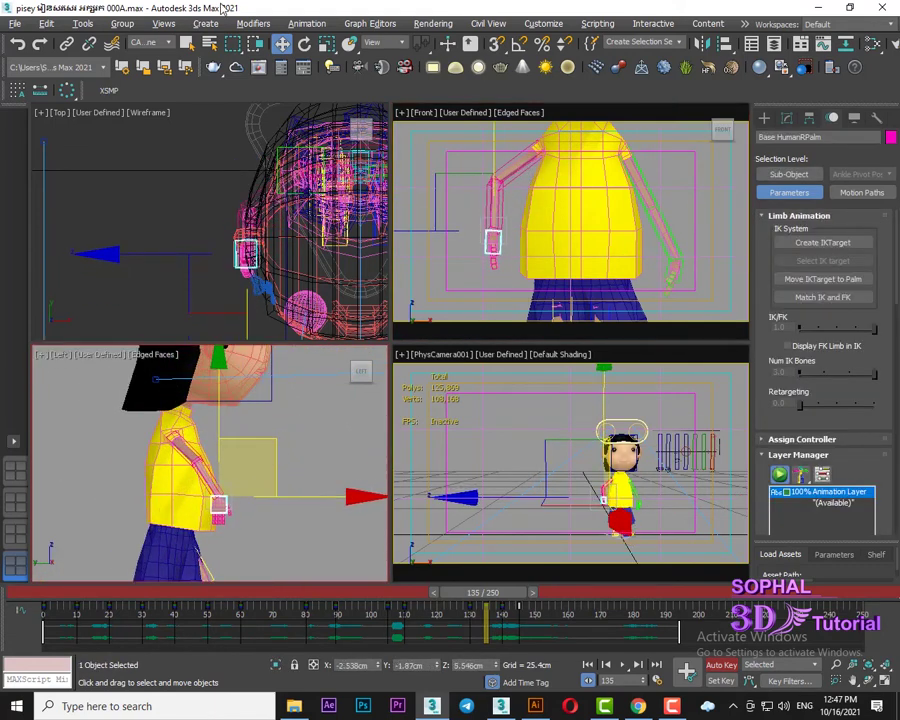
Rotate the right forearm upward and level the right hand horizontally
key("e")
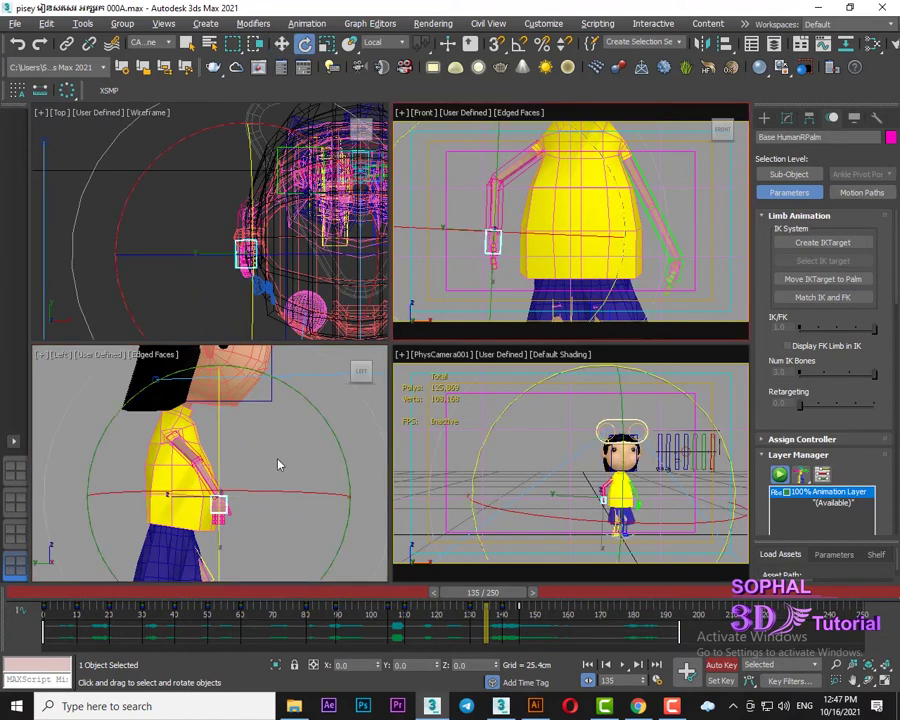
left_click(259, 488)
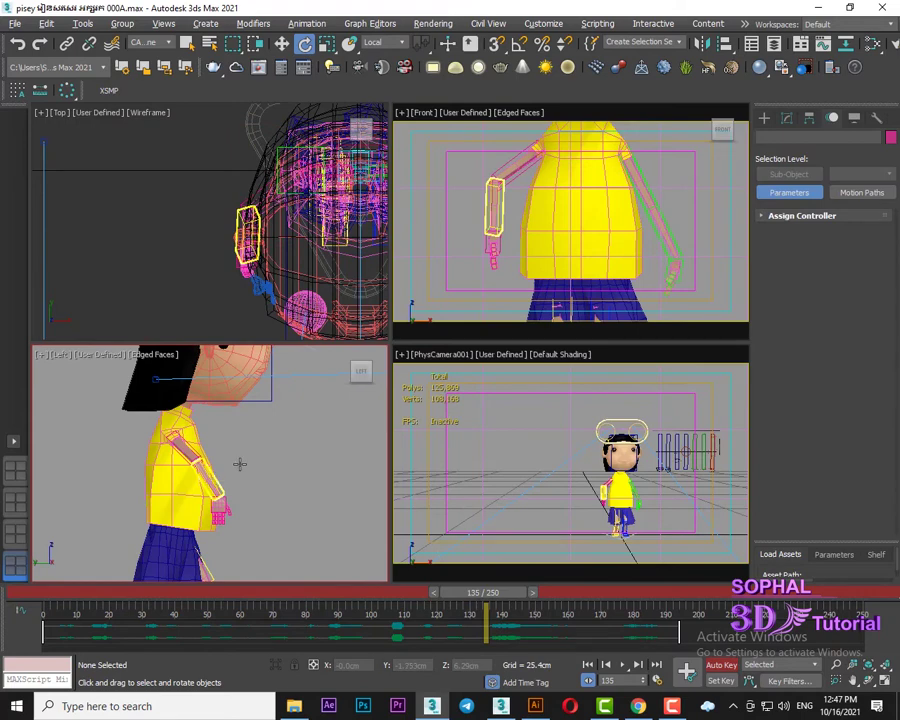
left_click(240, 463)
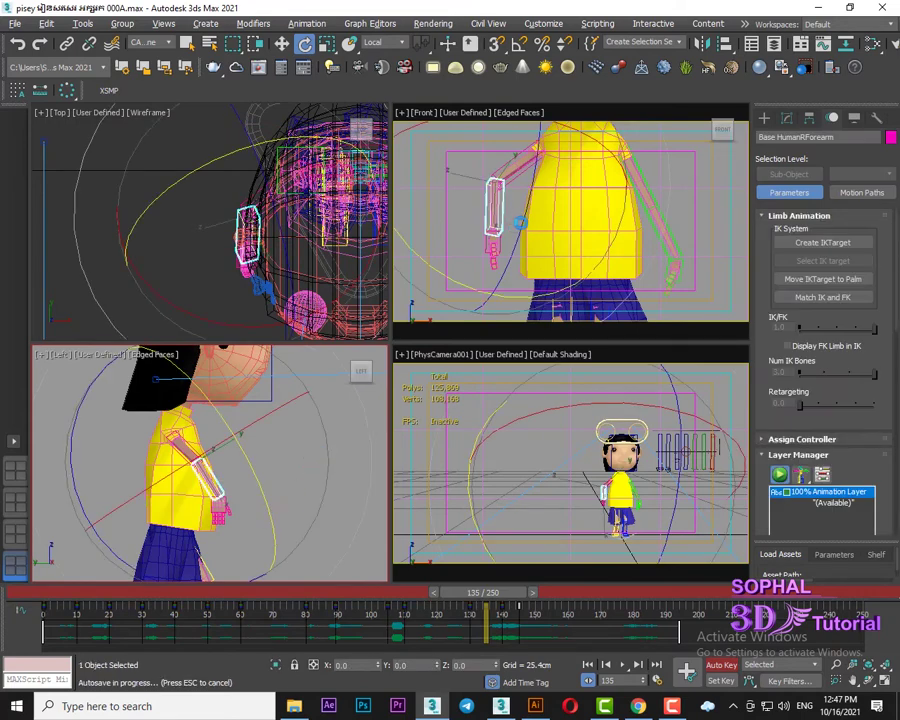
left_click_drag(519, 224, 526, 139)
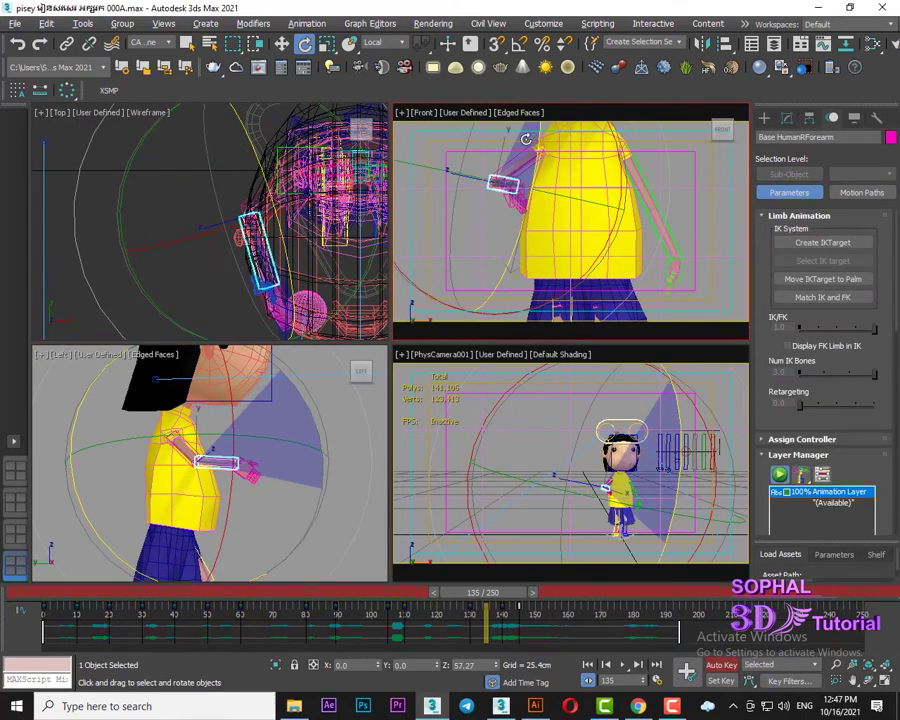
left_click(313, 525)
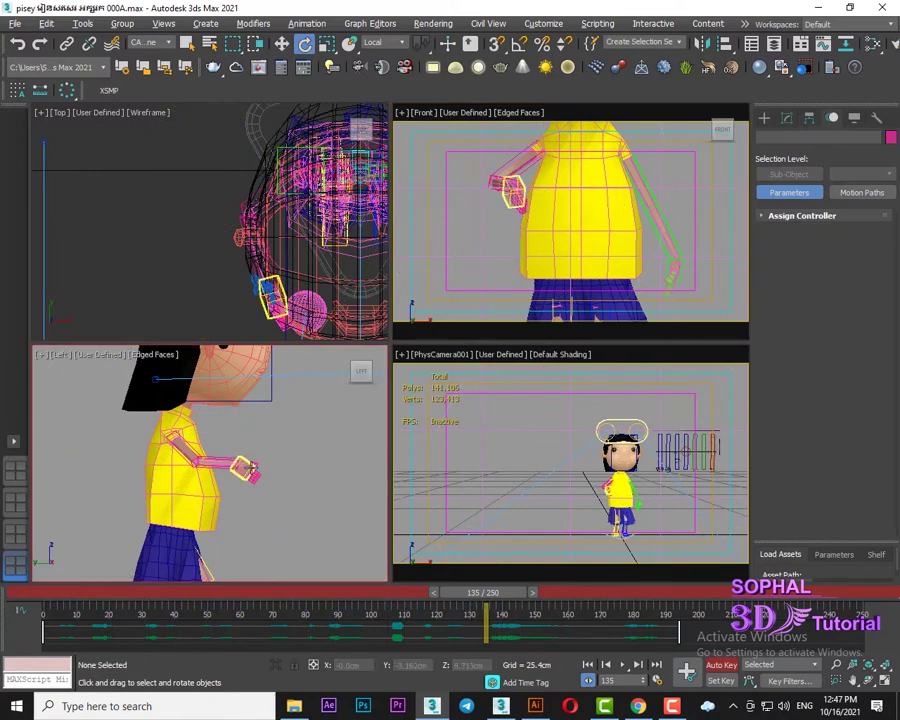
left_click(248, 467)
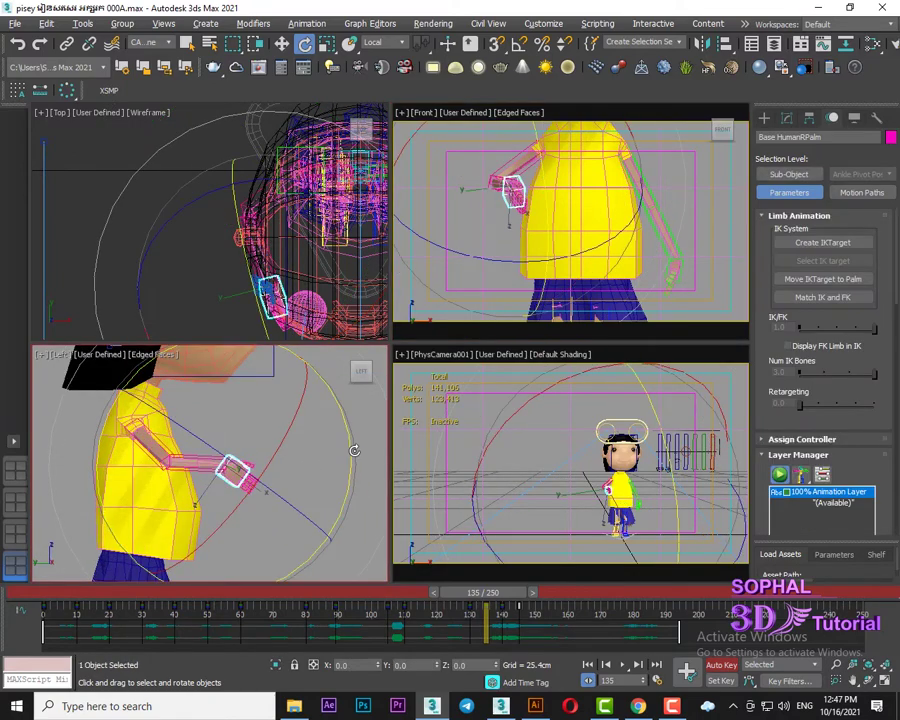
left_click_drag(326, 440, 323, 520)
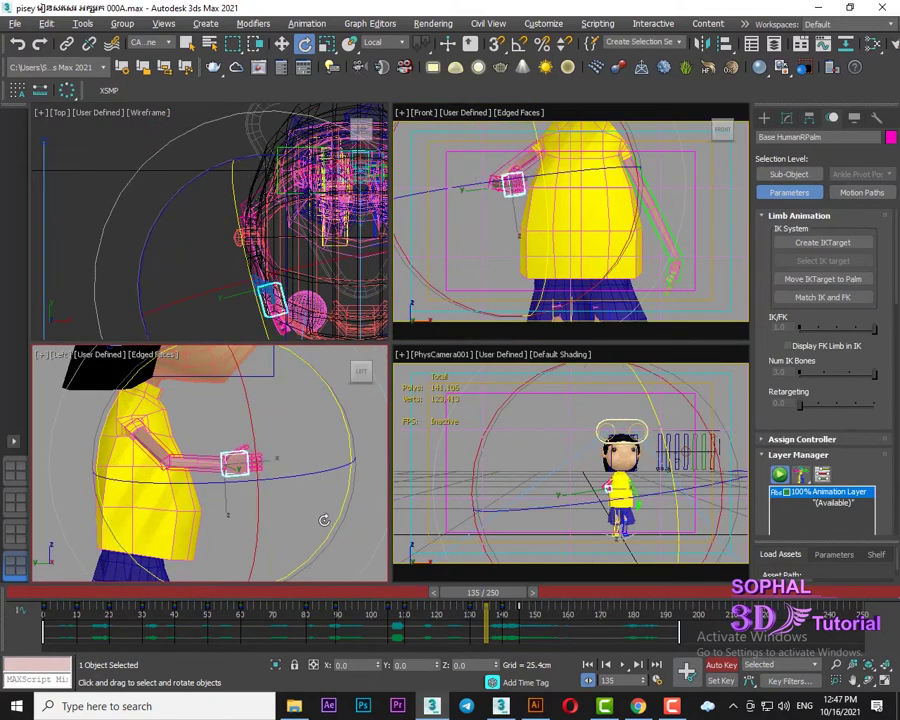
left_click(360, 543)
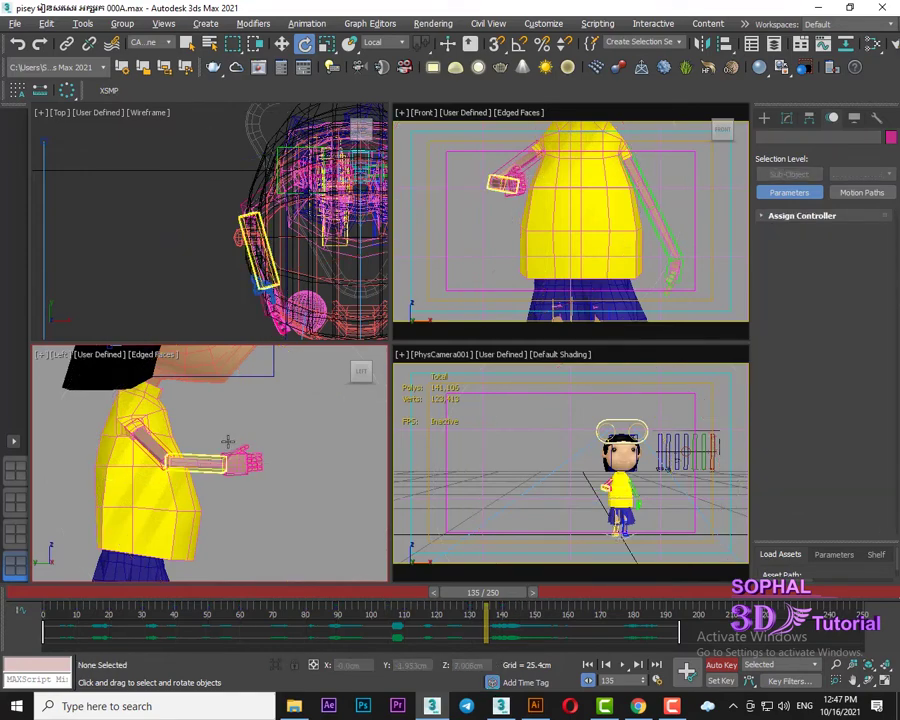
left_click(228, 441)
scroll(553, 192, "up", 2)
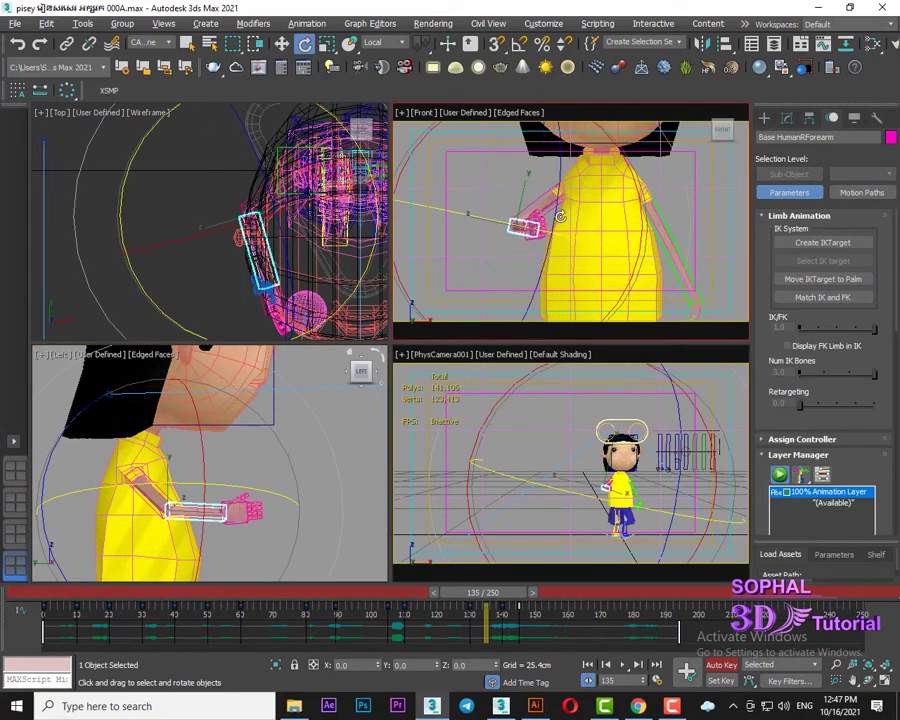
mouse_move(553, 195)
left_mouse_down()
mouse_move(566, 131)
mouse_move(521, 161)
left_mouse_up()
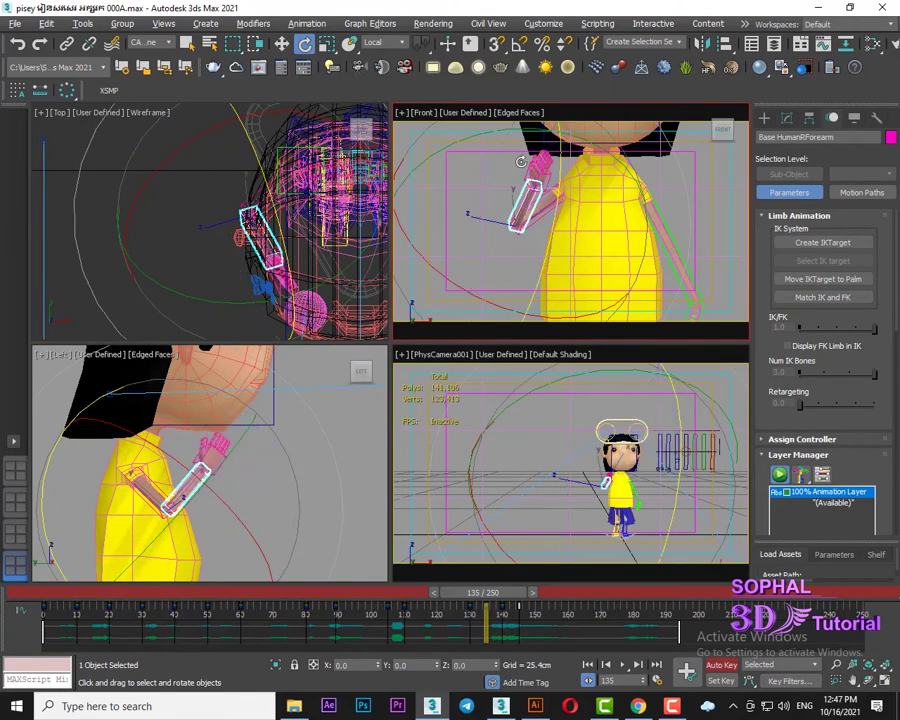
left_click(281, 43)
scroll(470, 210, "up", 3)
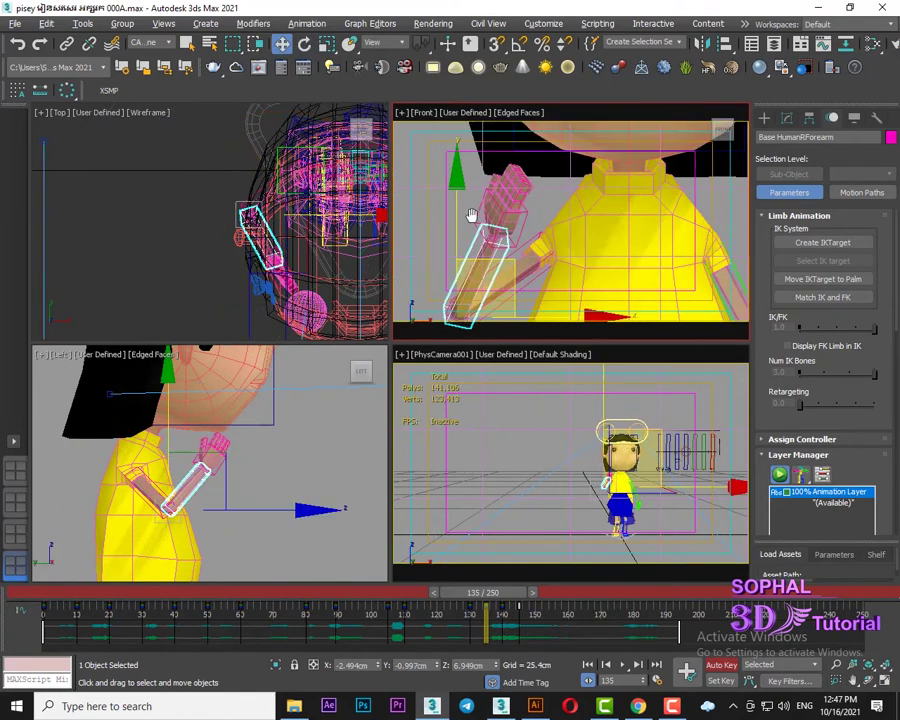
Select the right hand hierarchy and rotate the fingers to curl them
double_click(524, 213)
scroll(524, 213, "up", 2)
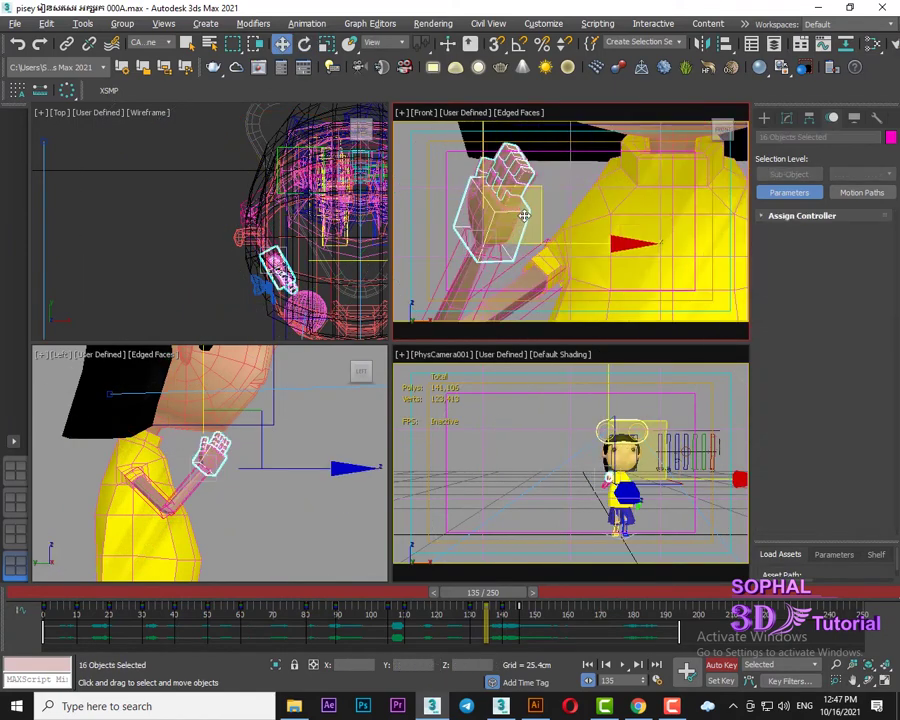
left_click(304, 44)
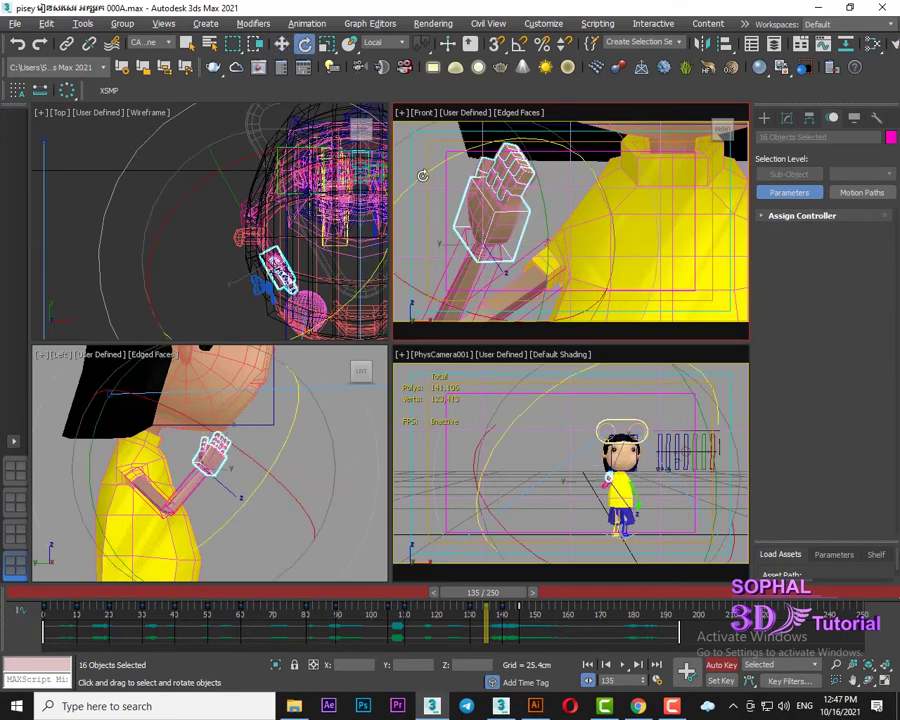
left_click_drag(423, 176, 527, 165)
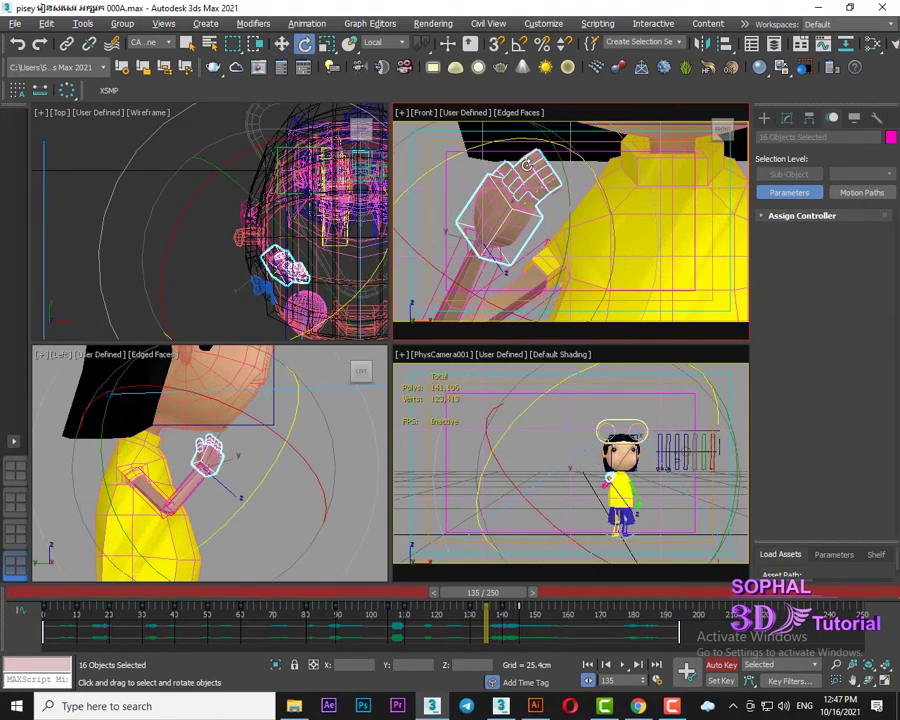
scroll(195, 425, "up", 2)
scroll(190, 420, "up", 2)
scroll(190, 418, "up", 2)
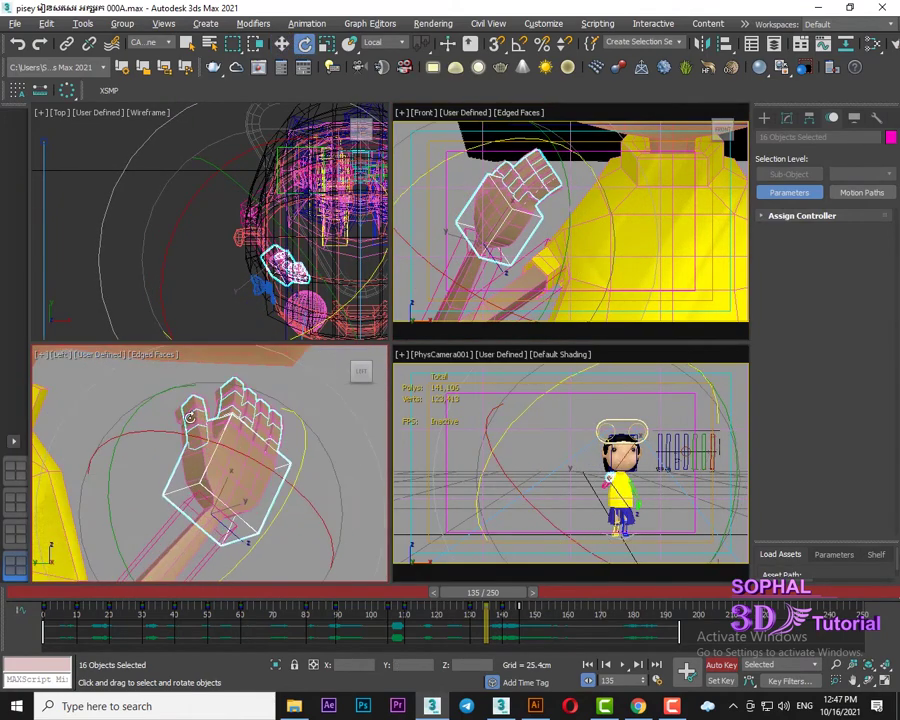
key("ctrl+z")
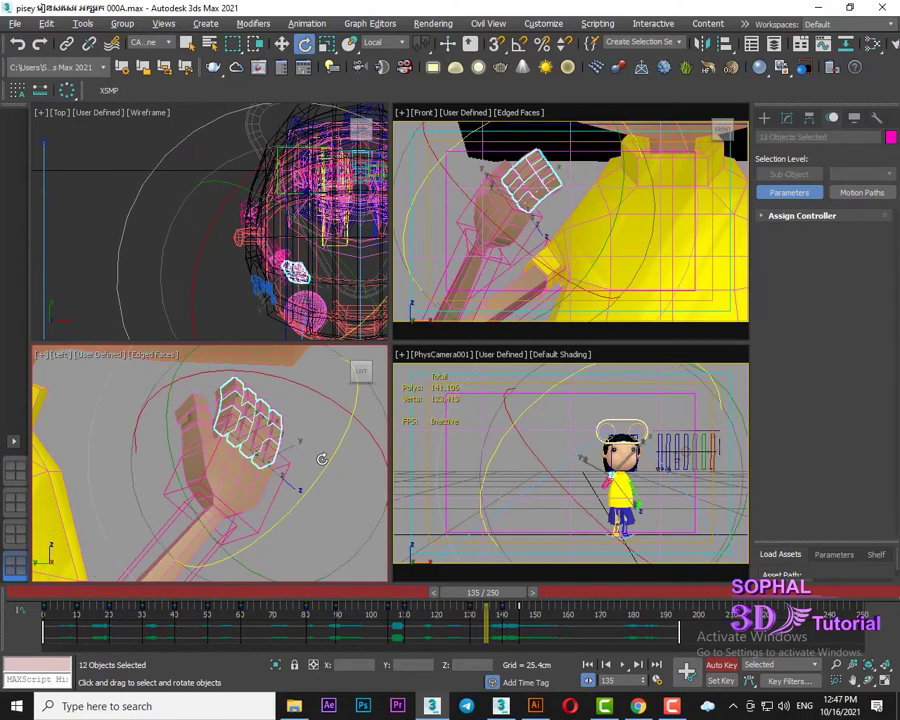
left_click_drag(328, 462, 339, 303)
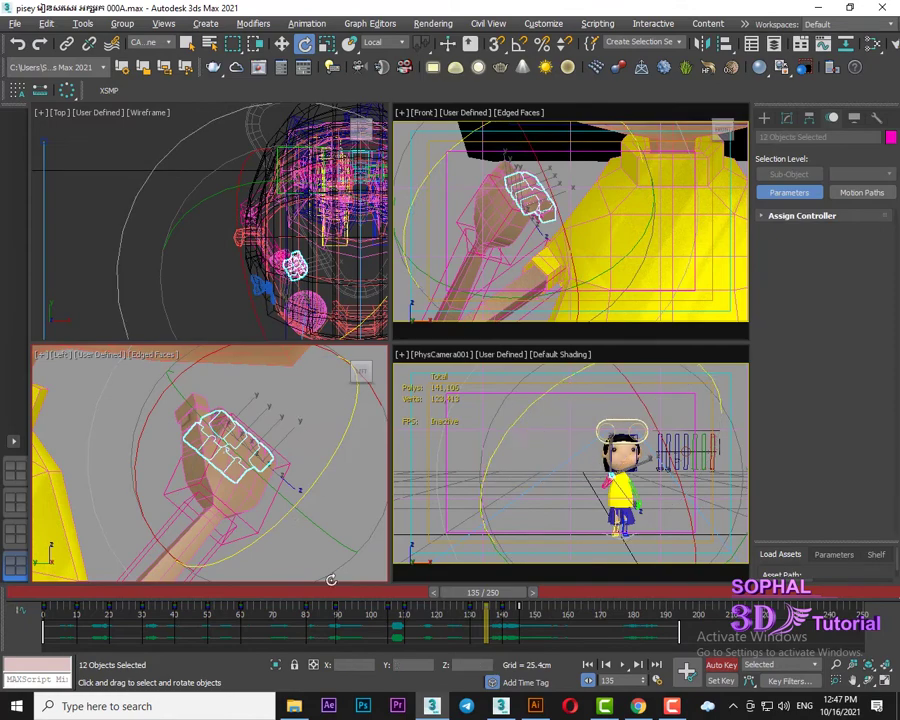
Tilt the right palm and move it up toward the face, previewing around frame 135
left_click(255, 493)
left_click(257, 500)
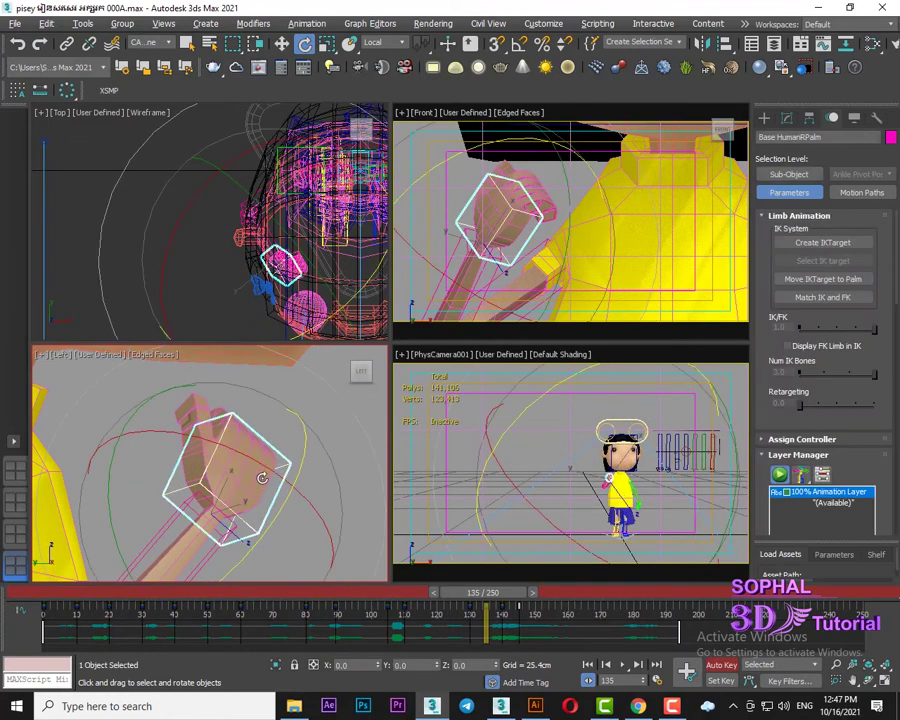
left_click_drag(290, 486, 287, 476)
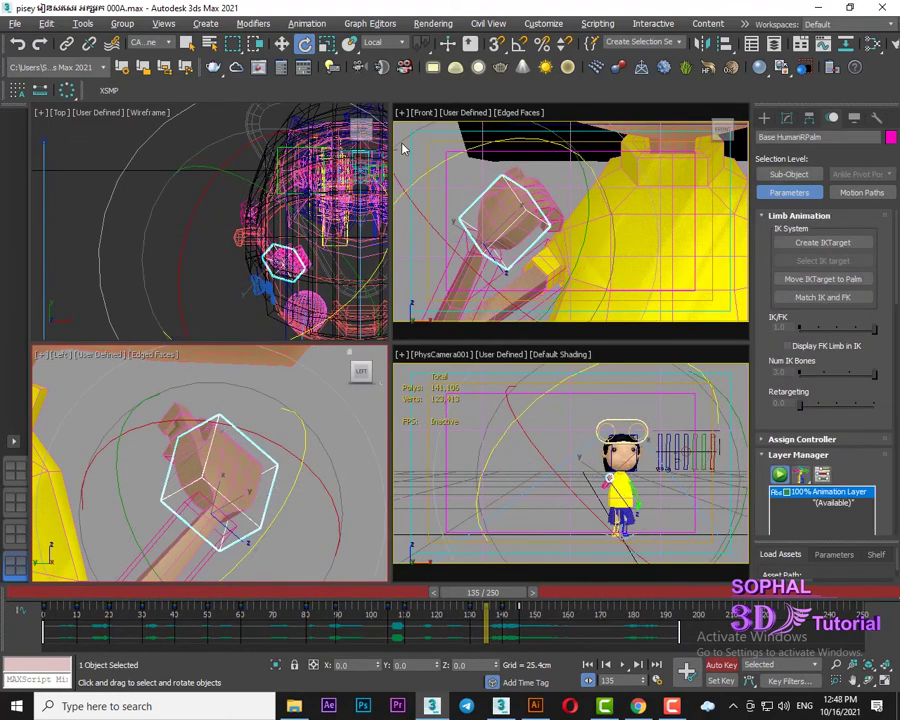
left_click(282, 43)
scroll(540, 187, "down", 4)
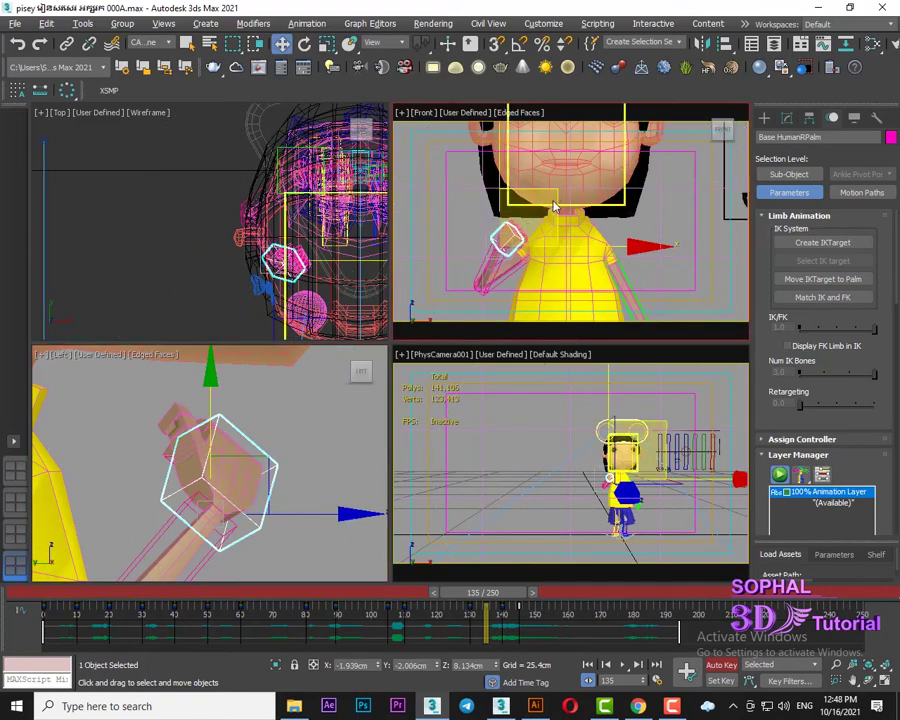
left_click_drag(540, 187, 547, 171)
left_click_drag(503, 600, 507, 603)
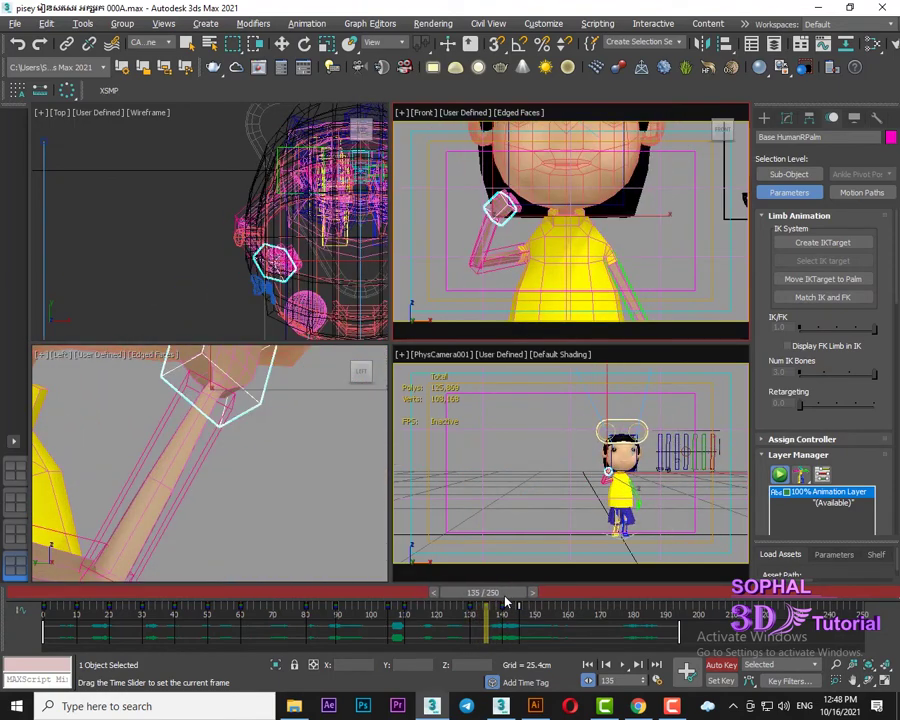
Rotate the head controller to turn the girl's head
key("w")
middle_click_drag(600, 178, 597, 241)
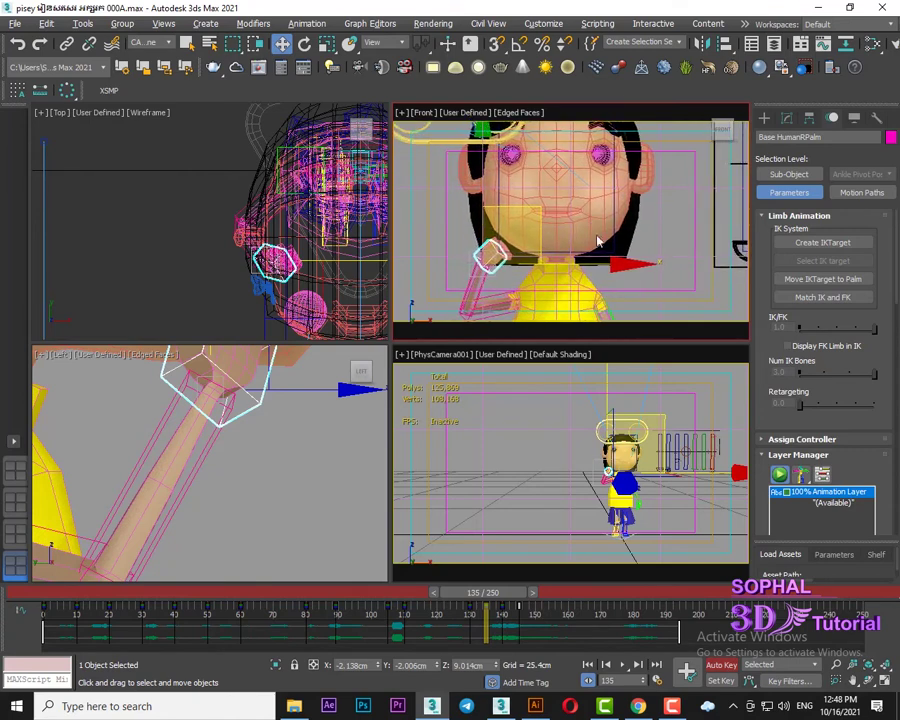
left_click(612, 250)
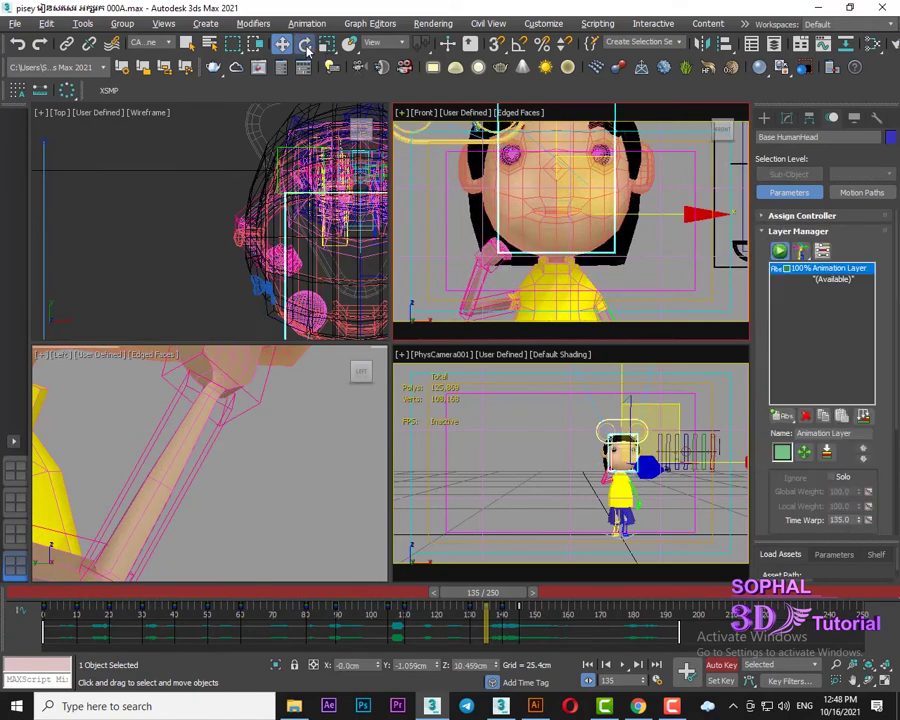
left_click(306, 46)
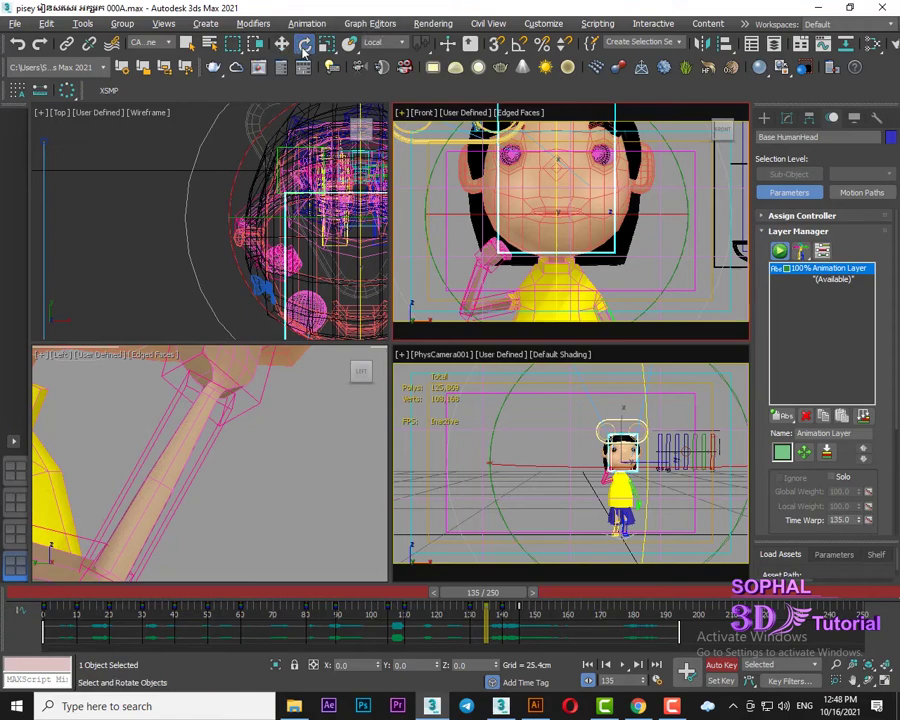
scroll(652, 237, "down", 3)
mouse_move(645, 237)
left_mouse_down()
mouse_move(628, 246)
mouse_move(557, 215)
left_mouse_up()
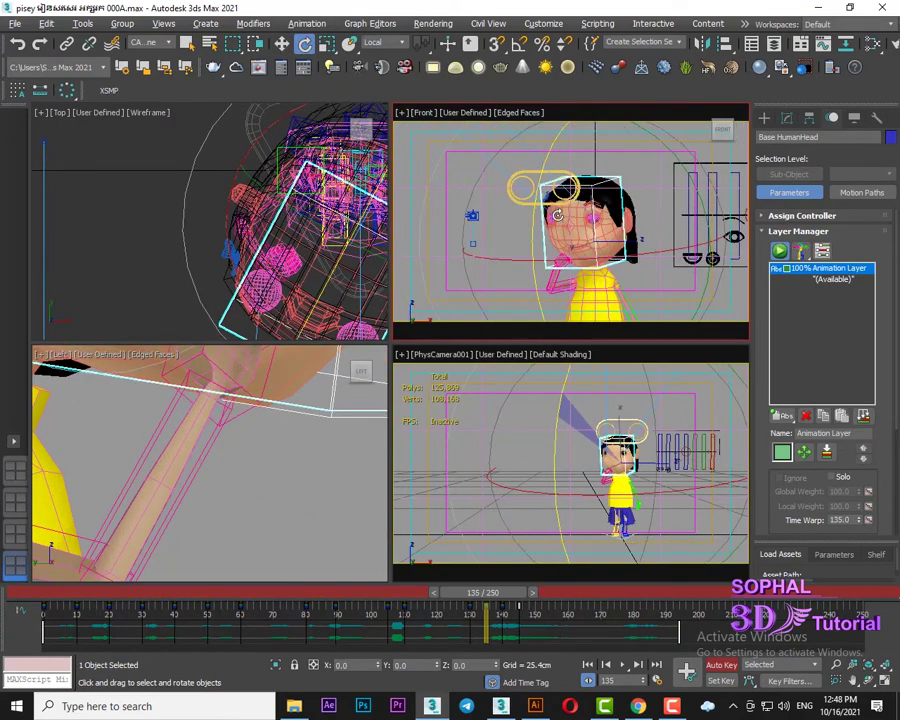
middle_click_drag(557, 215, 599, 224)
Rotate the ribcage controller to turn her torso
left_click(488, 210)
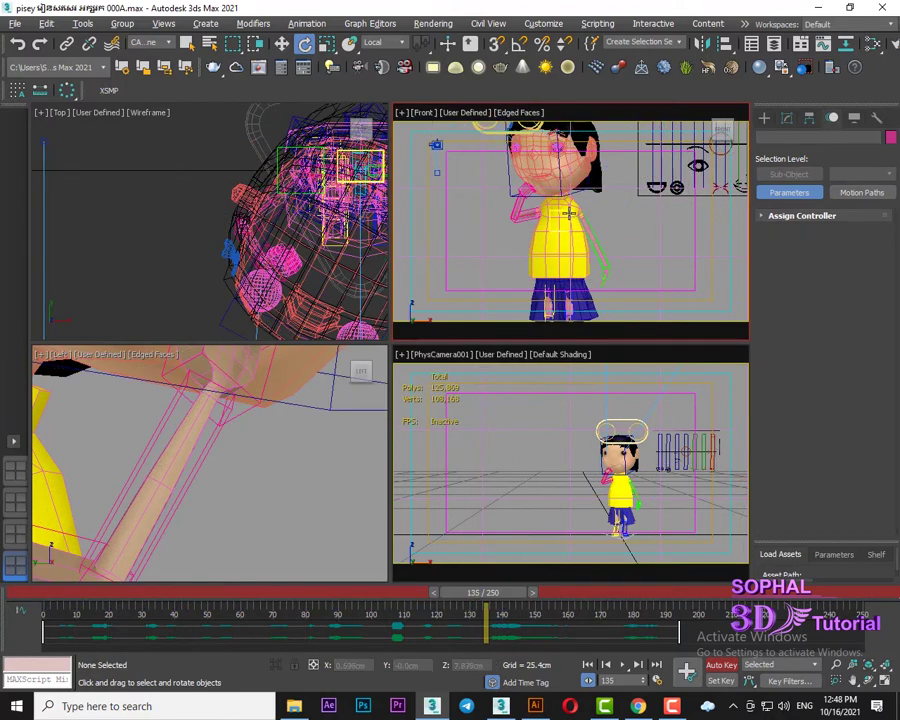
left_click(570, 220)
mouse_move(632, 208)
left_mouse_down()
mouse_move(673, 232)
mouse_move(537, 220)
left_mouse_up()
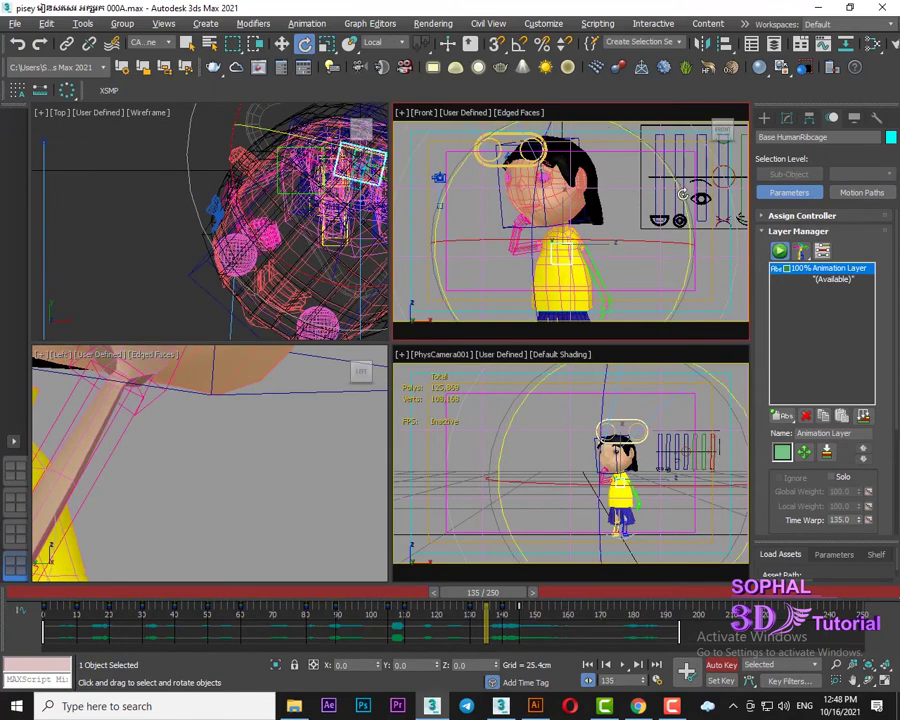
left_click_drag(537, 220, 683, 194)
scroll(520, 228, "up", 2)
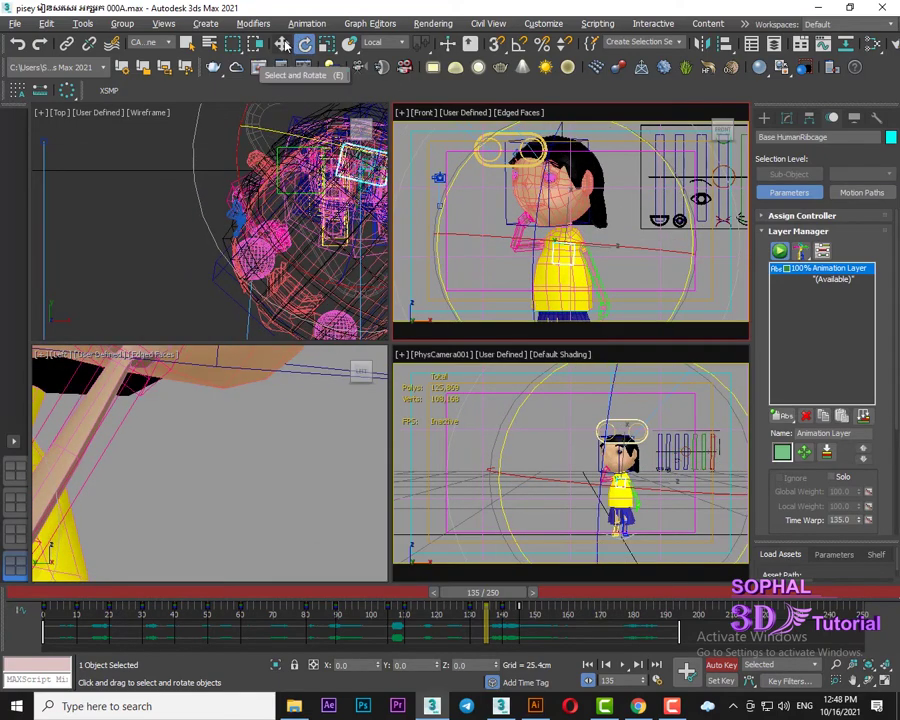
Move the right wrist controller to bring the hand closer to her cheek
left_click(520, 228)
key("w")
scroll(520, 228, "up", 2)
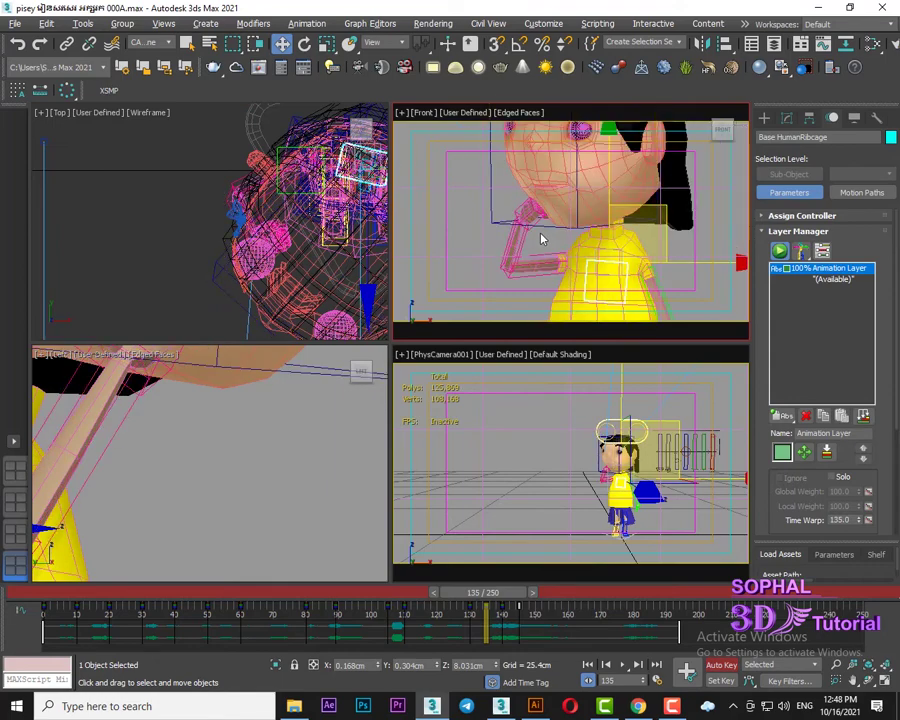
left_click(538, 236)
left_click(528, 212)
left_click_drag(575, 213, 506, 220)
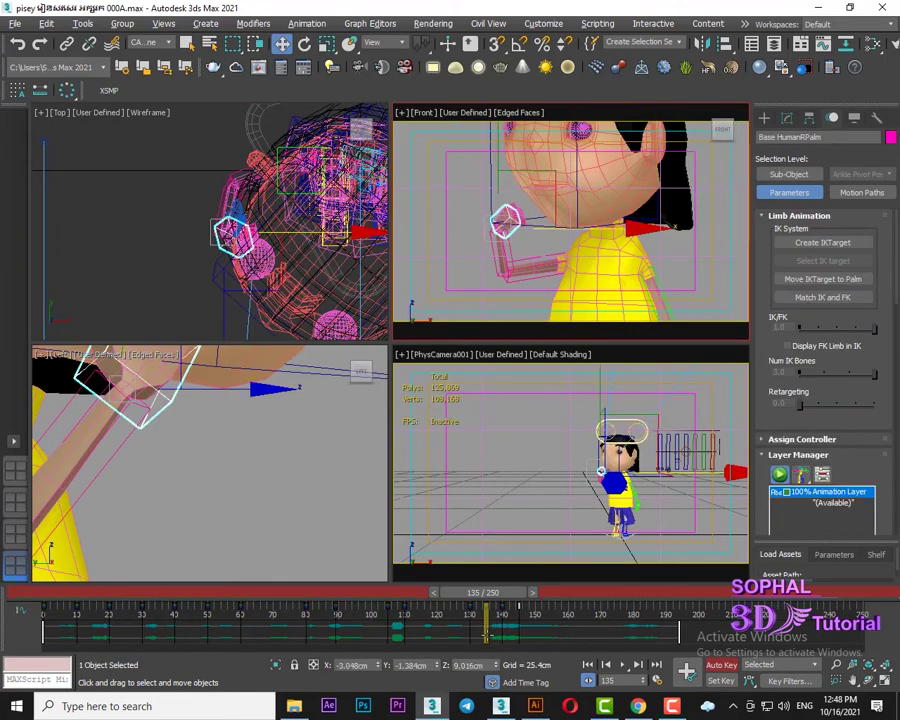
mouse_move(520, 596)
left_mouse_down()
mouse_move(519, 614)
mouse_move(534, 621)
left_mouse_up()
Select the full rig and Shift-drag its frame-140 key a few frames later
key("w")
scroll(565, 217, "down", 2)
scroll(565, 217, "down", 3)
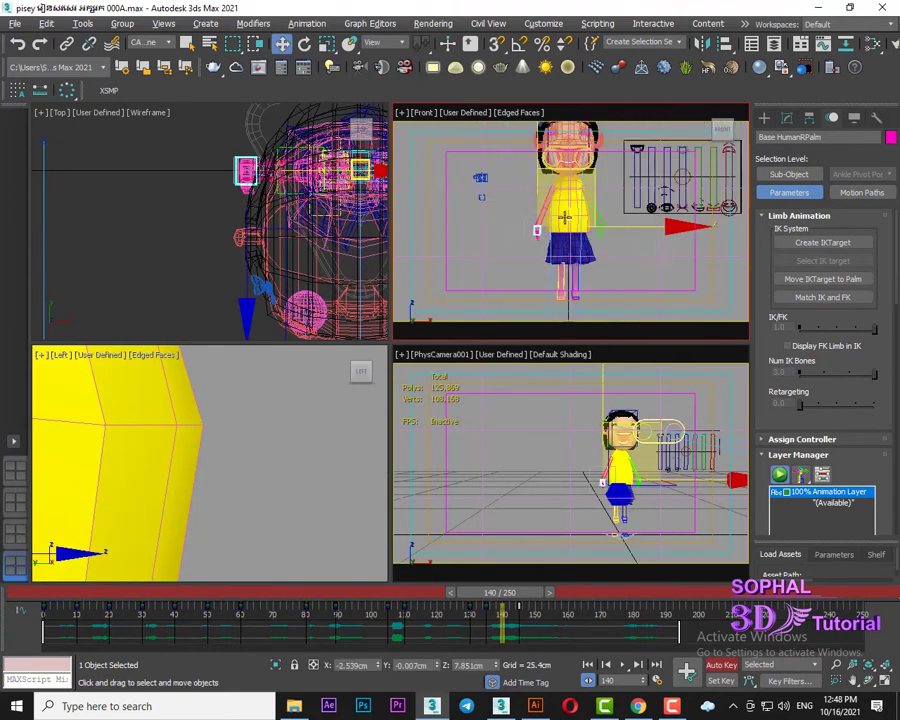
scroll(565, 217, "down", 3)
left_click_drag(520, 108, 590, 290)
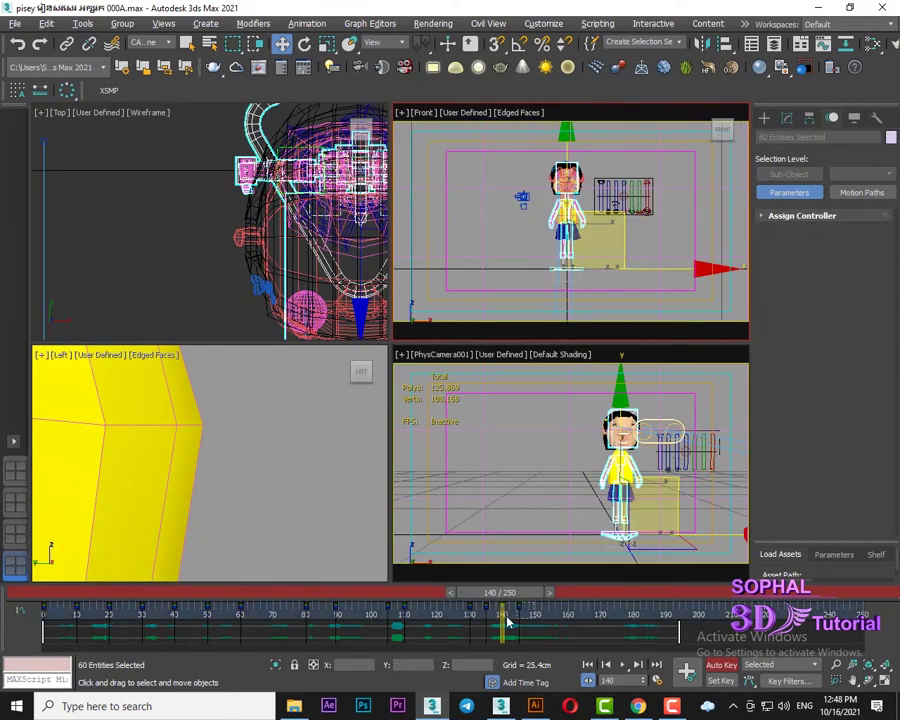
left_click_drag(503, 614, 510, 636)
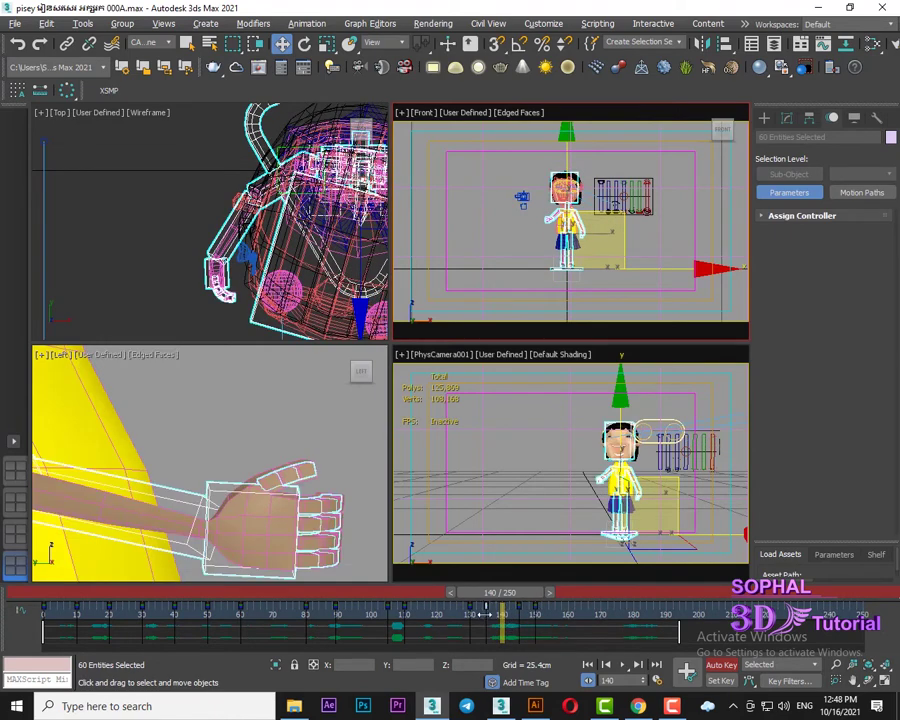
mouse_move(501, 621)
left_mouse_down("shift")
mouse_move(503, 607)
mouse_move(466, 593)
mouse_move(505, 596)
left_mouse_up("shift")
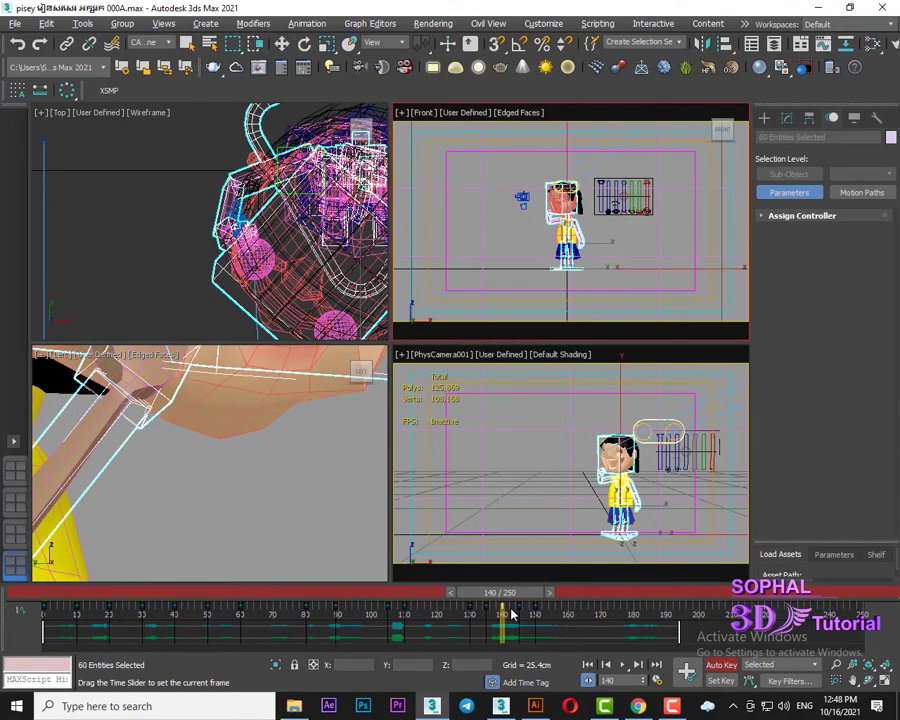
Raise the right palm controller beside the face, then check the pose near frame 137
key("w")
scroll(565, 230, "up", 3)
scroll(565, 230, "up", 3)
left_click(565, 230)
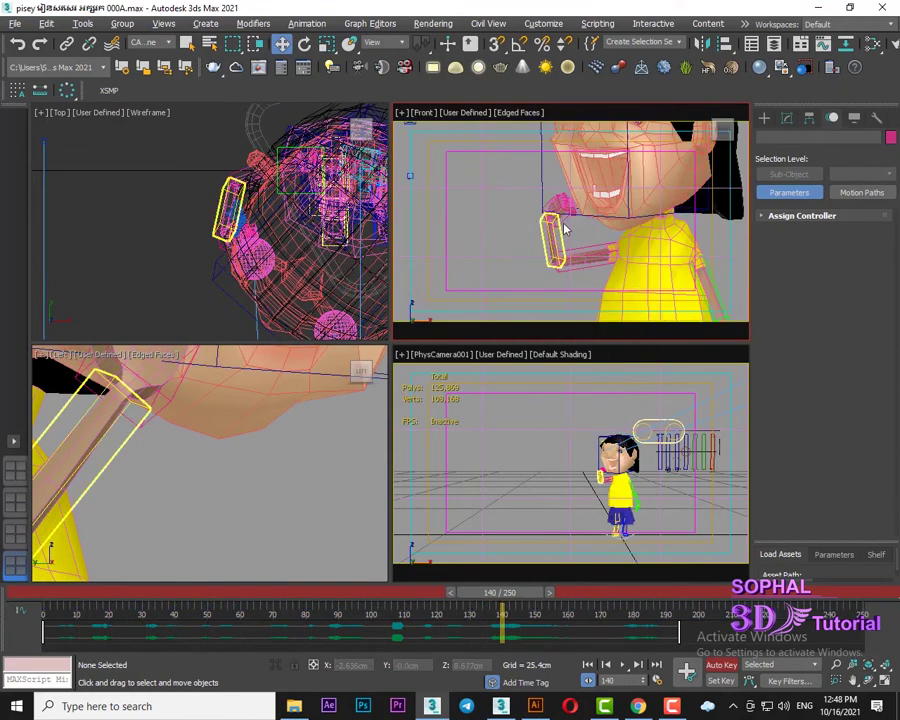
mouse_move(565, 230)
left_mouse_down()
mouse_move(562, 219)
mouse_move(557, 255)
left_mouse_up()
left_click(557, 209)
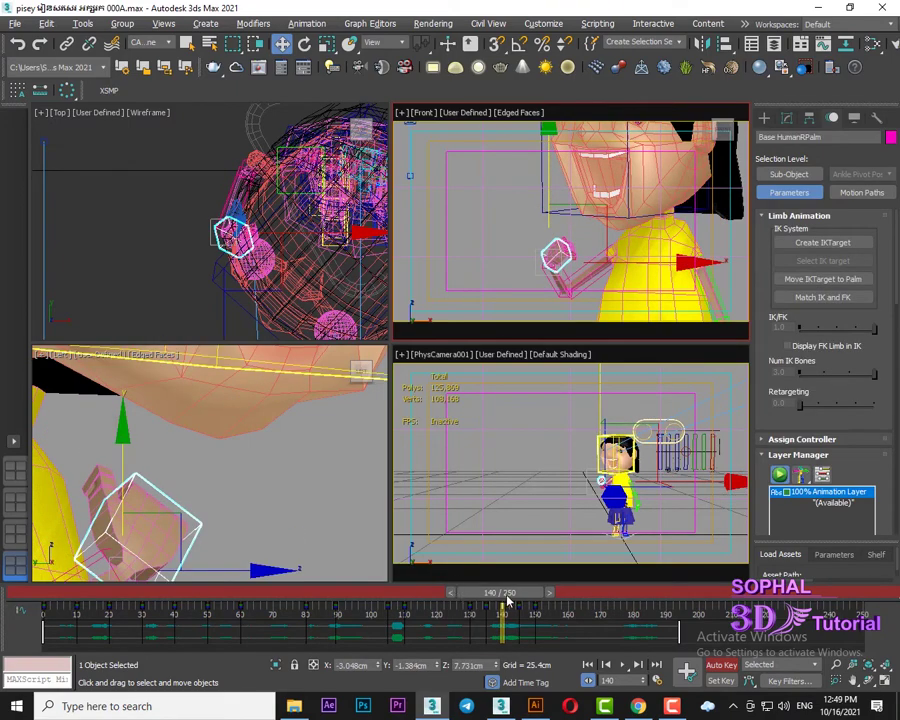
mouse_move(502, 591)
left_mouse_down()
mouse_move(478, 582)
mouse_move(535, 630)
mouse_move(524, 636)
mouse_move(526, 624)
mouse_move(546, 645)
mouse_move(480, 630)
mouse_move(504, 636)
mouse_move(496, 641)
mouse_move(520, 654)
mouse_move(405, 647)
left_mouse_up()
Select the palm controller and Shift-copy its frame-140 key to frame 145
key("w")
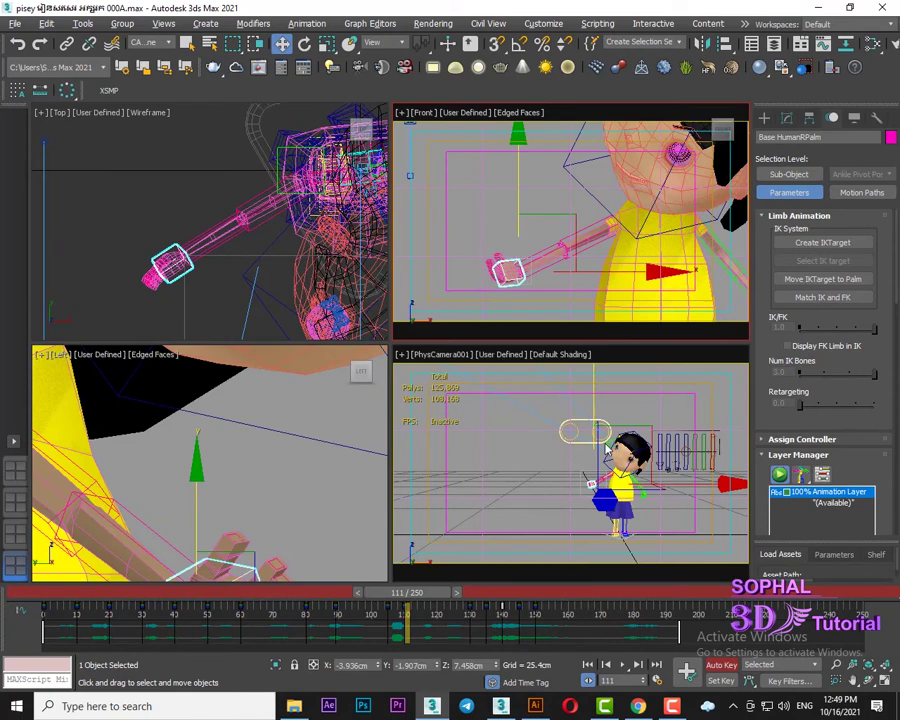
left_click(585, 470)
left_click(628, 665)
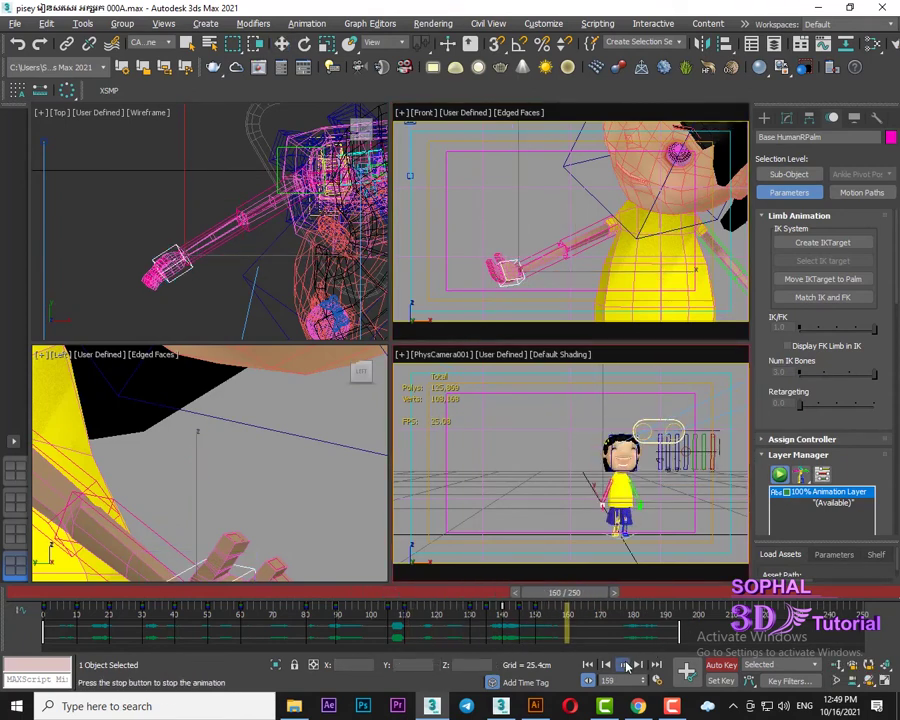
left_click(511, 593)
mouse_move(523, 609)
left_mouse_down()
mouse_move(500, 618)
mouse_move(510, 626)
left_mouse_up()
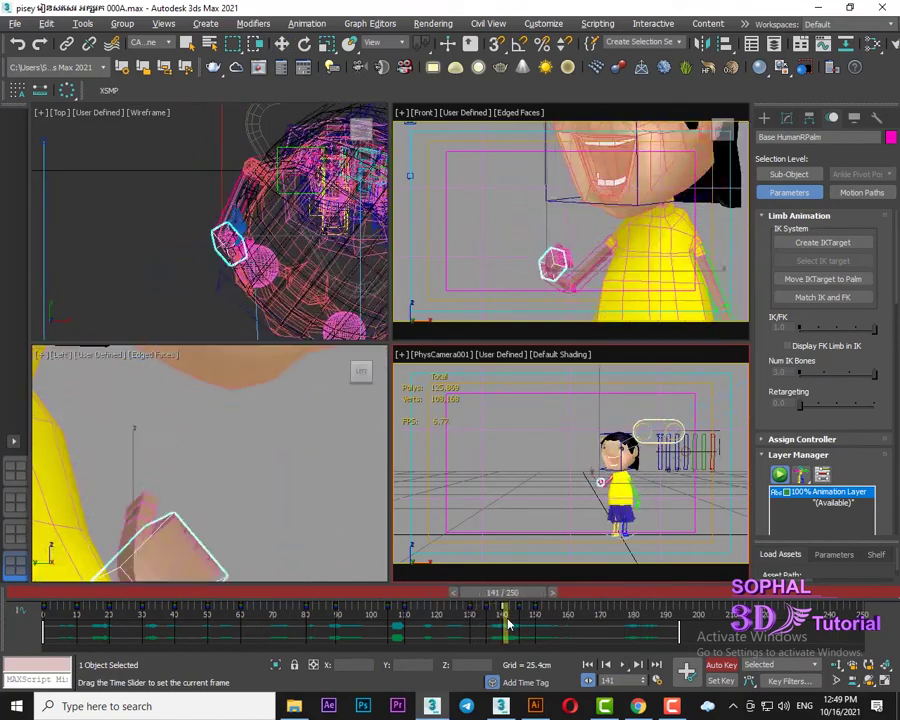
key("w")
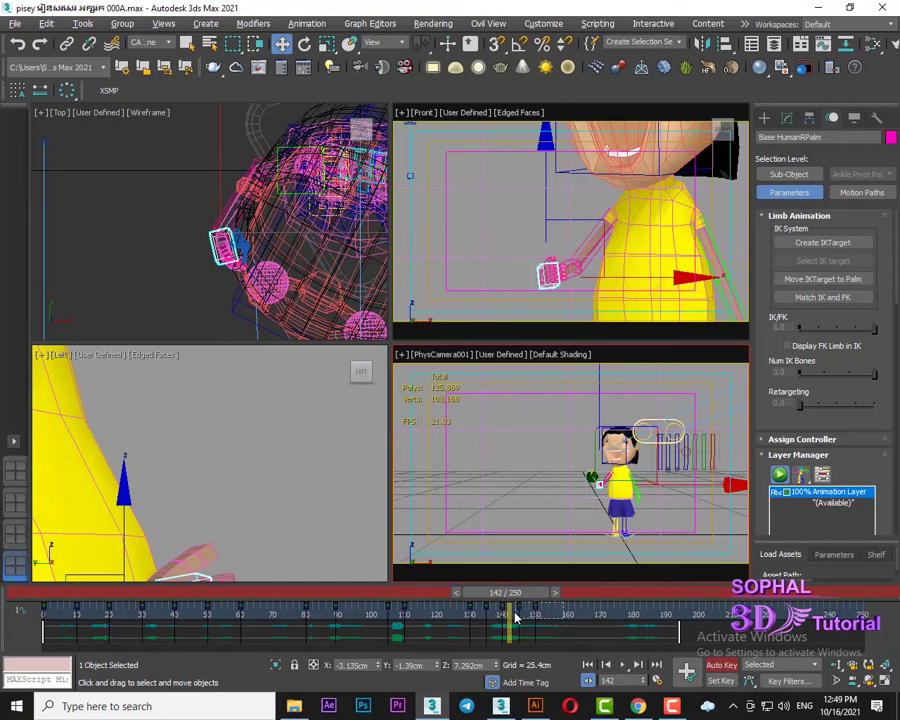
mouse_move(518, 613)
left_mouse_down()
mouse_move(534, 617)
mouse_move(510, 626)
left_mouse_up()
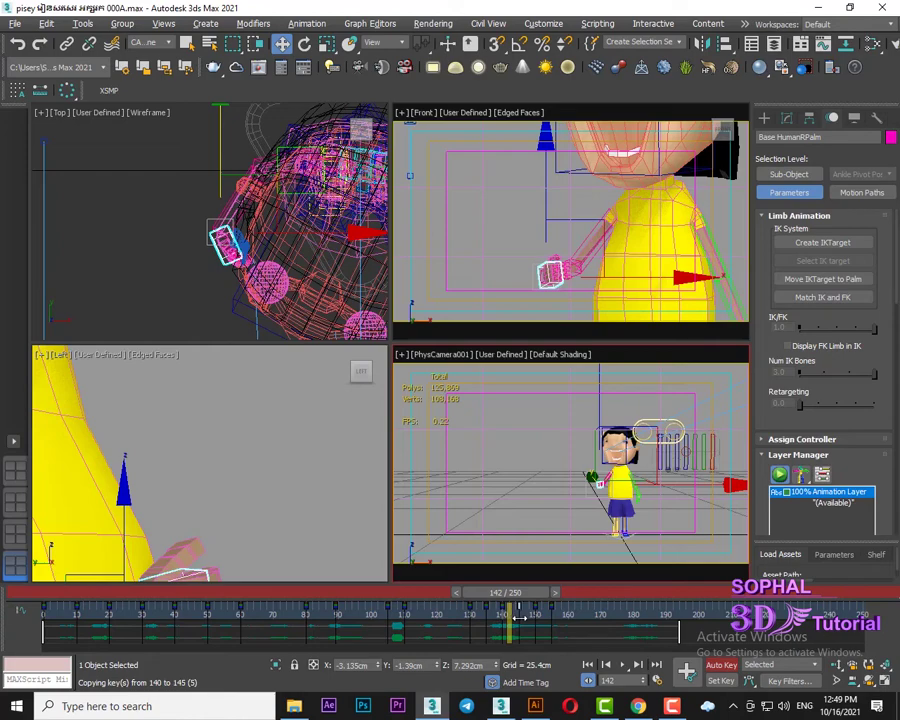
Play the animation from frame 101 and scrub back to review the raised hand
left_click_drag(505, 592, 376, 592)
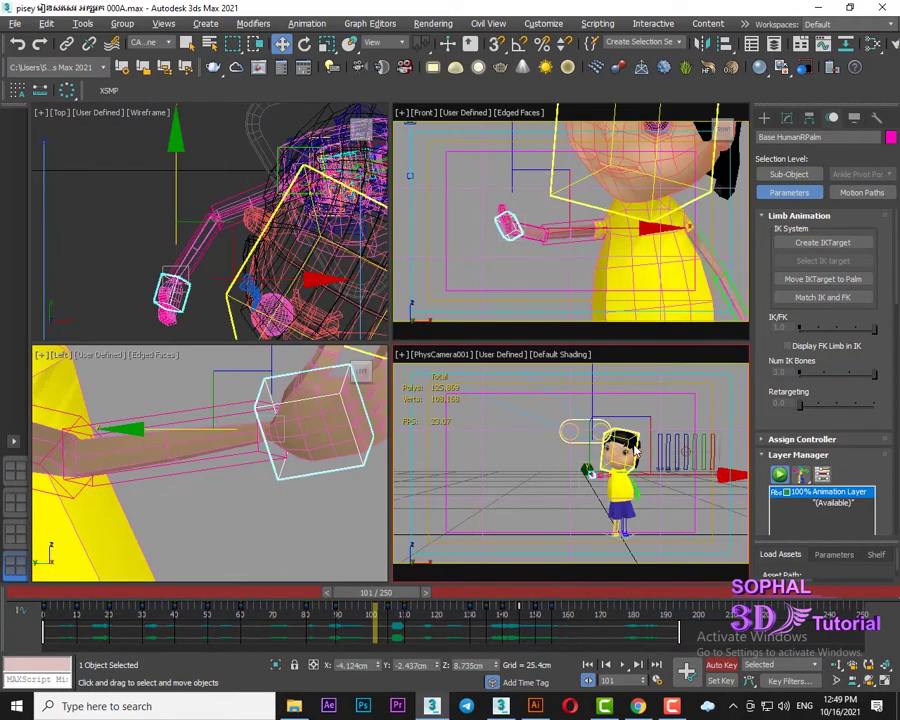
right_click(582, 476)
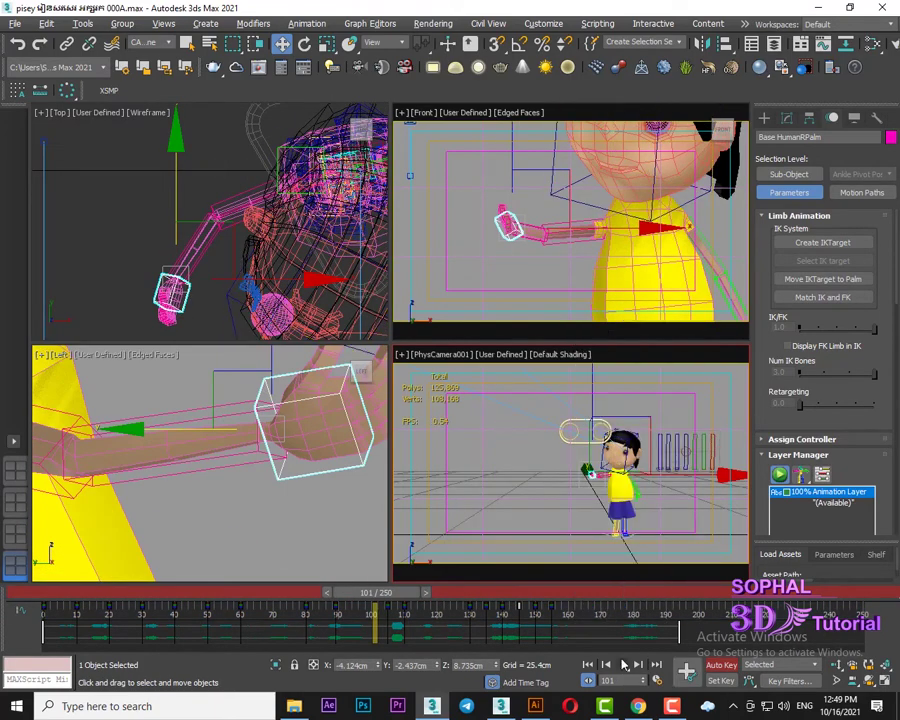
left_click(623, 664)
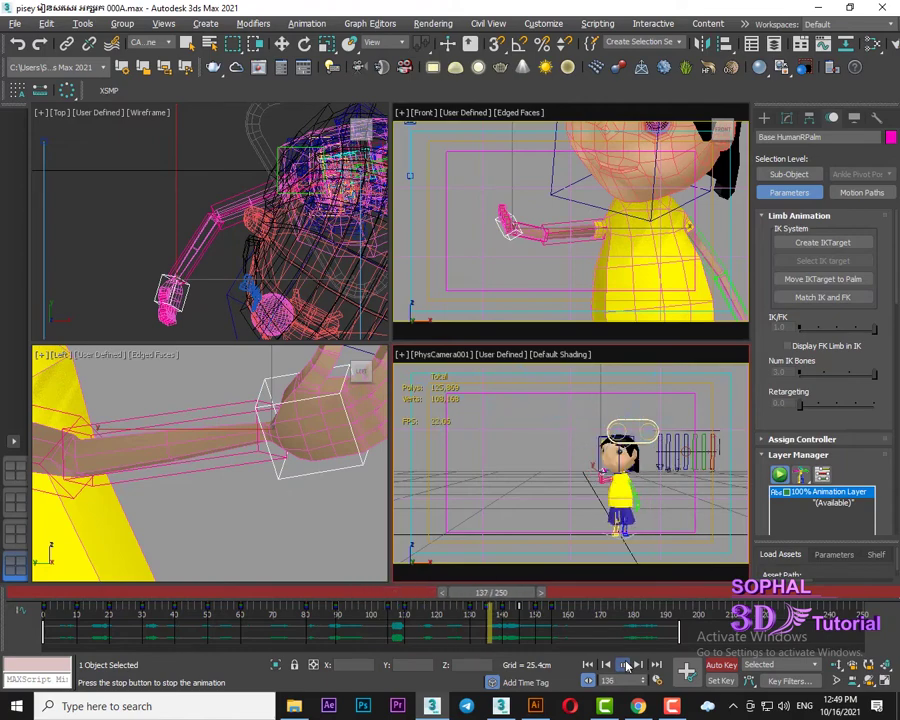
mouse_move(522, 600)
left_mouse_down()
mouse_move(519, 607)
mouse_move(588, 627)
mouse_move(546, 630)
left_mouse_up()
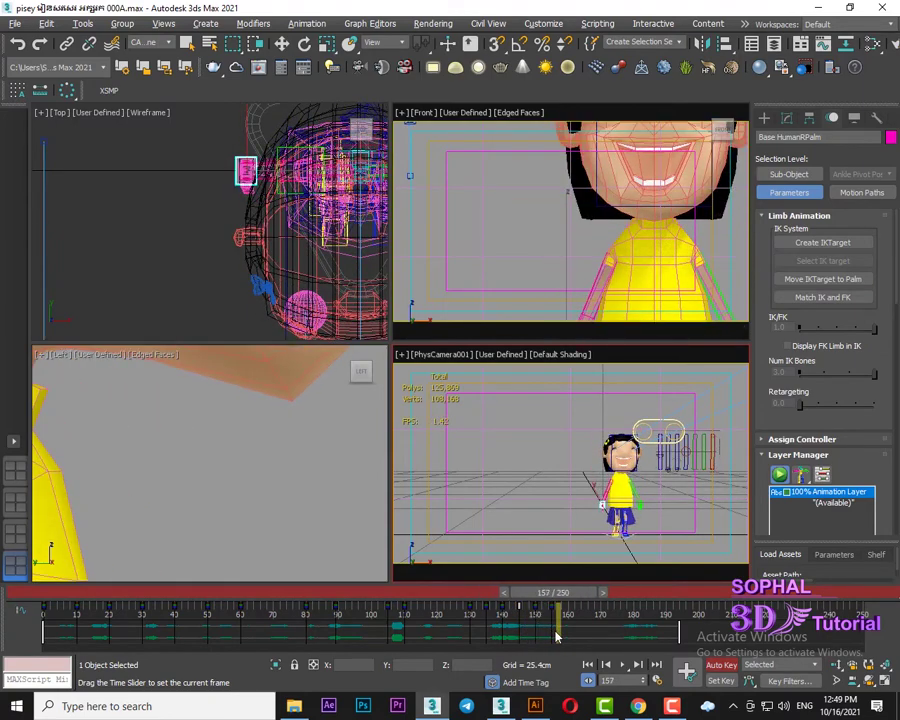
mouse_move(546, 630)
left_mouse_down()
mouse_move(478, 627)
mouse_move(532, 627)
mouse_move(490, 627)
mouse_move(515, 633)
mouse_move(503, 631)
left_mouse_up()
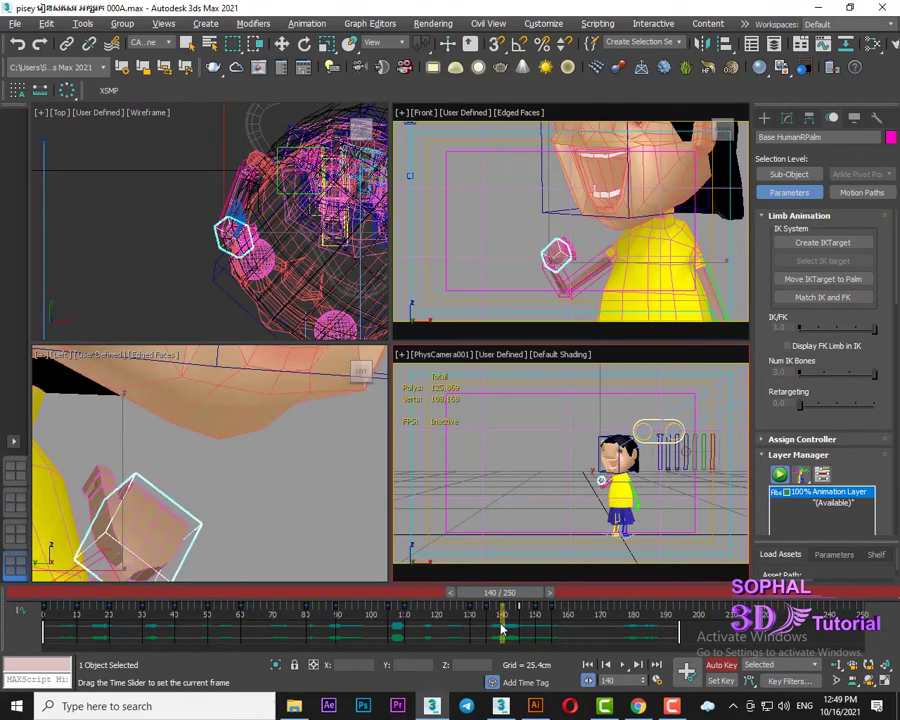
Check the hand pose between frames 140 and 144 with the rig and palm controller selected
key("w")
scroll(580, 258, "down", 2)
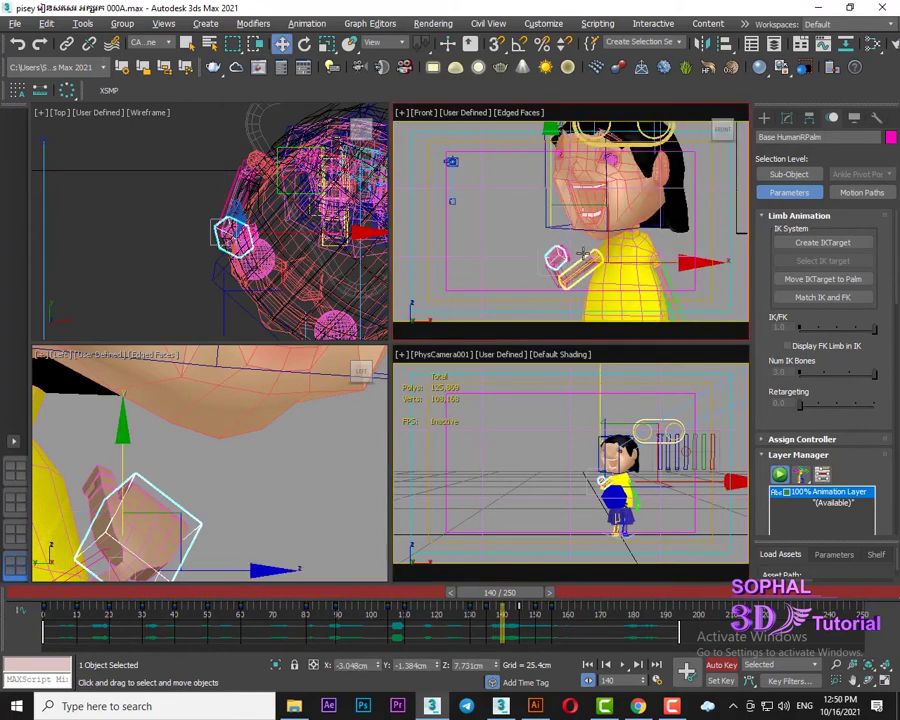
scroll(588, 268, "down", 2)
scroll(600, 281, "down", 2)
left_click_drag(525, 147, 610, 300)
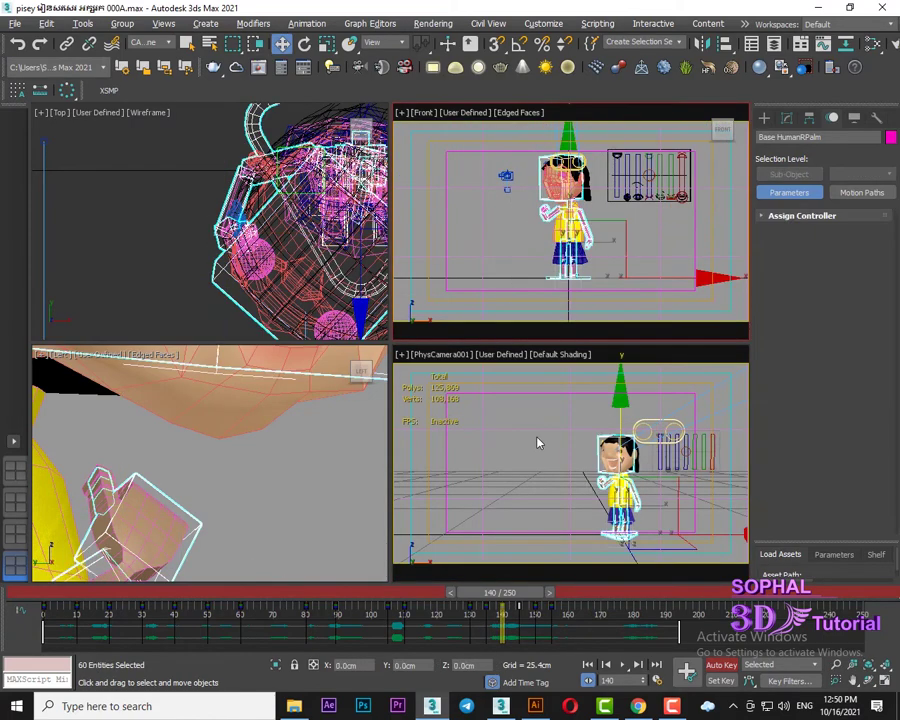
left_click_drag(529, 601, 538, 615)
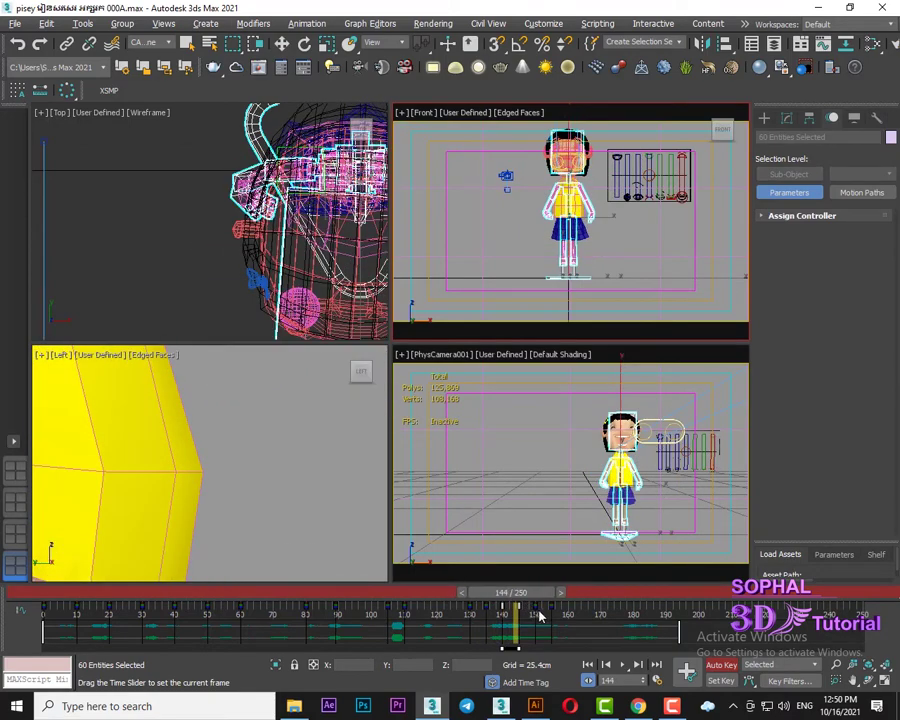
key("w")
left_click(601, 484)
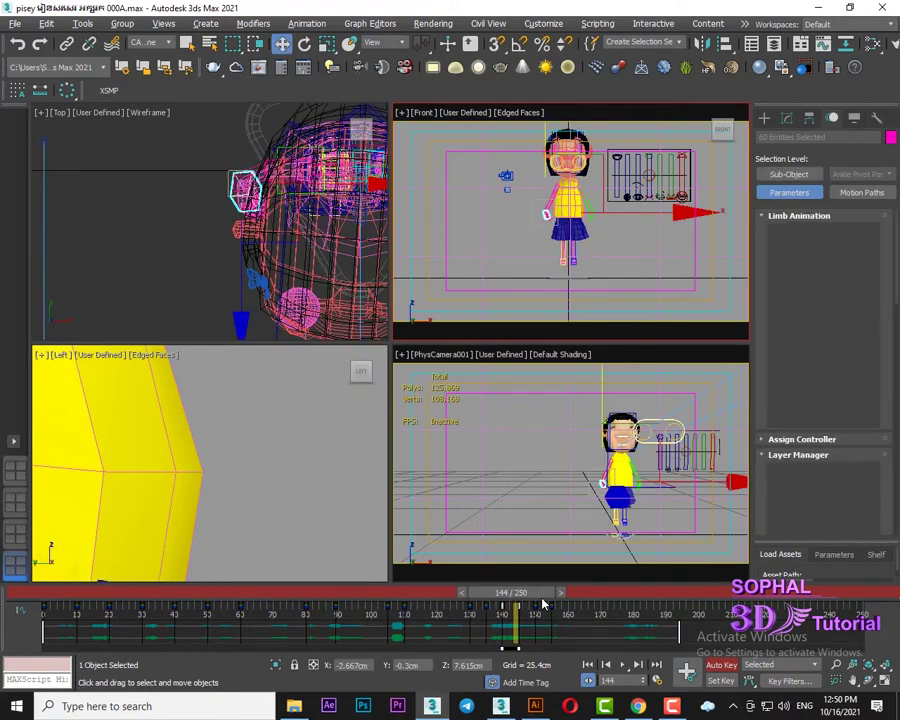
left_click_drag(506, 600, 528, 615)
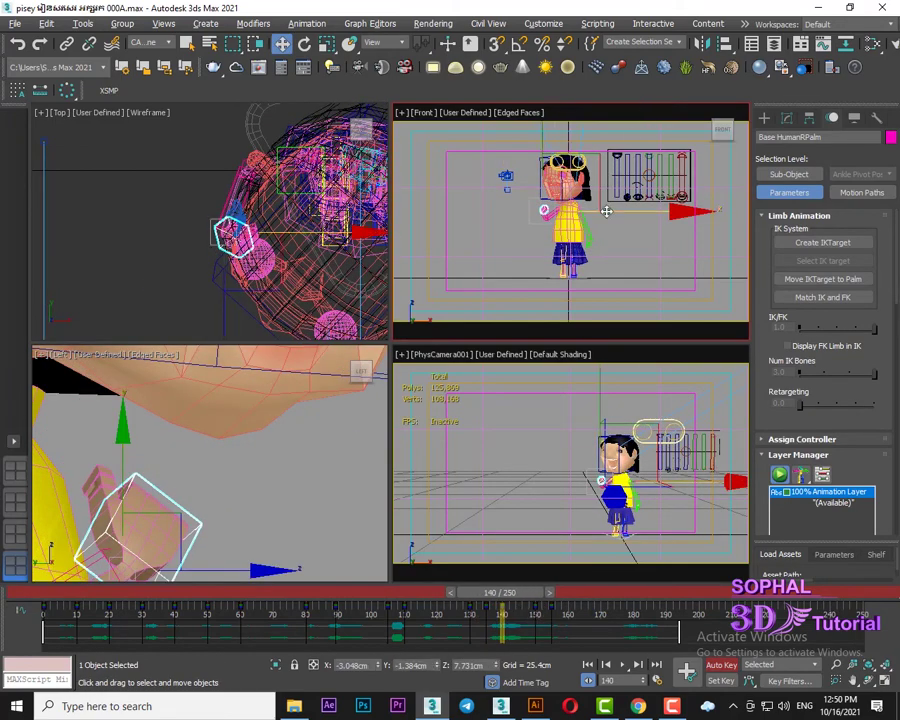
left_click(601, 241)
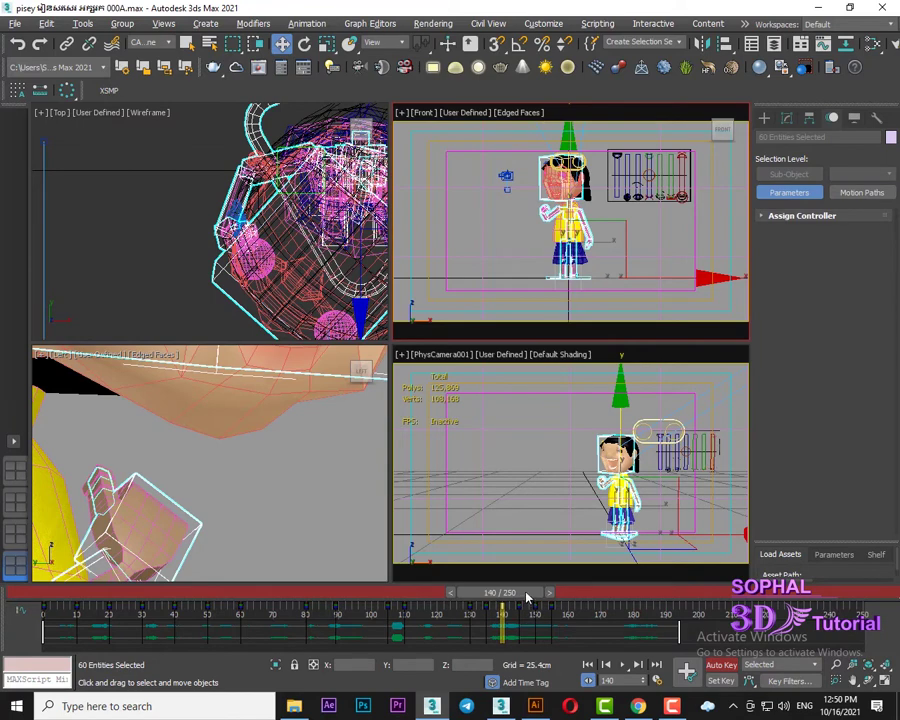
key("ctrl+z")
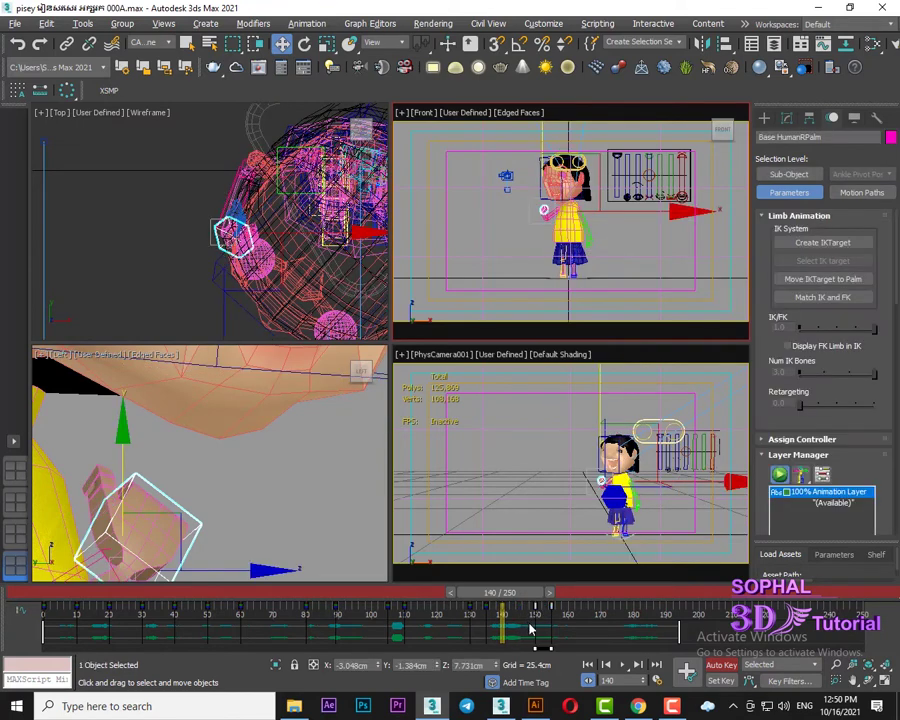
left_click_drag(503, 597, 512, 594)
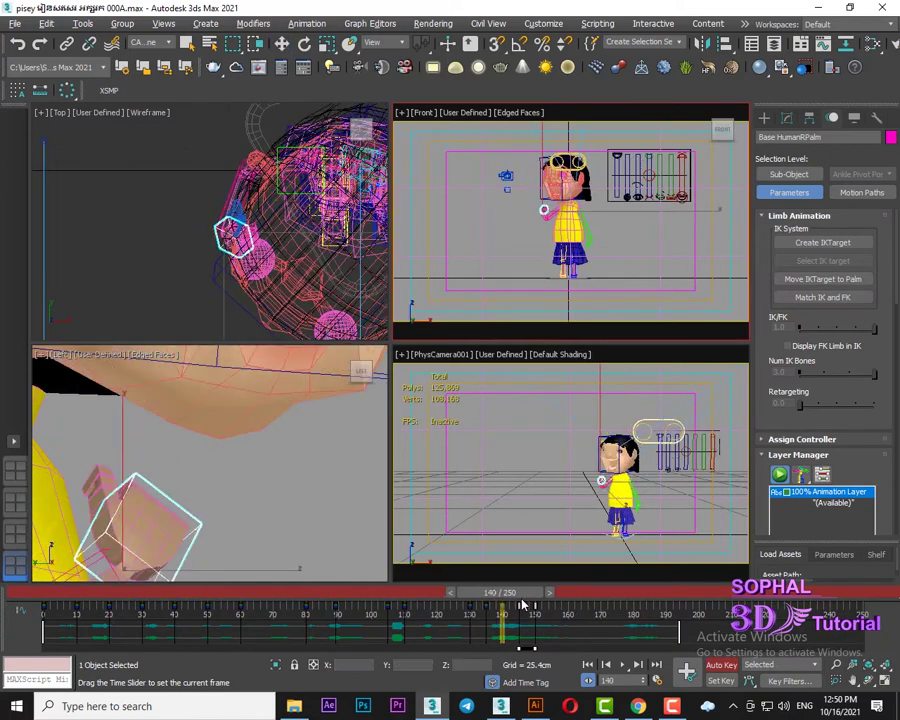
Select all rig parts with Ctrl+A, shift the keys near frames 140–150 earlier, then deselect
key("w")
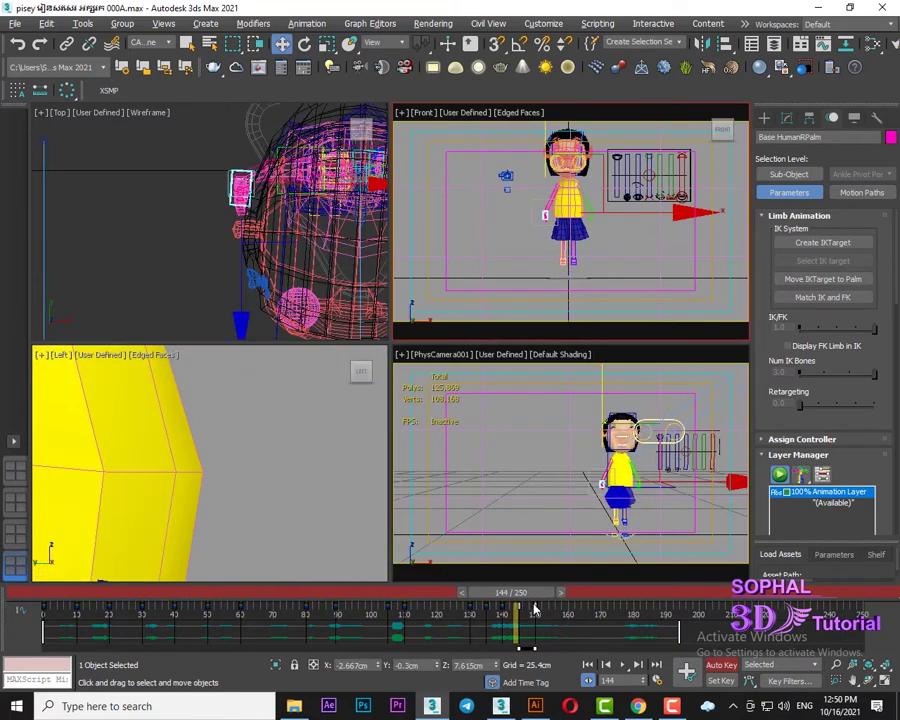
key("ctrl+a")
mouse_move(553, 622)
left_mouse_down()
mouse_move(505, 620)
mouse_move(519, 598)
left_mouse_up()
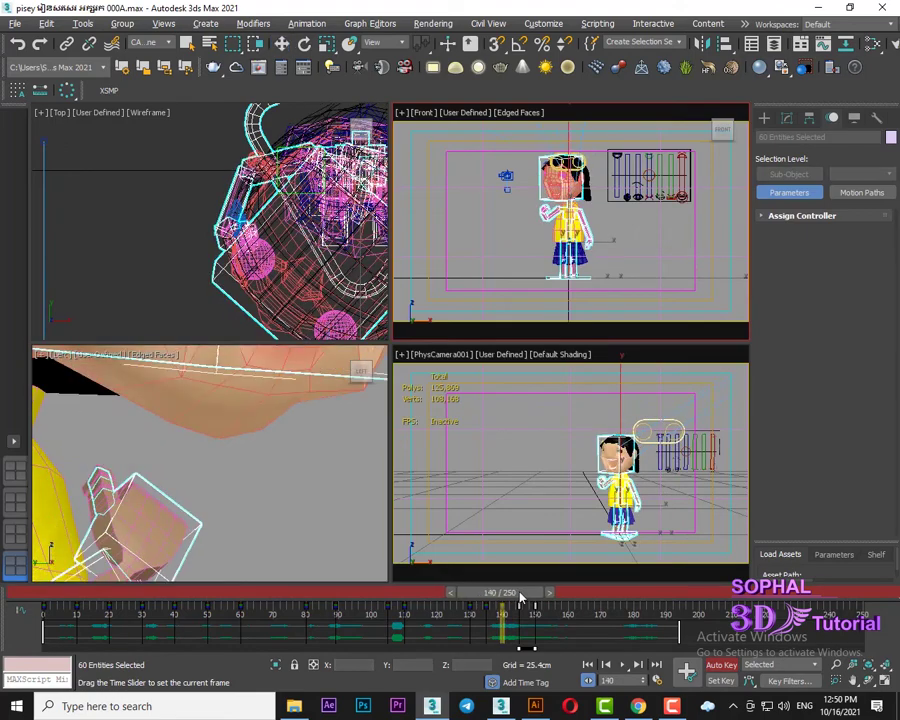
key("w")
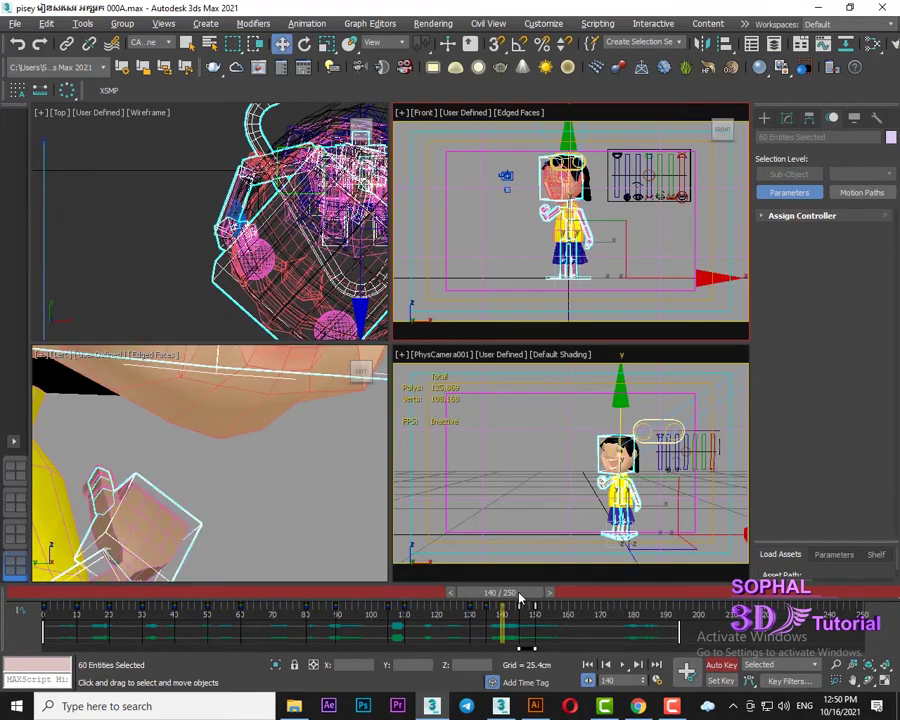
mouse_move(519, 598)
left_mouse_down()
mouse_move(505, 596)
mouse_move(532, 599)
left_mouse_up()
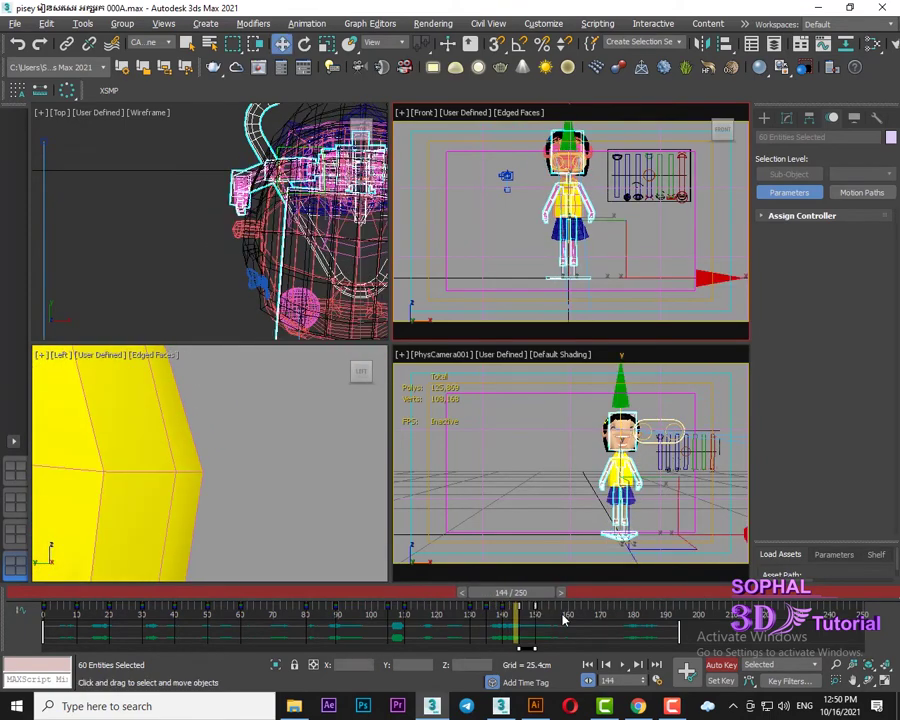
left_click(515, 620)
Move the rig's frame-145 keys to frame 150, then play back and scrub to check timing
mouse_move(517, 620)
left_mouse_down()
mouse_move(537, 617)
mouse_move(517, 614)
mouse_move(512, 592)
mouse_move(554, 603)
mouse_move(472, 604)
left_mouse_up()
key("w")
right_click(556, 468)
key("Escape")
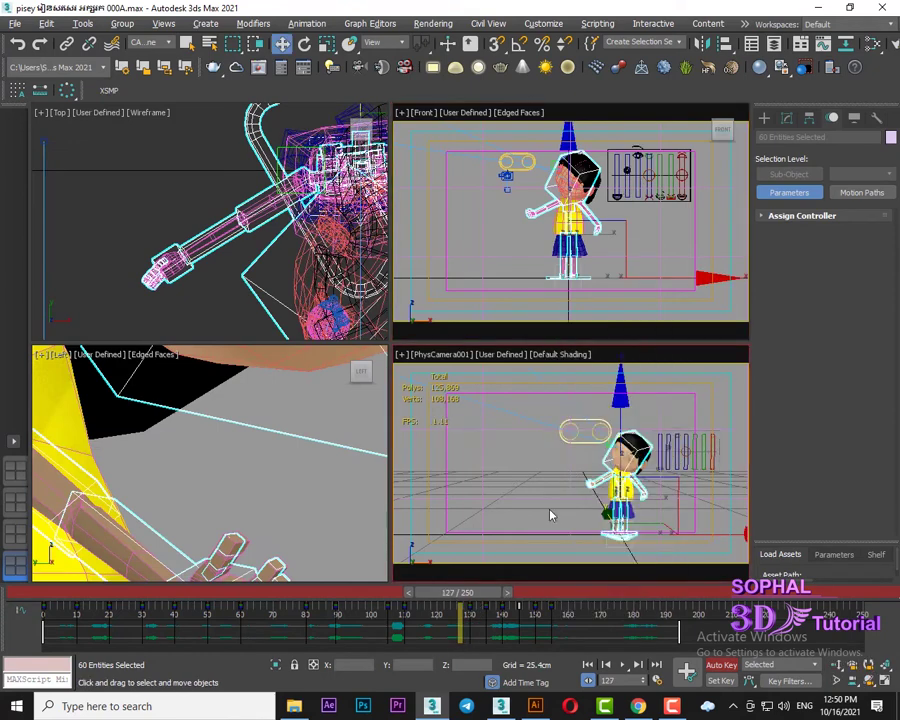
left_click(624, 664)
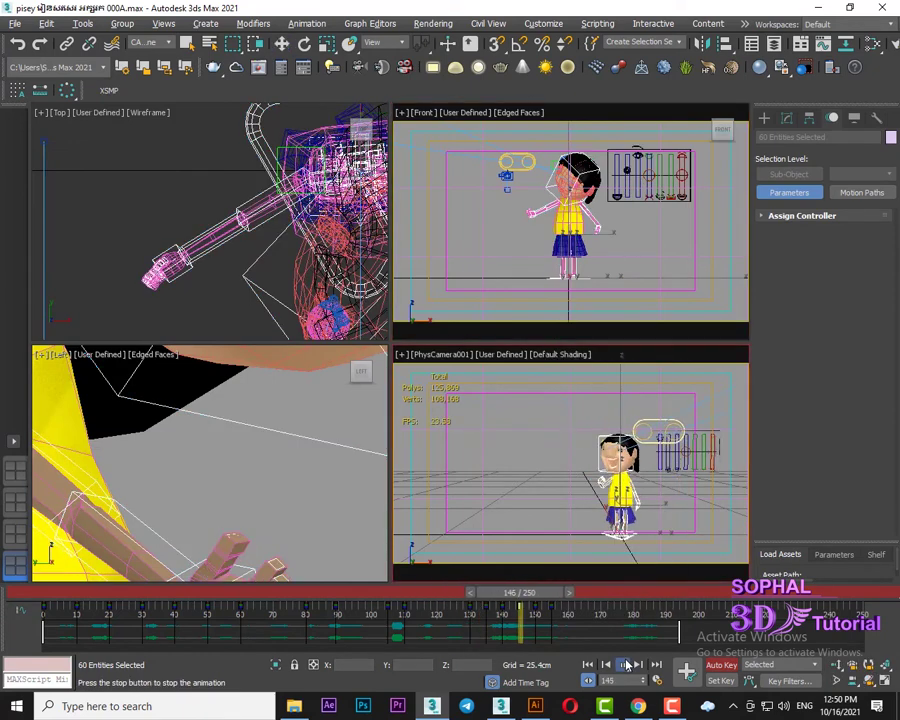
left_click(626, 664)
mouse_move(566, 603)
left_mouse_down()
mouse_move(490, 606)
mouse_move(542, 617)
mouse_move(482, 620)
mouse_move(520, 628)
left_mouse_up()
Select the character's pelvis and advance the time slider to frame 156
key("w")
scroll(530, 215, "up", 3)
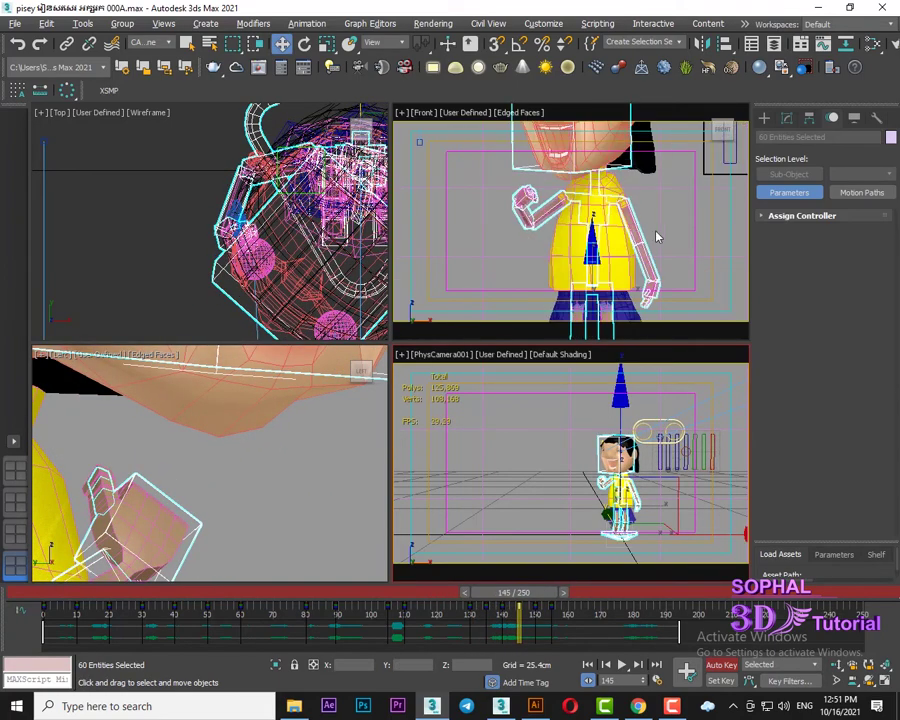
left_click(675, 251)
left_click_drag(610, 287, 580, 287)
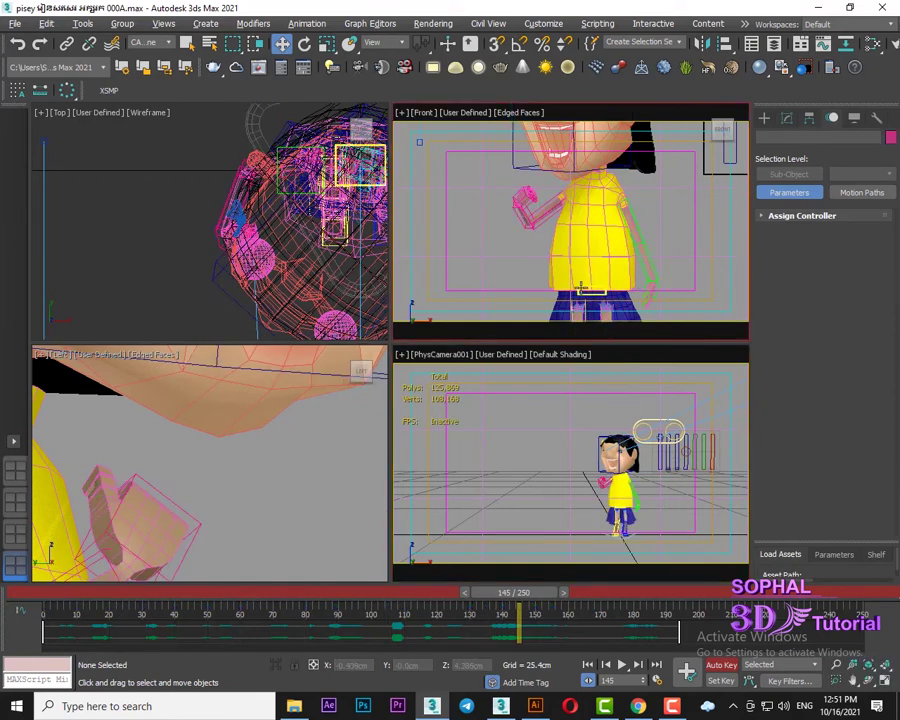
left_click(590, 226)
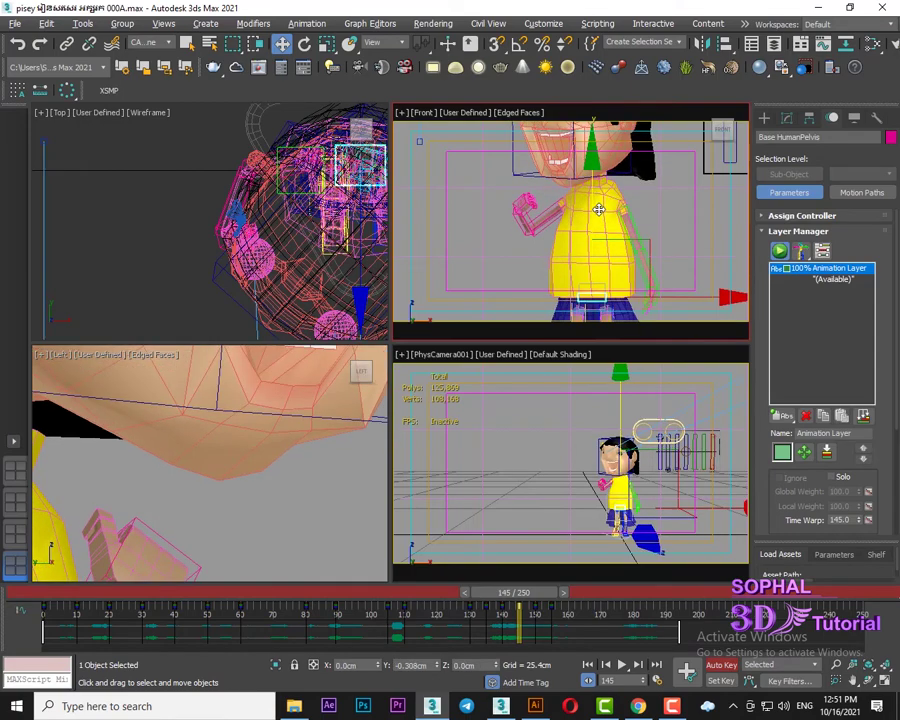
scroll(591, 190, "down", 3)
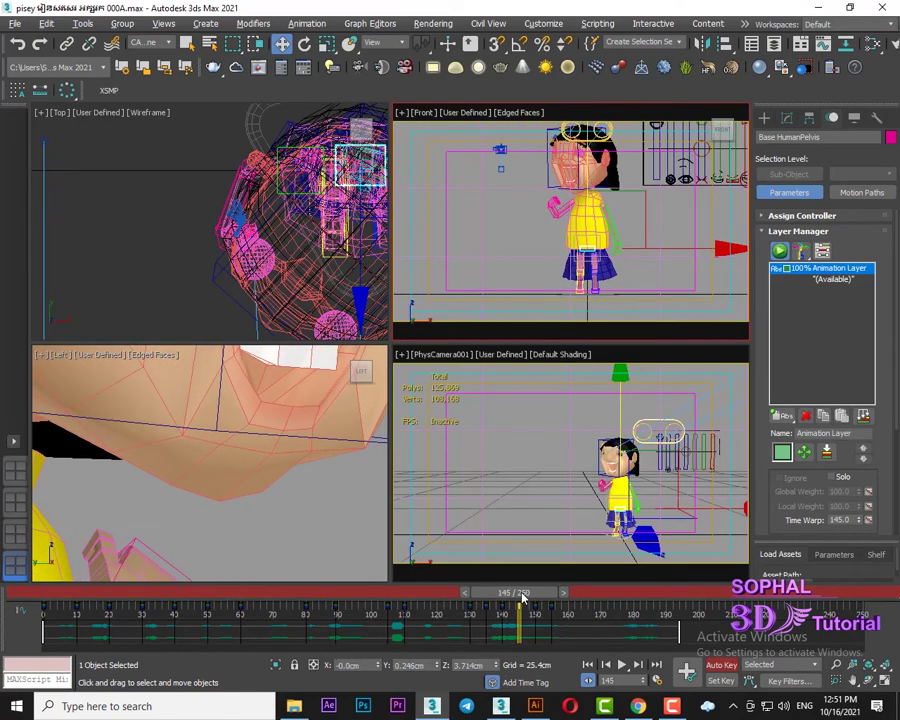
left_click_drag(522, 598, 556, 594)
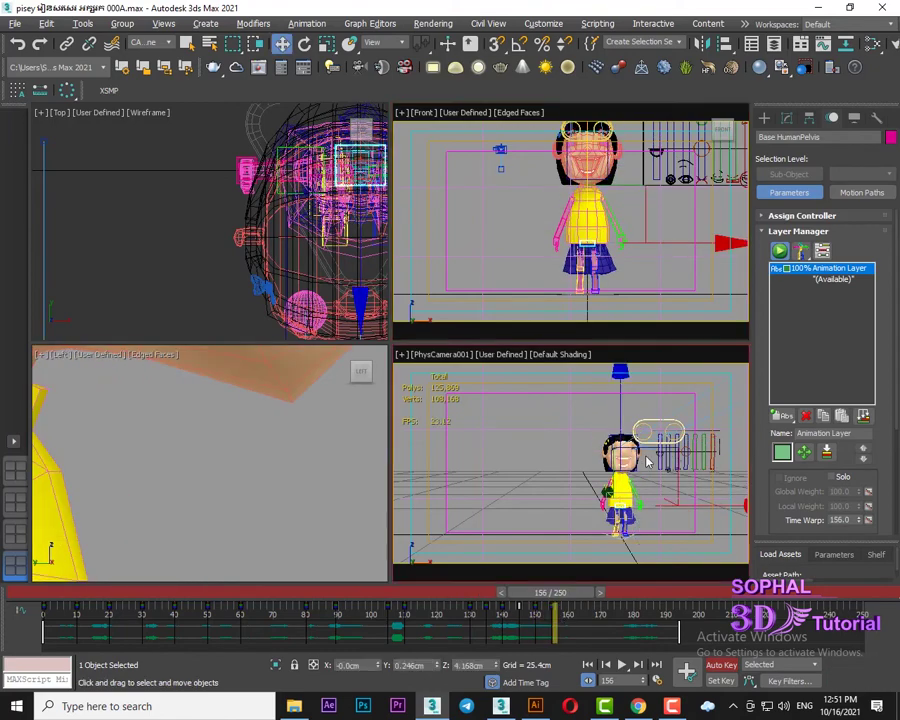
Save the scene as 000A.max, confirming replacement of the existing file
left_click(14, 24)
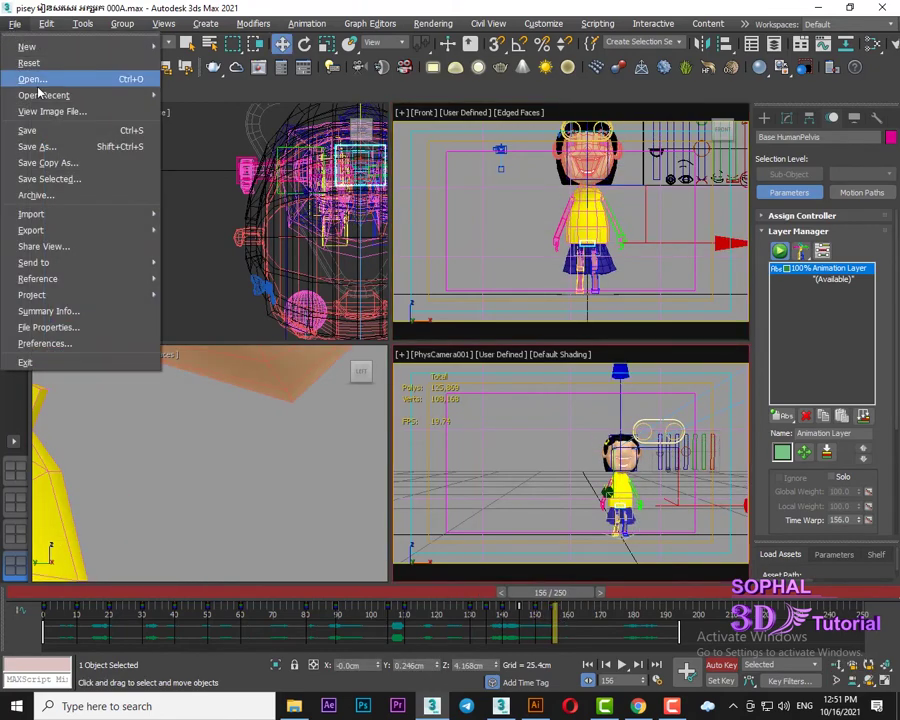
left_click(44, 129)
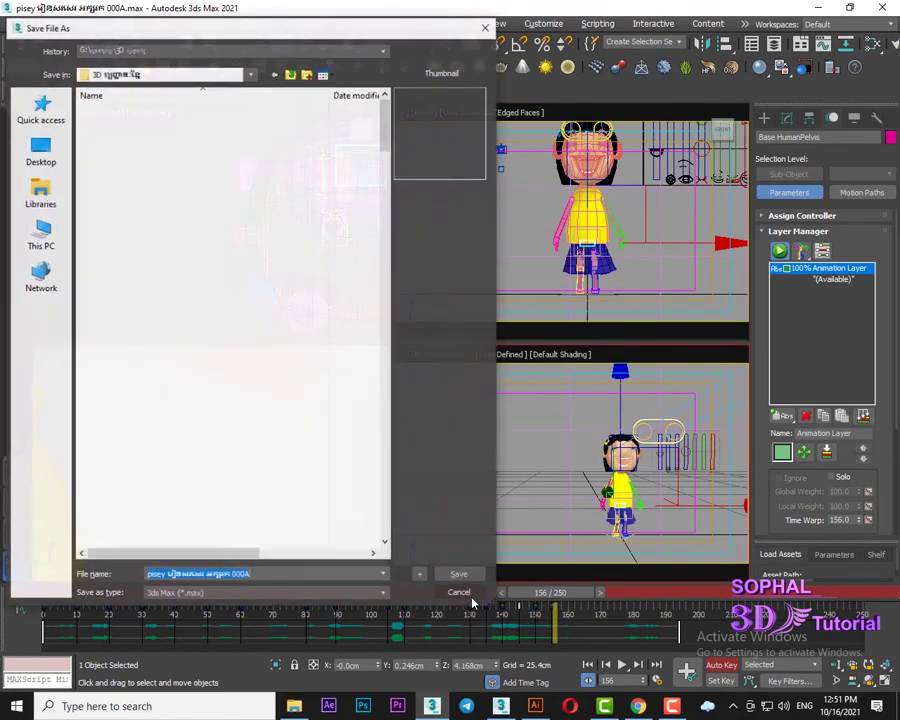
left_click(460, 571)
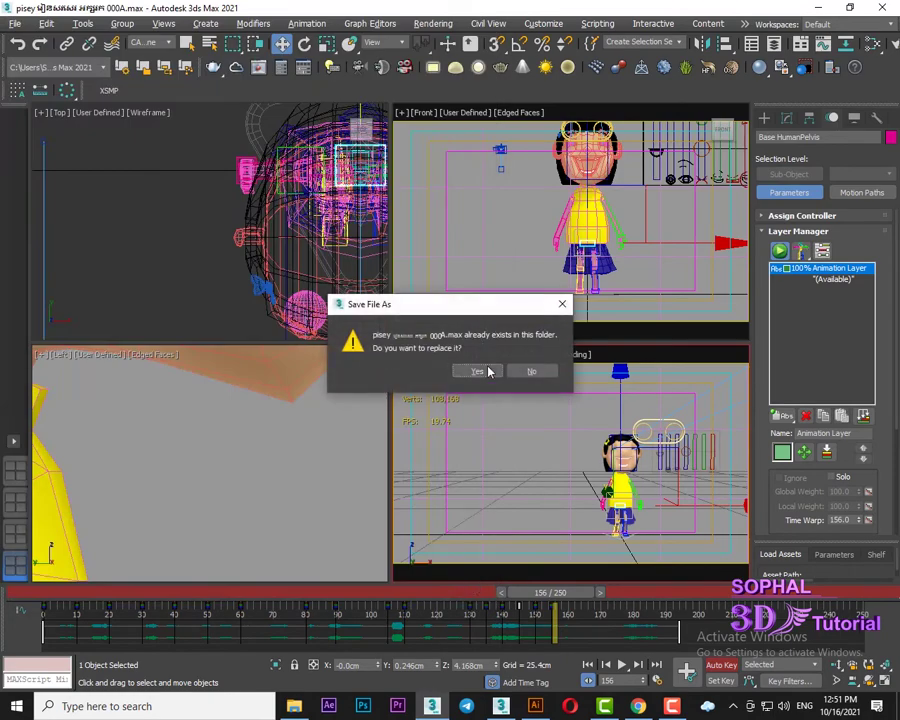
left_click(489, 371)
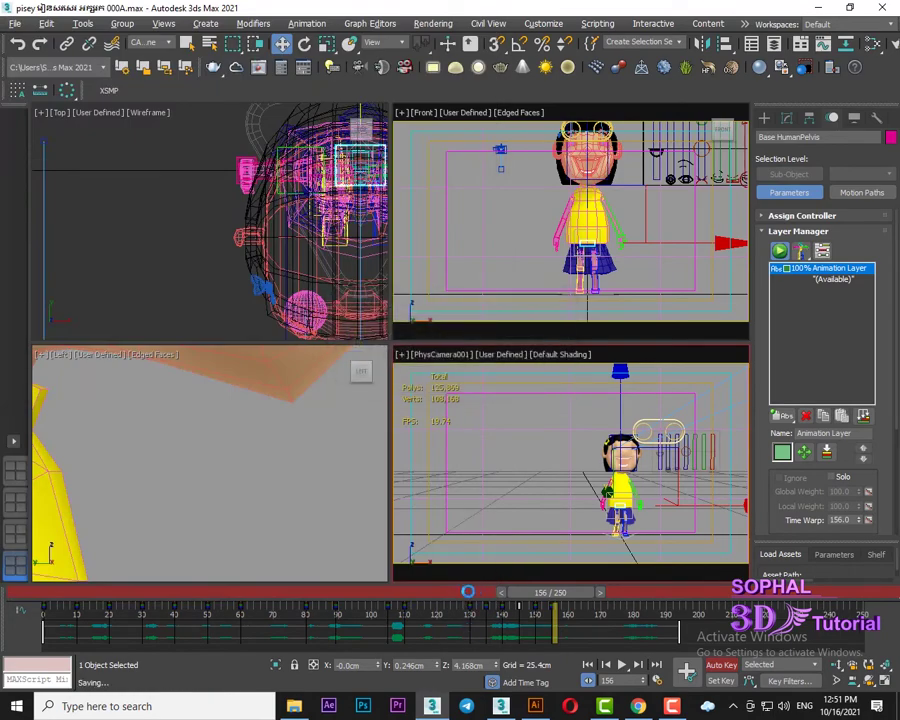
At frame 160, select the ribcage and rotate the girl's upper body into a tilt
left_click_drag(520, 593, 560, 594)
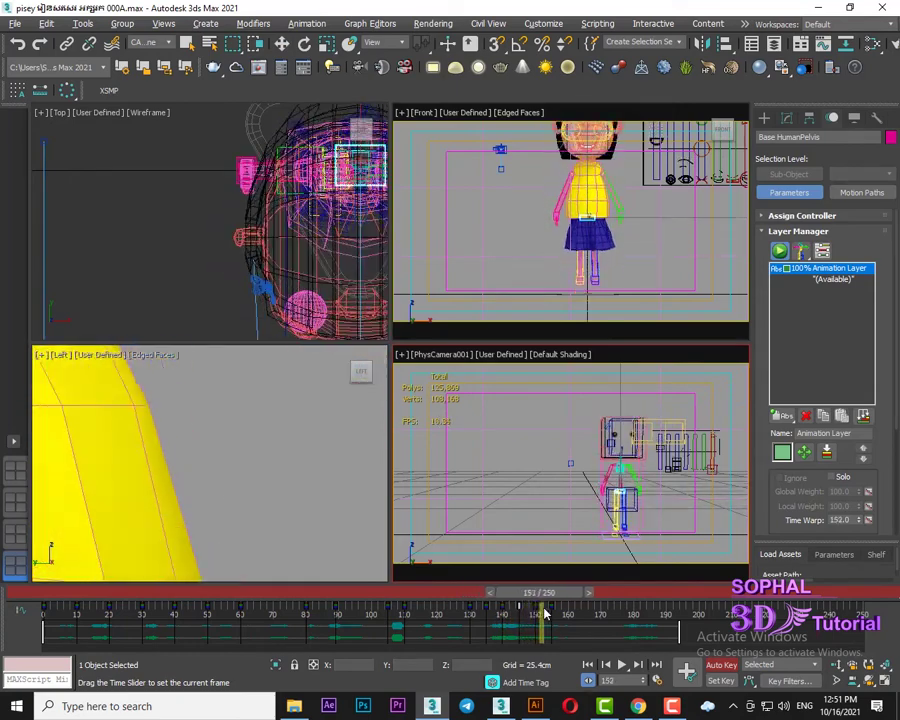
key("w")
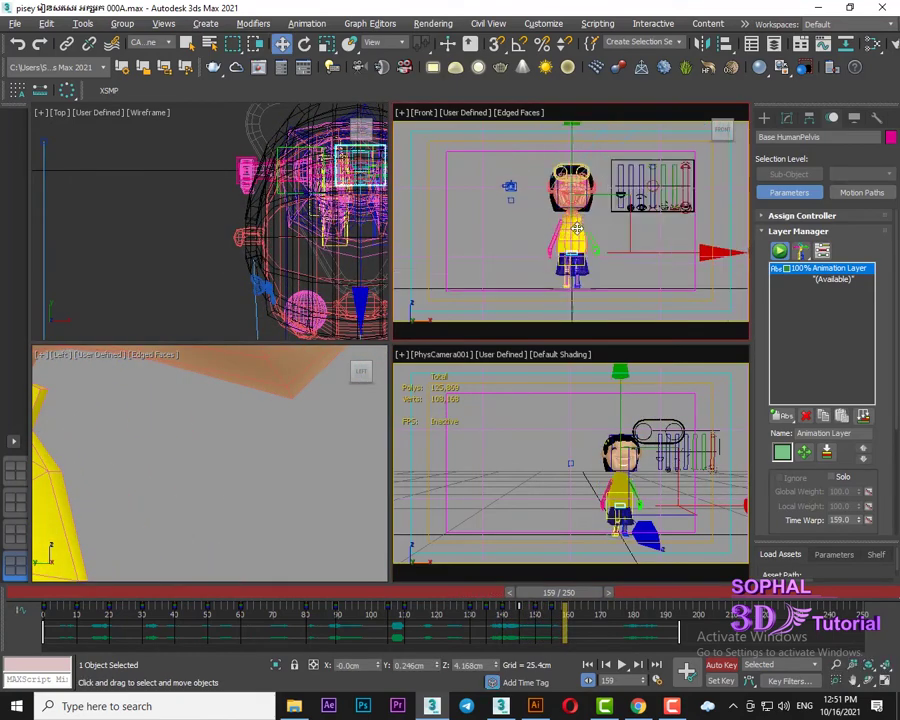
scroll(518, 216, "up", 3)
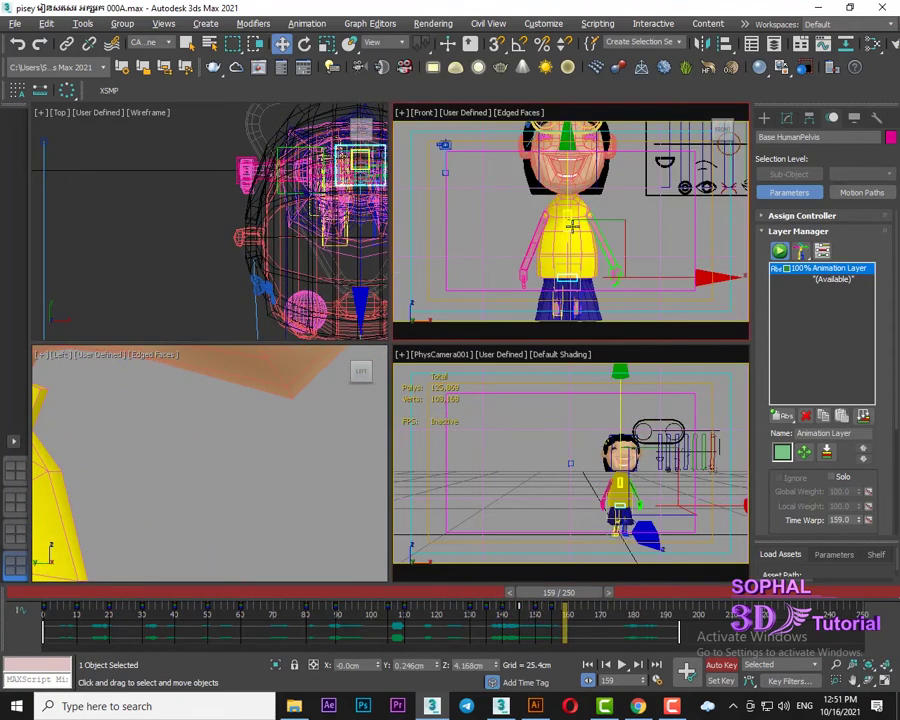
left_click(304, 43)
left_click(726, 248)
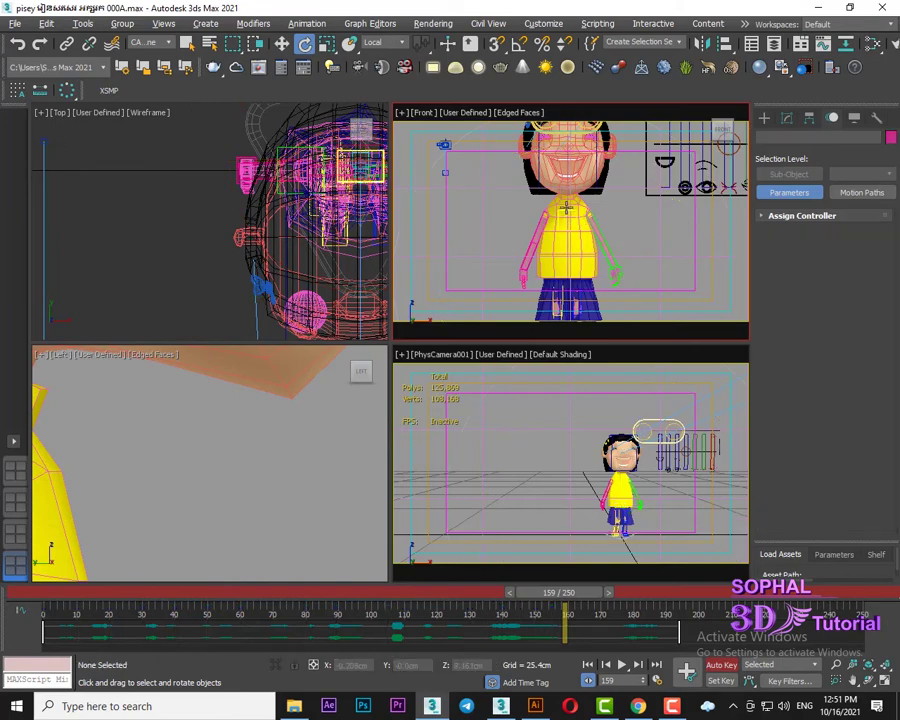
left_click(563, 210)
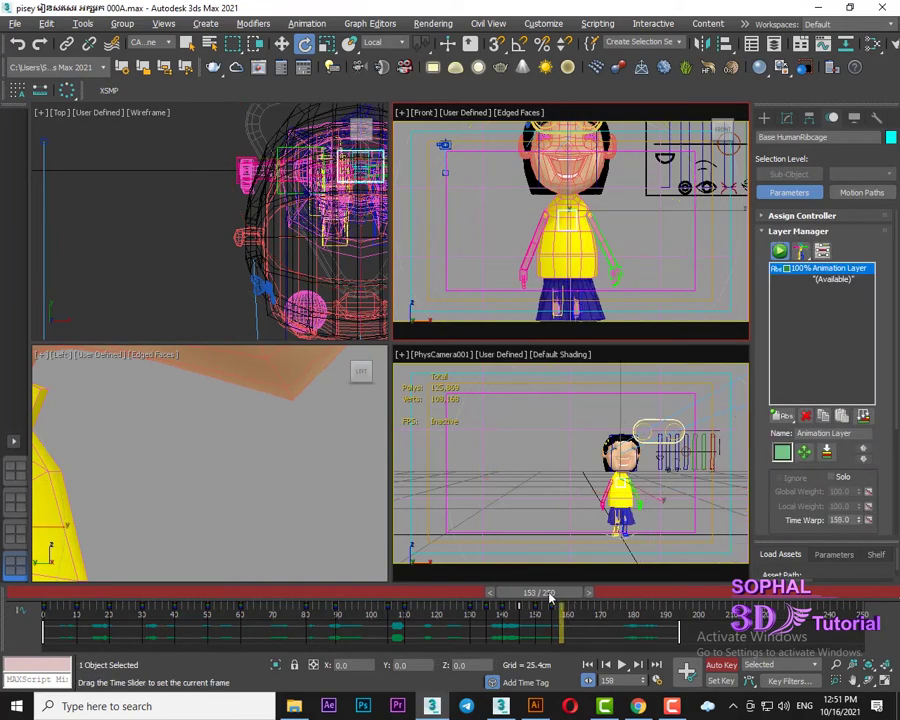
mouse_move(559, 592)
left_mouse_down()
mouse_move(542, 592)
mouse_move(578, 612)
left_mouse_up()
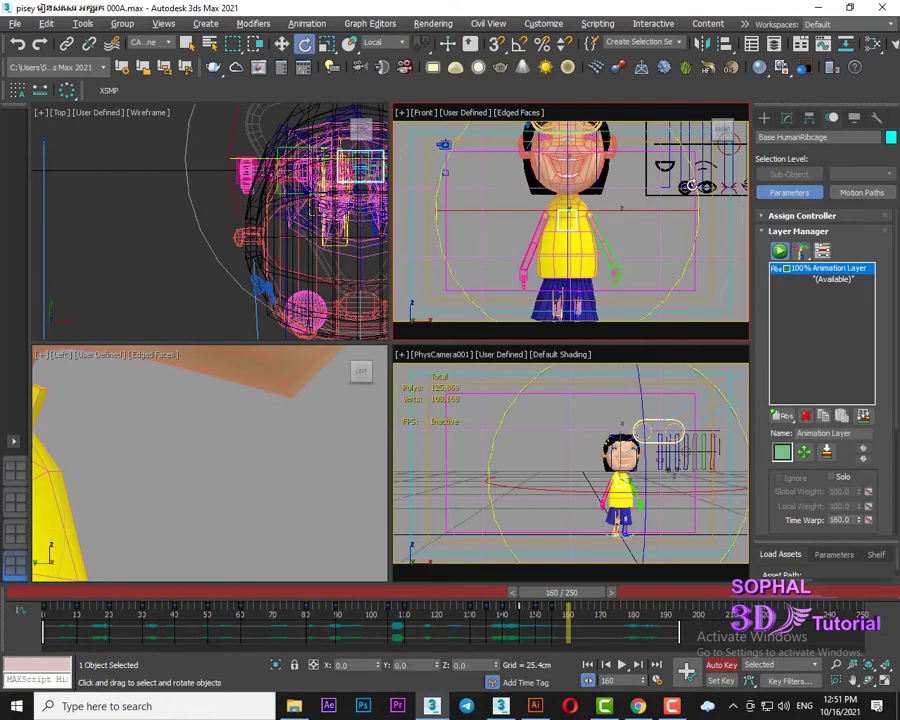
left_click_drag(688, 175, 683, 581)
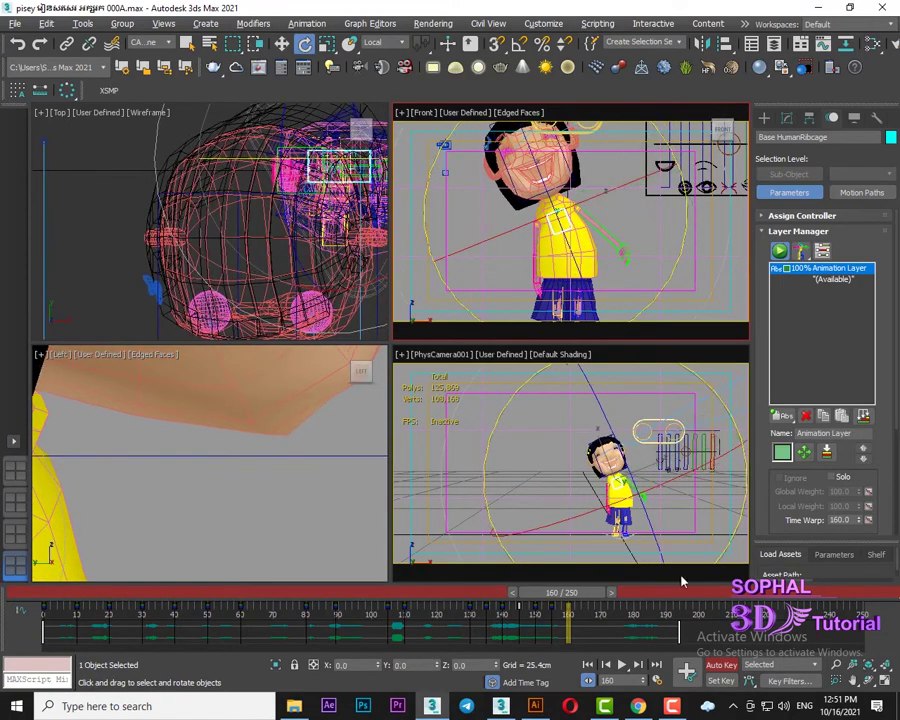
Tilt the upper body further at frame 170, then go to frame 180 and select the whole rig
left_click_drag(603, 593, 633, 593)
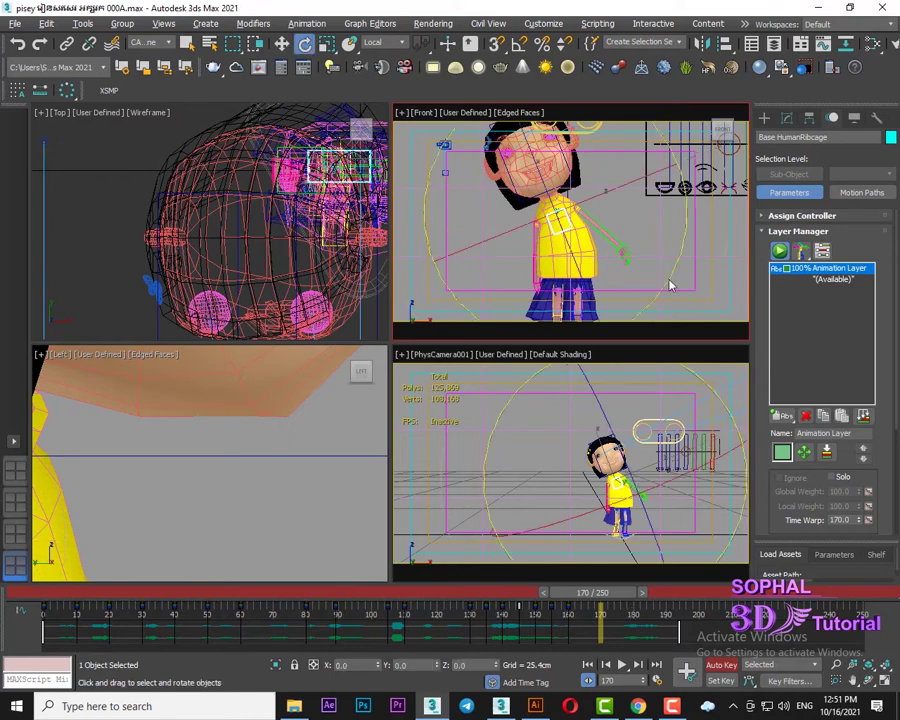
left_click_drag(670, 152, 636, 573)
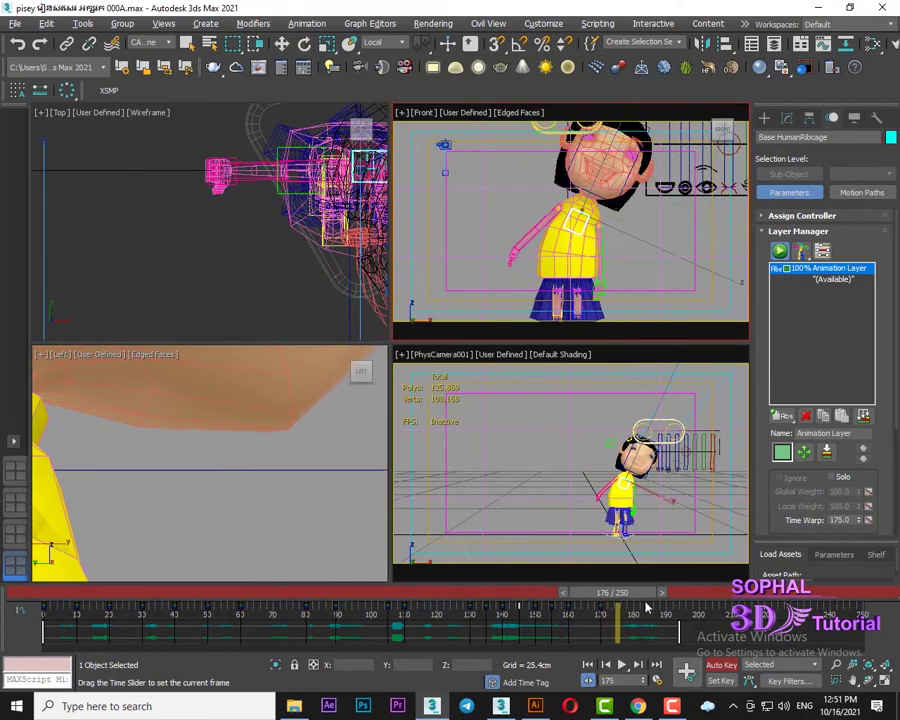
left_click_drag(622, 597, 652, 597)
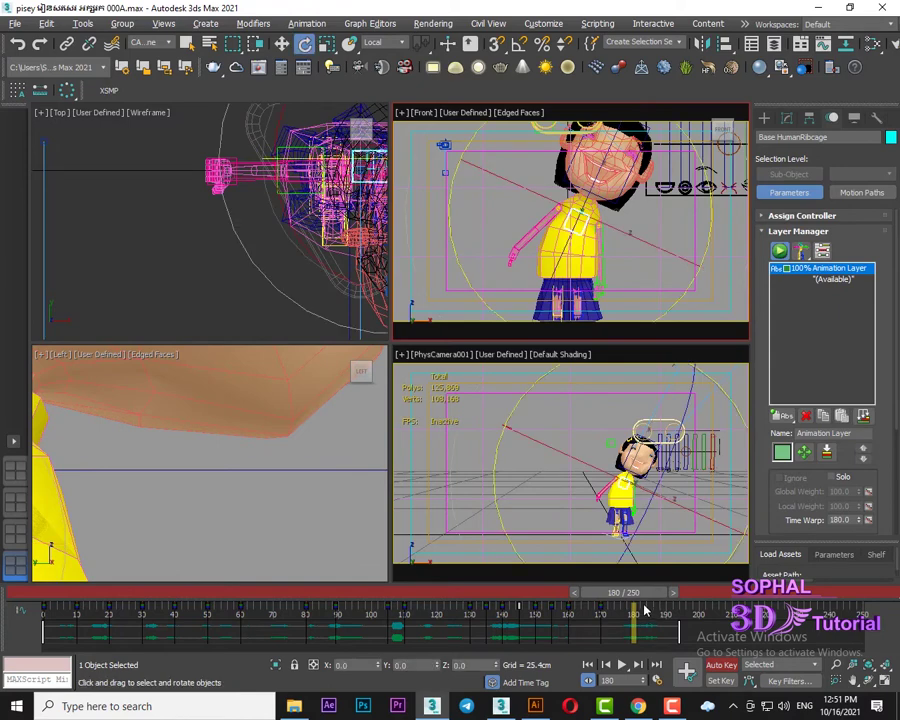
left_click(282, 44)
double_click(651, 427)
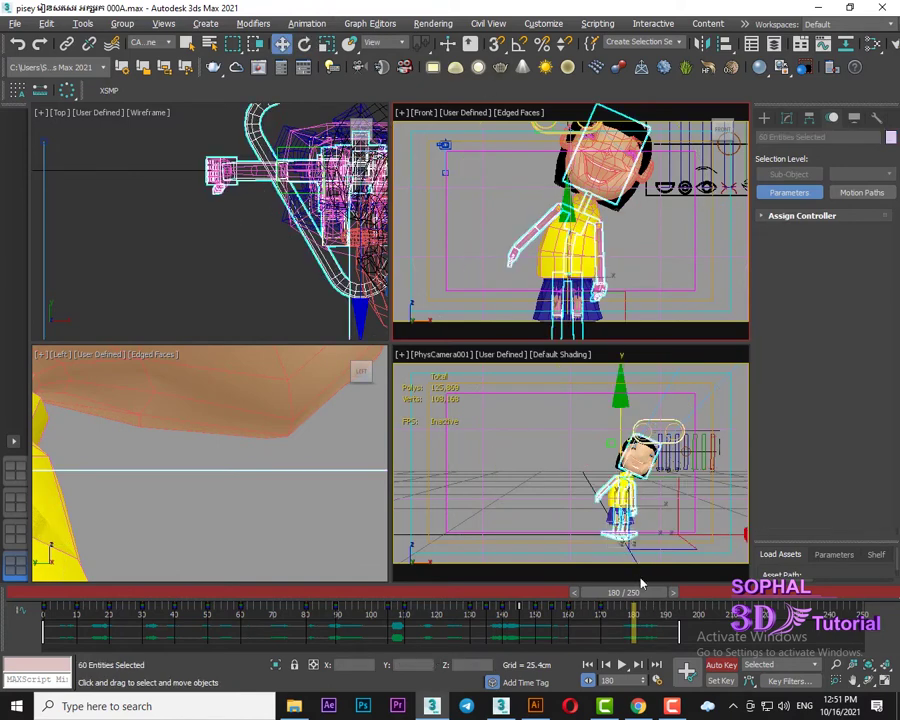
Step through frames 150, 155, 160, 170 and 180 to review the lean
left_click_drag(640, 593, 578, 605)
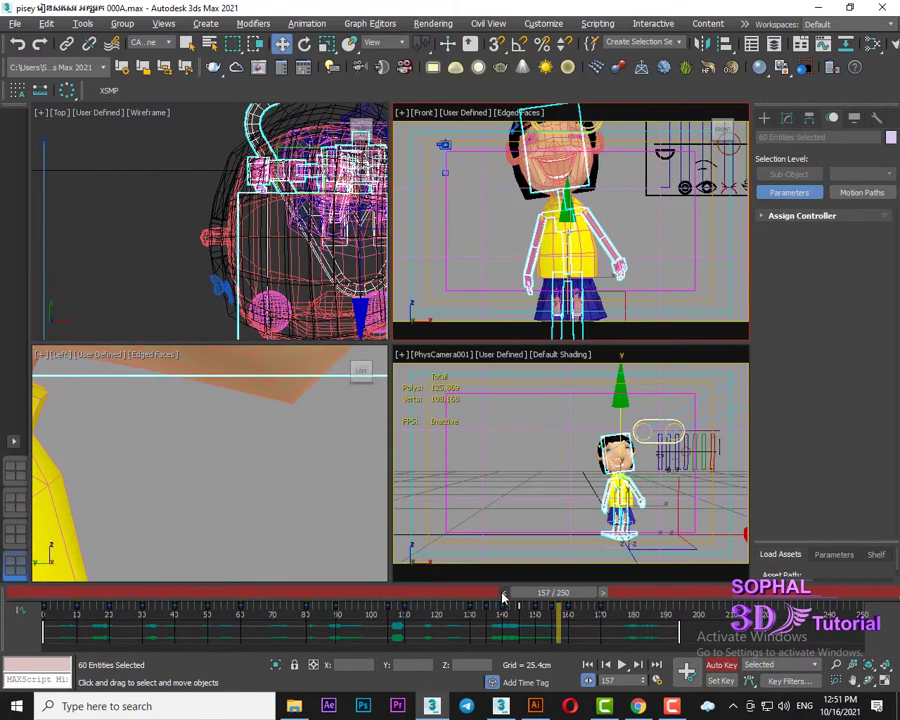
key("comma")
key("comma")
key("comma")
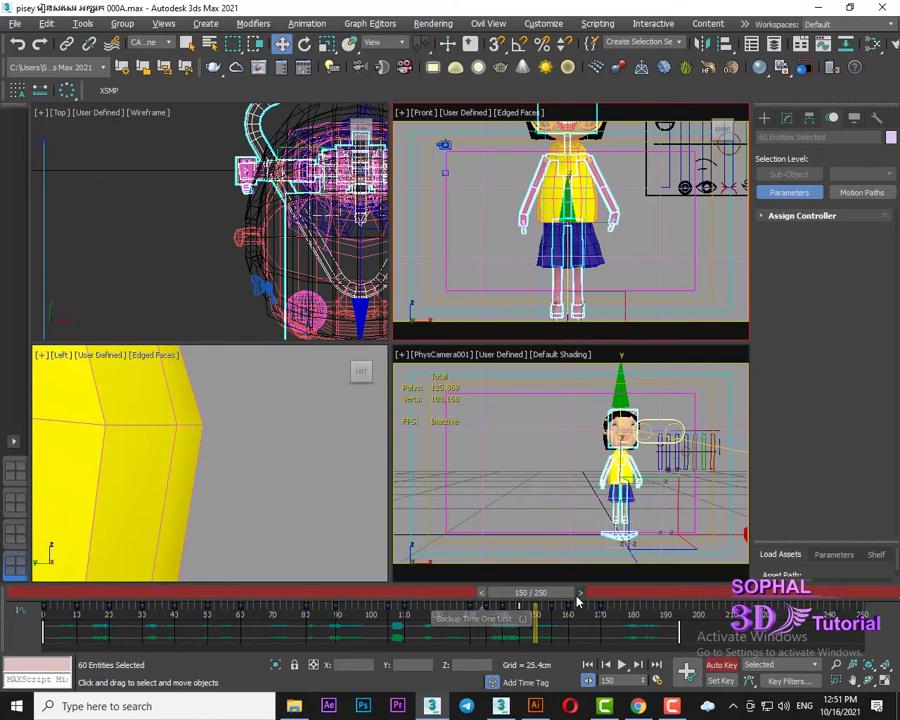
key("period")
key("period")
key("period")
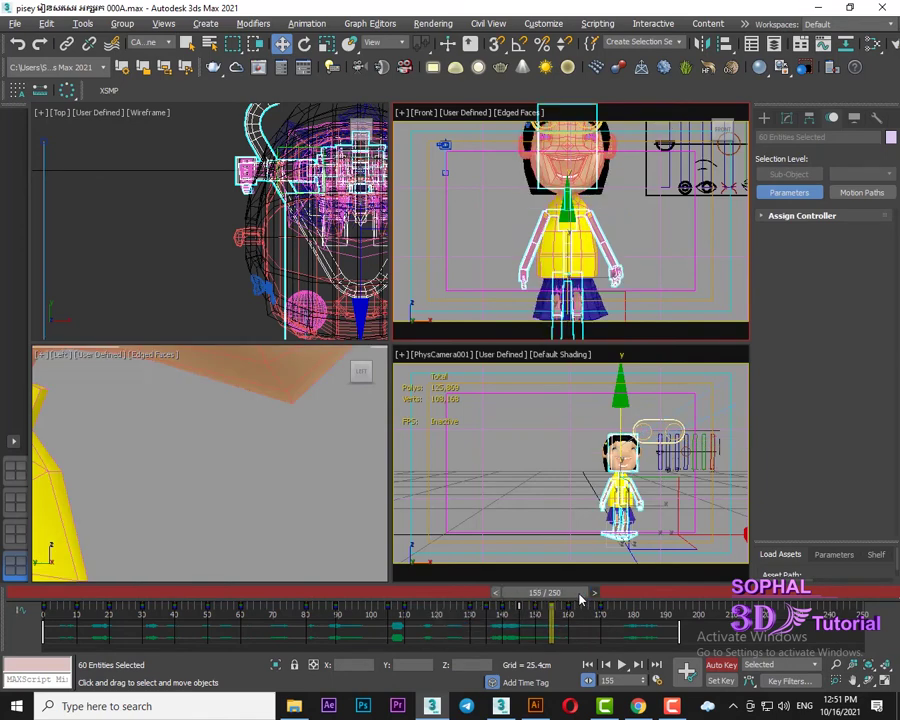
key("period")
key("period")
key("period")
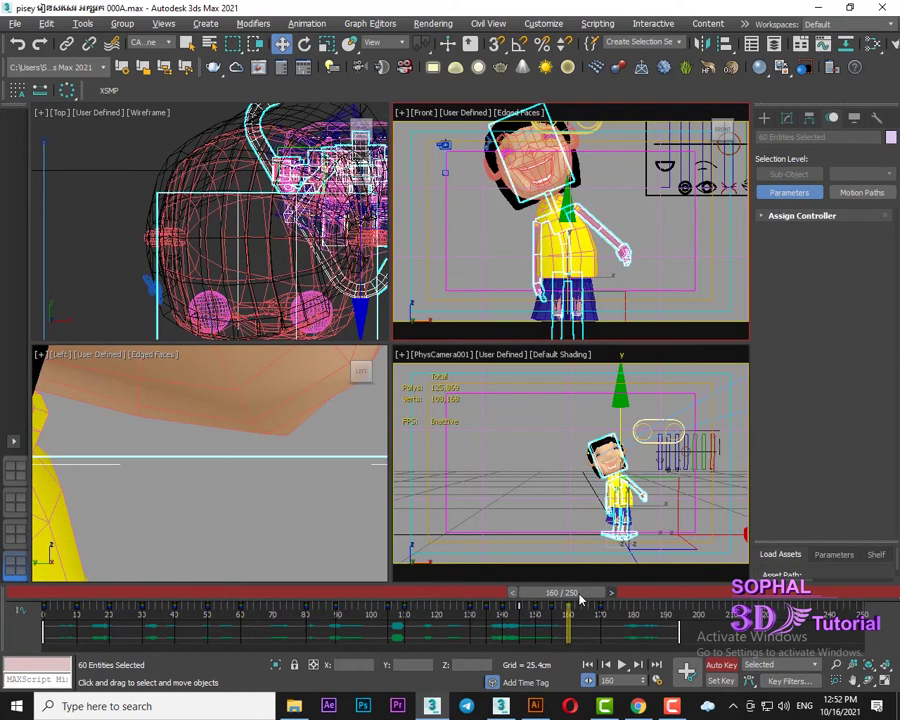
key("period")
key("period")
key("period")
key("period")
key("period")
key("period")
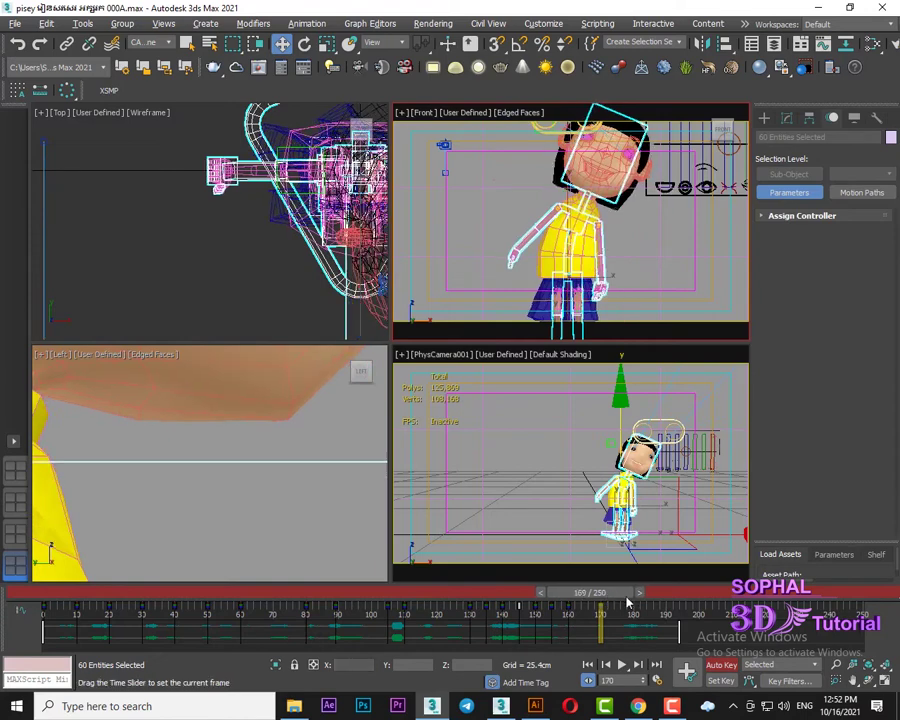
key("period")
key("period")
key("period")
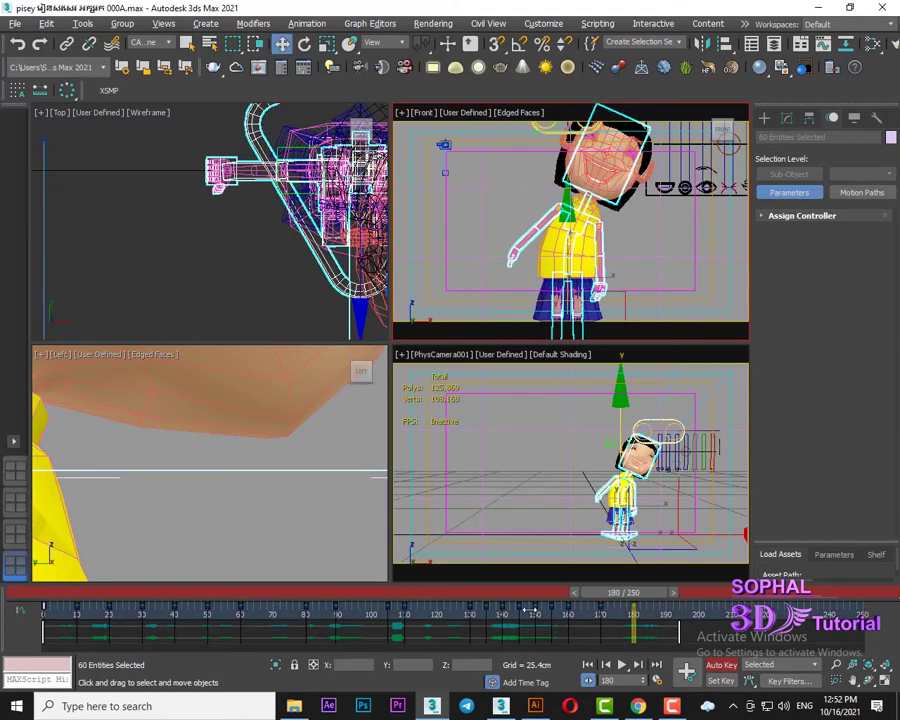
Copy the frame 0 rest-pose keys to frame 180 on the track bar
left_click_drag(530, 610, 634, 610, "shift")
left_click_drag(42, 609, 328, 606, "shift")
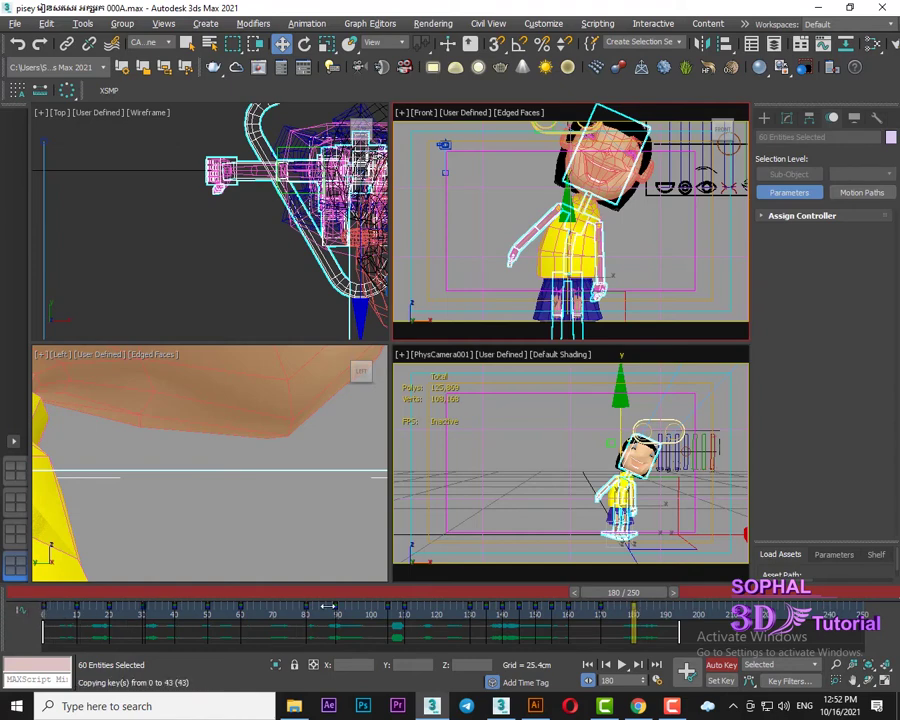
mouse_move(620, 613)
left_mouse_down("shift")
mouse_move(634, 616)
mouse_move(632, 593)
left_mouse_up("shift")
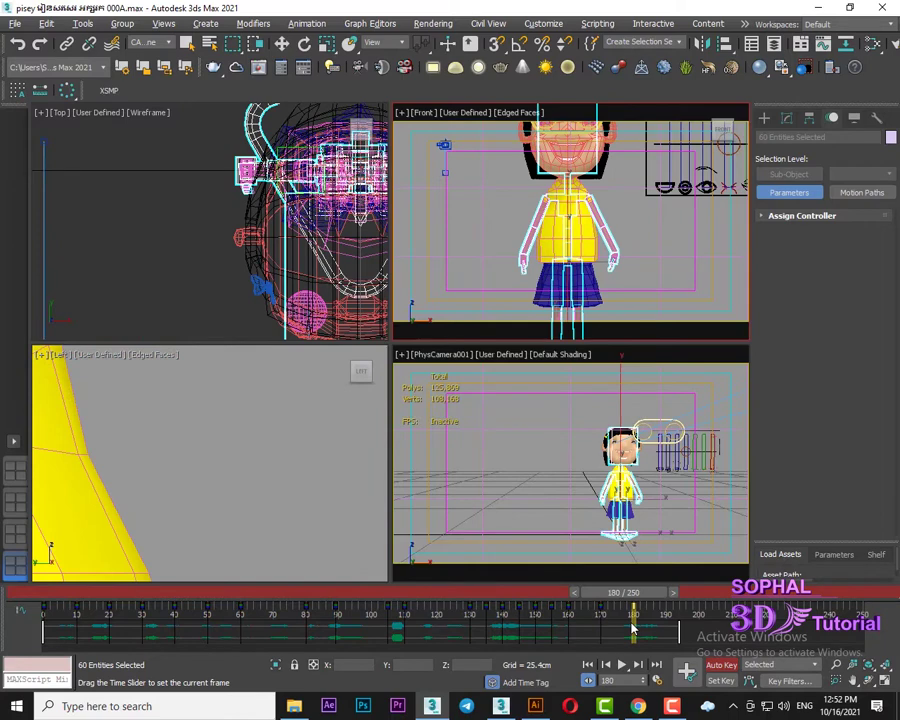
key("w")
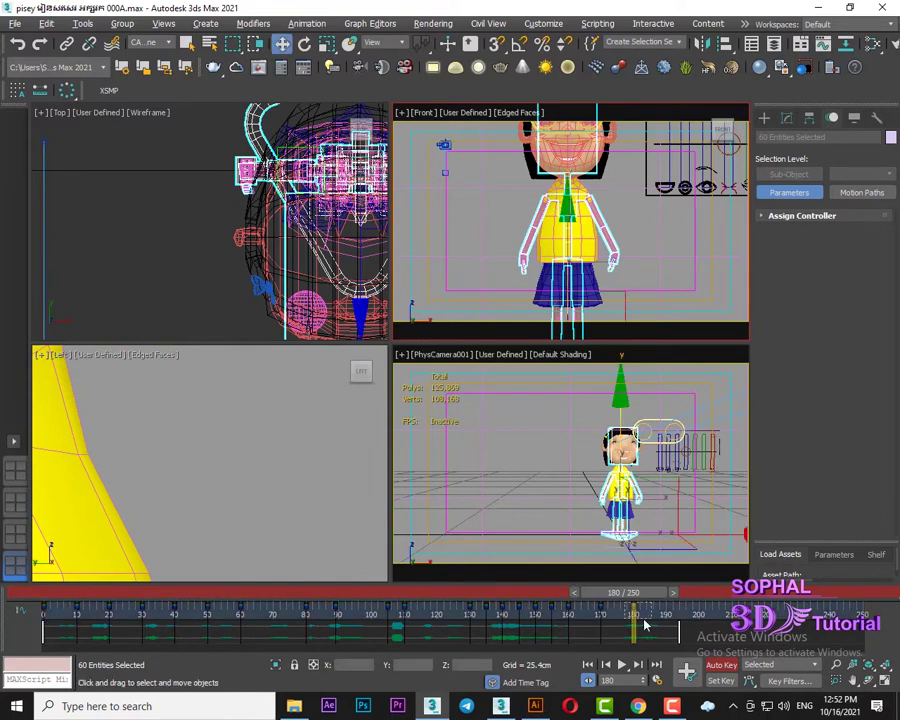
mouse_move(634, 612)
left_mouse_down("shift")
mouse_move(620, 615)
mouse_move(630, 612)
left_mouse_up("shift")
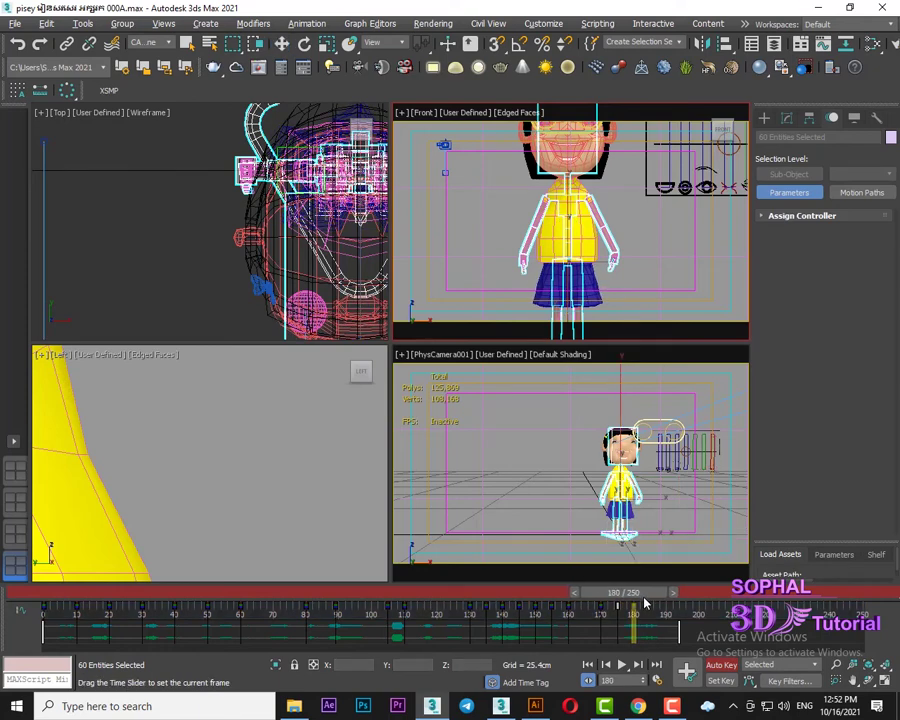
key("w")
scroll(147, 473, "down", 3)
scroll(190, 412, "down", 3)
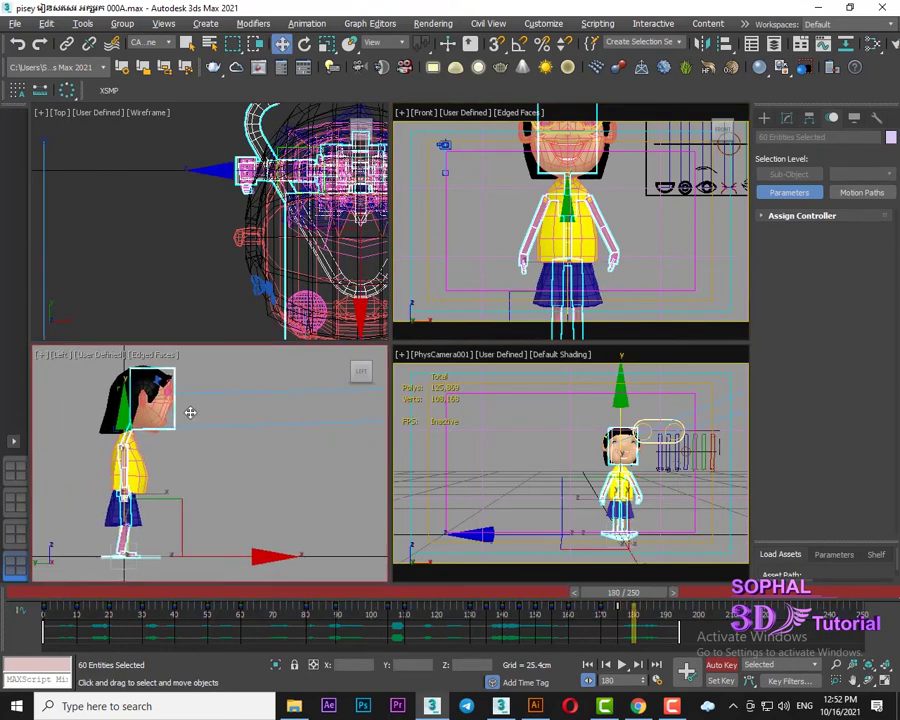
Rotate the ribcage bone forward to tilt the upper body at frame 180
left_click(655, 213)
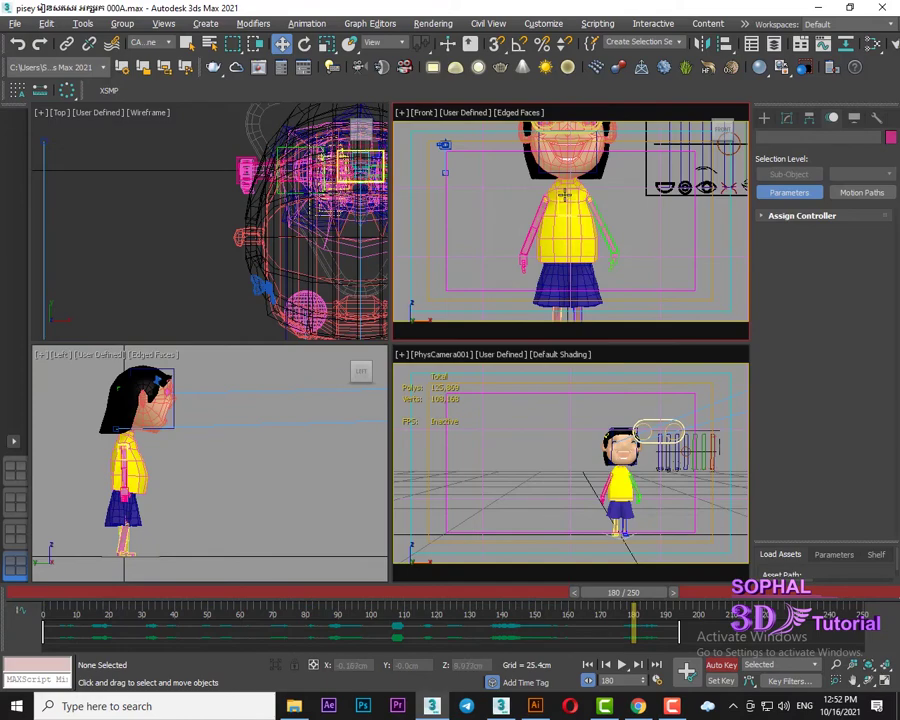
left_click(560, 201)
key("e")
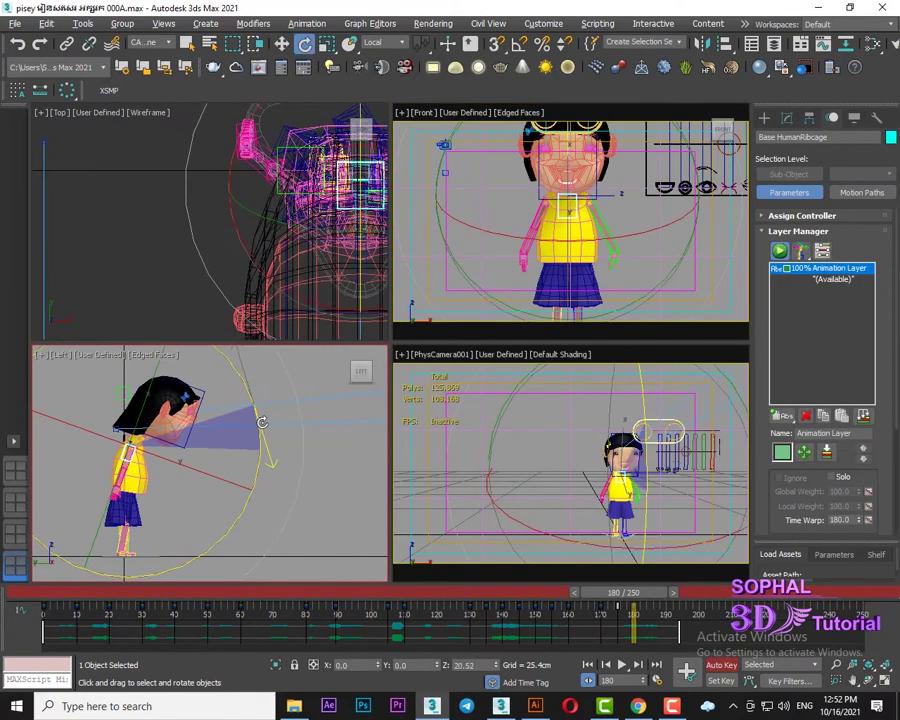
left_click_drag(254, 413, 267, 483)
Rotate the head bone forward, then scrub nearby frames to check the bow
left_click(224, 464)
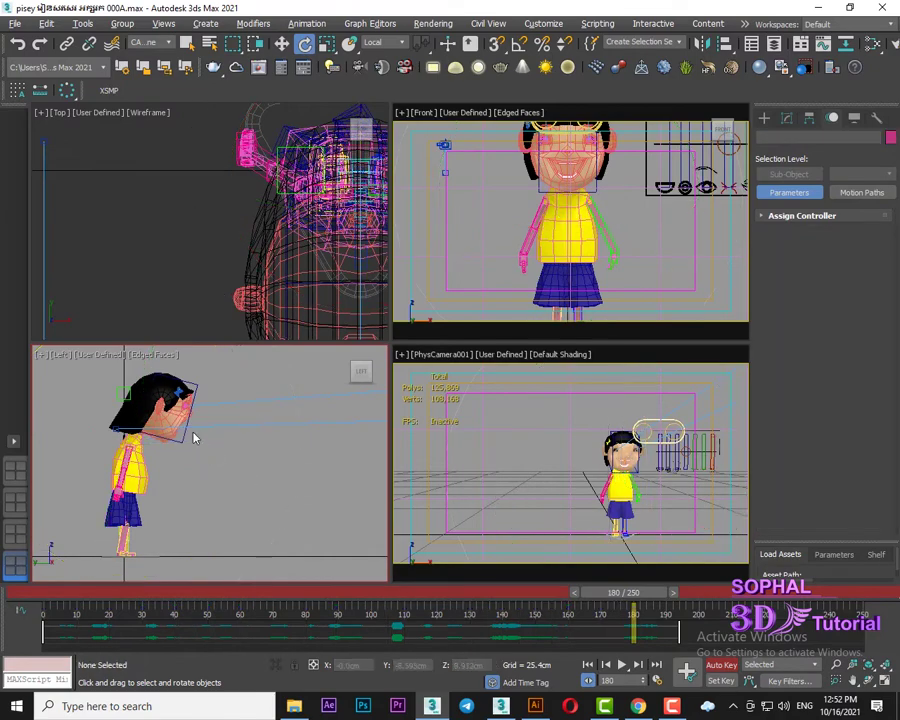
left_click(185, 400)
left_click_drag(275, 388, 307, 578)
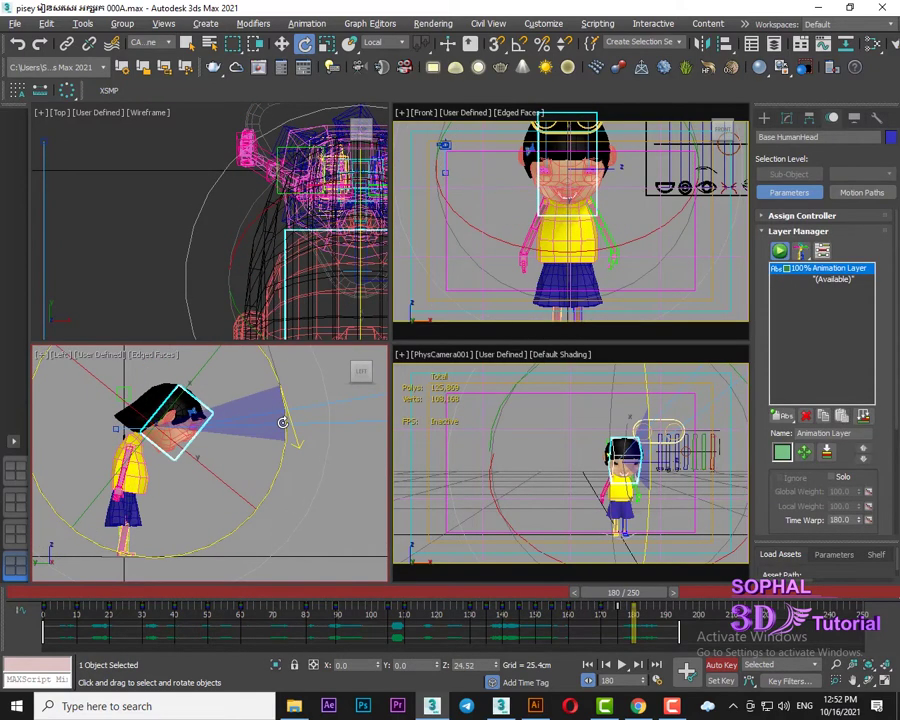
left_click(195, 540)
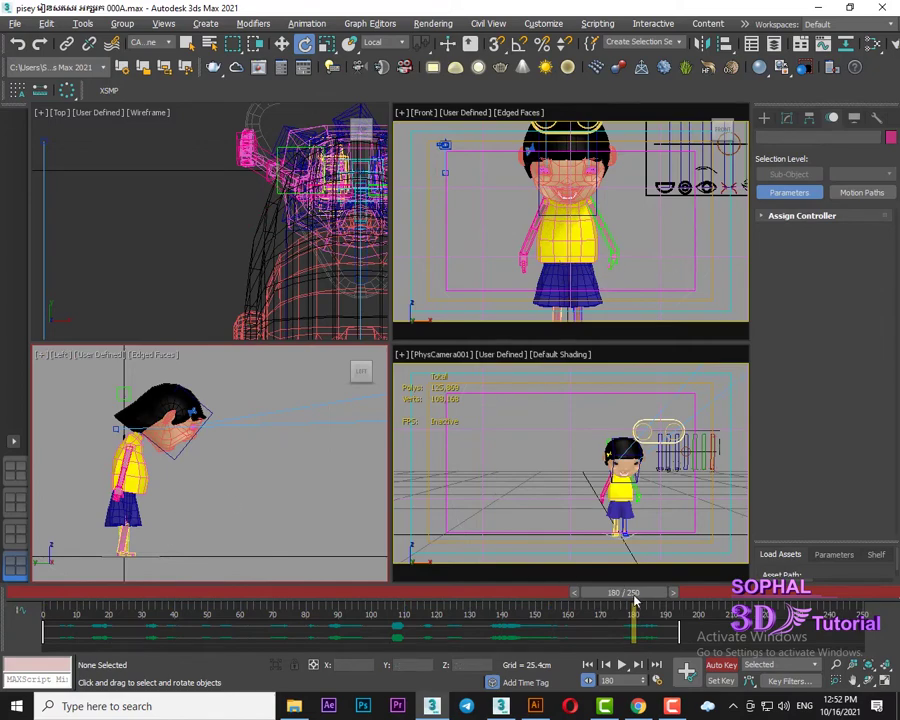
left_click_drag(640, 597, 657, 622)
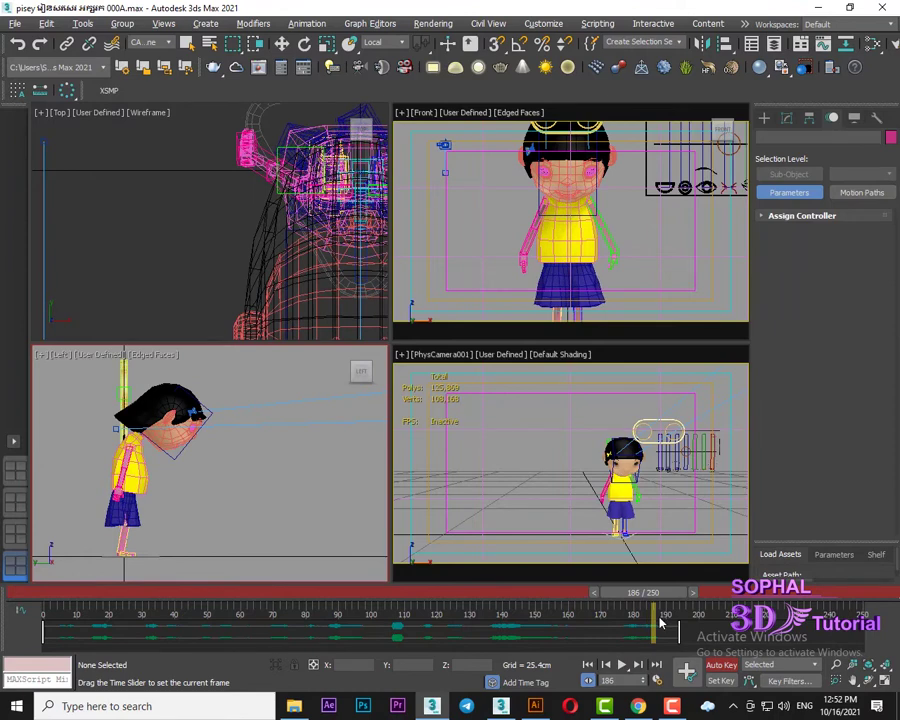
Try rotating the head back upright, then undo the head rotation
key("e")
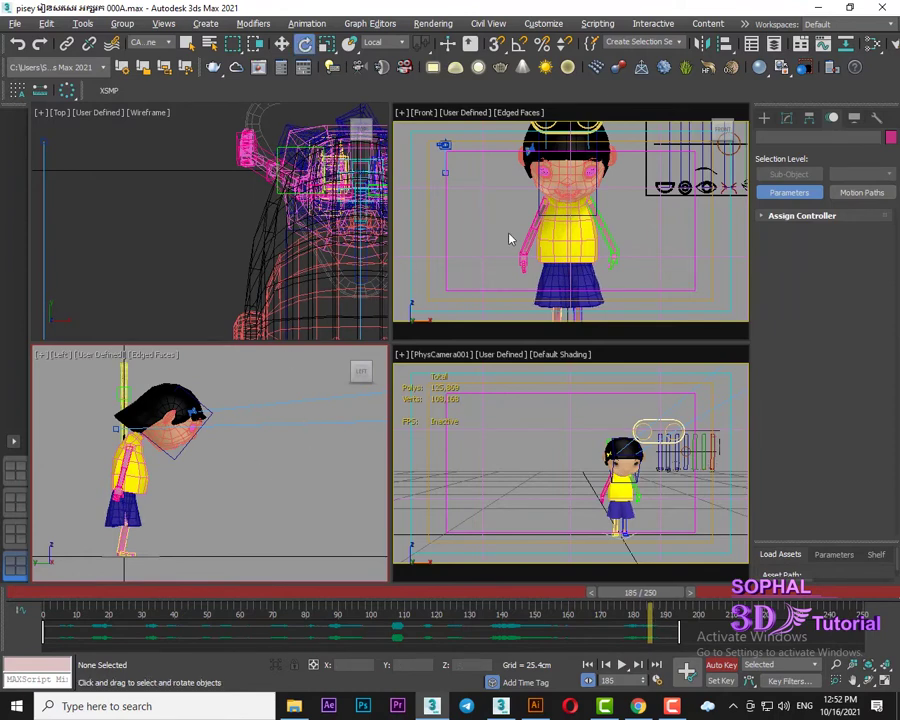
left_click(175, 420)
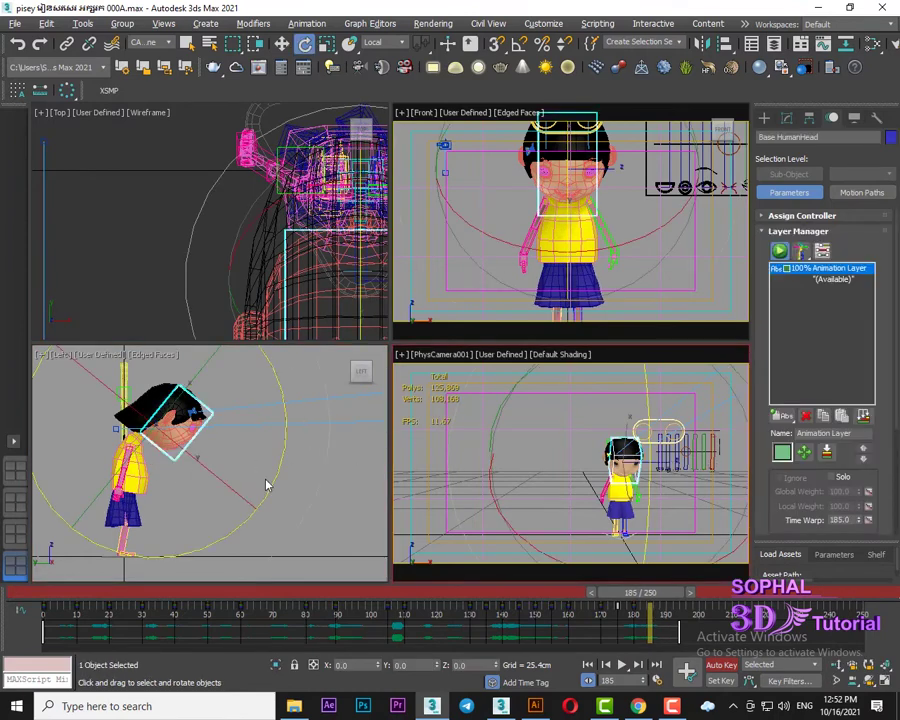
left_click(348, 528)
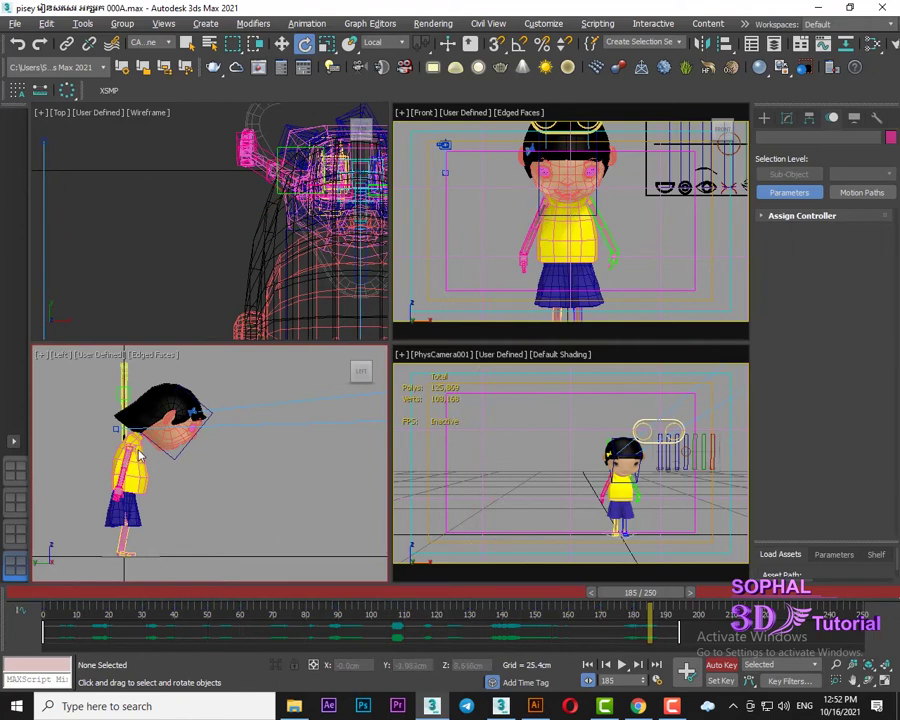
left_click(165, 425)
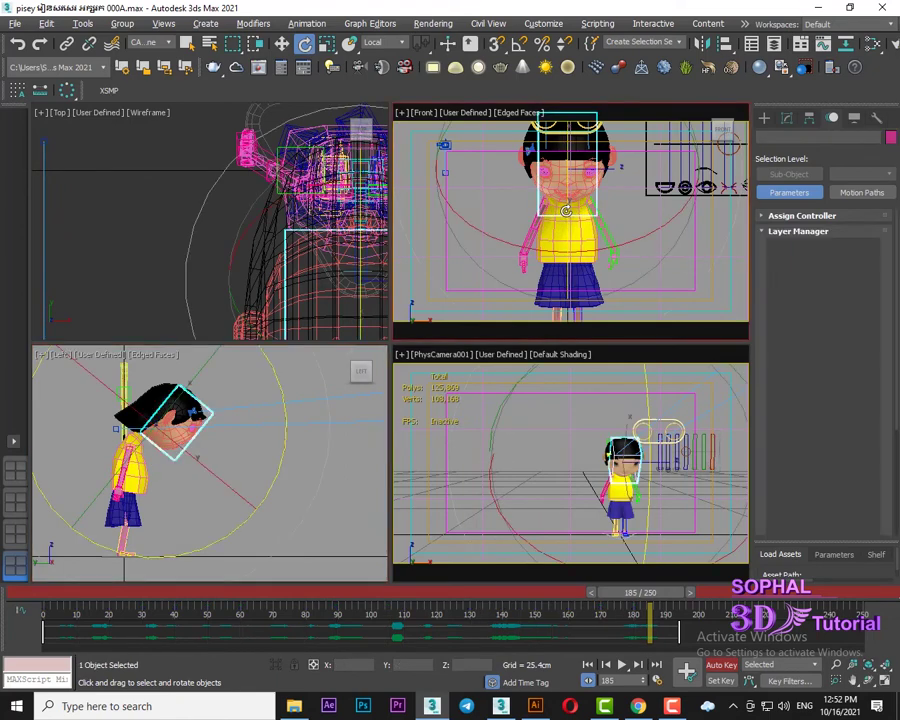
scroll(197, 471, "up", 4)
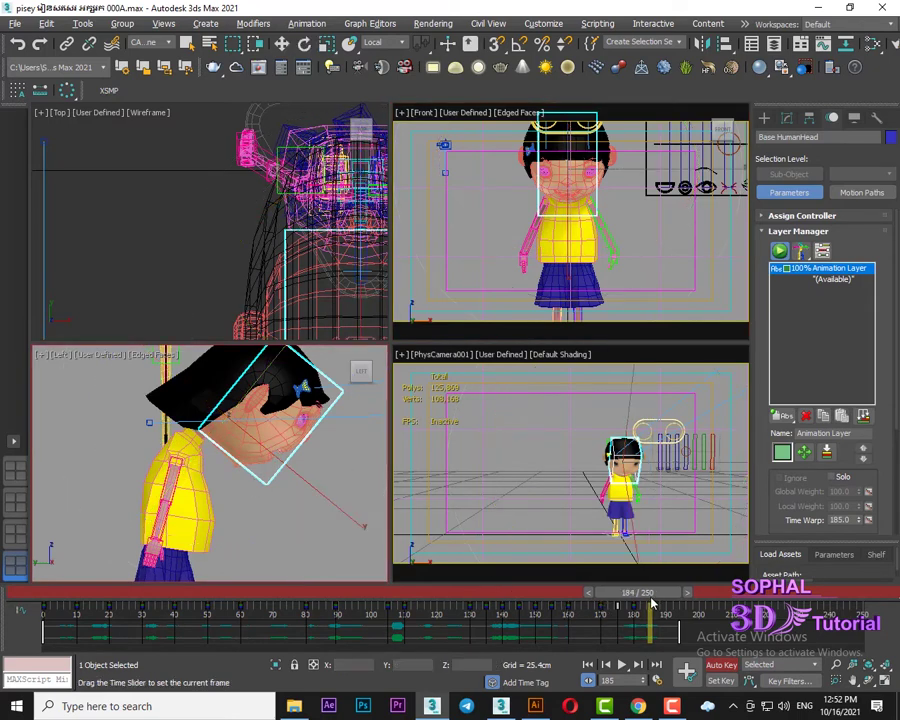
key("e")
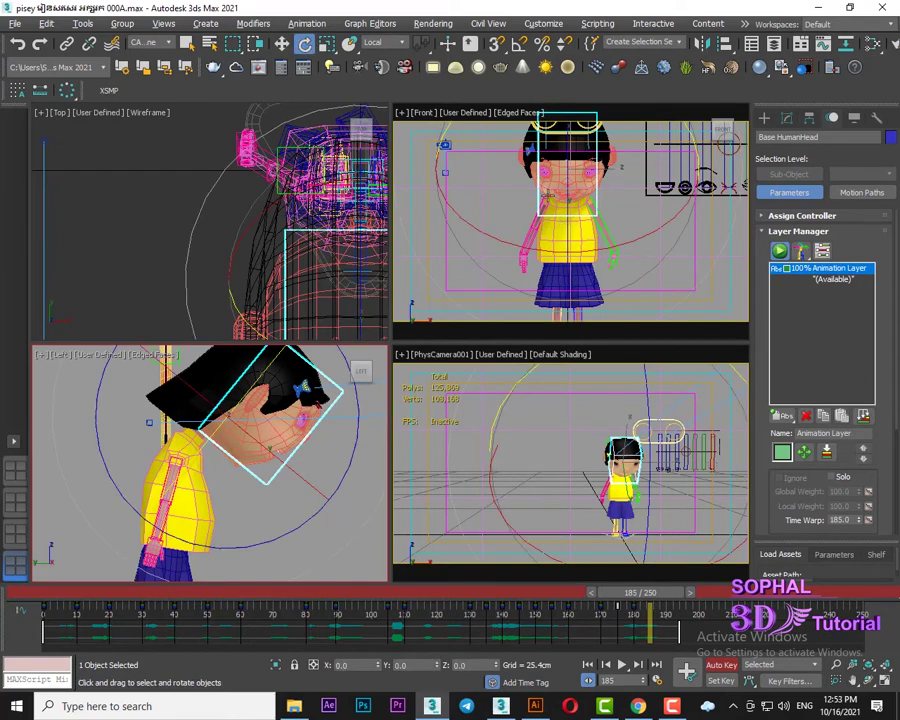
left_click_drag(249, 441, 355, 387)
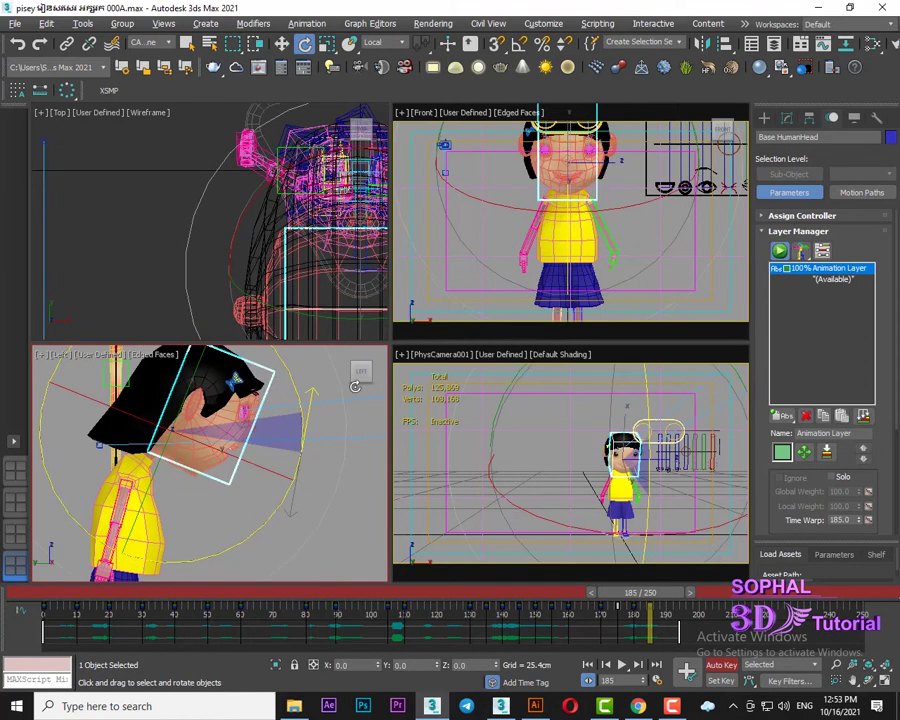
key("ctrl+z")
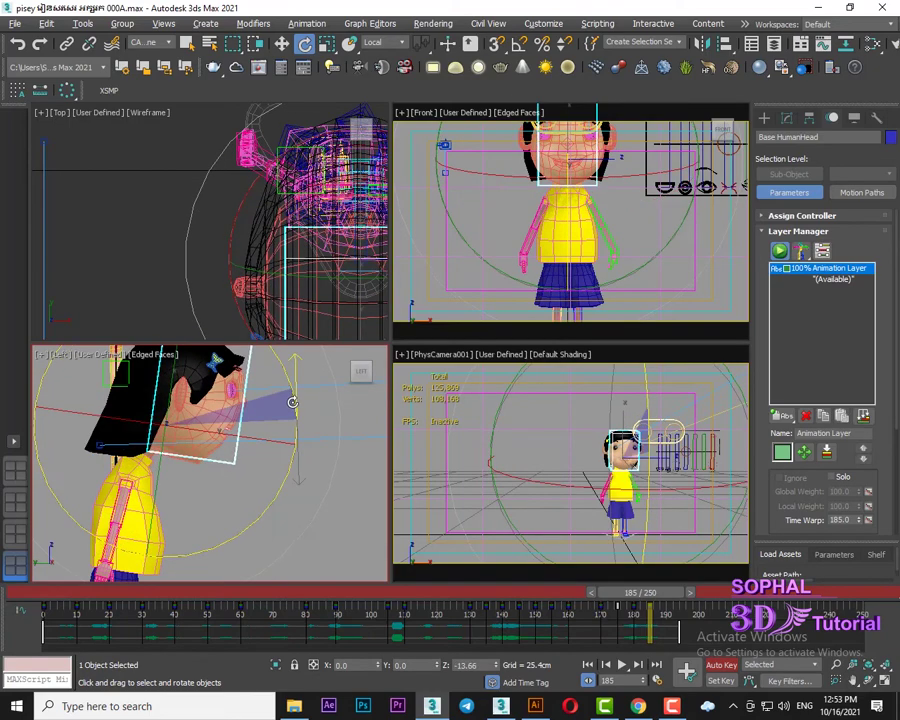
key("ctrl+z")
key("ctrl+z")
At frame 185, rotate Base HumanRibcage to lift the upper body, then move to frame 193
left_click(565, 205)
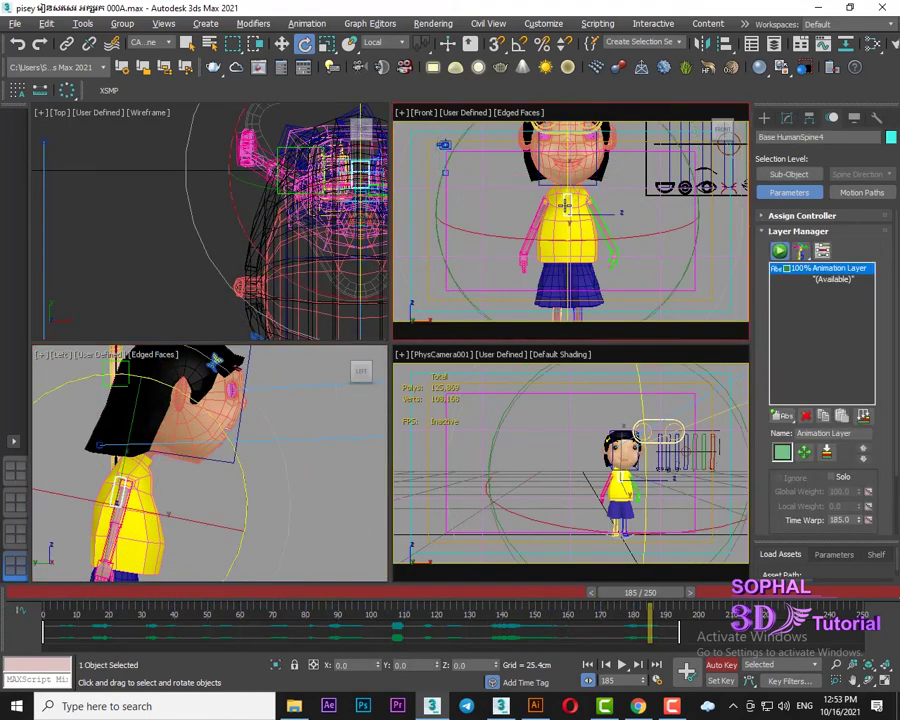
left_click(670, 284)
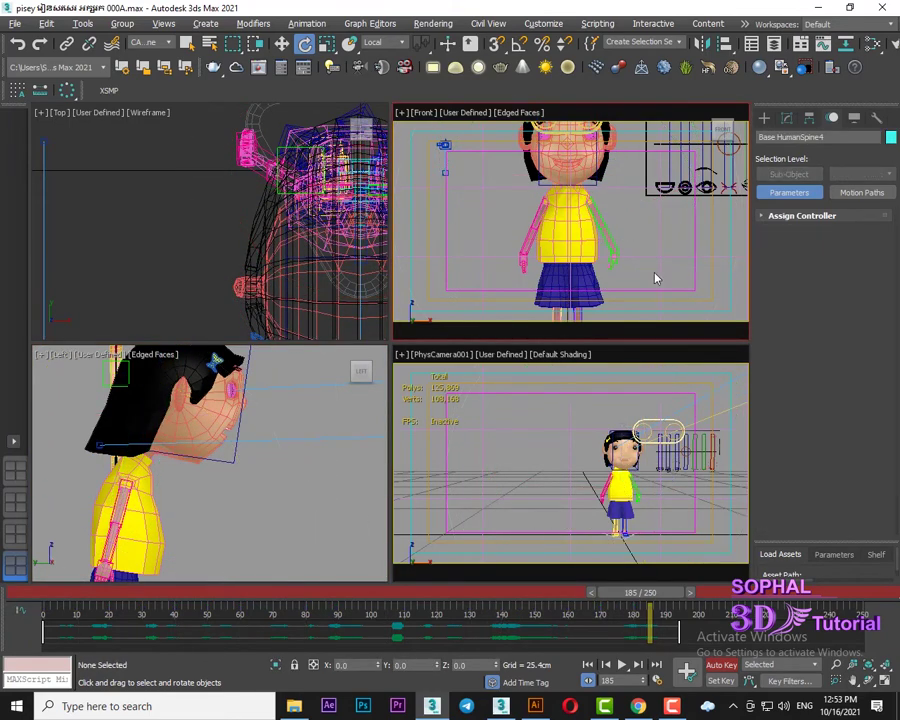
left_click(567, 217)
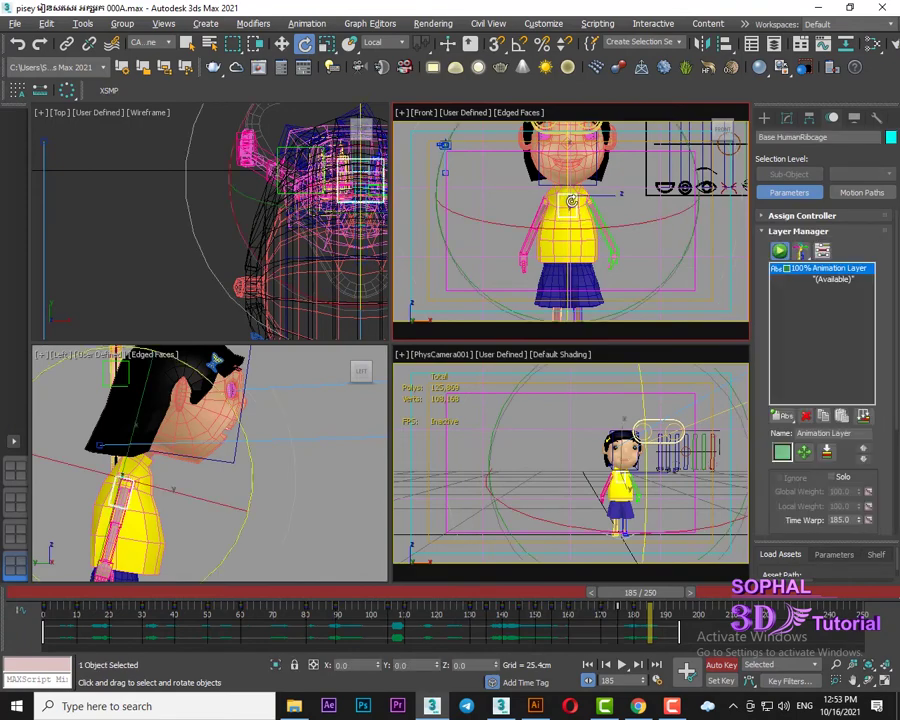
left_click_drag(566, 140, 562, 148)
scroll(622, 244, "down", 2)
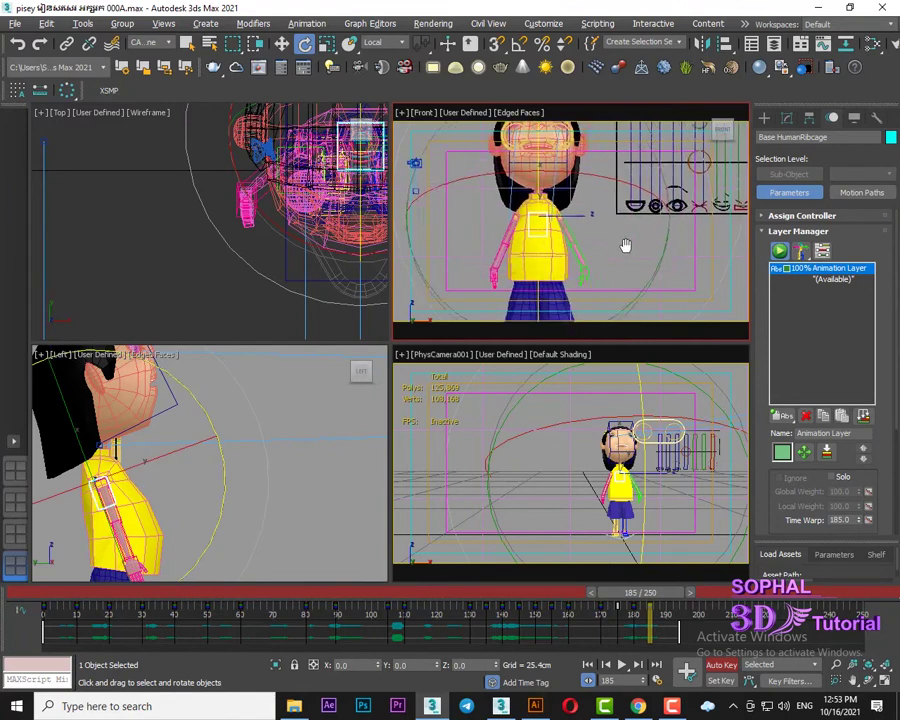
scroll(566, 254, "down", 2)
scroll(640, 265, "down", 2)
left_click(707, 277)
scroll(547, 207, "up", 3)
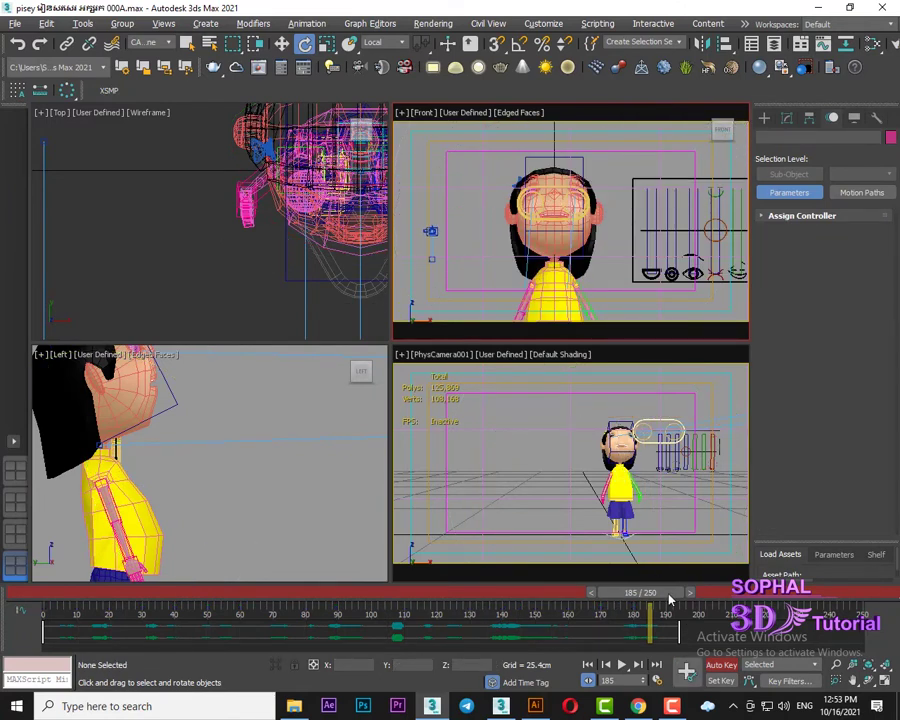
left_click_drag(666, 594, 697, 612)
At frame 194, rotate the girl's head back upright
key("e")
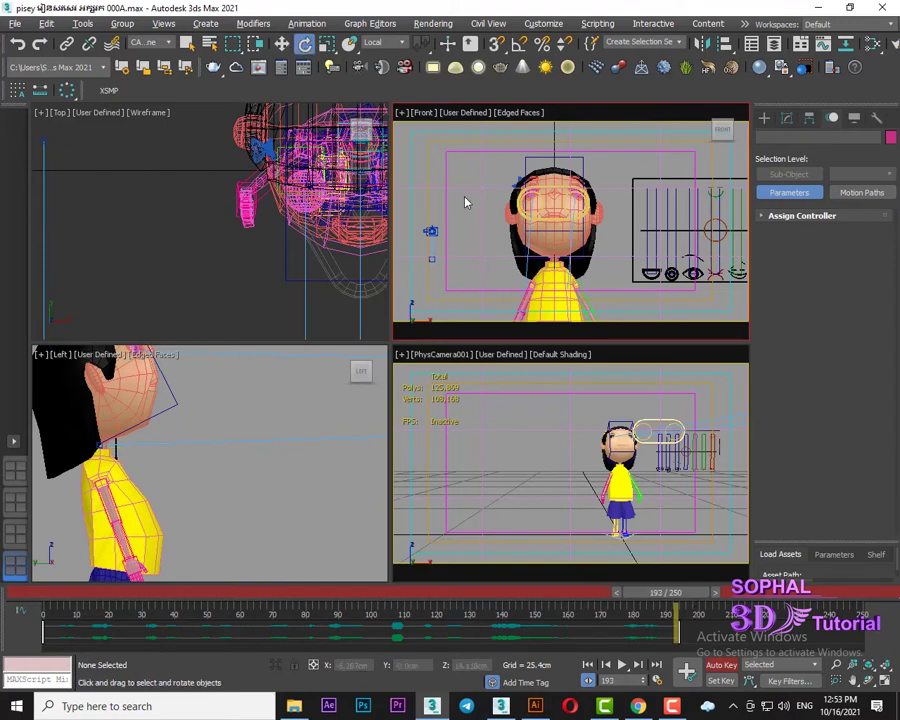
left_click_drag(688, 601, 691, 603)
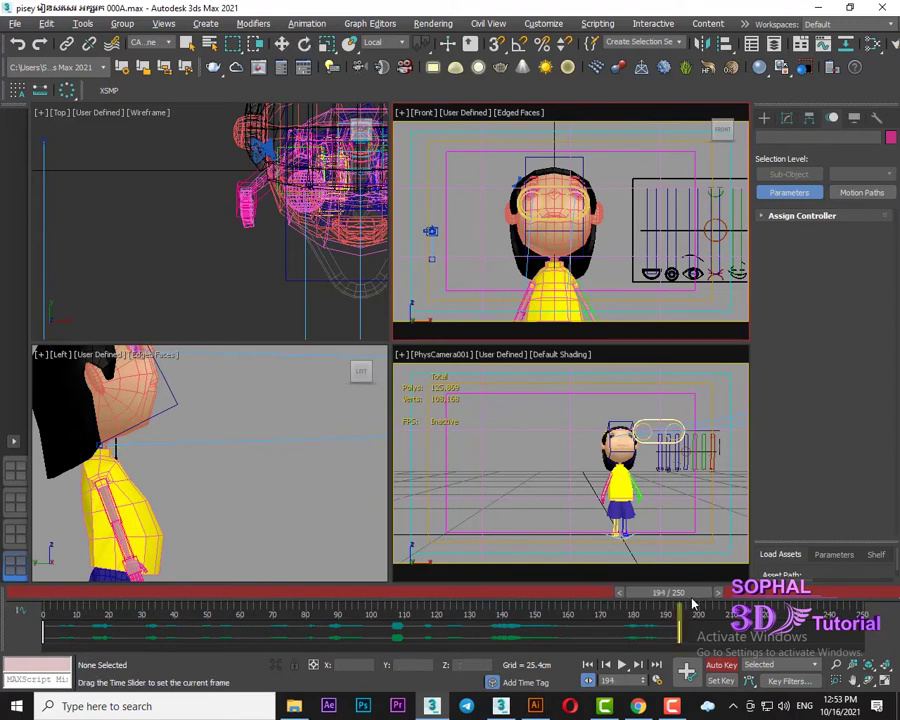
left_click(568, 195)
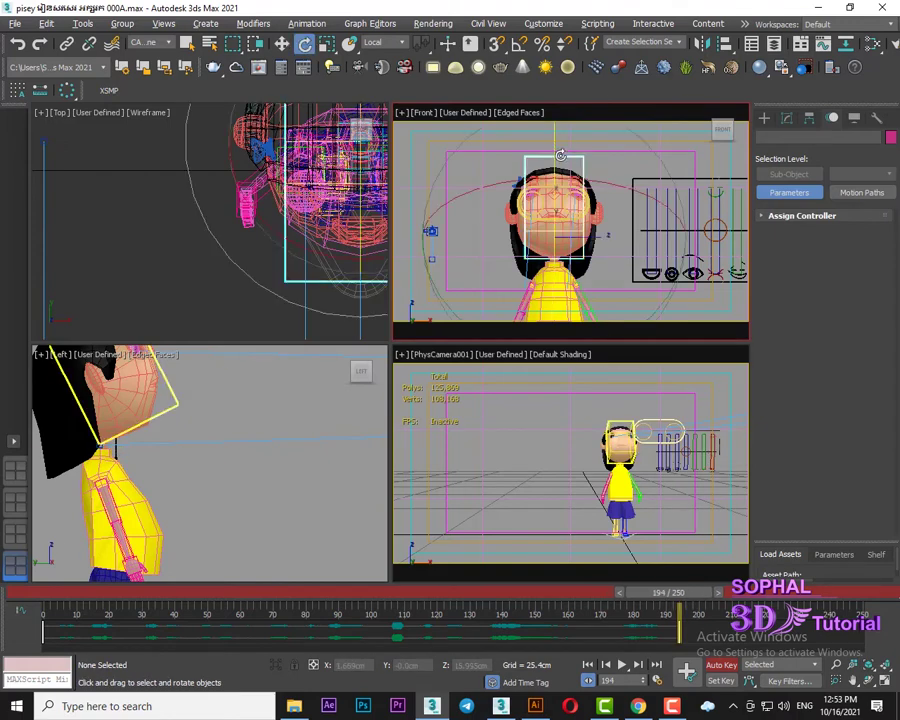
left_click_drag(570, 196, 711, 317)
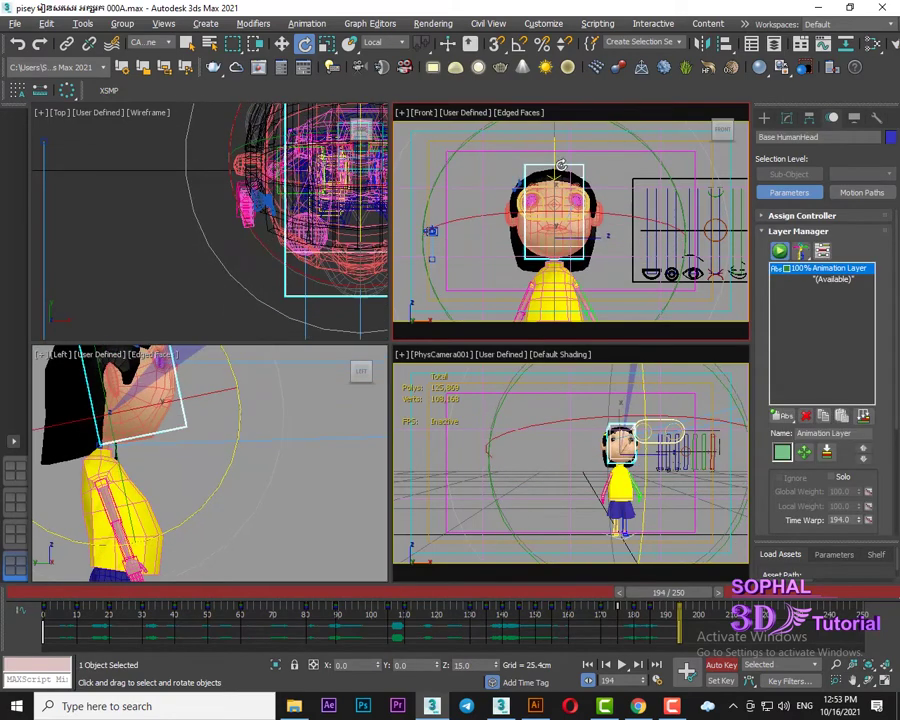
middle_click_drag(711, 317, 655, 303)
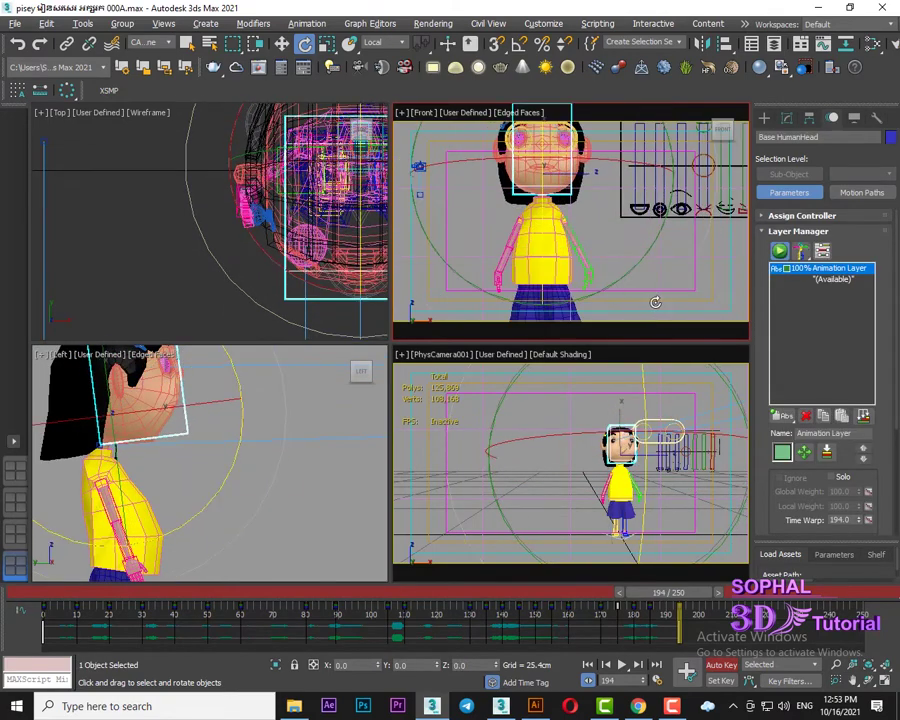
left_click(655, 303)
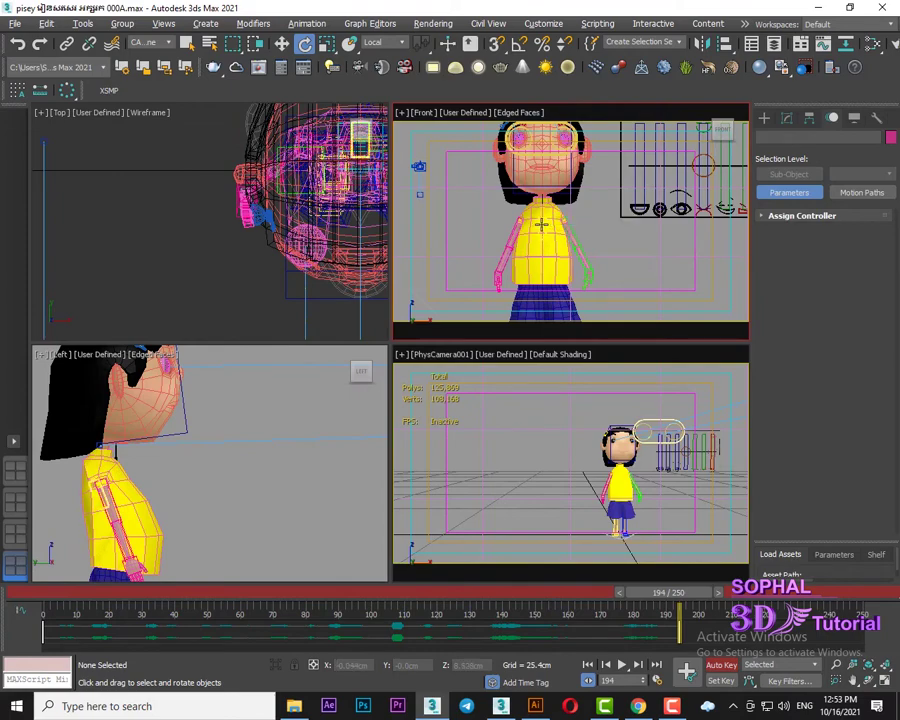
Tilt the ribcage slightly, then box-select the entire biped rig
left_click(548, 217)
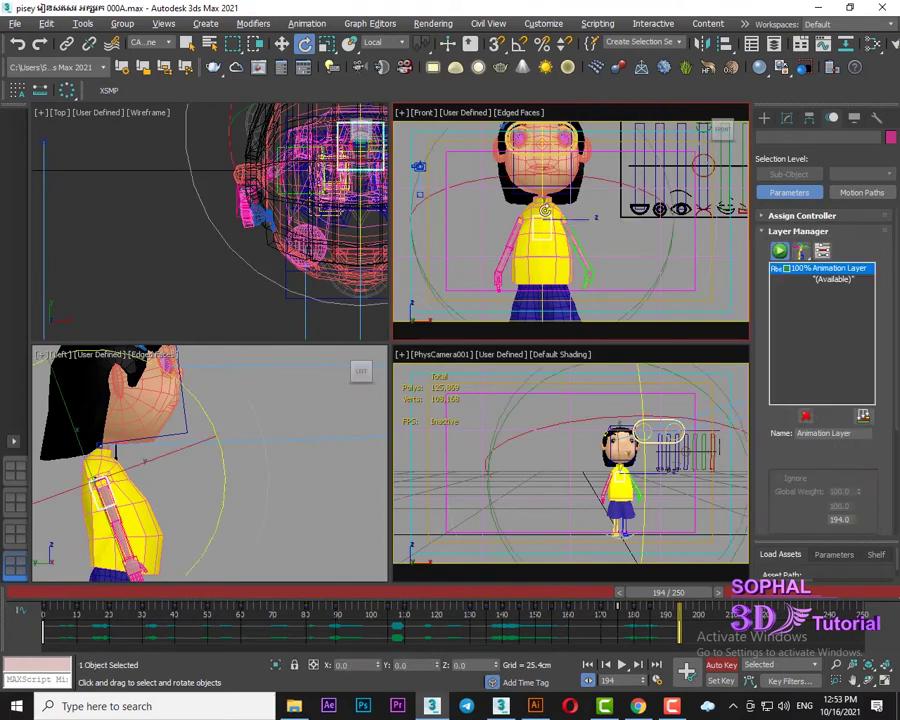
left_click_drag(553, 217, 551, 533)
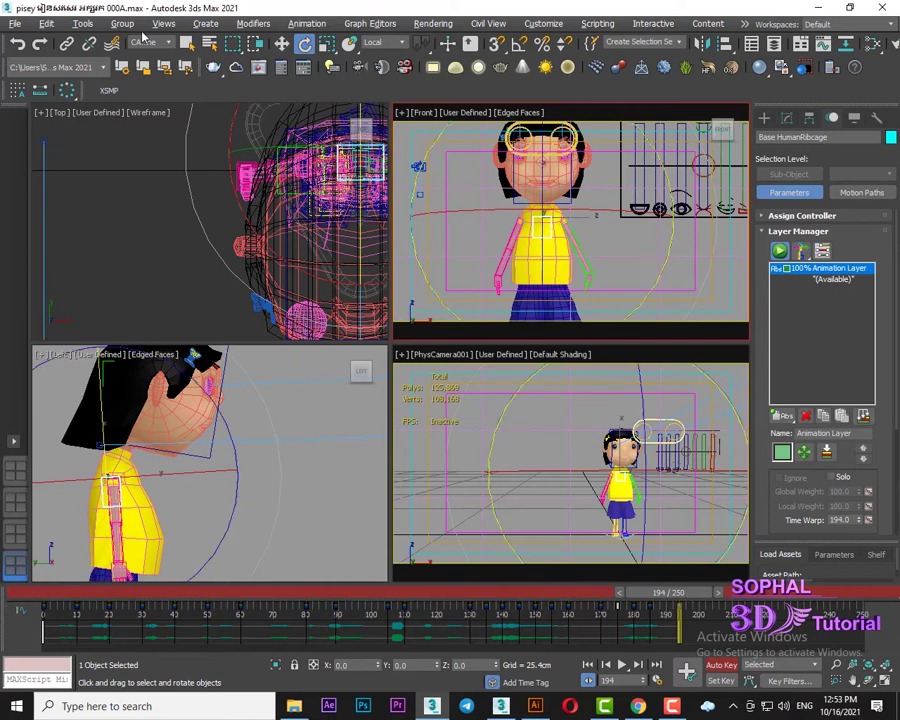
key("w")
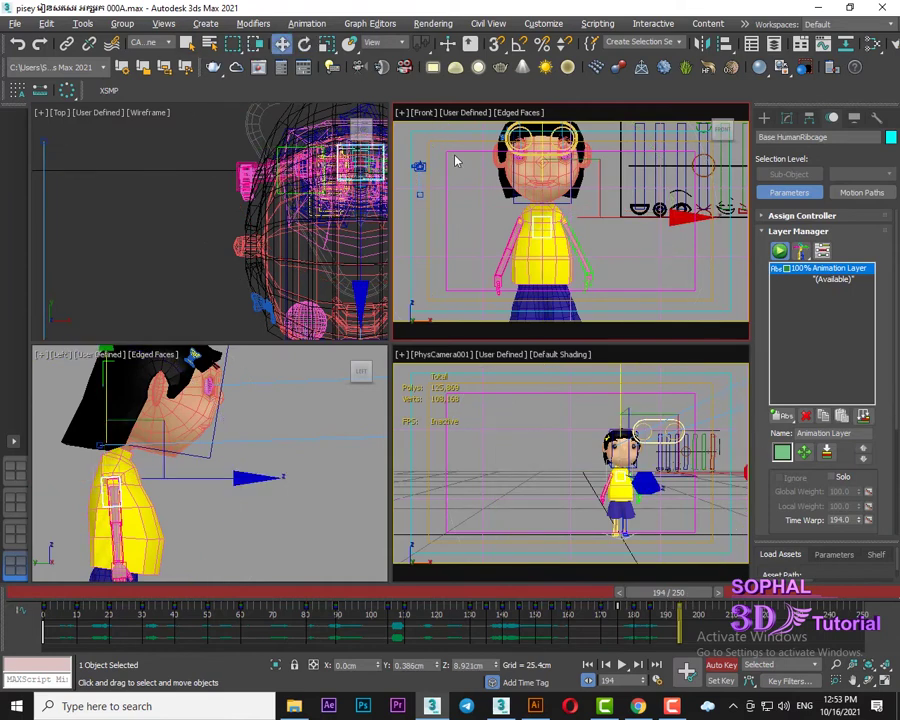
left_click_drag(455, 160, 660, 572)
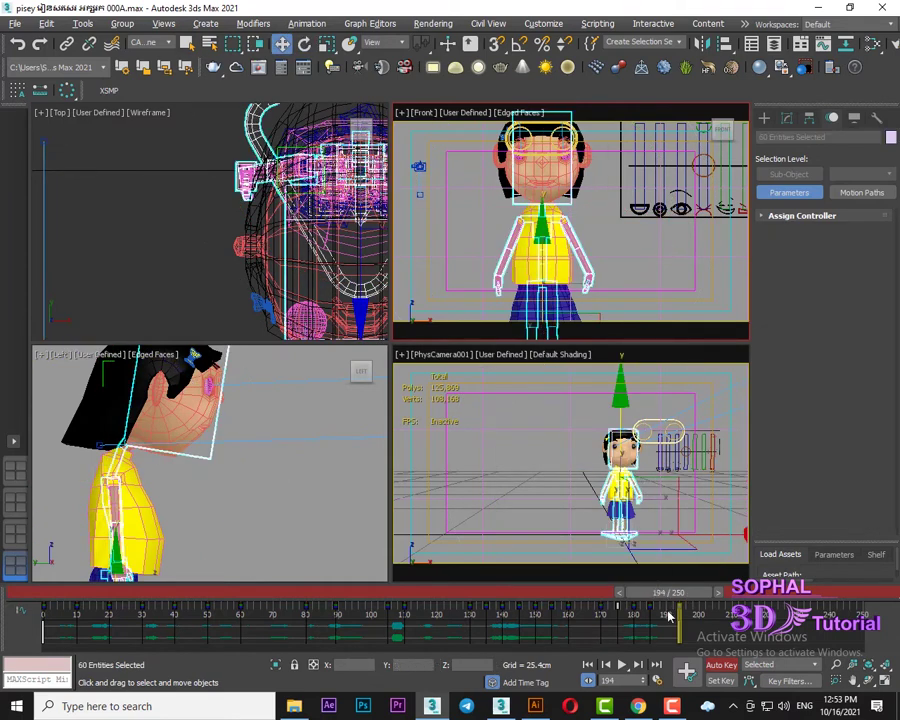
Check frame 175, then play the animation from frame 0 and stop around frame 160
left_click_drag(618, 597, 618, 600)
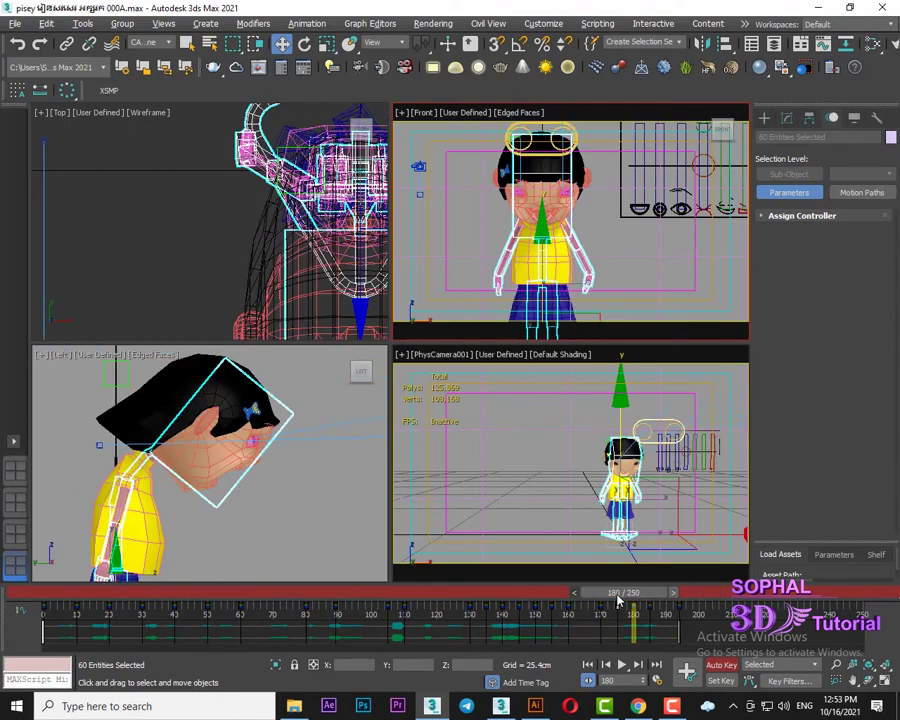
scroll(618, 598, "down", 5)
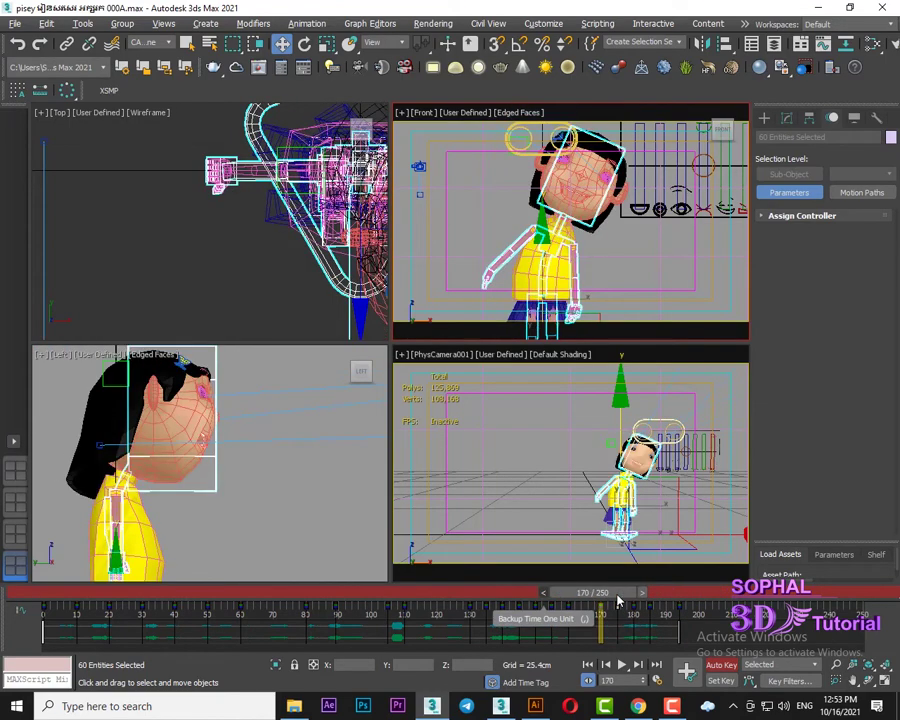
scroll(618, 600, "down", 10)
scroll(618, 600, "down", 5)
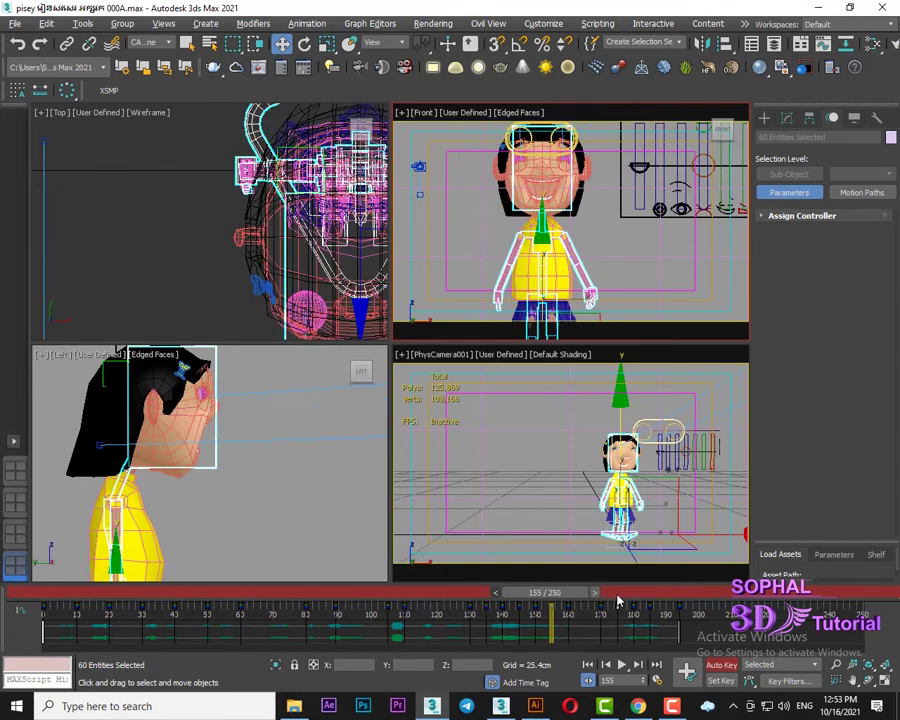
key("Home")
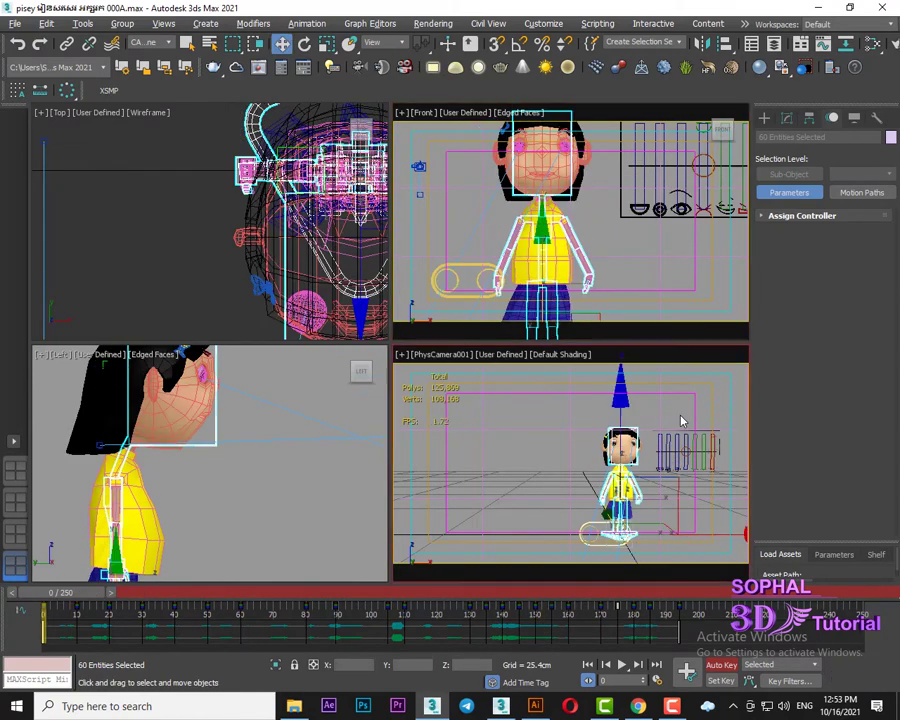
left_click(625, 665)
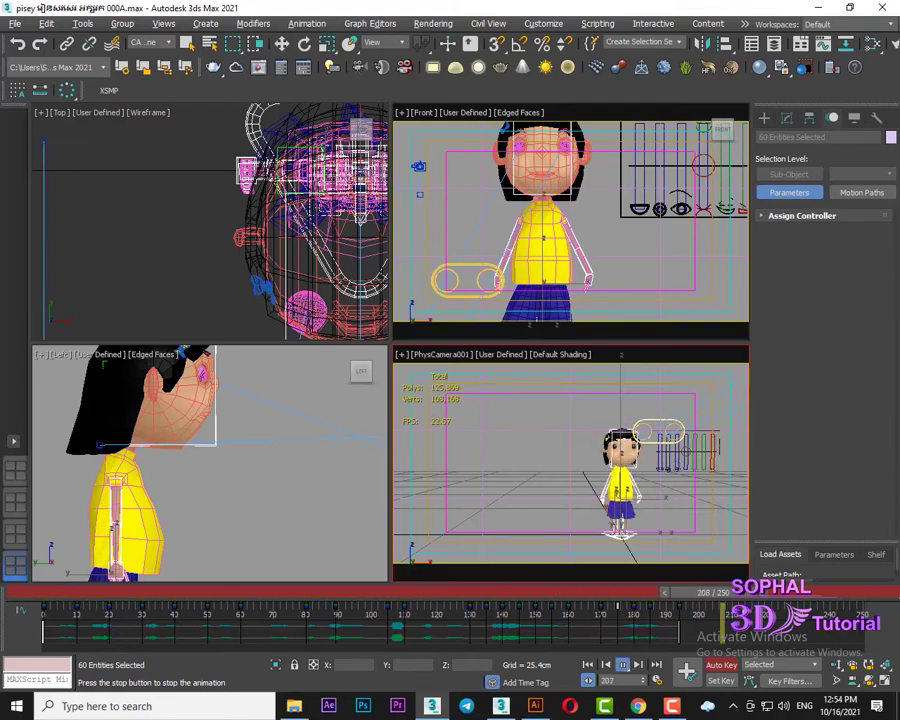
left_click_drag(659, 597, 572, 611)
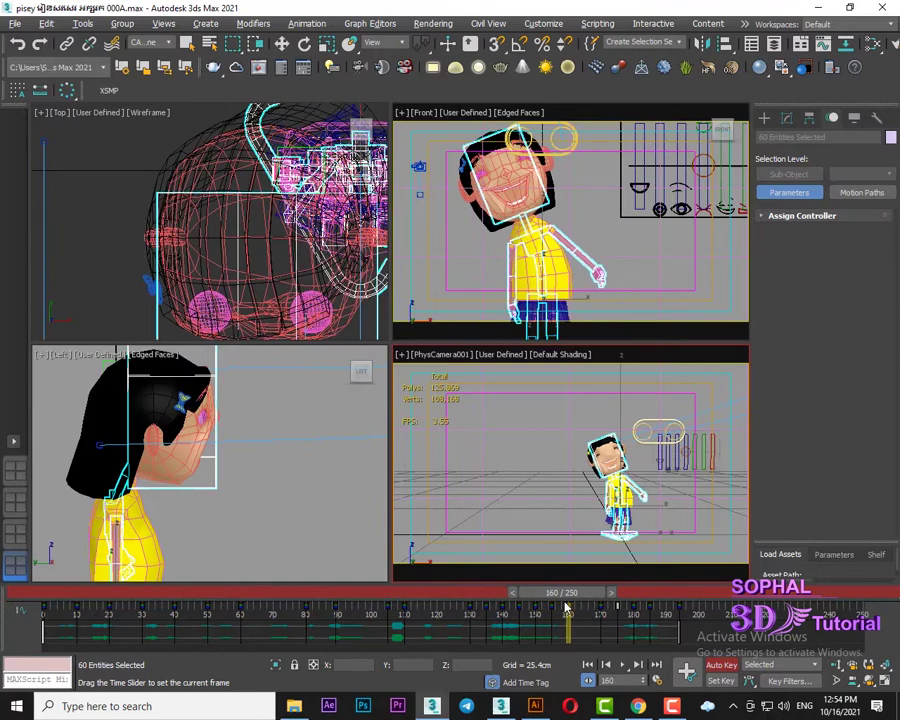
Return to frame 160 and select the girl's left hand controller
key("w")
left_click(630, 238)
scroll(620, 230, "up", 5)
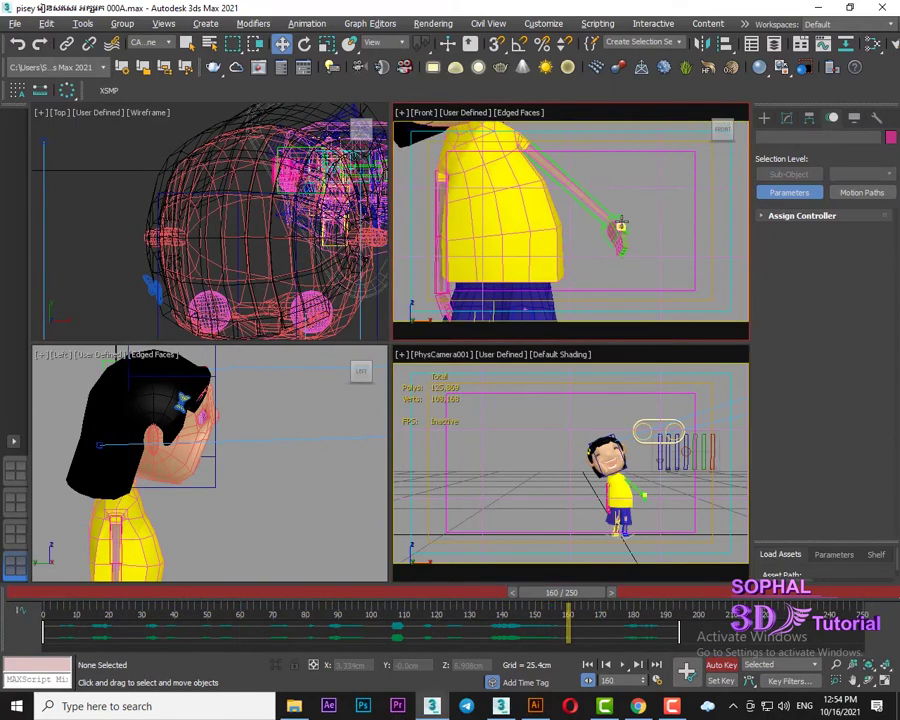
left_click(628, 220)
scroll(628, 222, "down", 2)
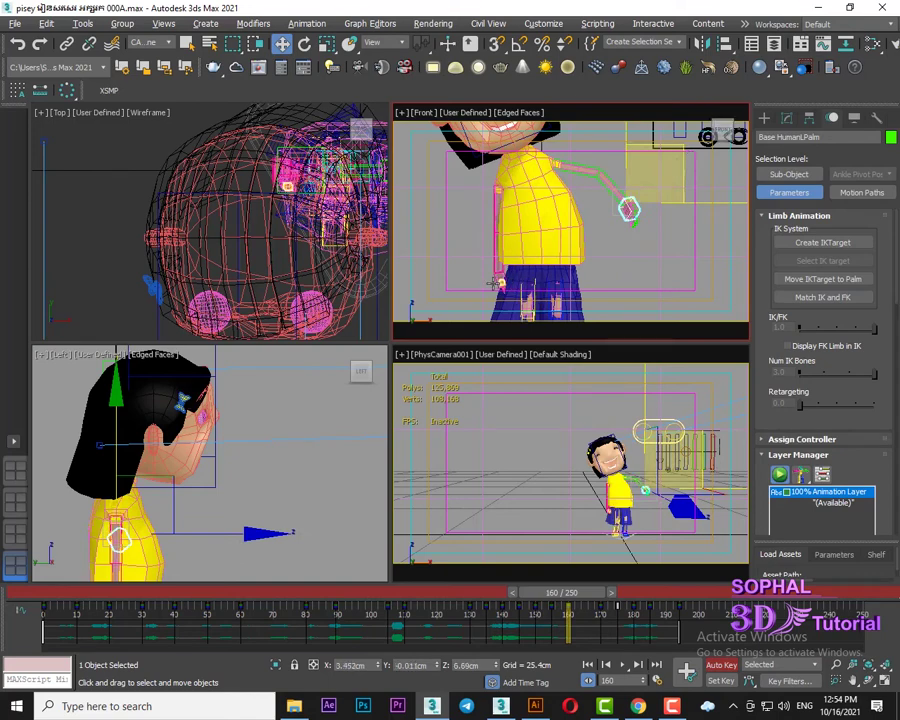
scroll(554, 215, "up", 2)
scroll(542, 231, "up", 2)
left_click(575, 207)
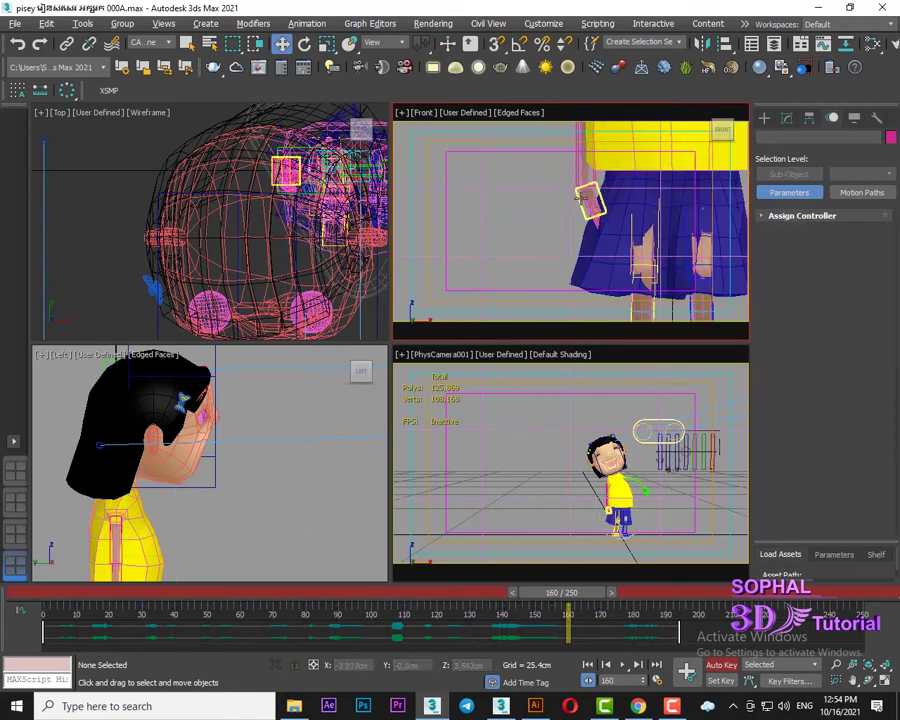
Move and rotate the hand controller into a new arm pose at frame 160
mouse_move(578, 197)
left_mouse_down()
mouse_move(567, 232)
mouse_move(510, 198)
left_mouse_up()
left_click(304, 43)
scroll(600, 200, "down", 2)
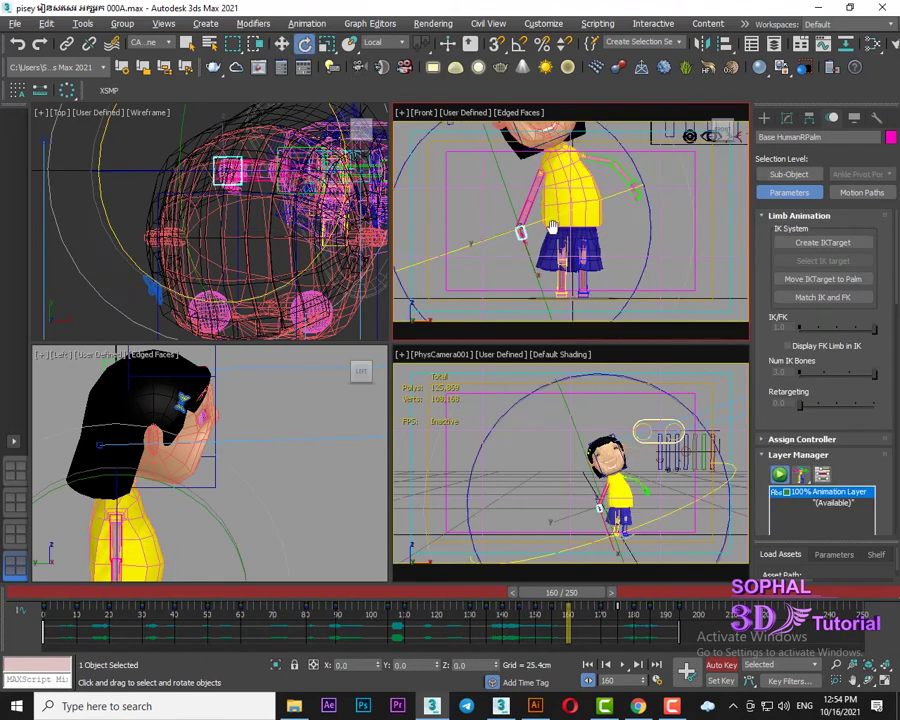
scroll(620, 198, "down", 1)
left_click_drag(627, 196, 630, 228)
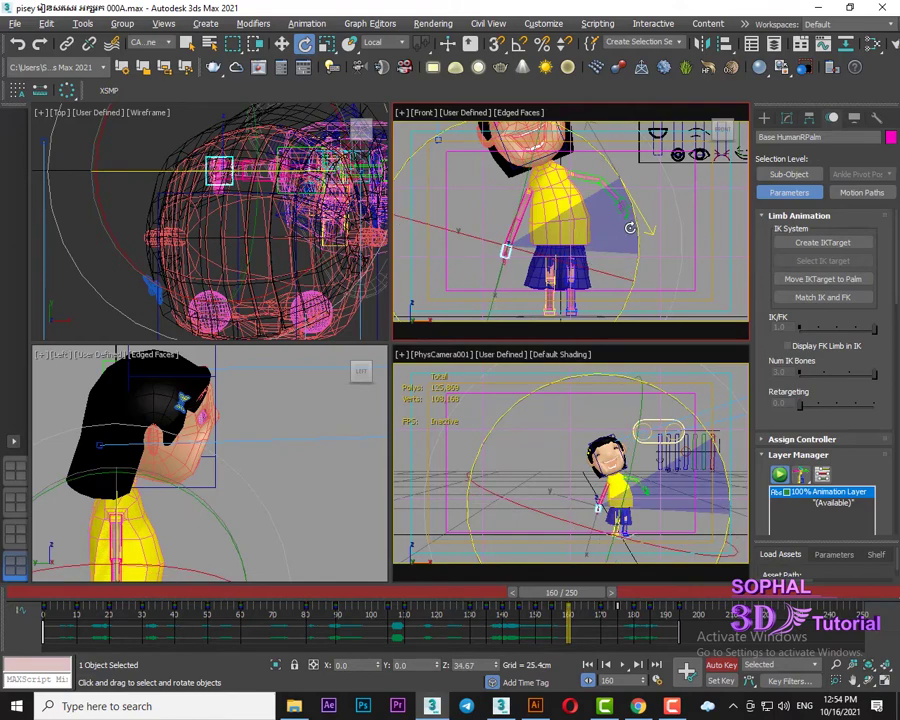
At frame 170, move the hand target to the right
left_click_drag(591, 598, 620, 598)
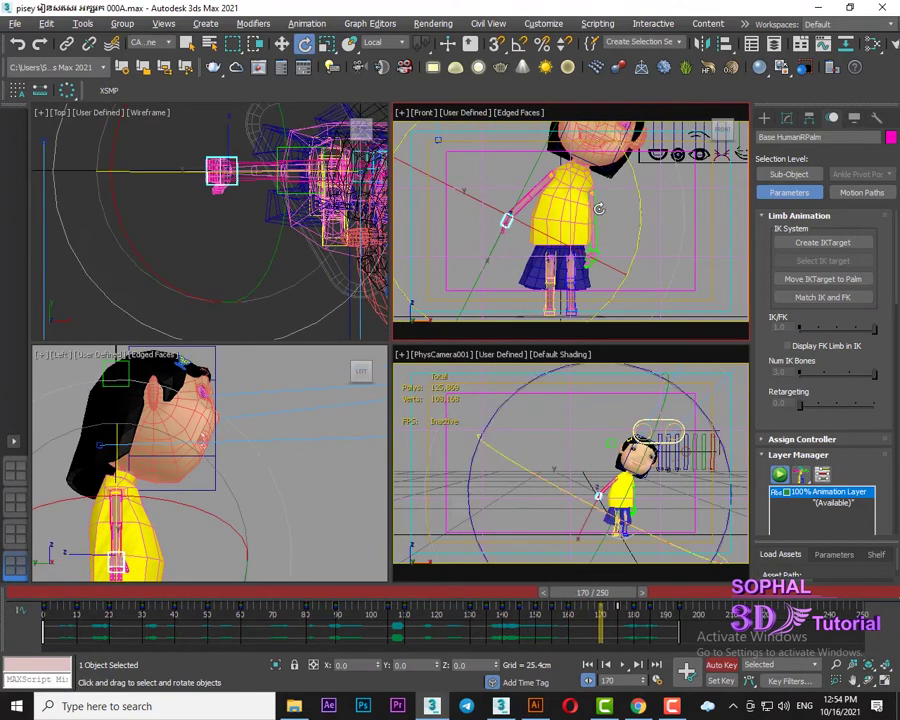
left_click(286, 44)
scroll(643, 248, "up", 2)
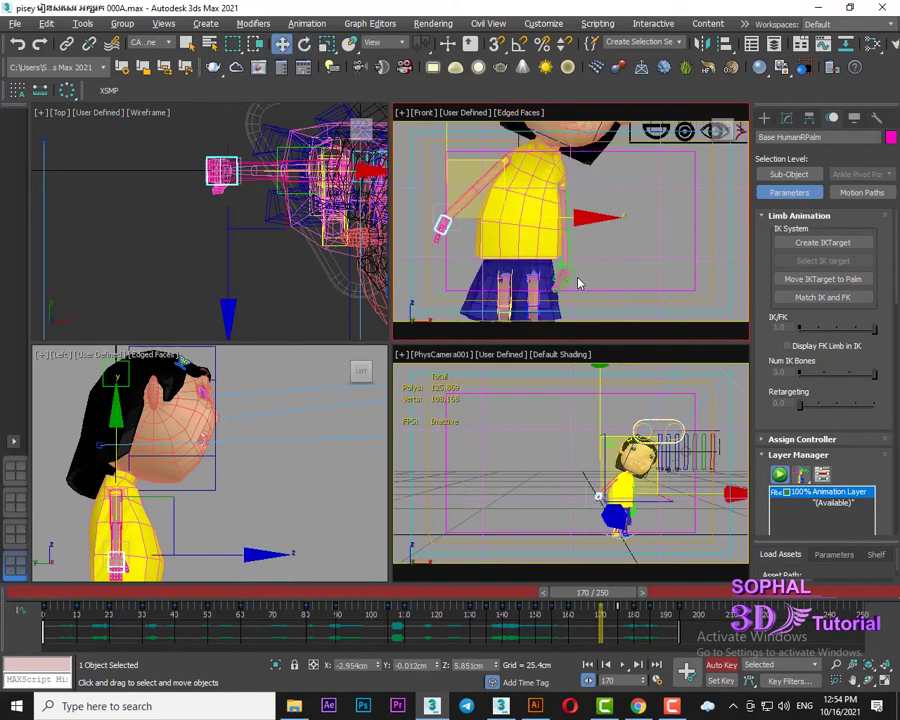
left_click_drag(604, 263, 651, 258)
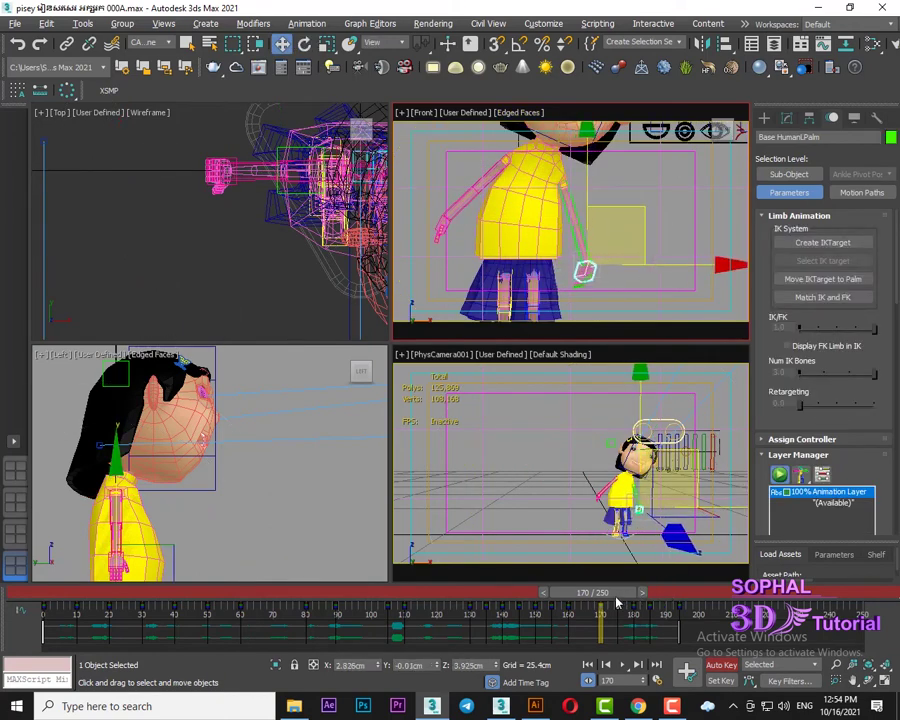
At frame 180, swing the left hand right and raise the right hand outward
left_click_drag(617, 603, 655, 614)
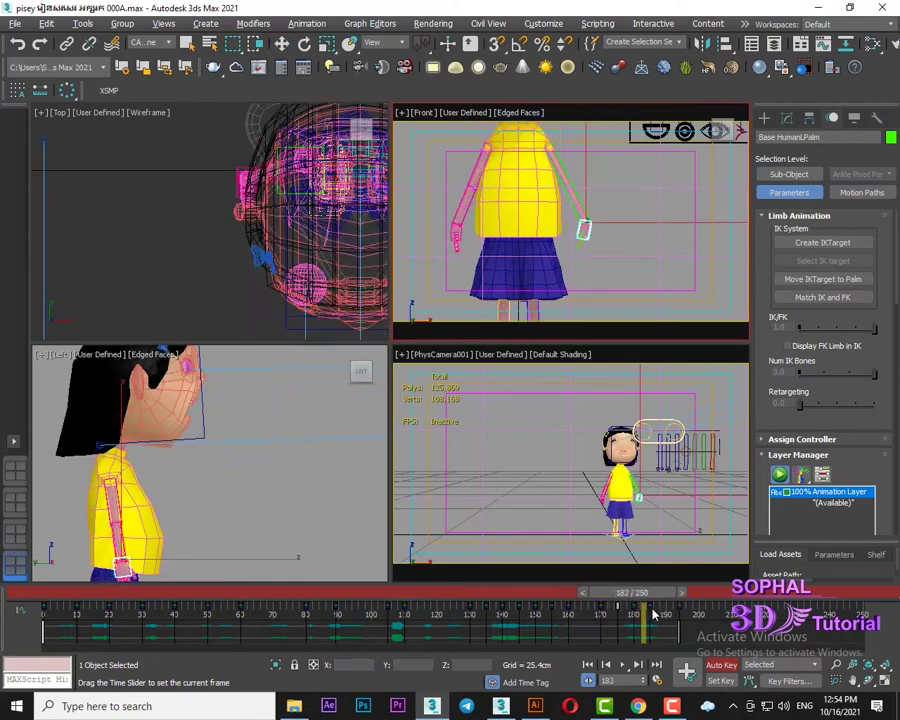
mouse_move(655, 614)
left_mouse_down()
mouse_move(648, 578)
mouse_move(652, 595)
left_mouse_up()
key("w")
left_click_drag(646, 202, 665, 195)
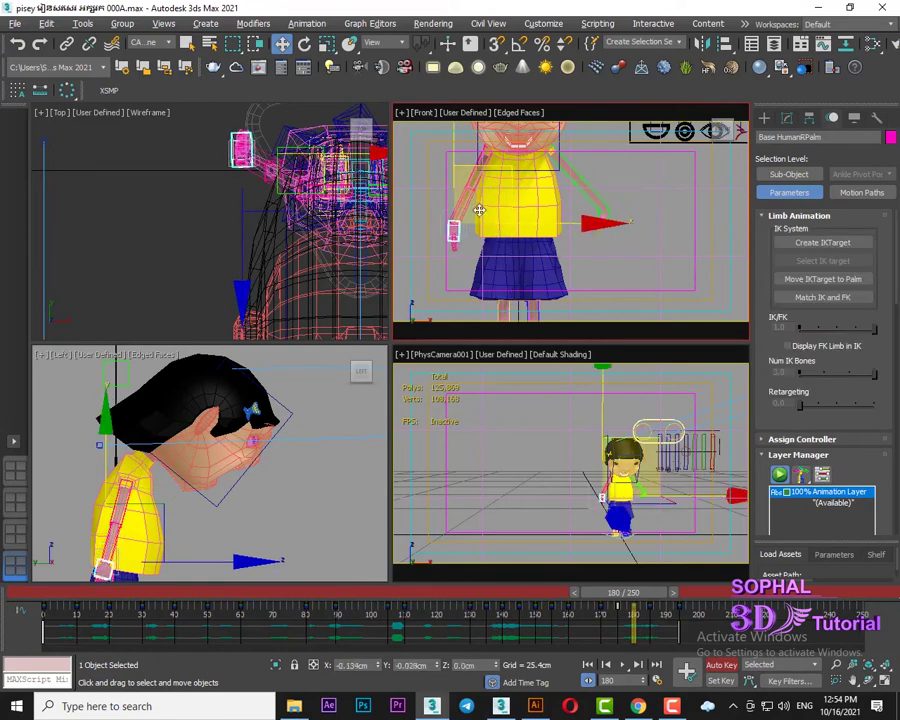
left_click_drag(478, 206, 471, 211)
left_click_drag(652, 600, 680, 612)
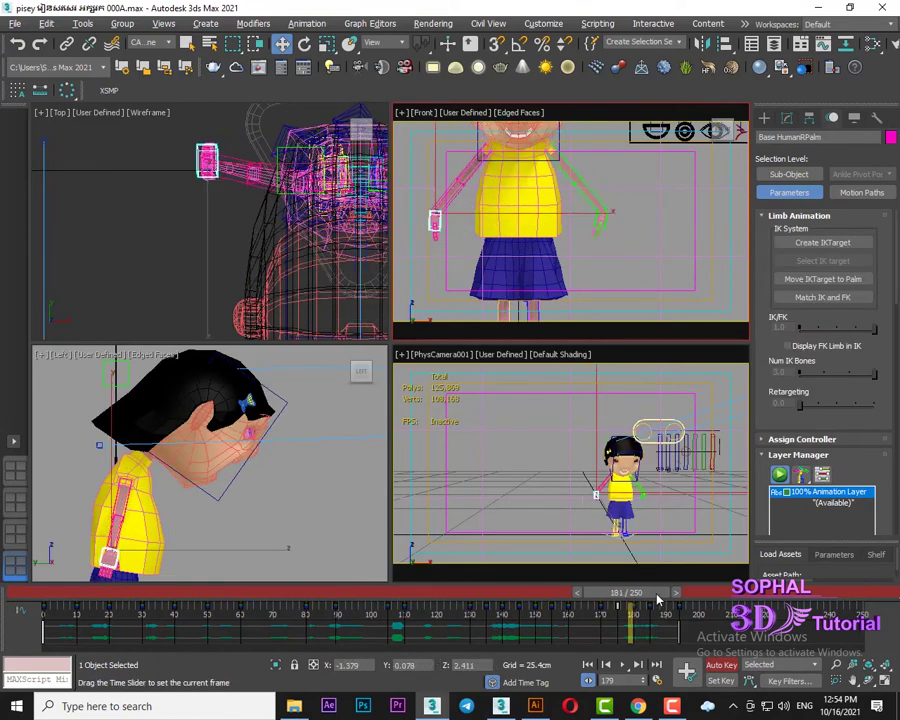
key("w")
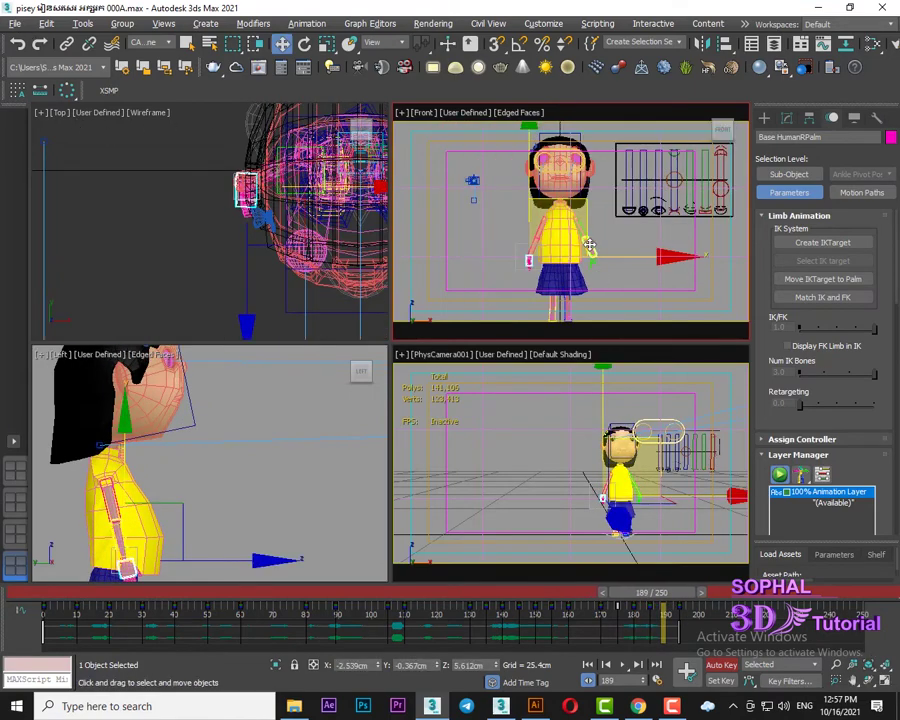
Maximize and frame the front view on the girl, then replay the animation from frame 0
scroll(185, 245, "down", 5)
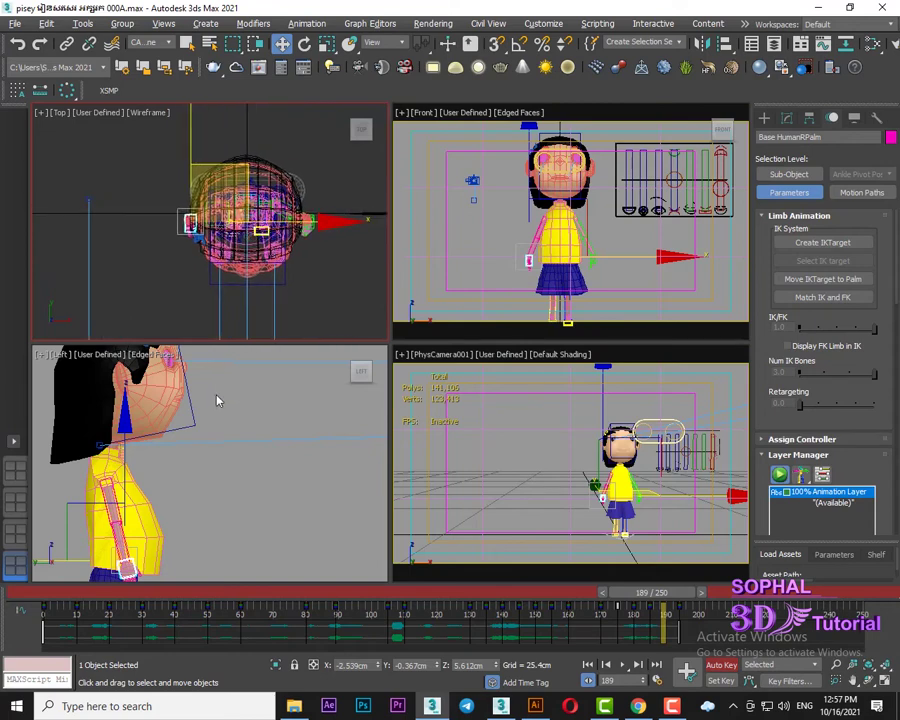
middle_click_drag(217, 396, 264, 411)
middle_click_drag(602, 203, 585, 199)
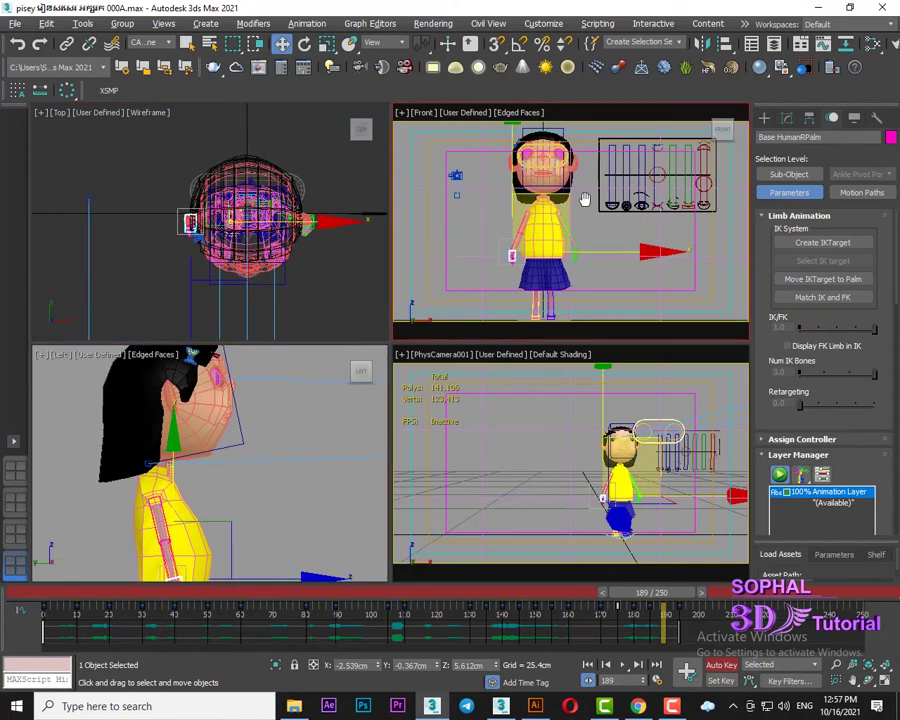
left_click(883, 680)
scroll(346, 318, "up", 1)
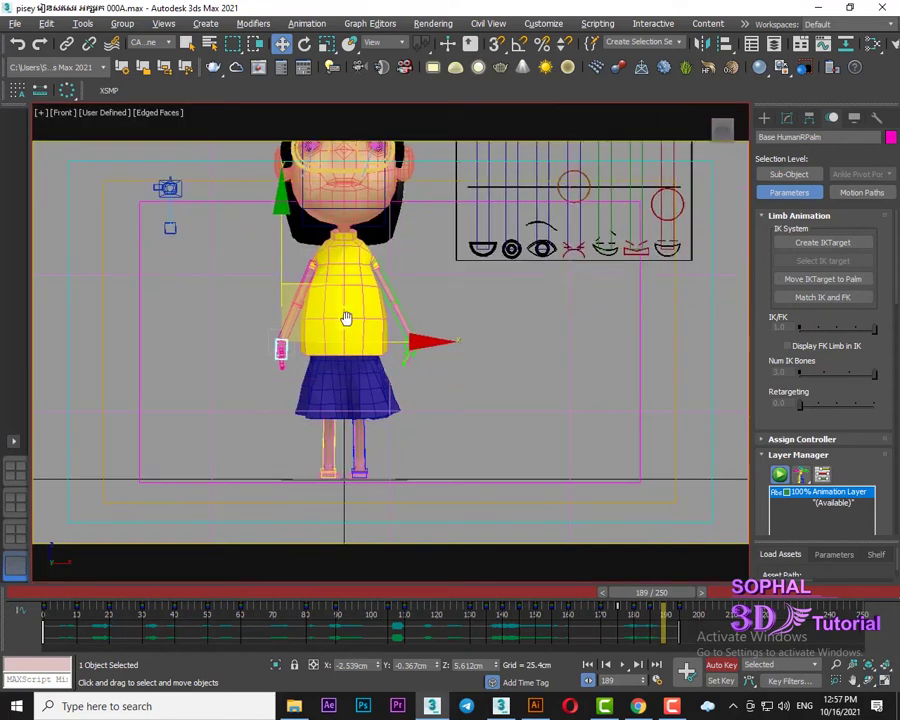
scroll(346, 318, "down", 4)
scroll(357, 362, "up", 2)
scroll(357, 362, "up", 2)
mouse_move(355, 345)
middle_mouse_down()
mouse_move(349, 300)
mouse_move(361, 308)
middle_mouse_up()
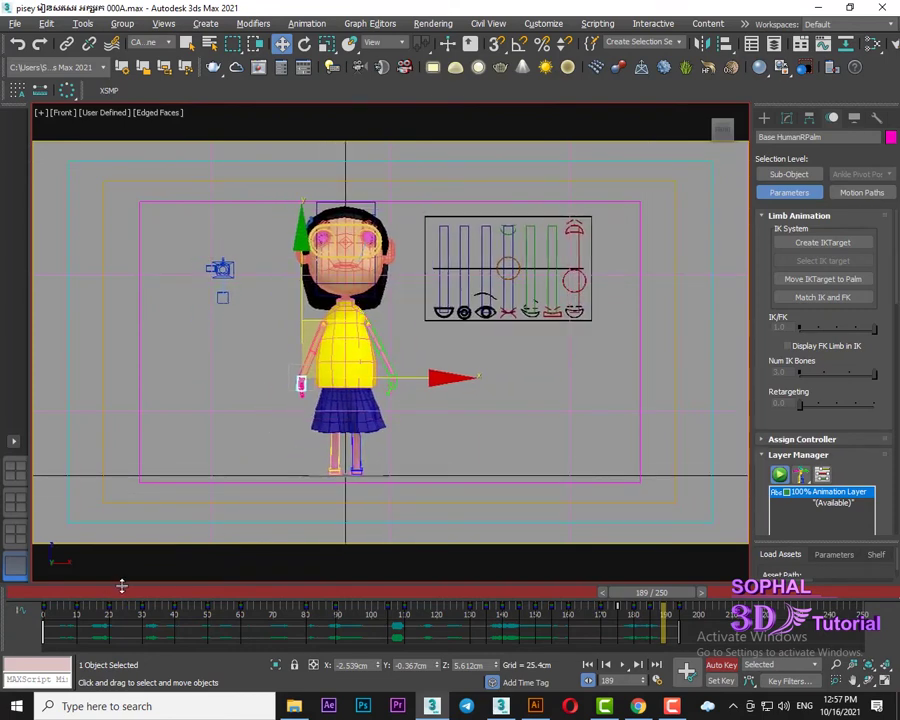
left_click_drag(121, 586, 42, 590)
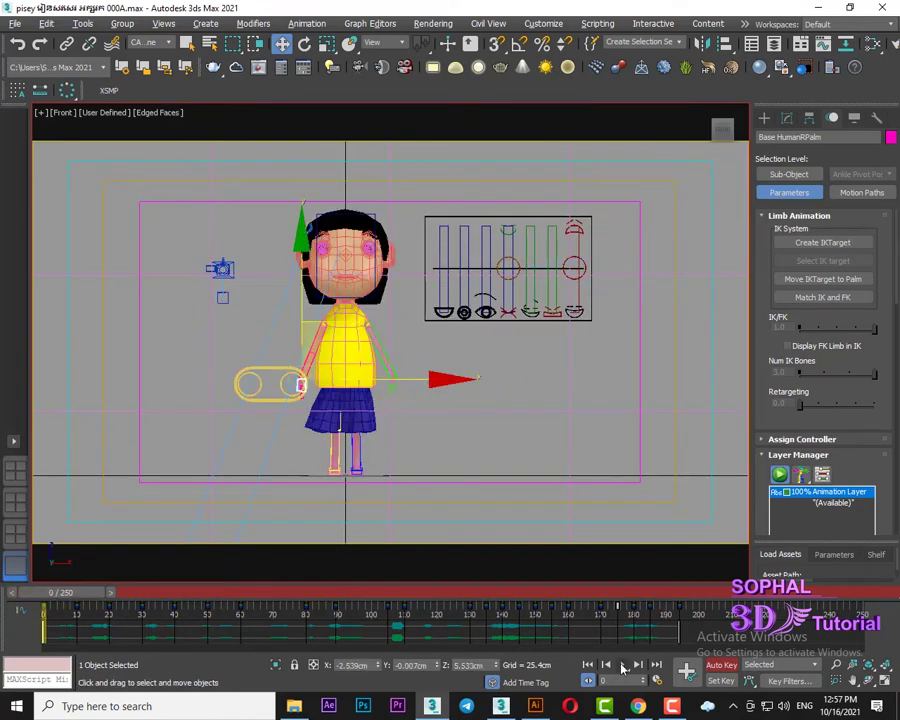
left_click(622, 666)
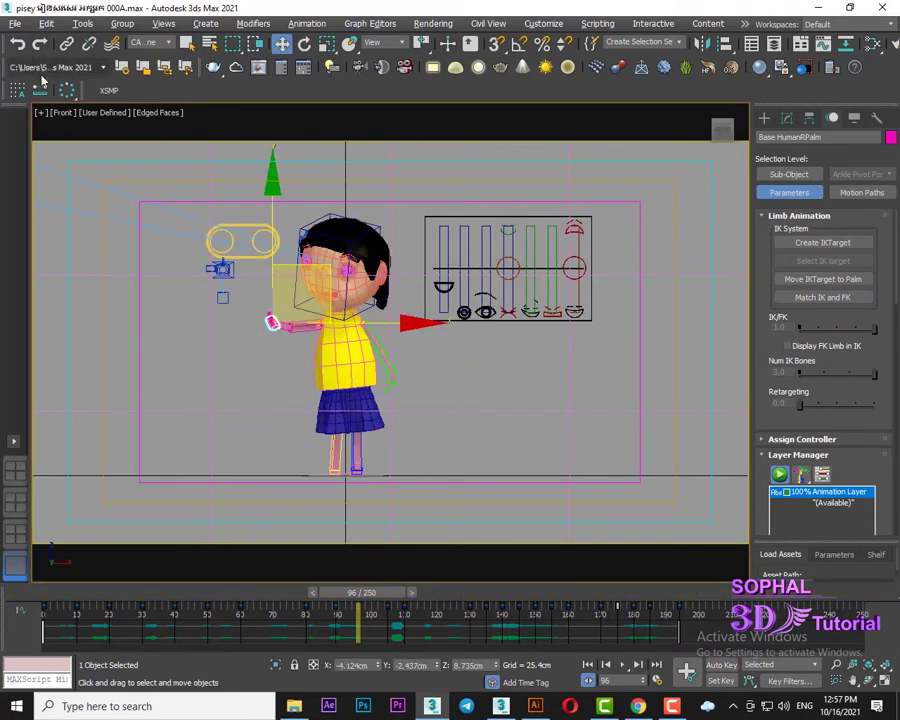
Set the selection filter to All and show the skirt's Cloth modifier settings in the Modify panel
left_click(148, 44)
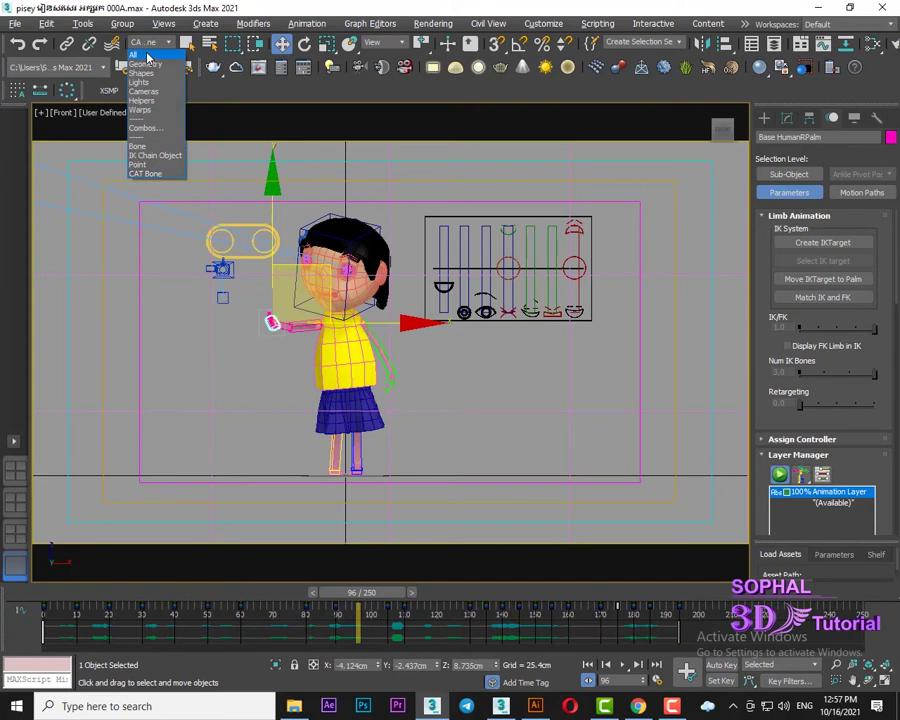
left_click(148, 56)
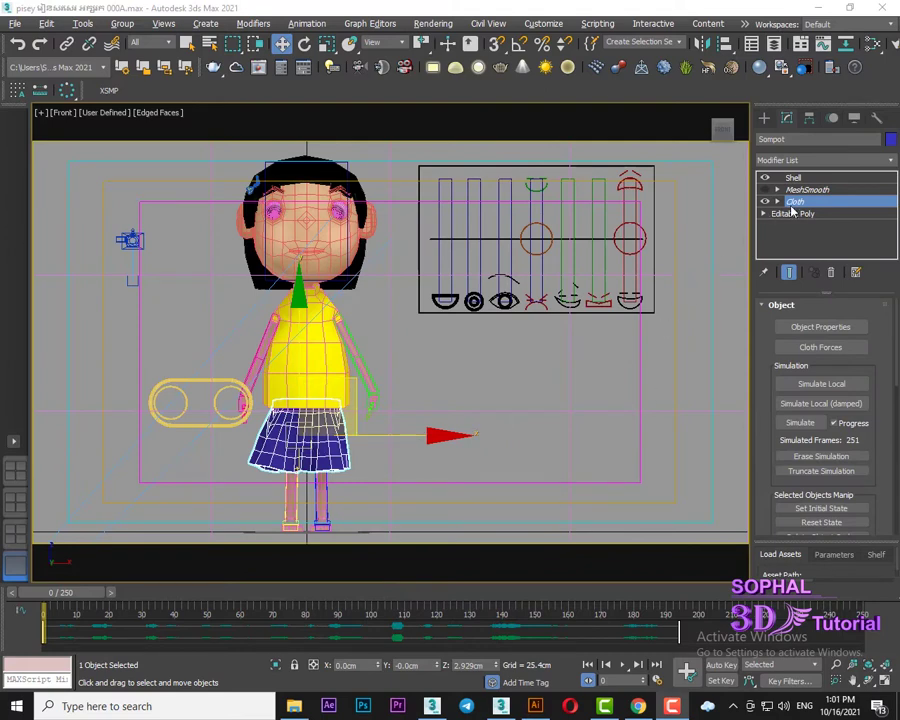
left_click(764, 118)
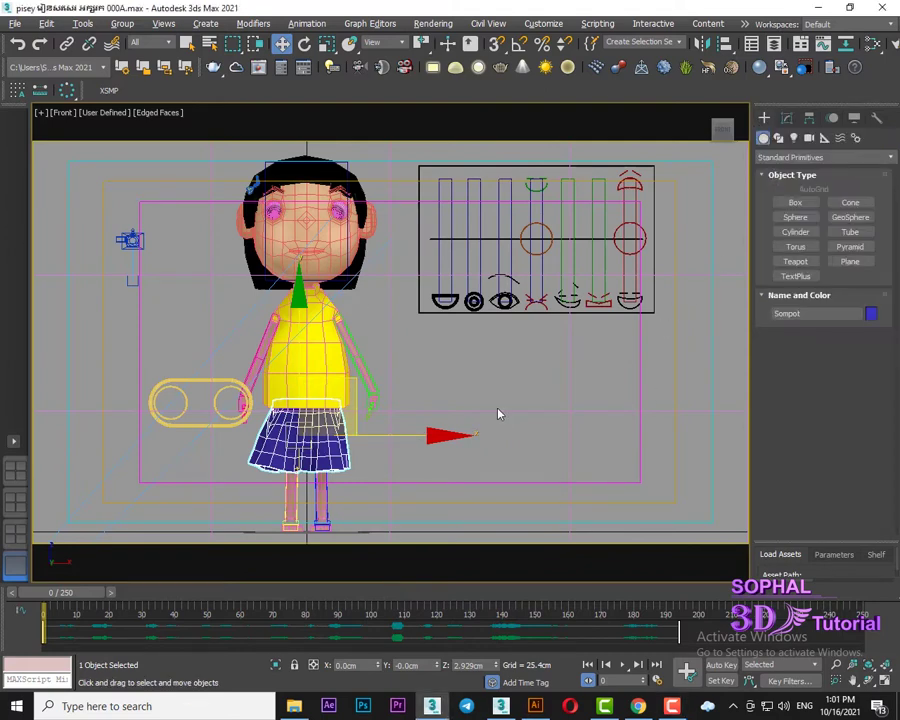
left_click(786, 119)
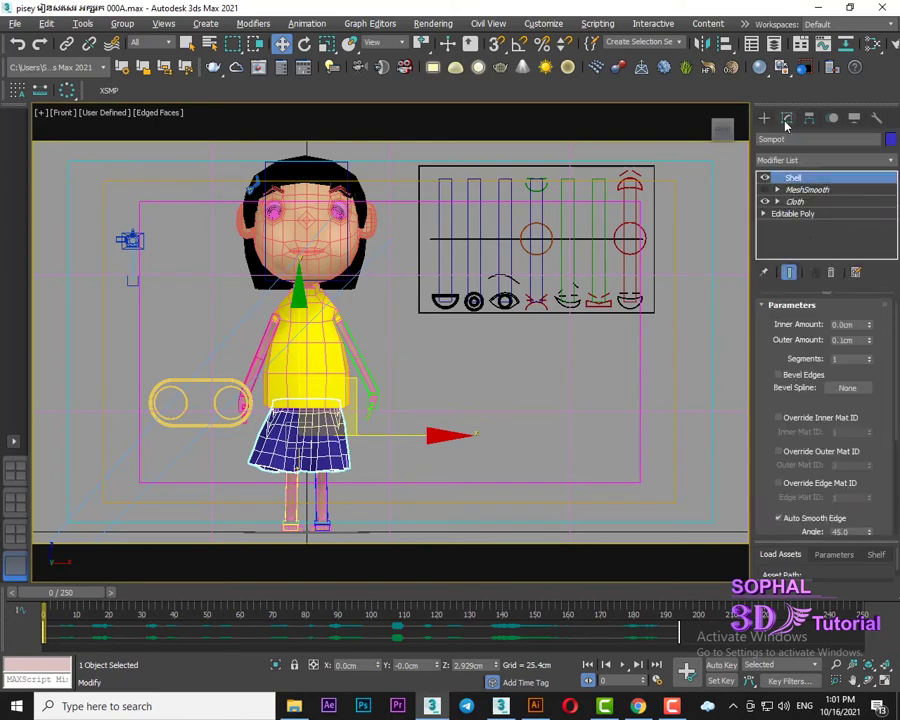
left_click(795, 201)
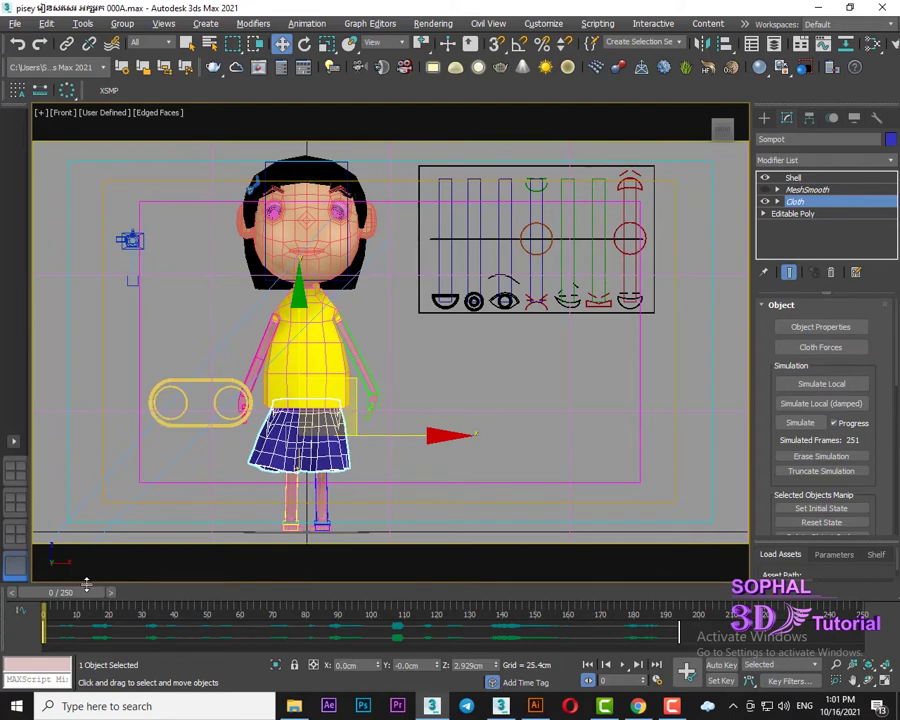
mouse_move(89, 600)
left_mouse_down()
mouse_move(452, 597)
mouse_move(70, 597)
left_mouse_up()
left_click_drag(45, 597, 505, 597)
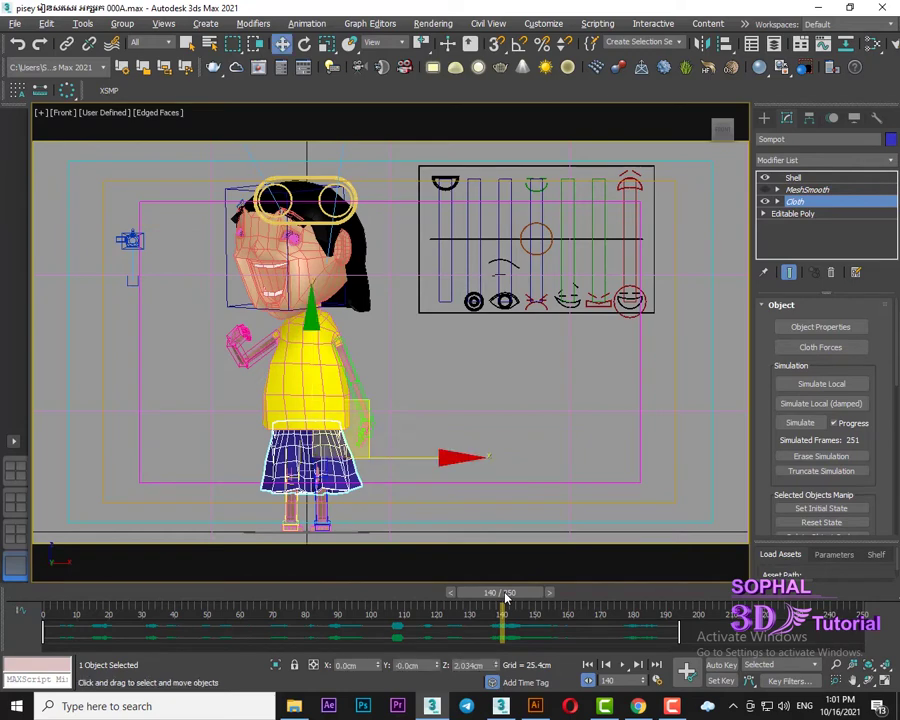
left_click_drag(537, 597, 45, 597)
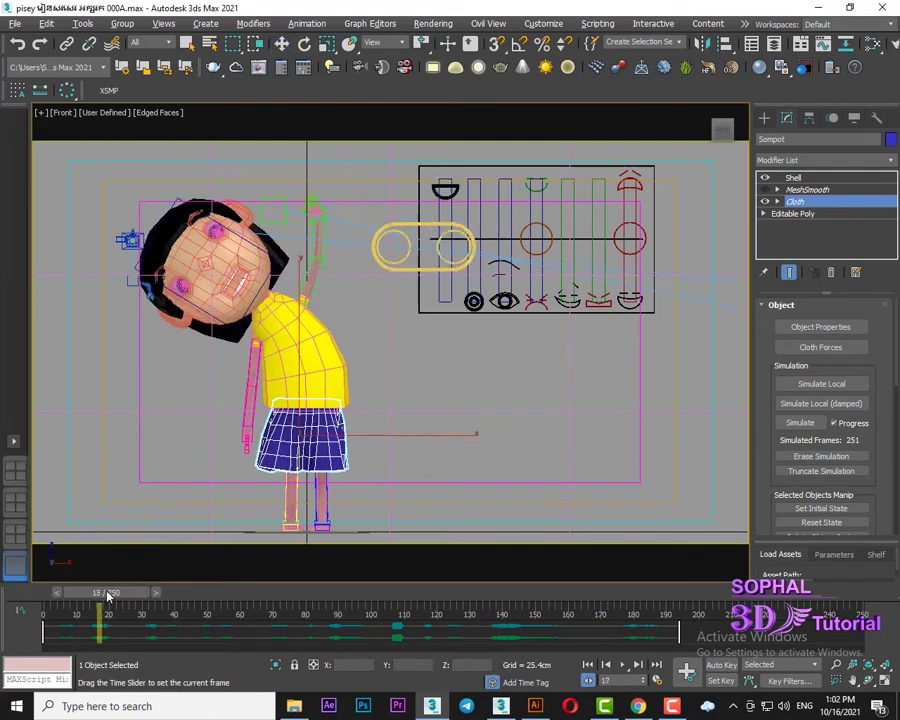
left_click_drag(89, 596, 70, 596)
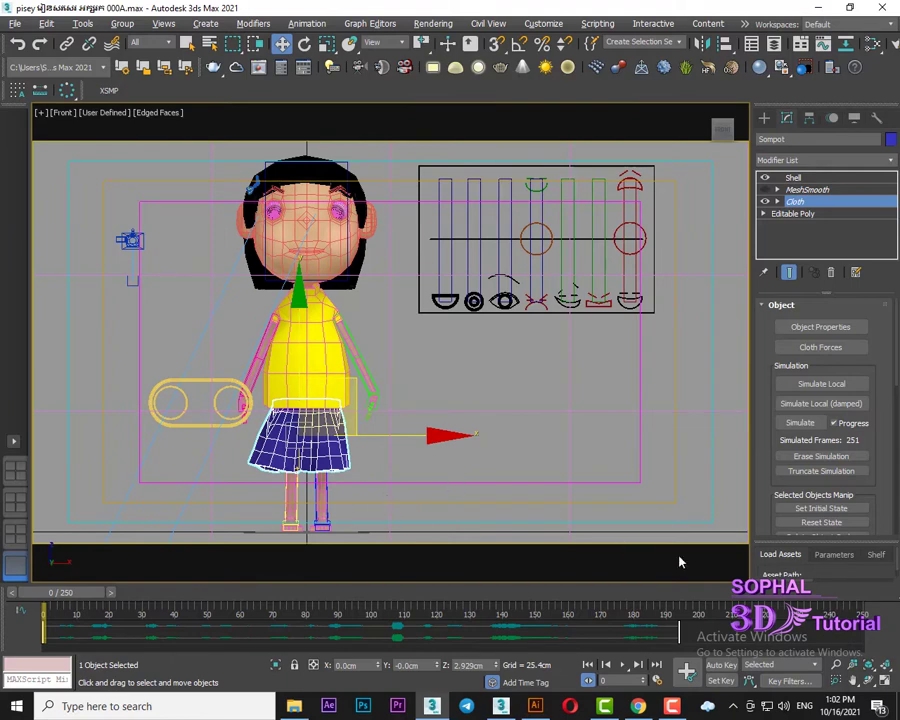
scroll(768, 331, "down", 3)
Reset the skirt's Cloth state, then run Simulate Local and stop once the skirt drapes
left_click_drag(768, 331, 771, 524)
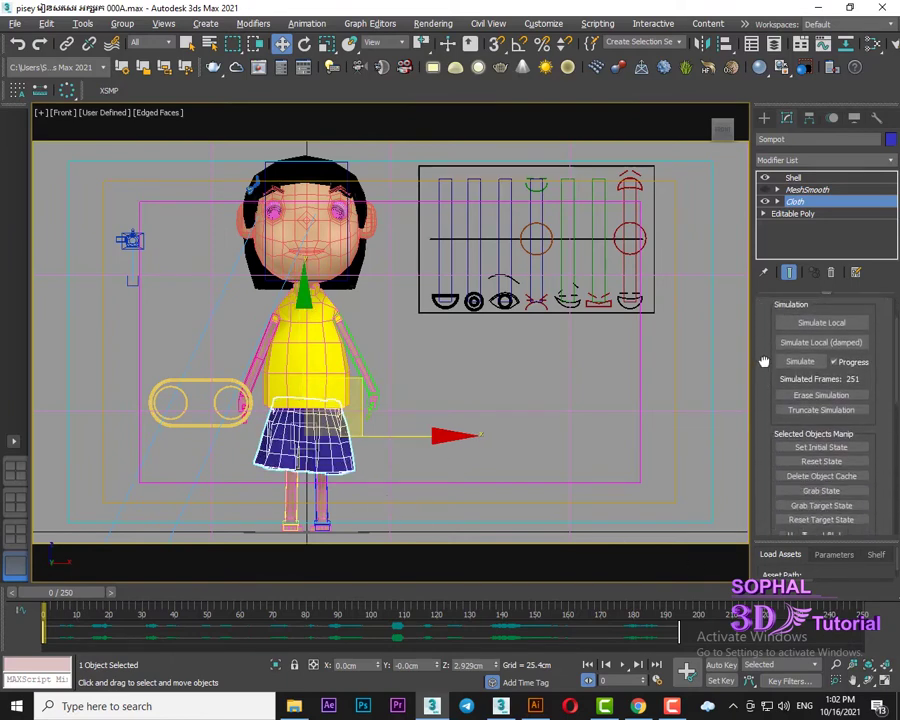
scroll(774, 357, "down", 4)
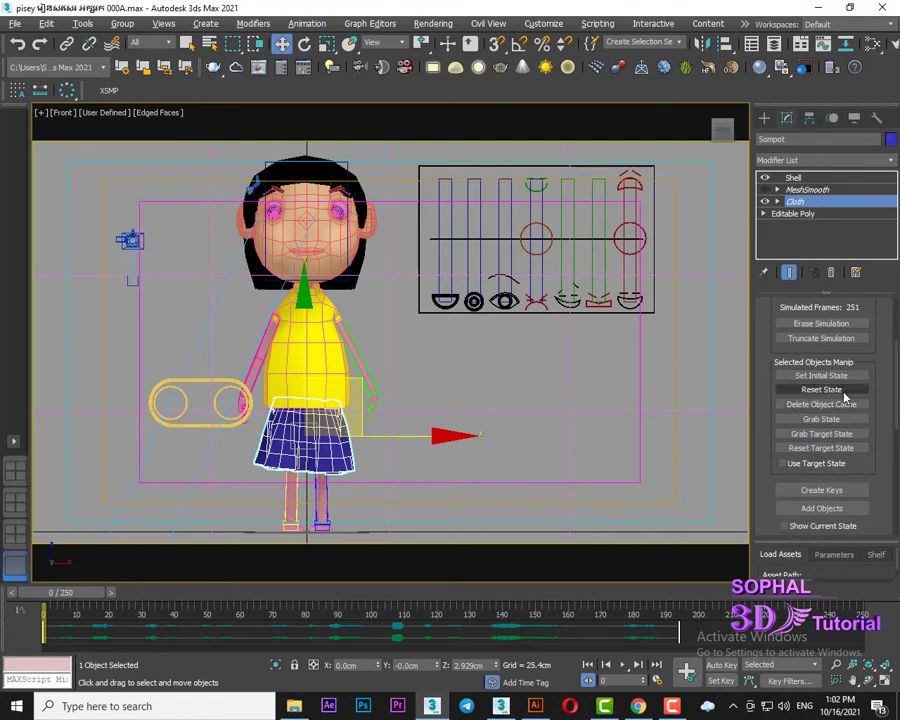
left_click(843, 391)
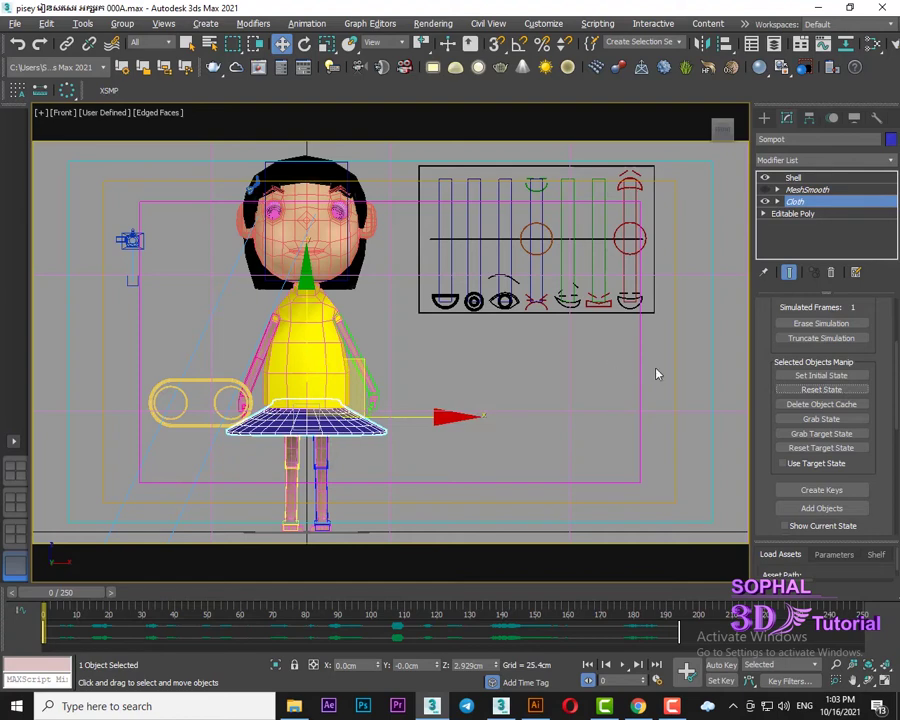
mouse_move(774, 368)
left_mouse_down()
mouse_move(762, 432)
mouse_move(768, 575)
left_mouse_up()
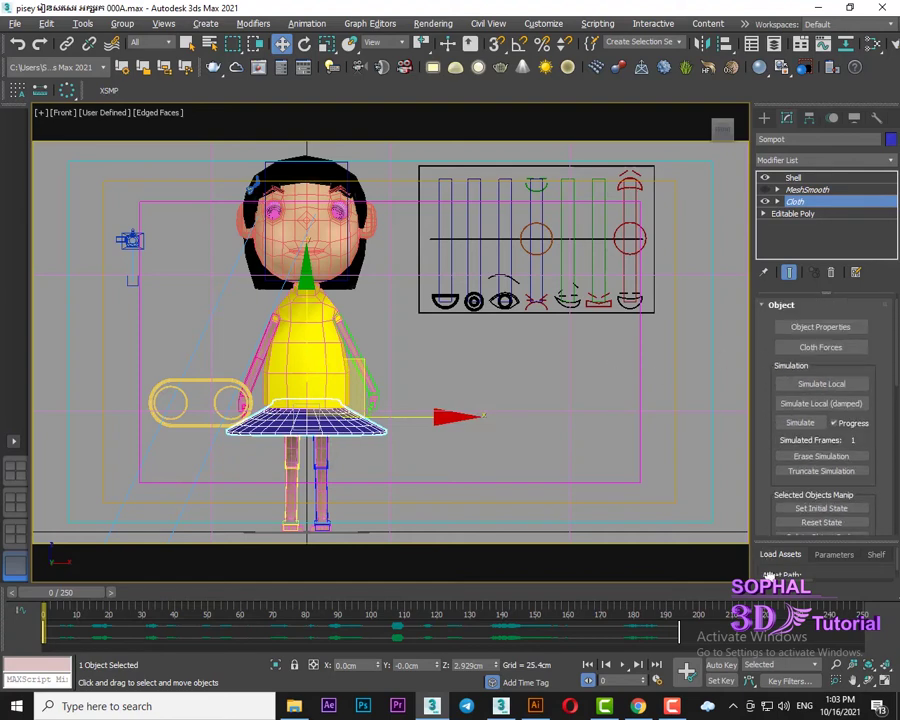
left_click(825, 386)
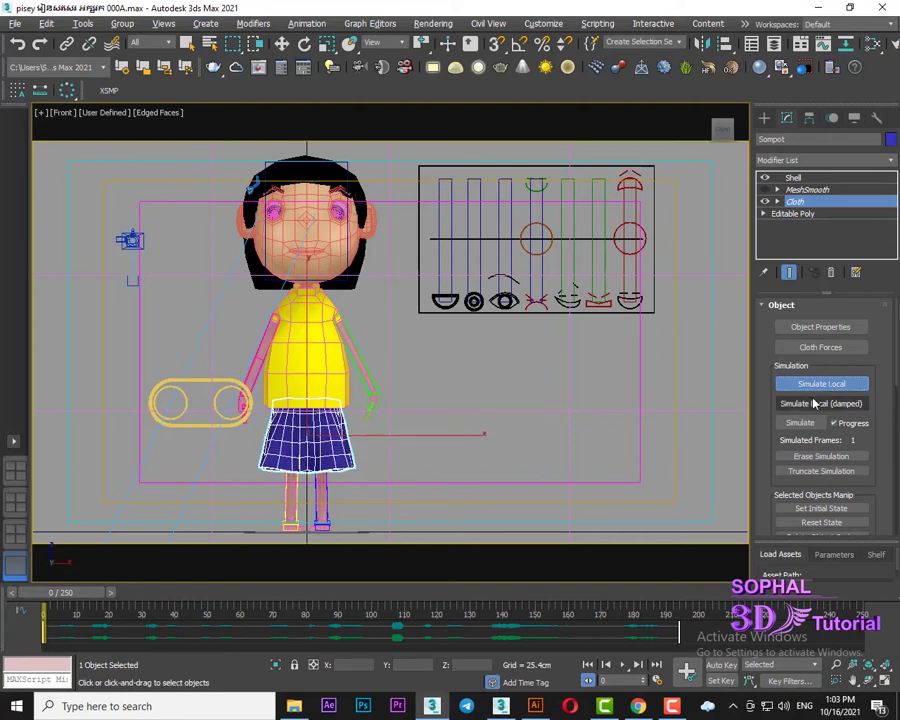
left_click(805, 386)
key("w")
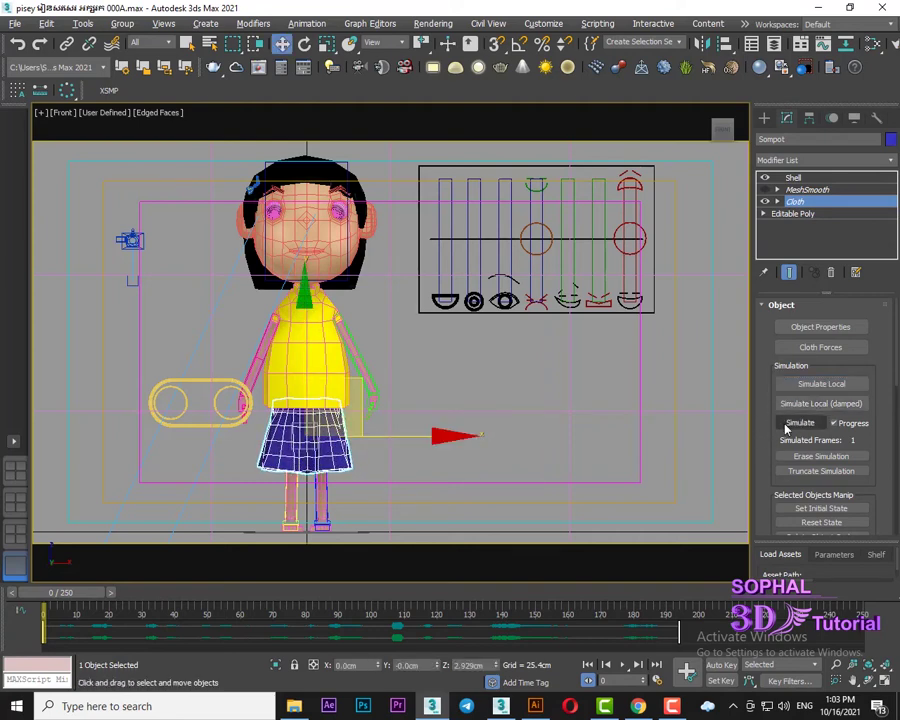
Run the full Cloth simulation on the skirt over all 251 frames and return to frame 0
left_click(788, 426)
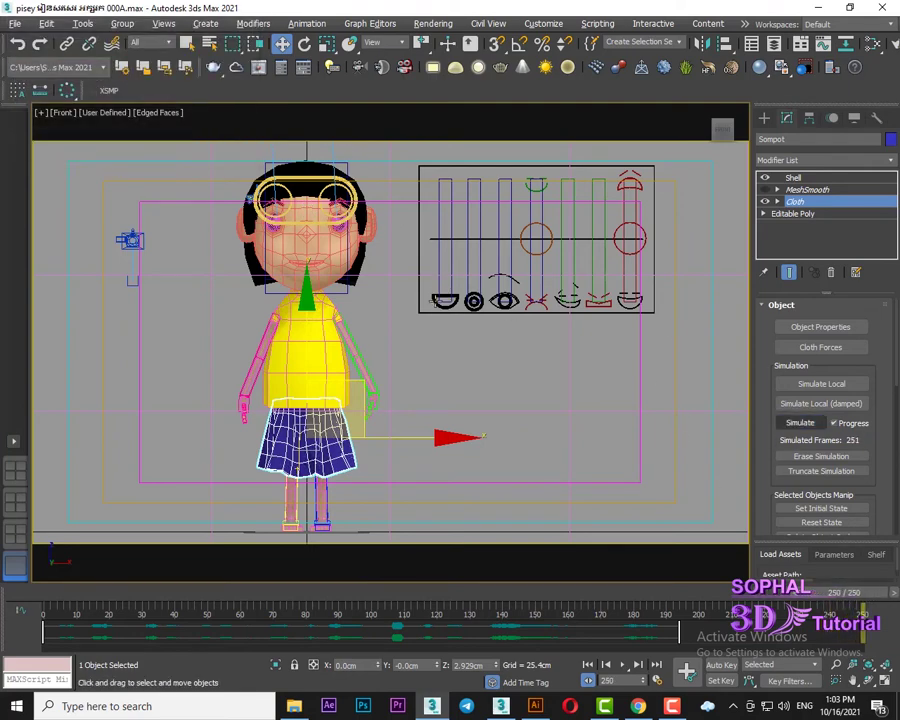
left_click_drag(222, 598, 10, 592)
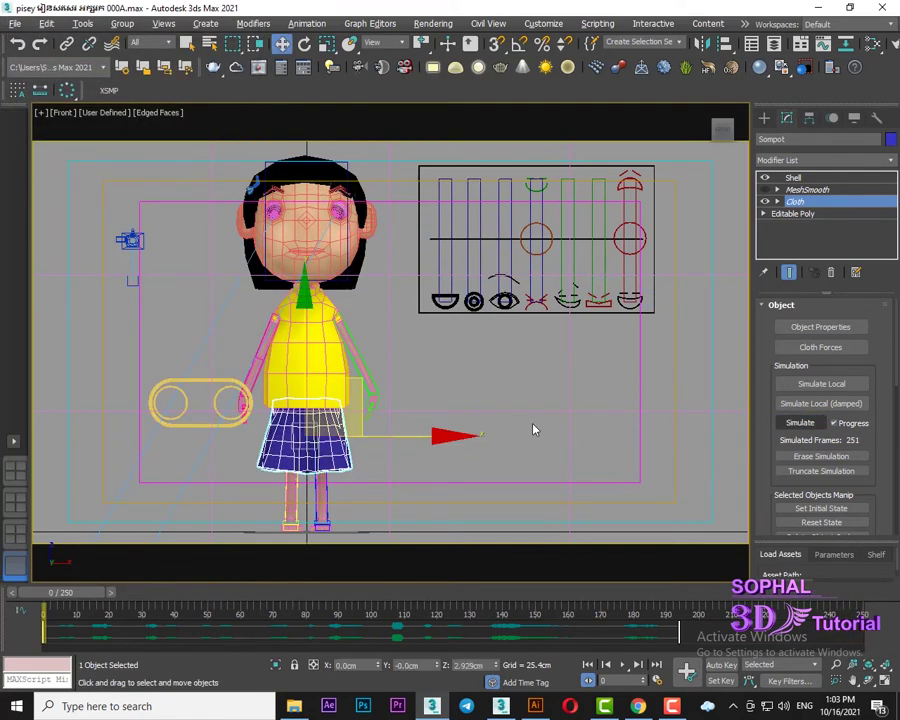
Play the animation, stop it, and toggle the skirt's MeshSmooth off and back on
left_click(622, 667)
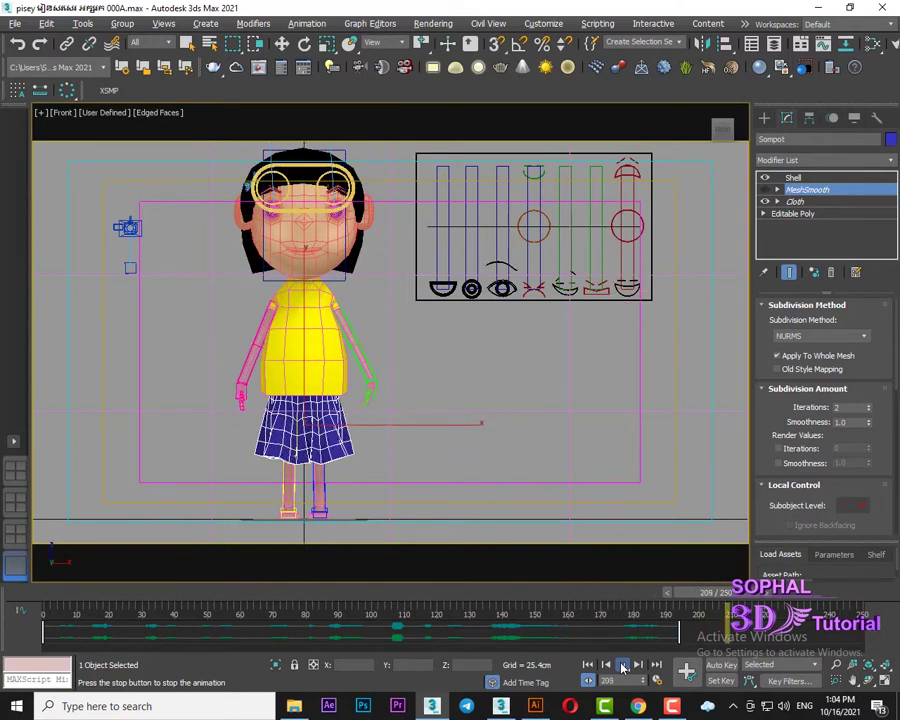
key("Escape")
key("w")
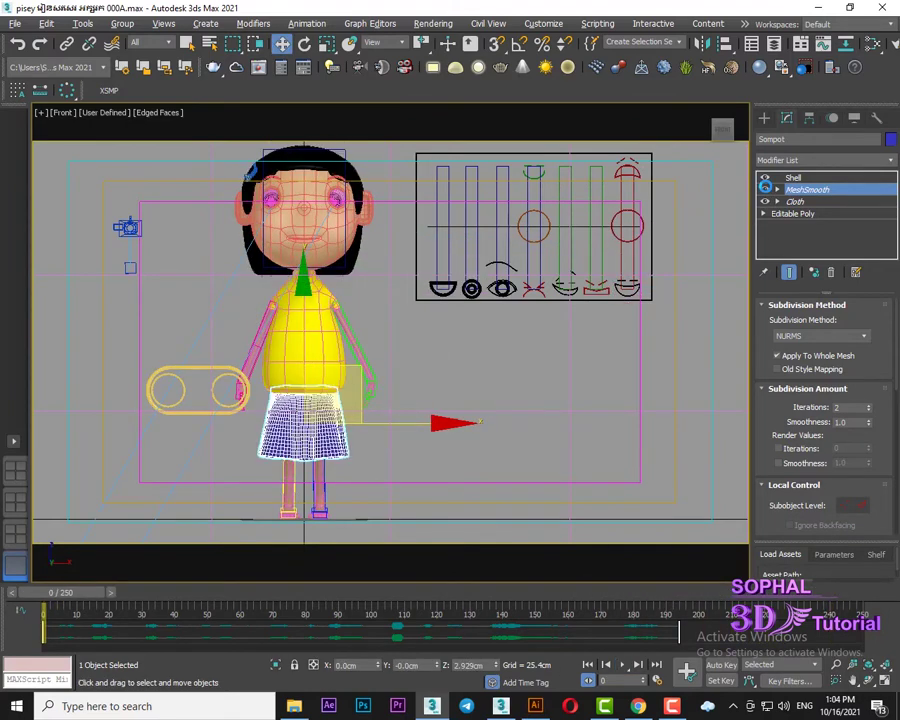
left_click(766, 189)
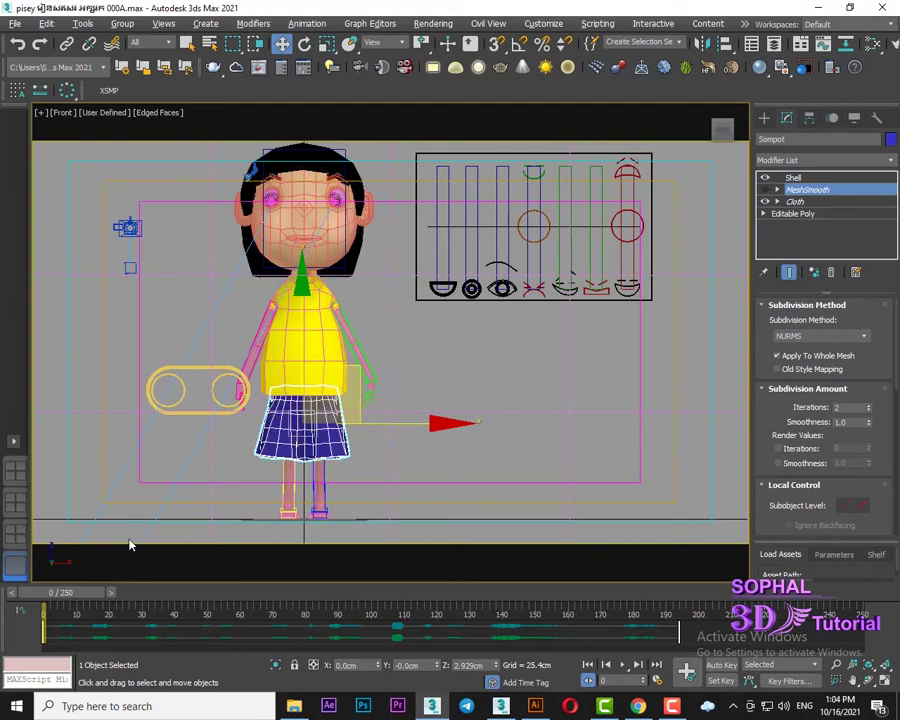
middle_click_drag(130, 545, 108, 571)
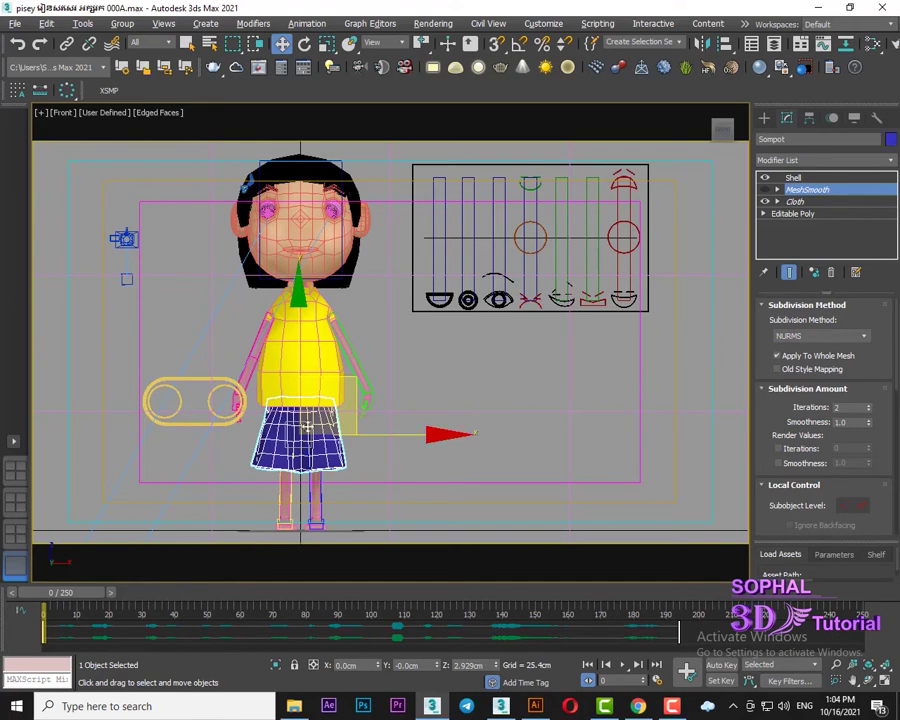
left_click(766, 190)
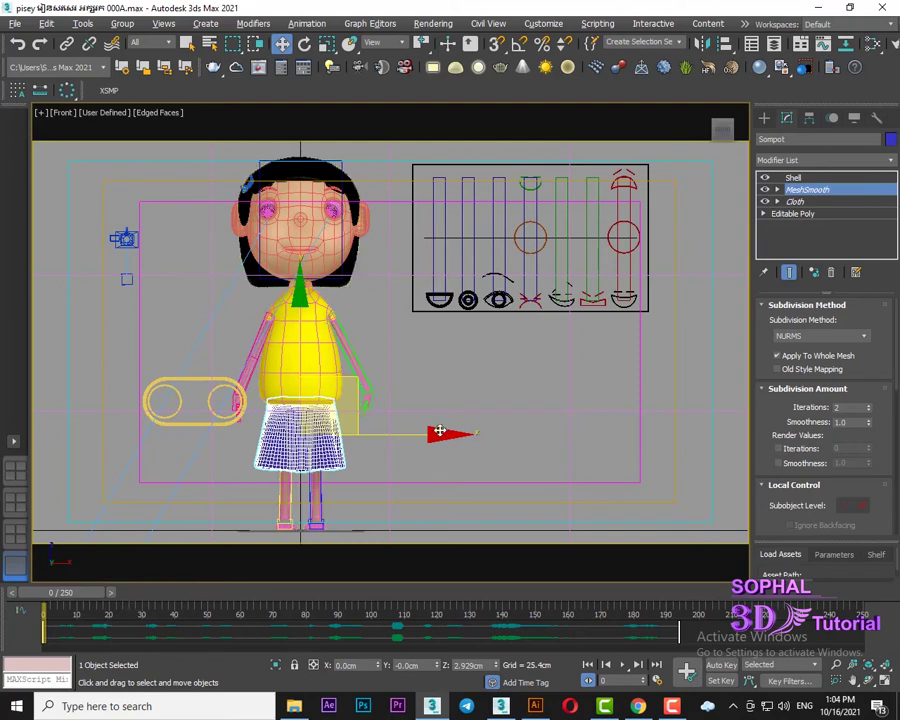
Play the animation again, stop near frame 142, and scrub to check the pose
left_click(623, 665)
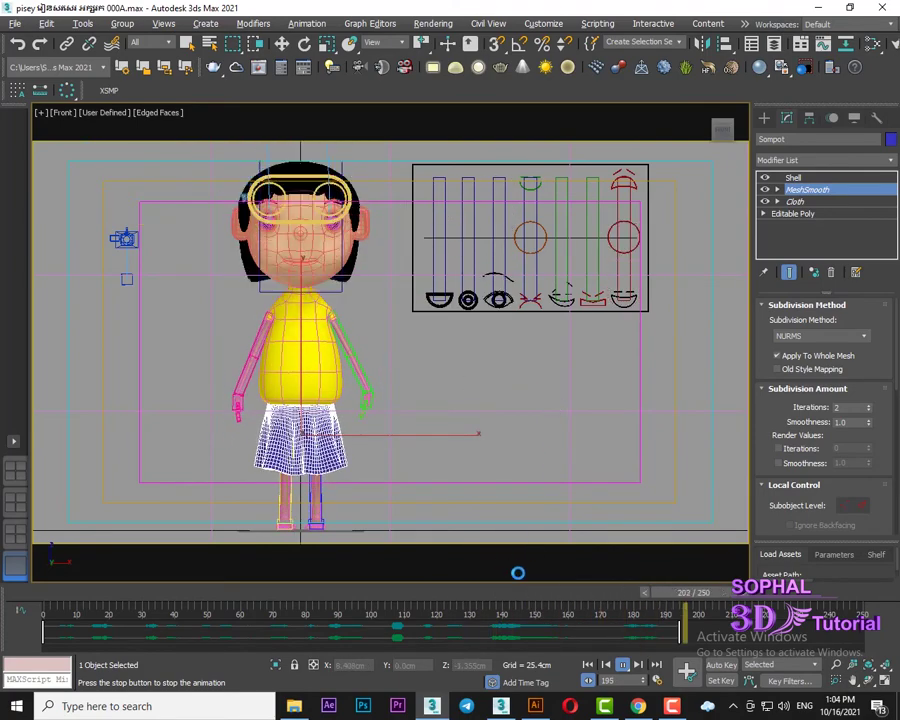
left_click_drag(524, 590, 508, 592)
key("Home")
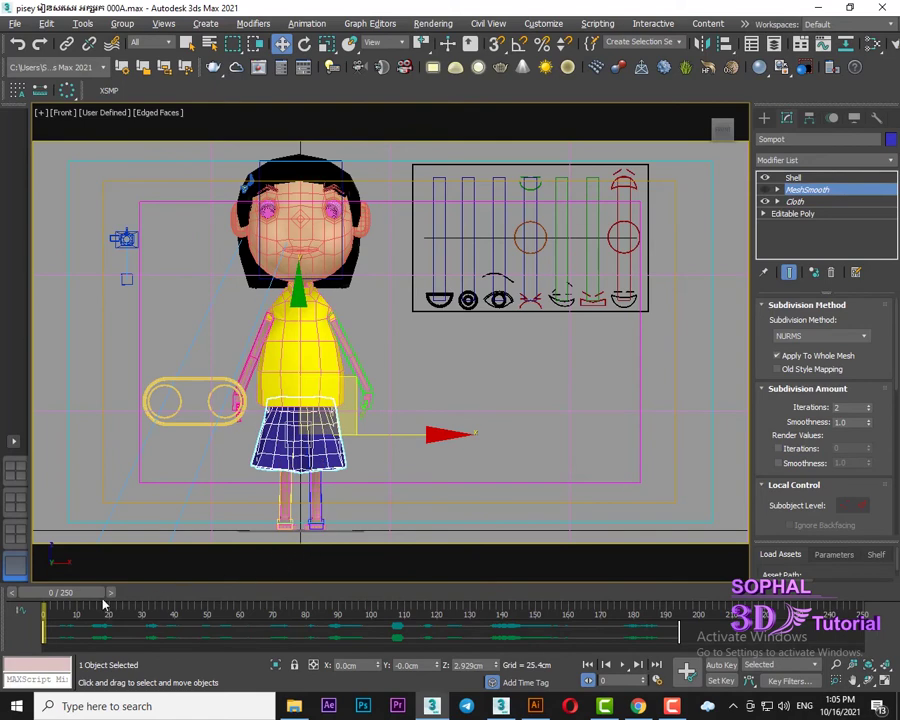
left_click_drag(60, 592, 440, 627)
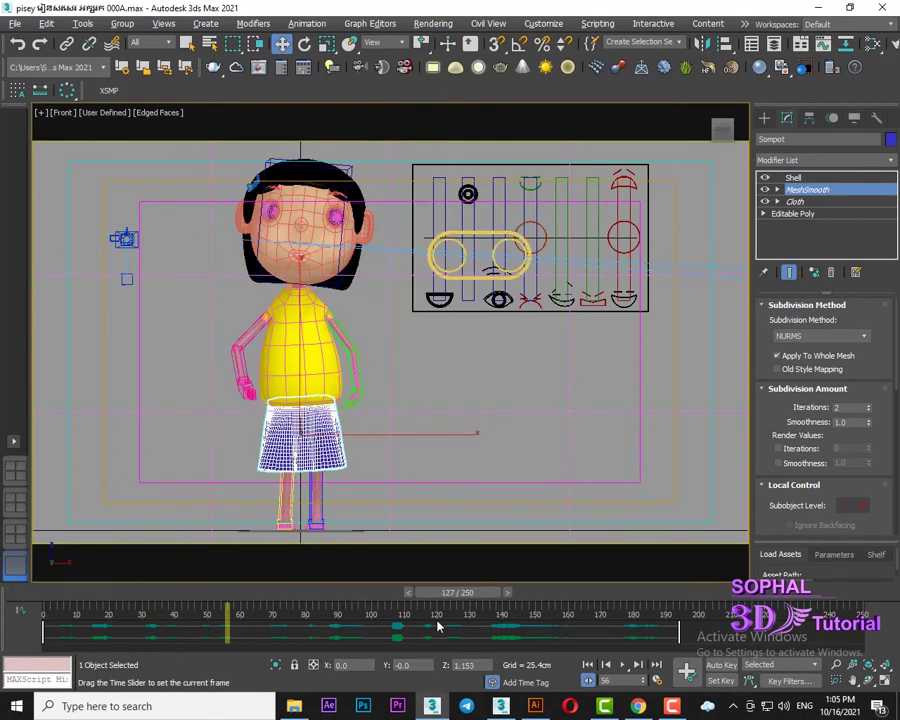
key("w")
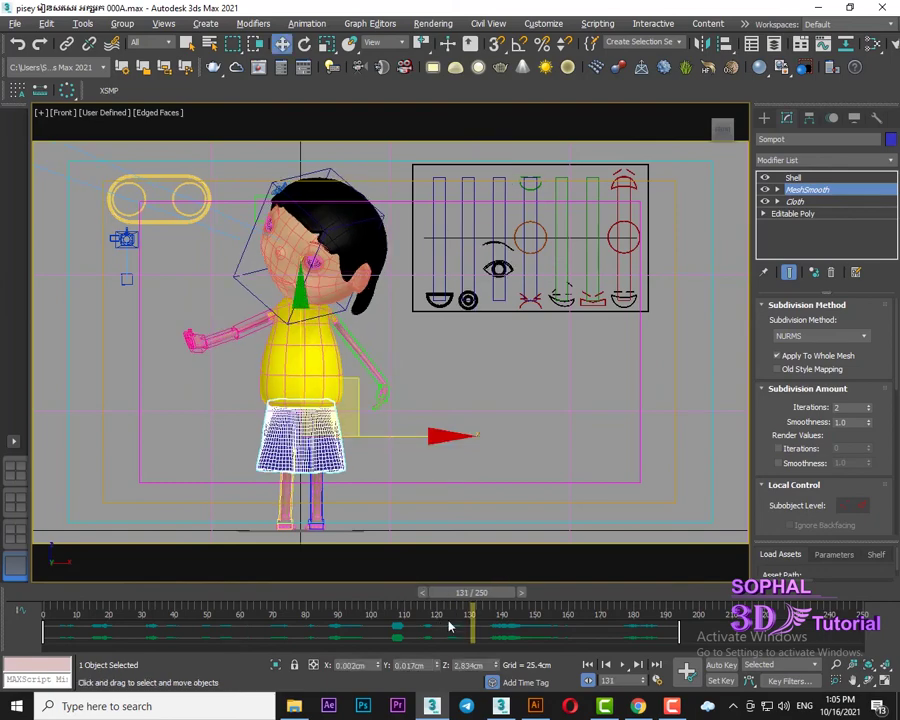